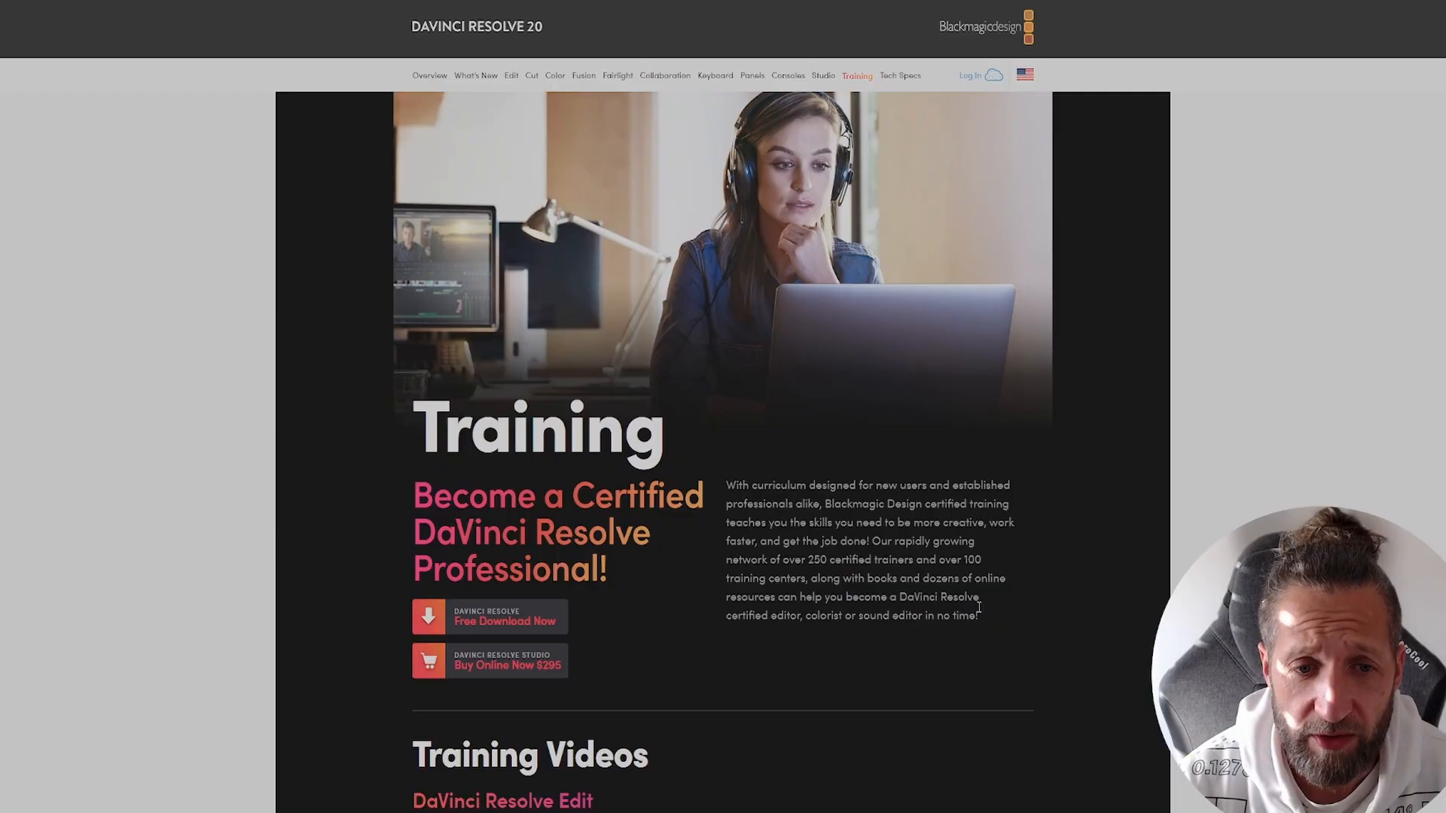
Step: Locate the Visual Effects in the Edit Page lesson on the training page, then switch to DaVinci Resolve and play the AOA Title Composite timeline
scroll(980, 607, down, 7)
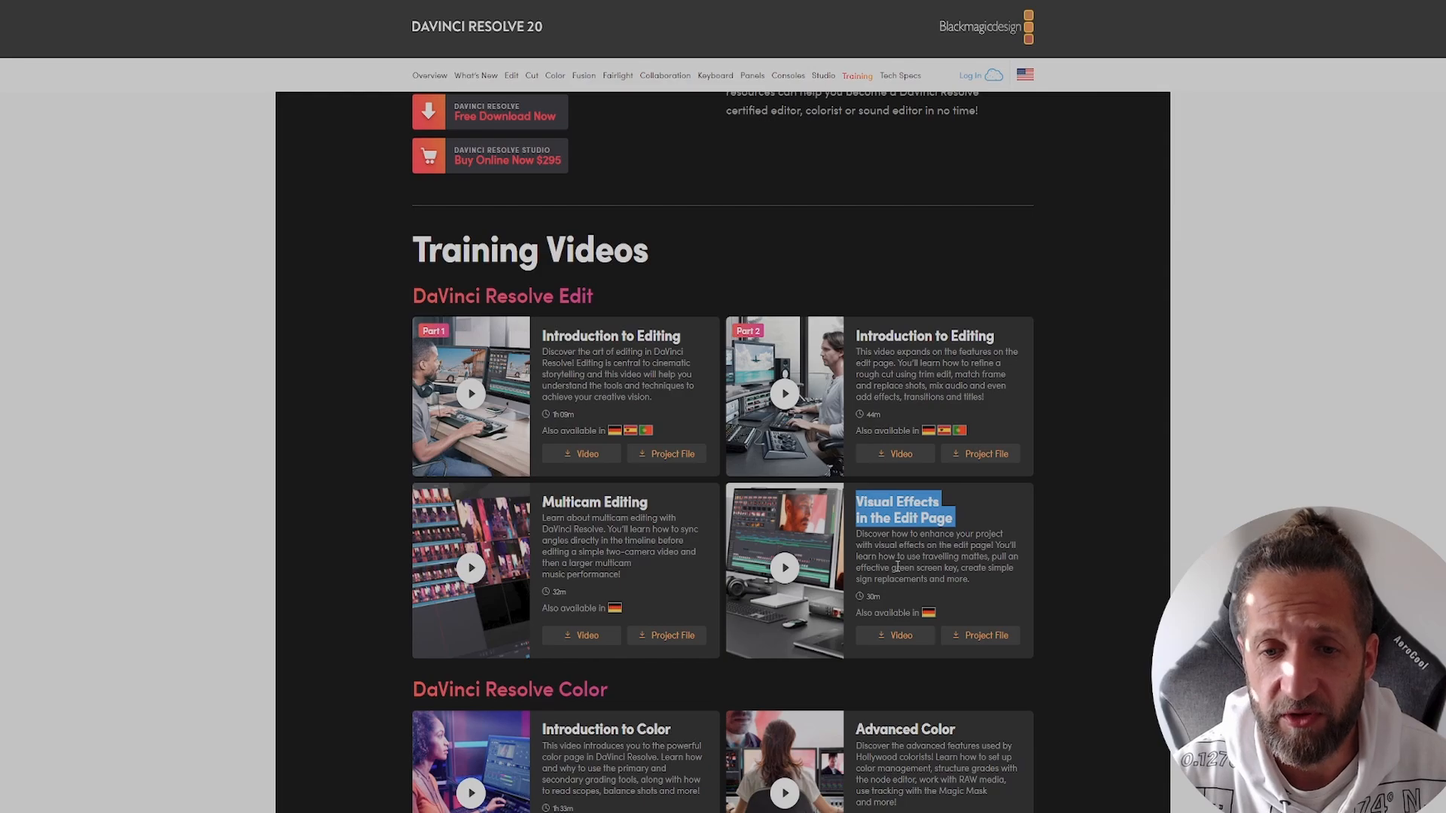
click(959, 565)
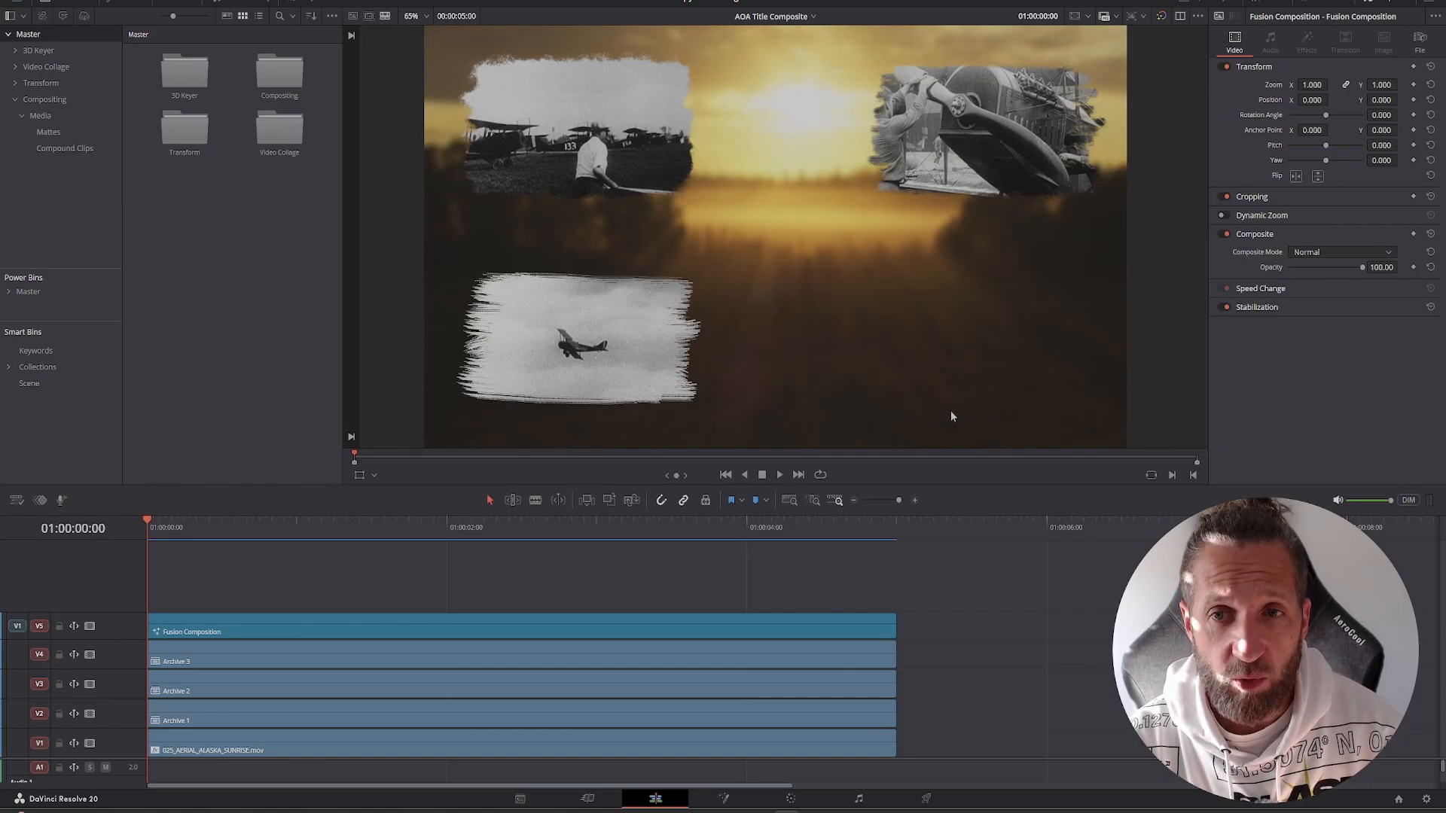
click(780, 475)
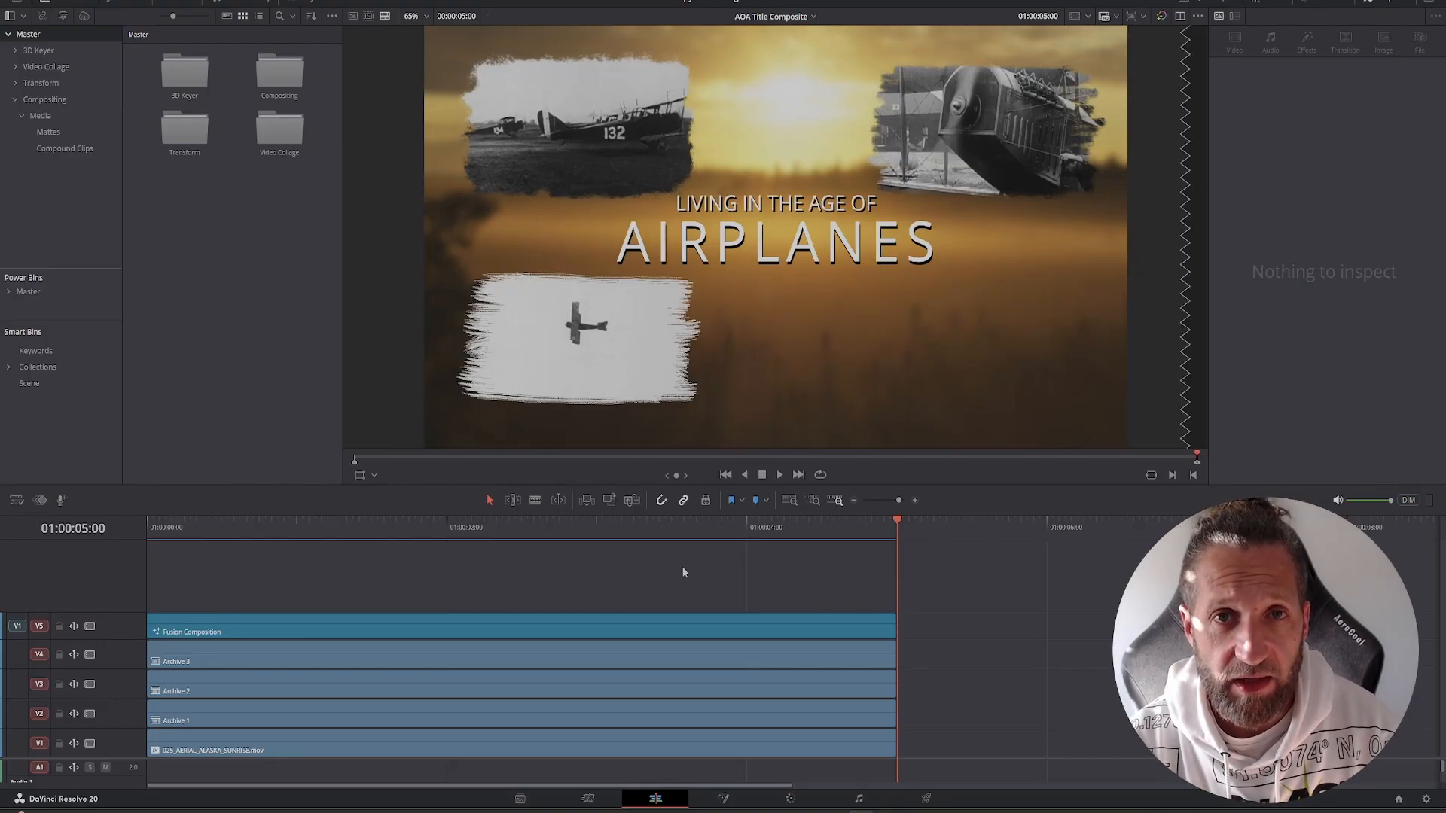
Step: Add one video track above Archive 3, with no new audio tracks
right_click(118, 655)
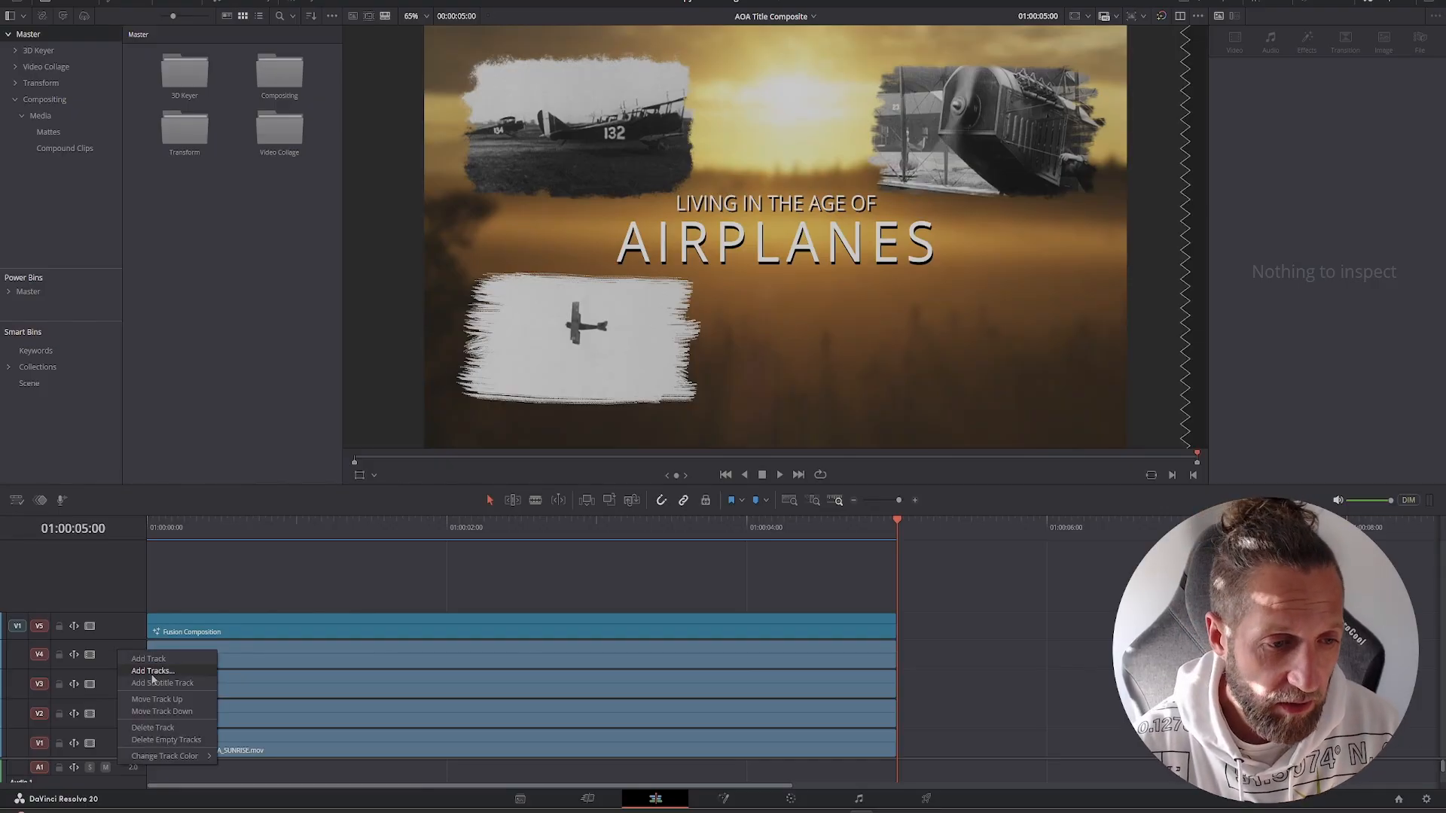
click(152, 671)
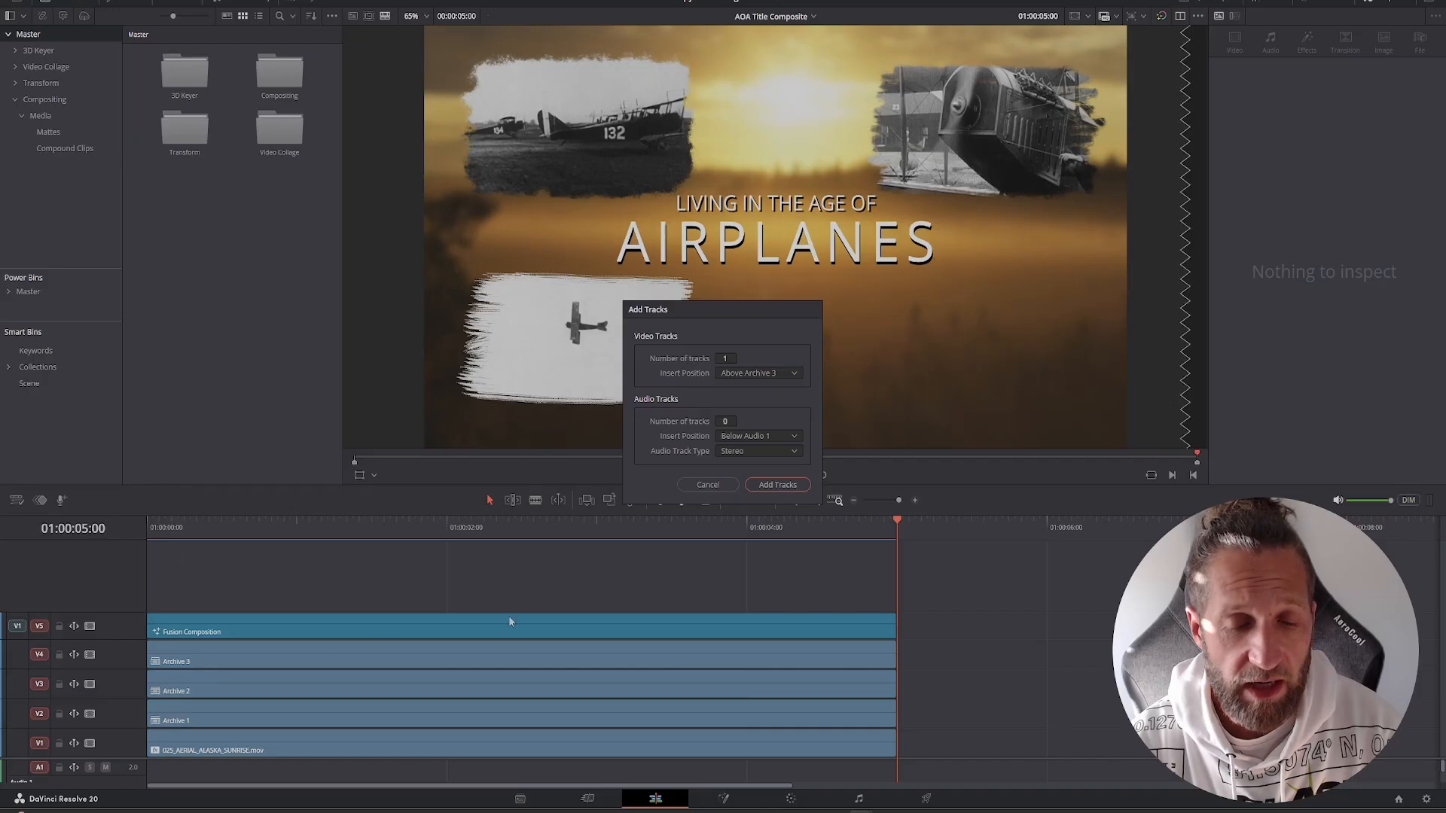
click(777, 485)
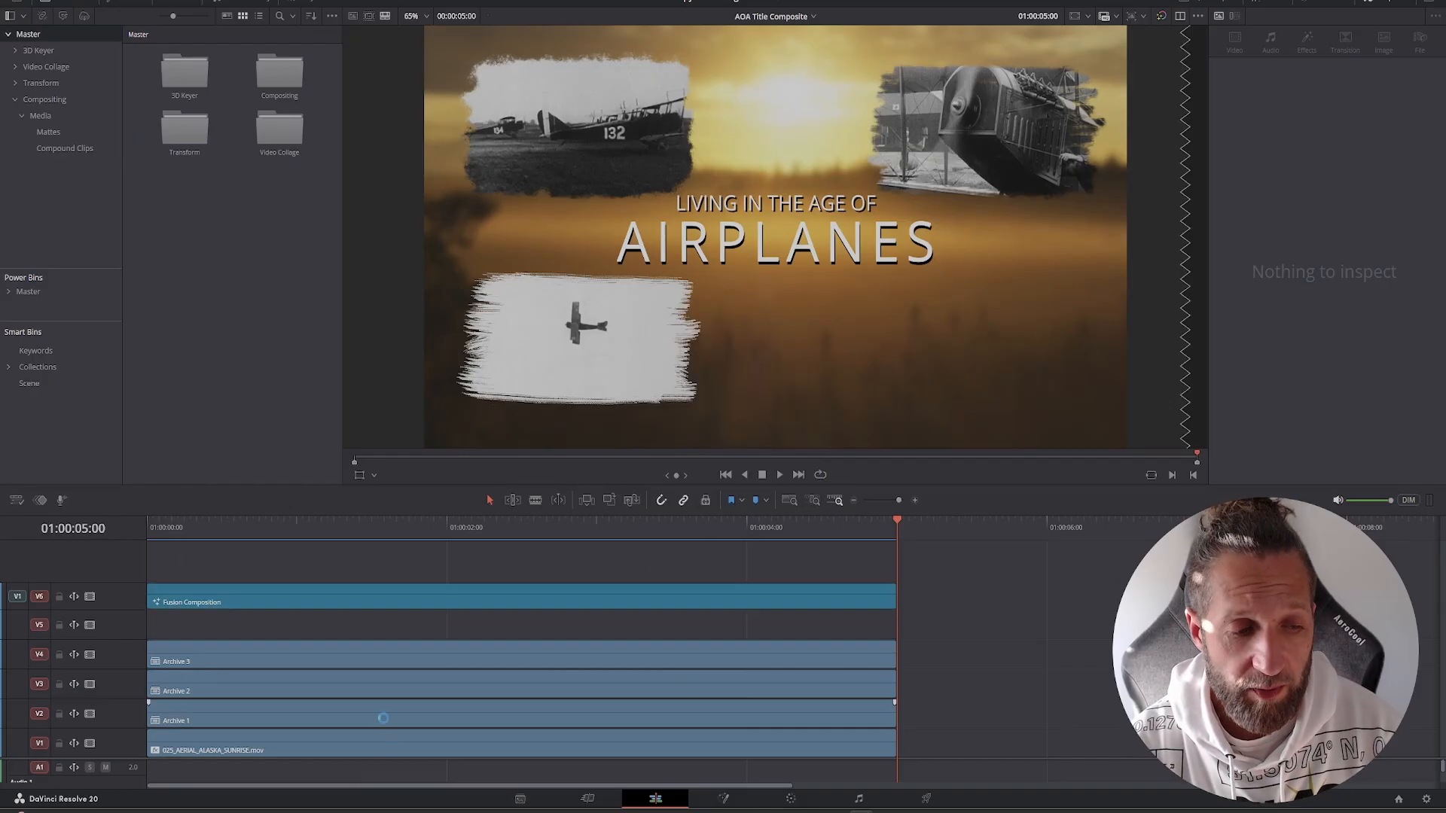
Step: Turn off auto track selection on V1, V2, V3, V4 and V6, and assign the video source destination to the empty V5 track
click(39, 744)
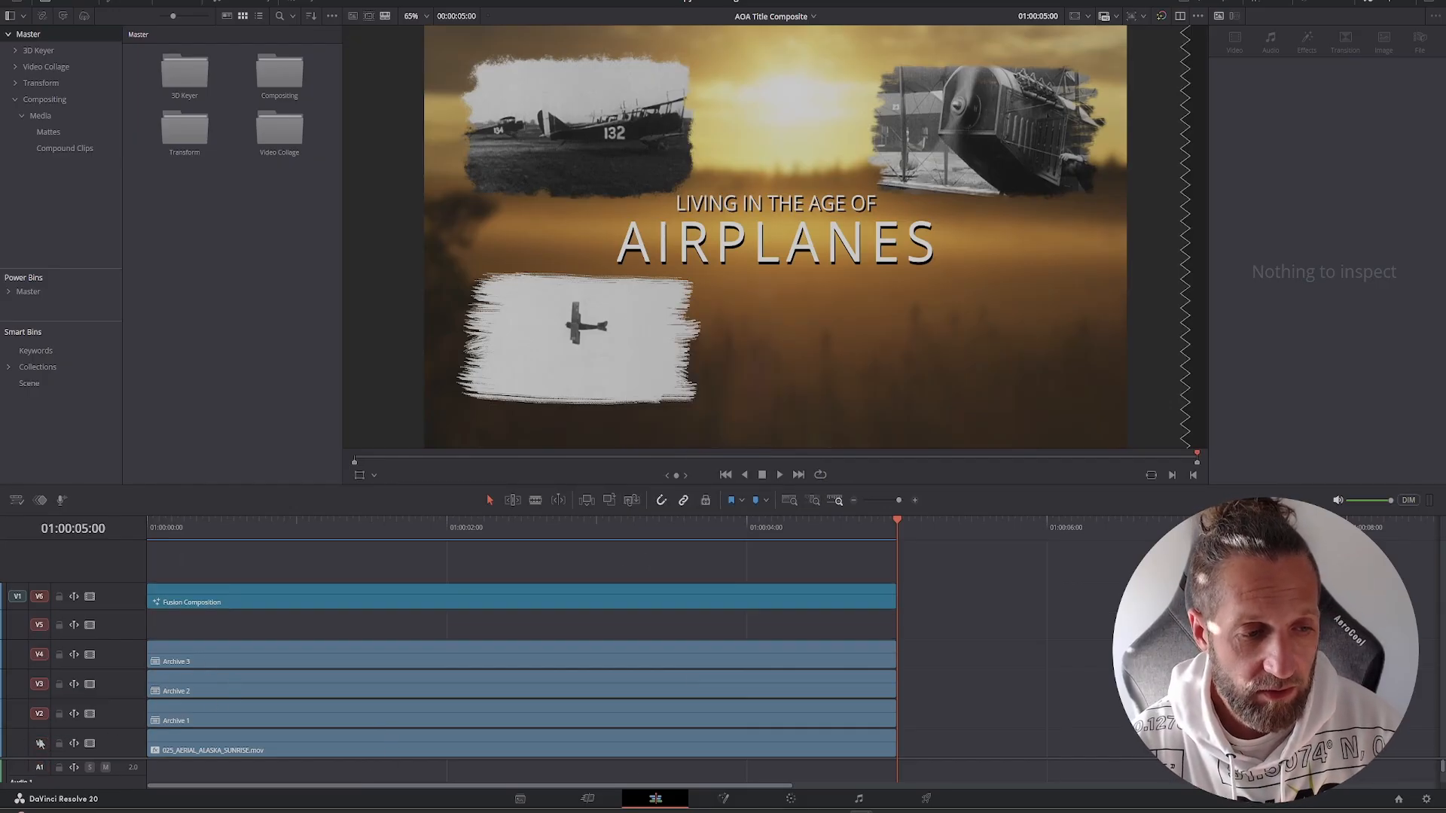
click(40, 713)
click(40, 685)
click(39, 655)
click(39, 597)
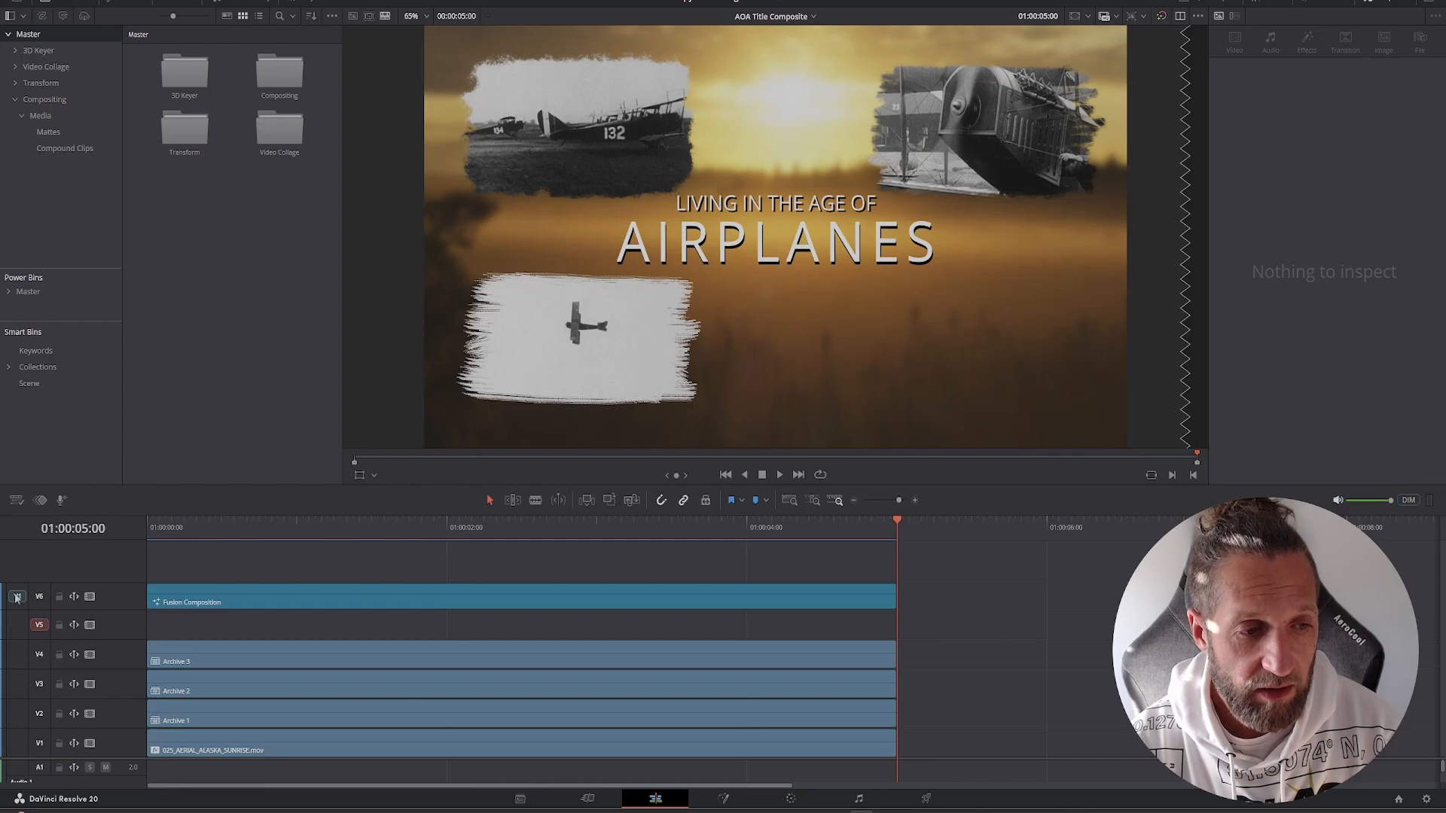
click(16, 596)
click(14, 625)
click(17, 626)
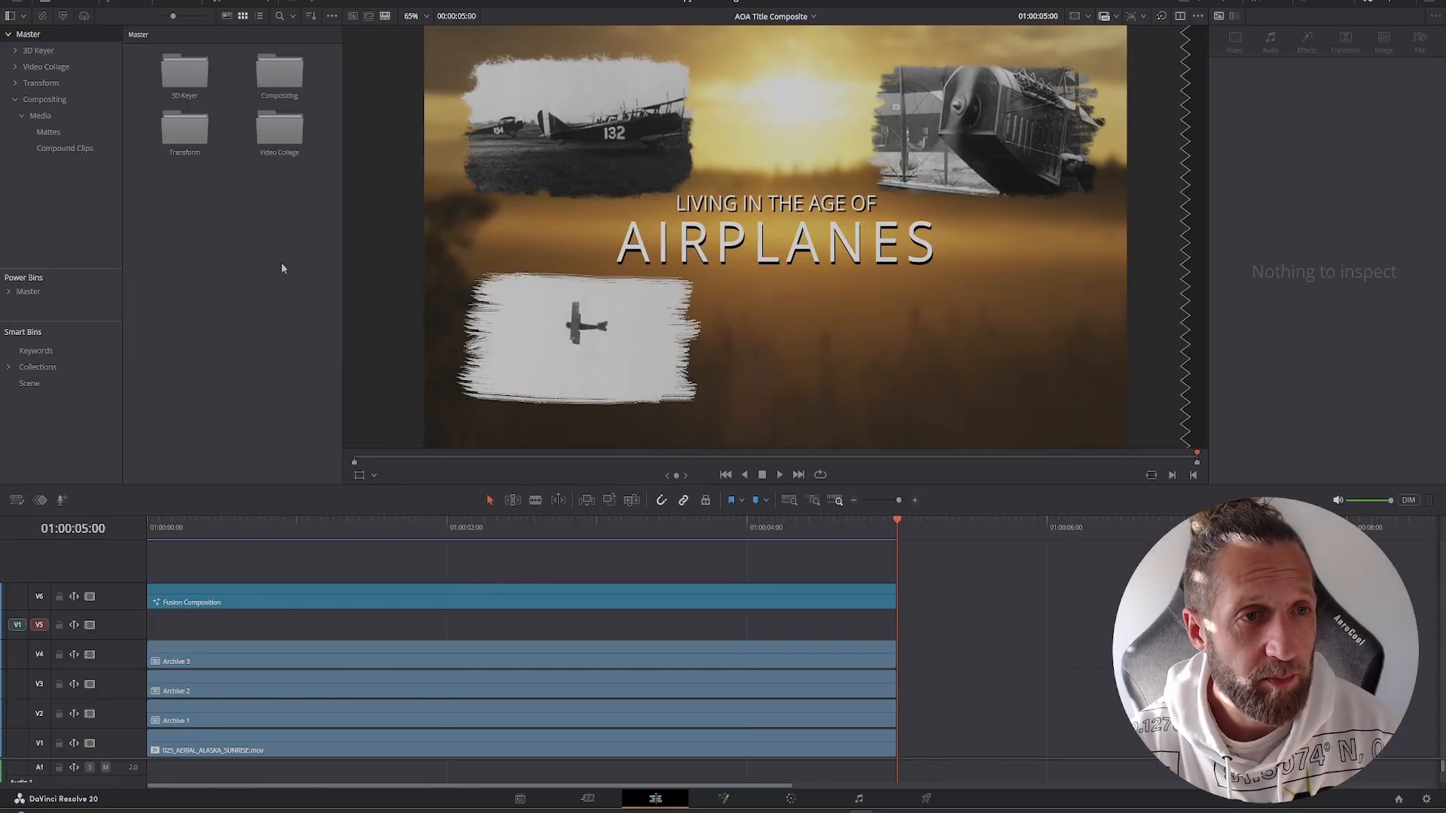
Step: Mark the Fusion Composition's full duration as the edit range and fill it on V5 with Archival__AirRaces_1_L2R.mov from the Media bin
click(40, 117)
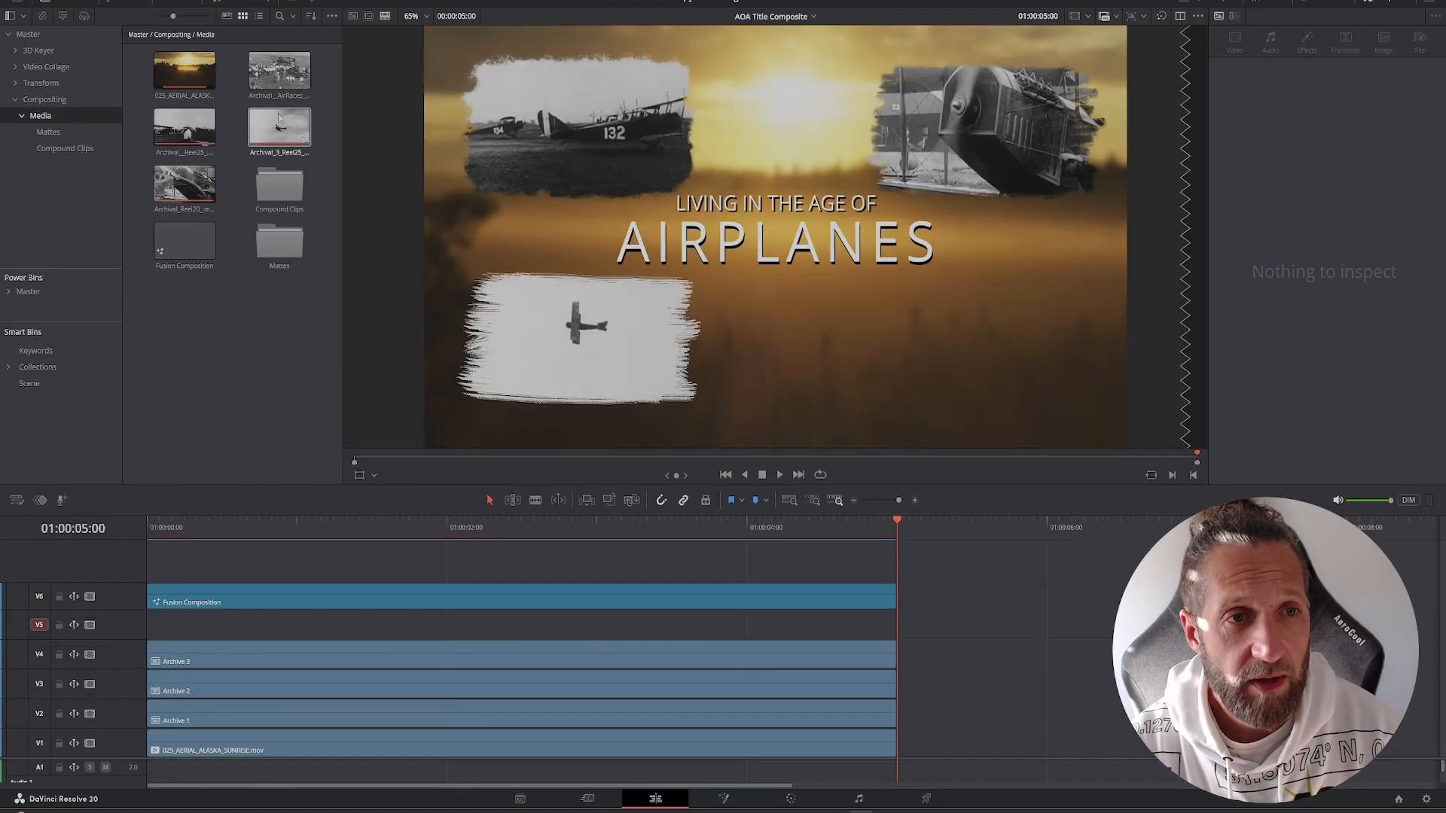
click(279, 72)
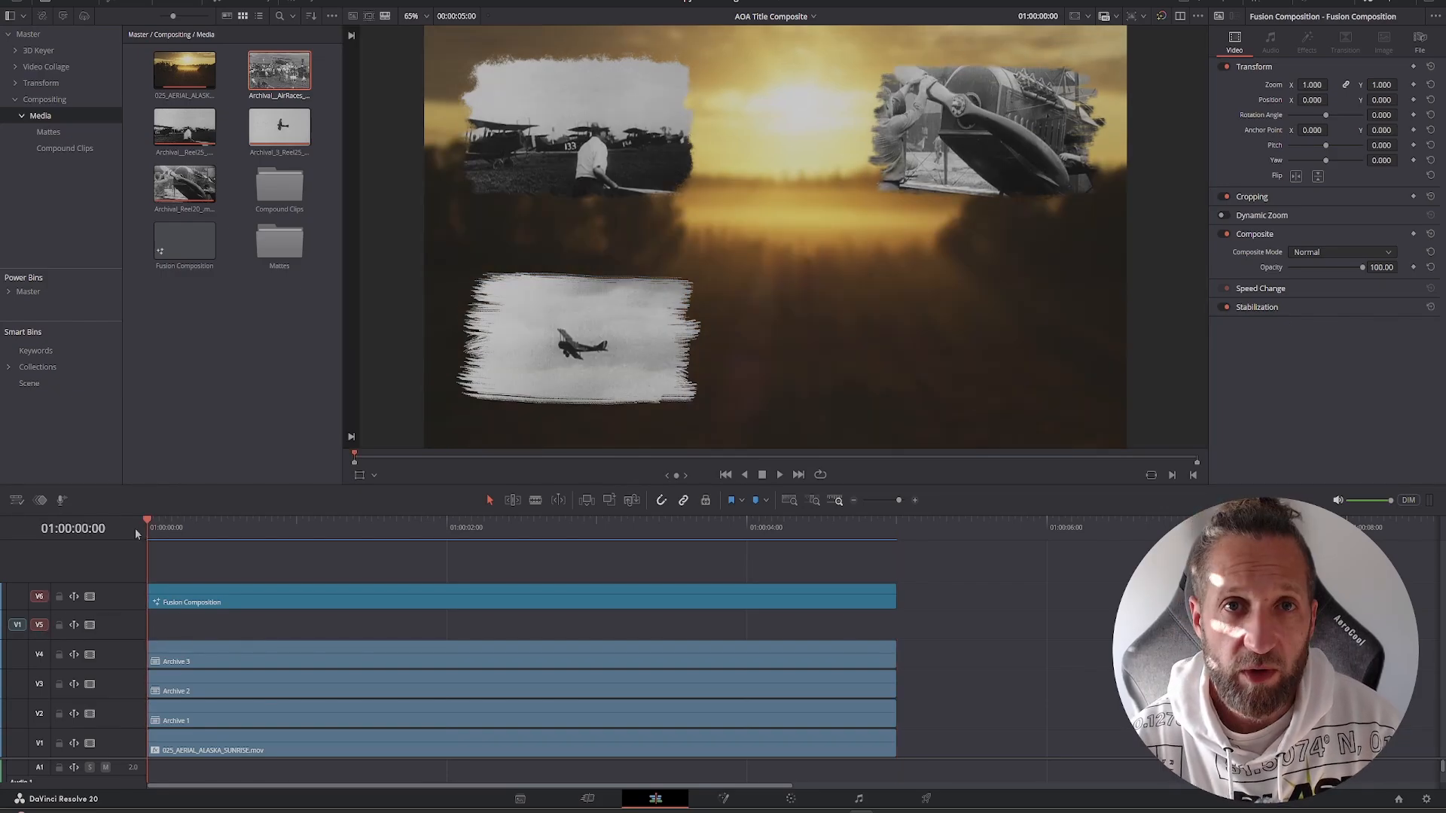
key(x)
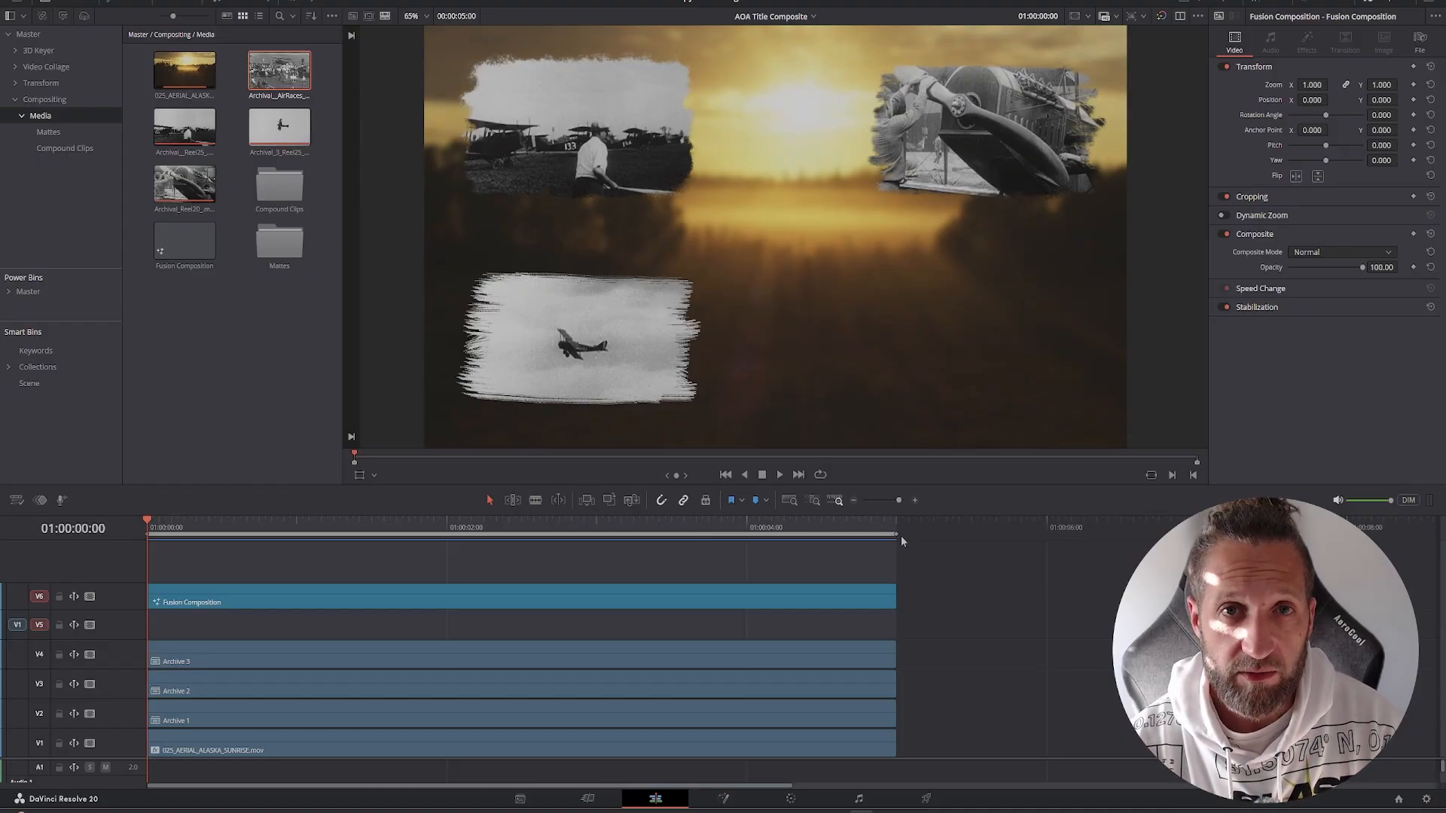
double_click(284, 73)
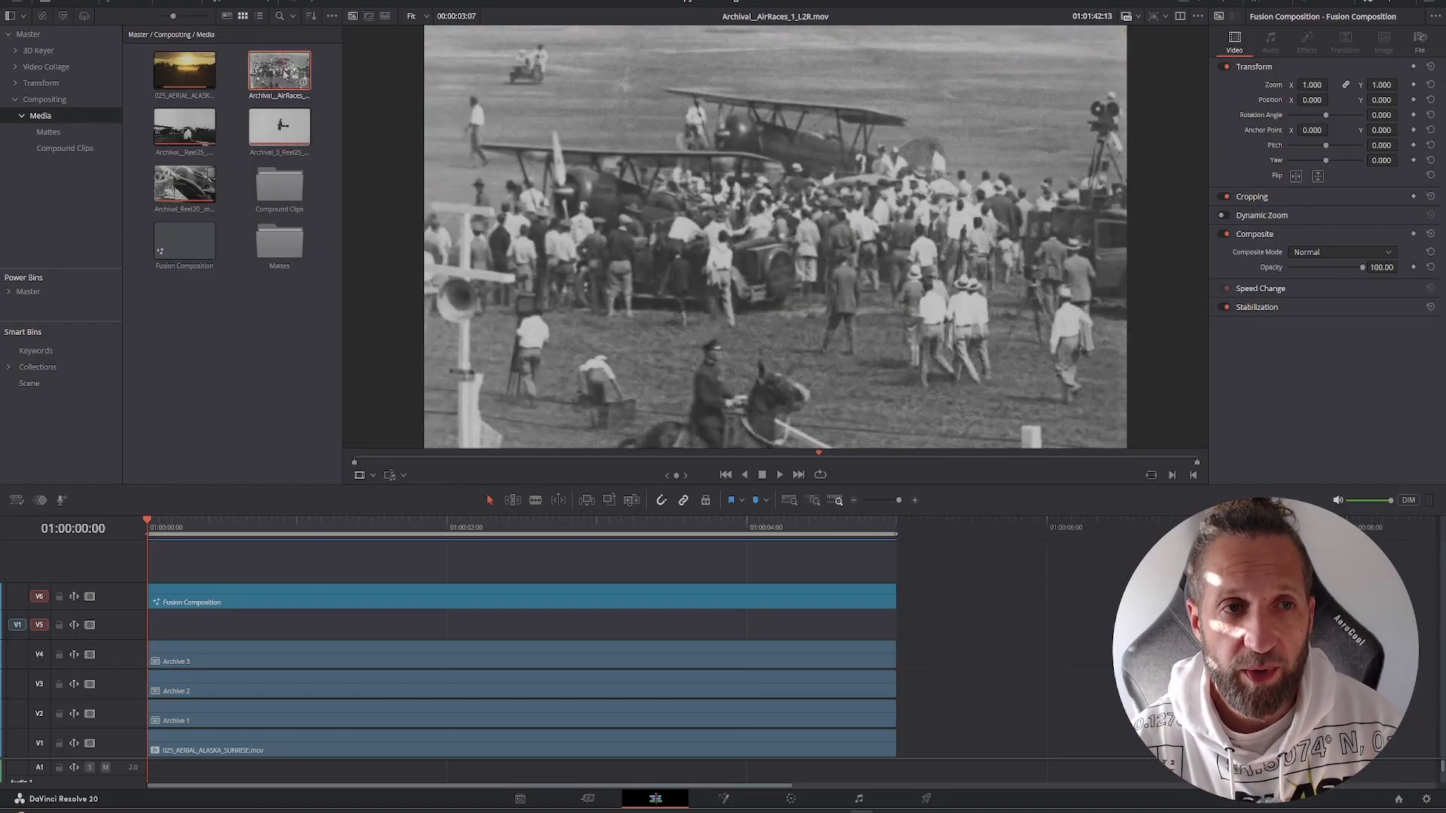
drag(284, 74, 1121, 238)
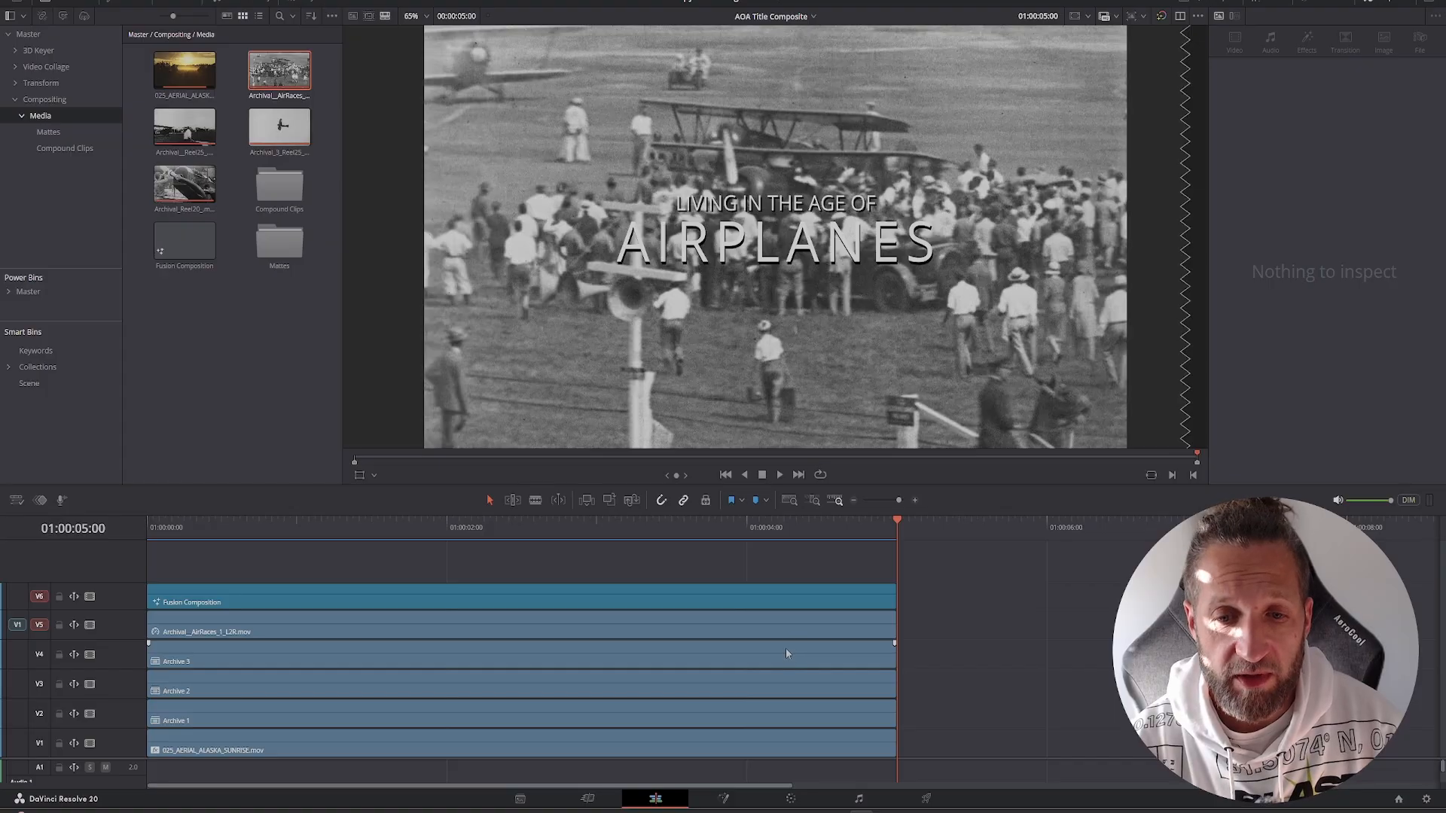
Step: Enable stacked timelines and turn the AirRaces clip on V5 into a compound clip named Archive 4 in the Compound Clips bin
click(16, 501)
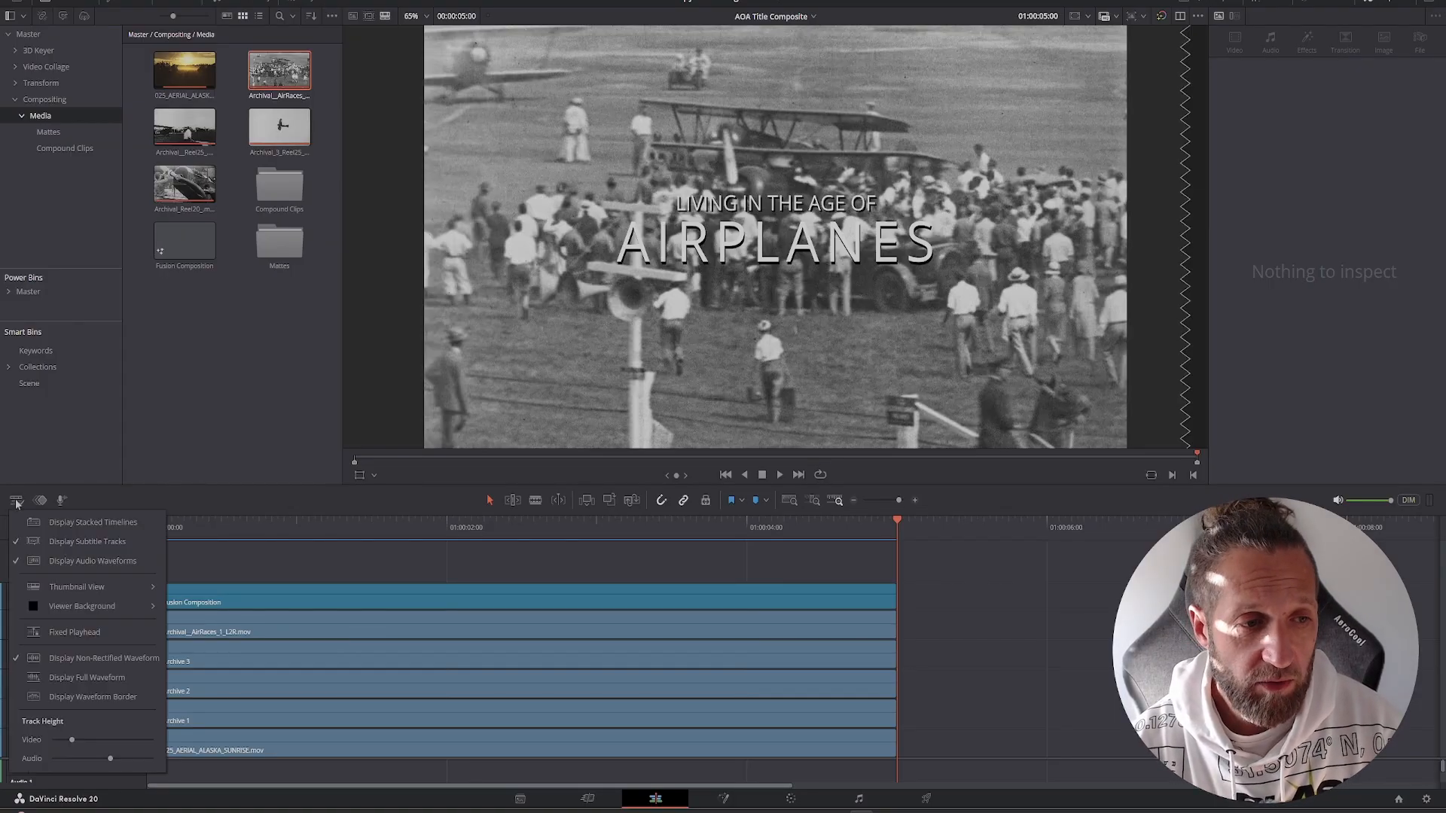
click(86, 524)
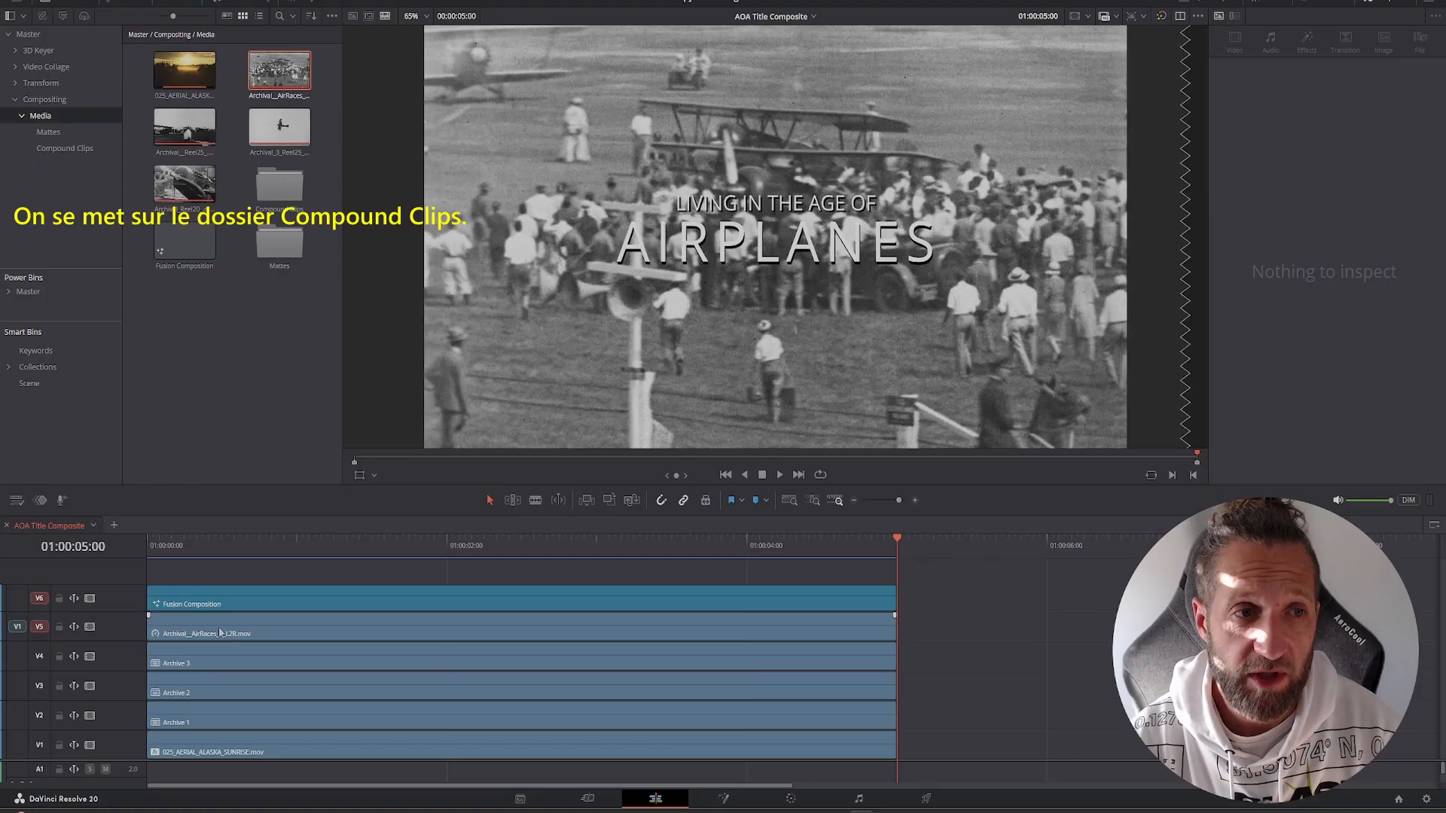
click(64, 148)
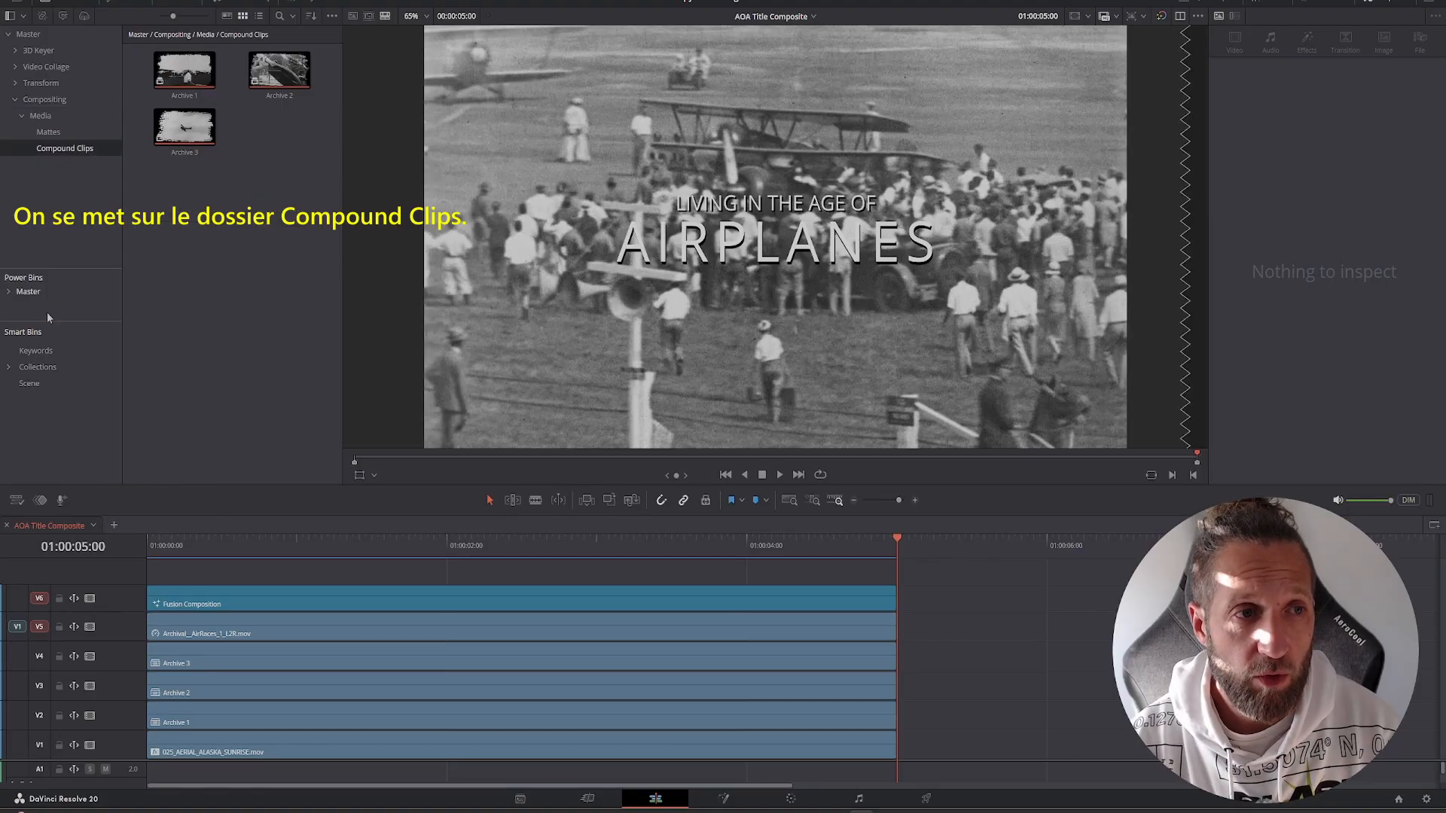
right_click(239, 629)
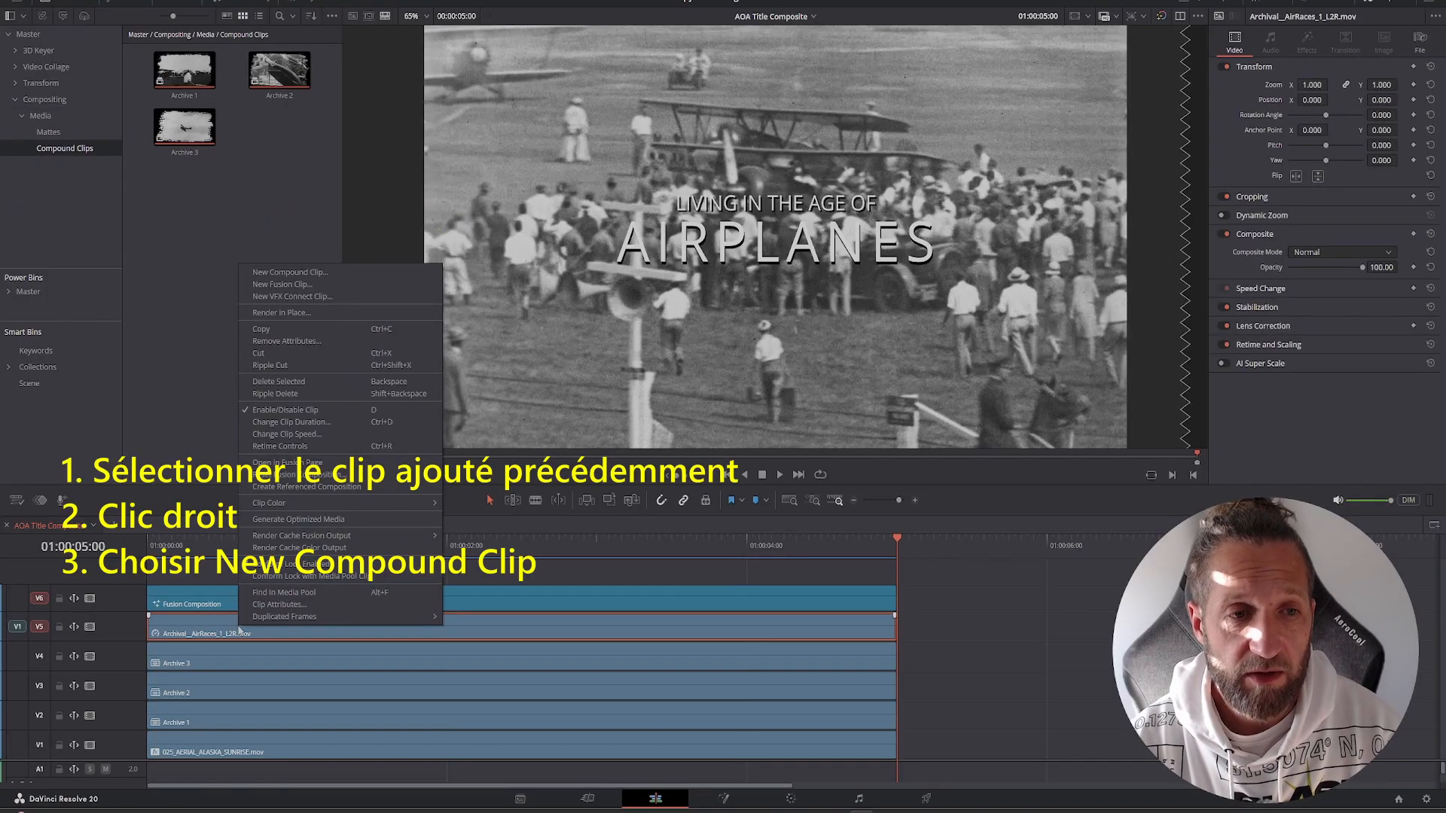
click(280, 272)
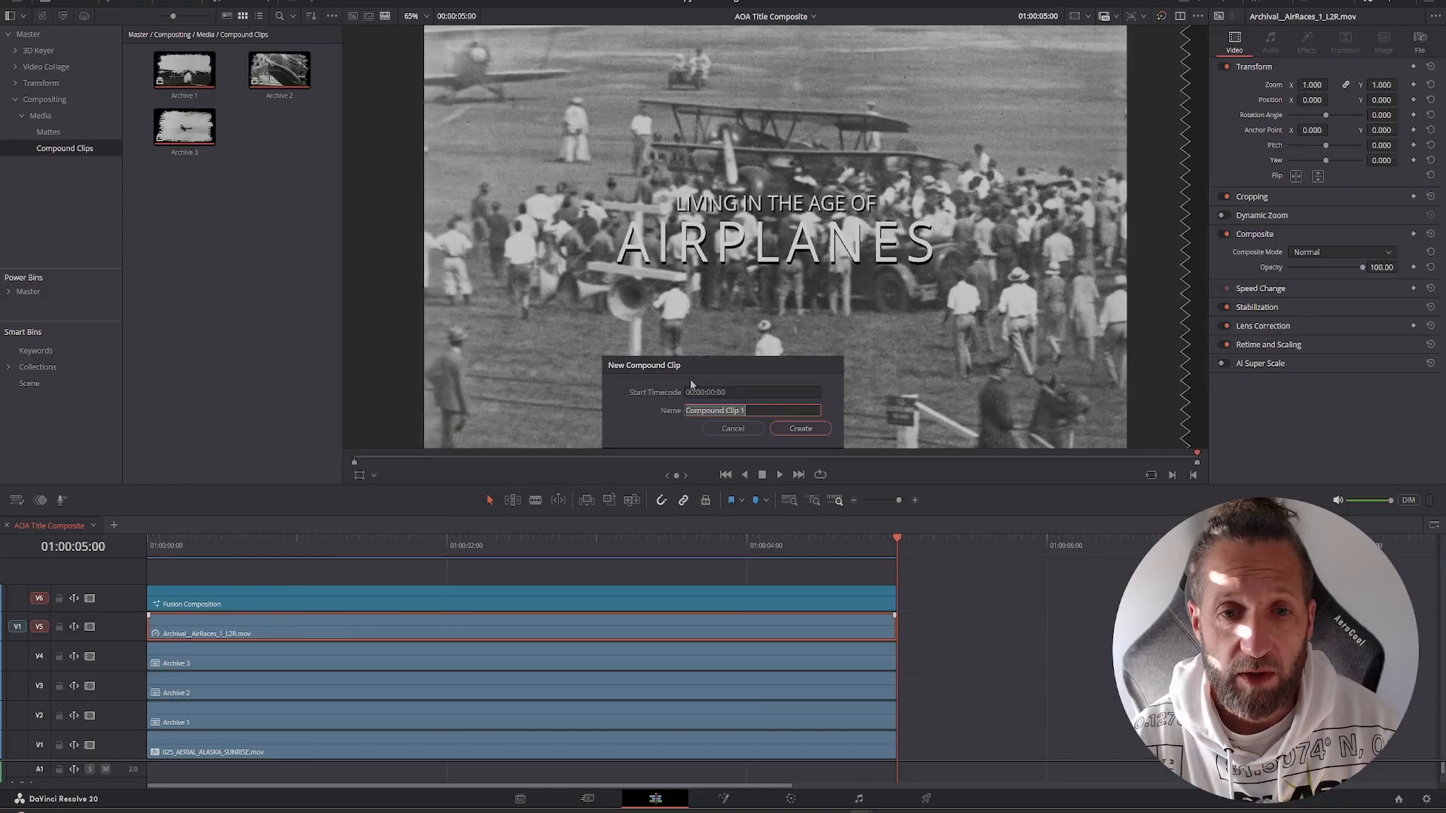
text(Arch)
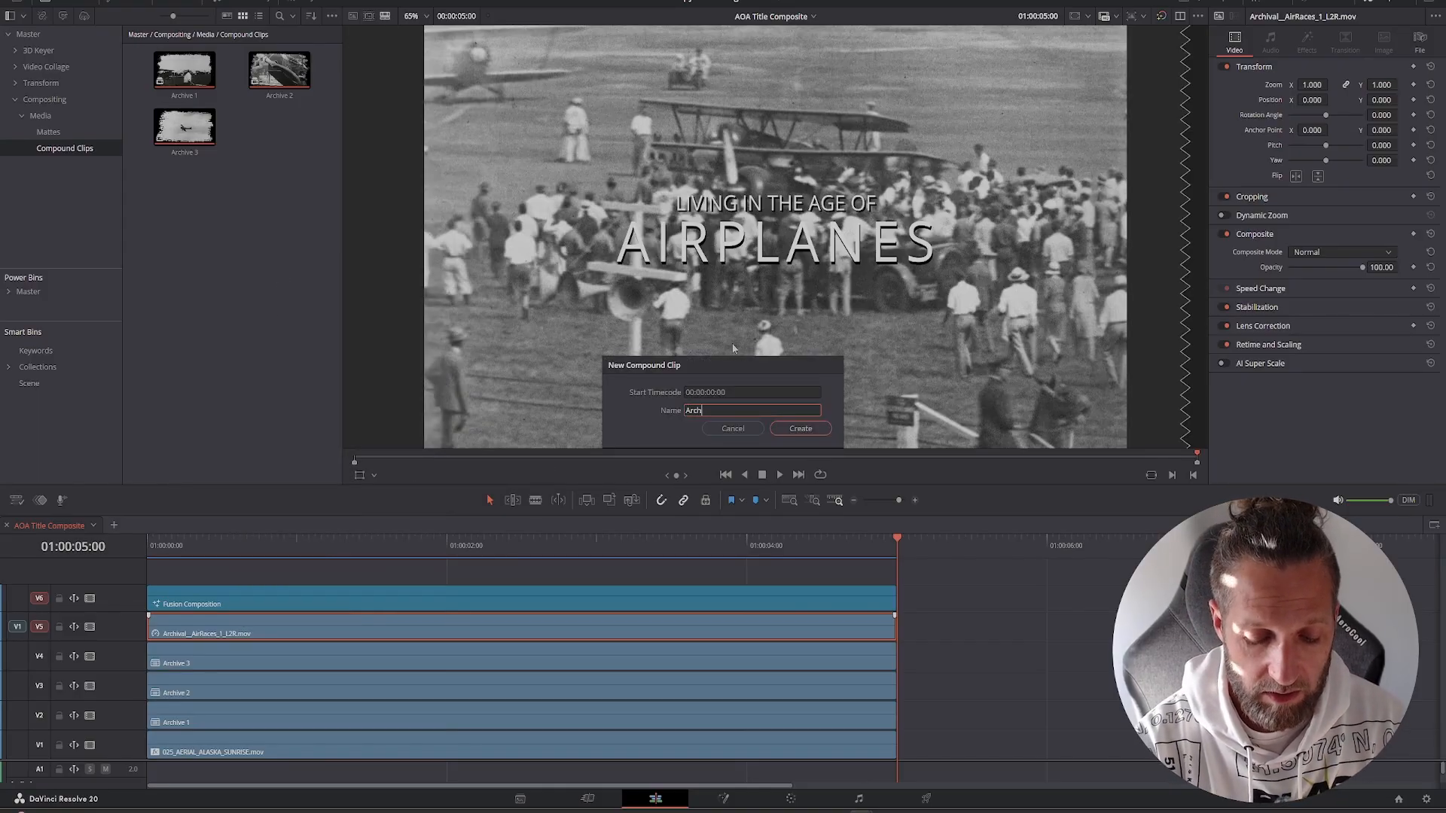
text(ive 4)
key(Return)
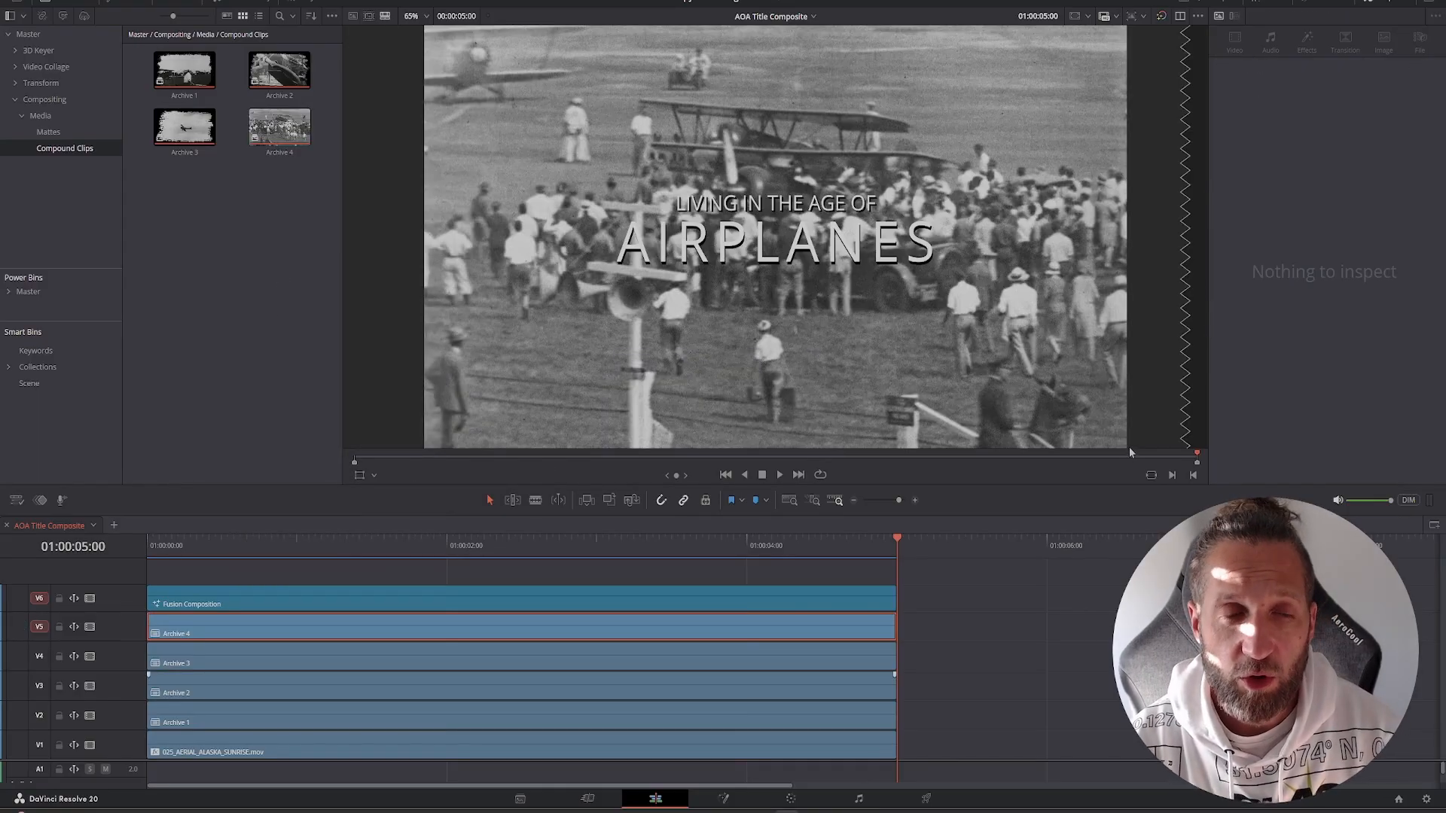
Step: Open the Archive 4 compound clip in its own timeline, compare it with AOA Title Composite and return to Archive 4
right_click(549, 626)
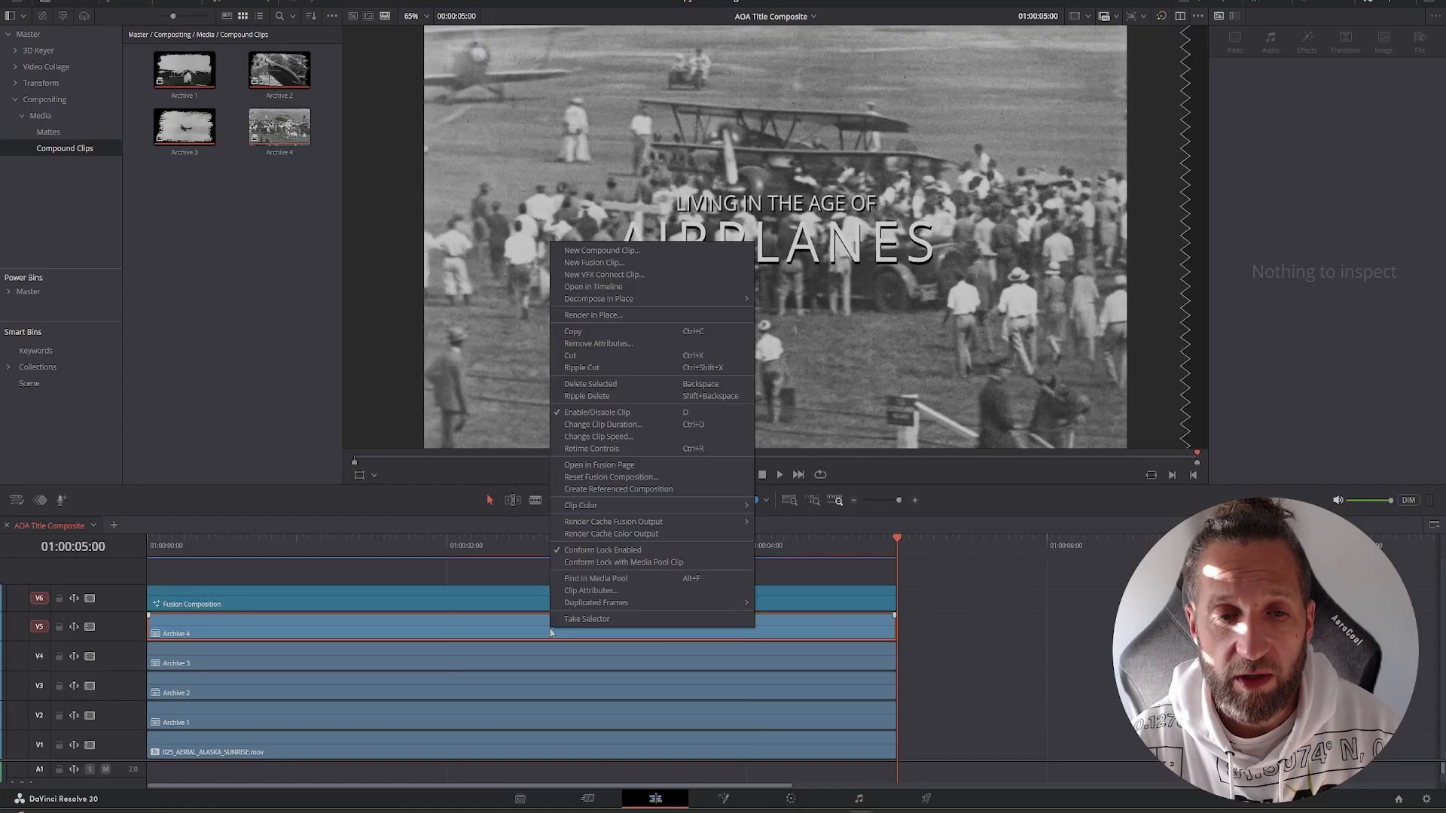
click(613, 287)
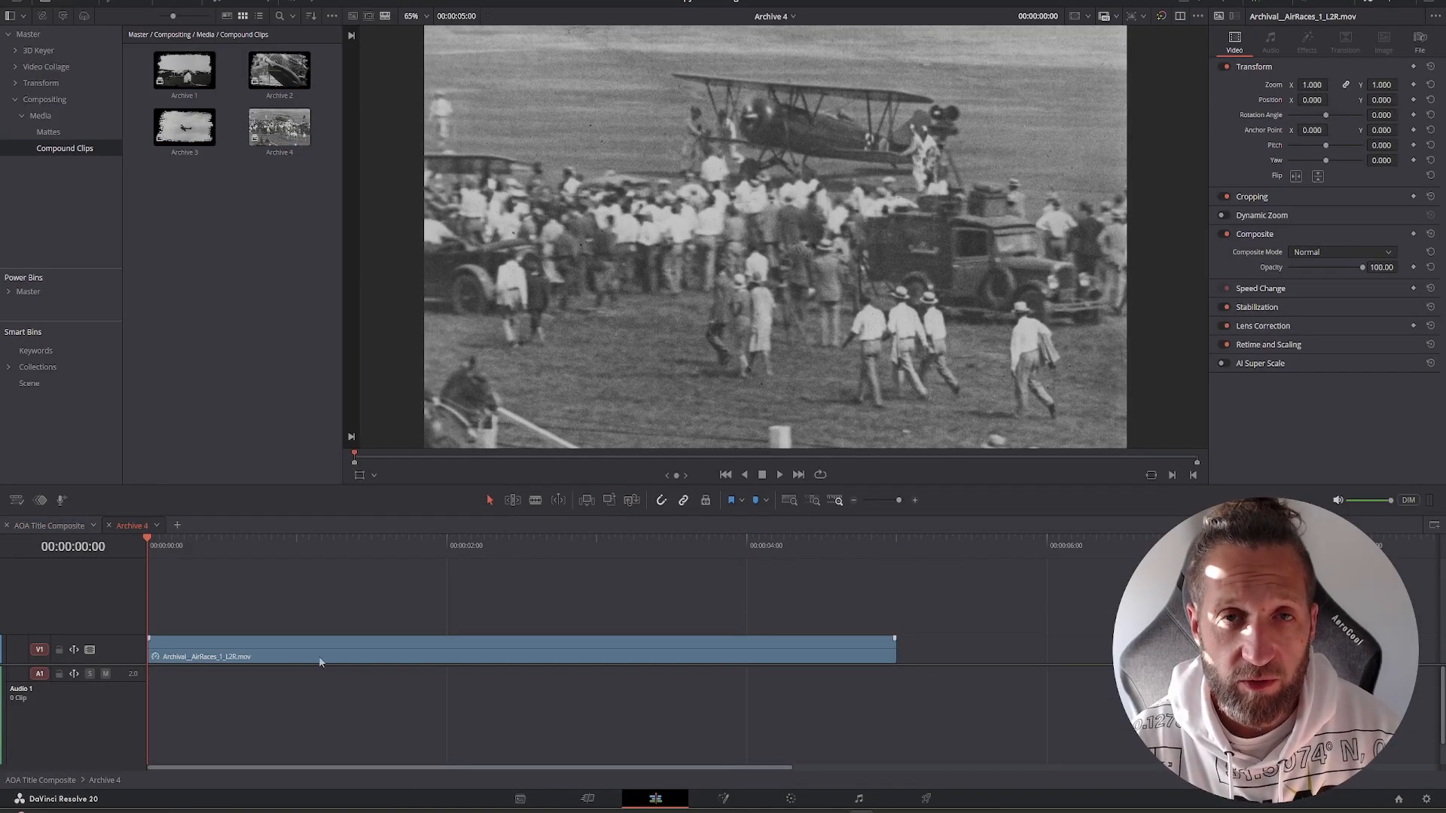
click(49, 525)
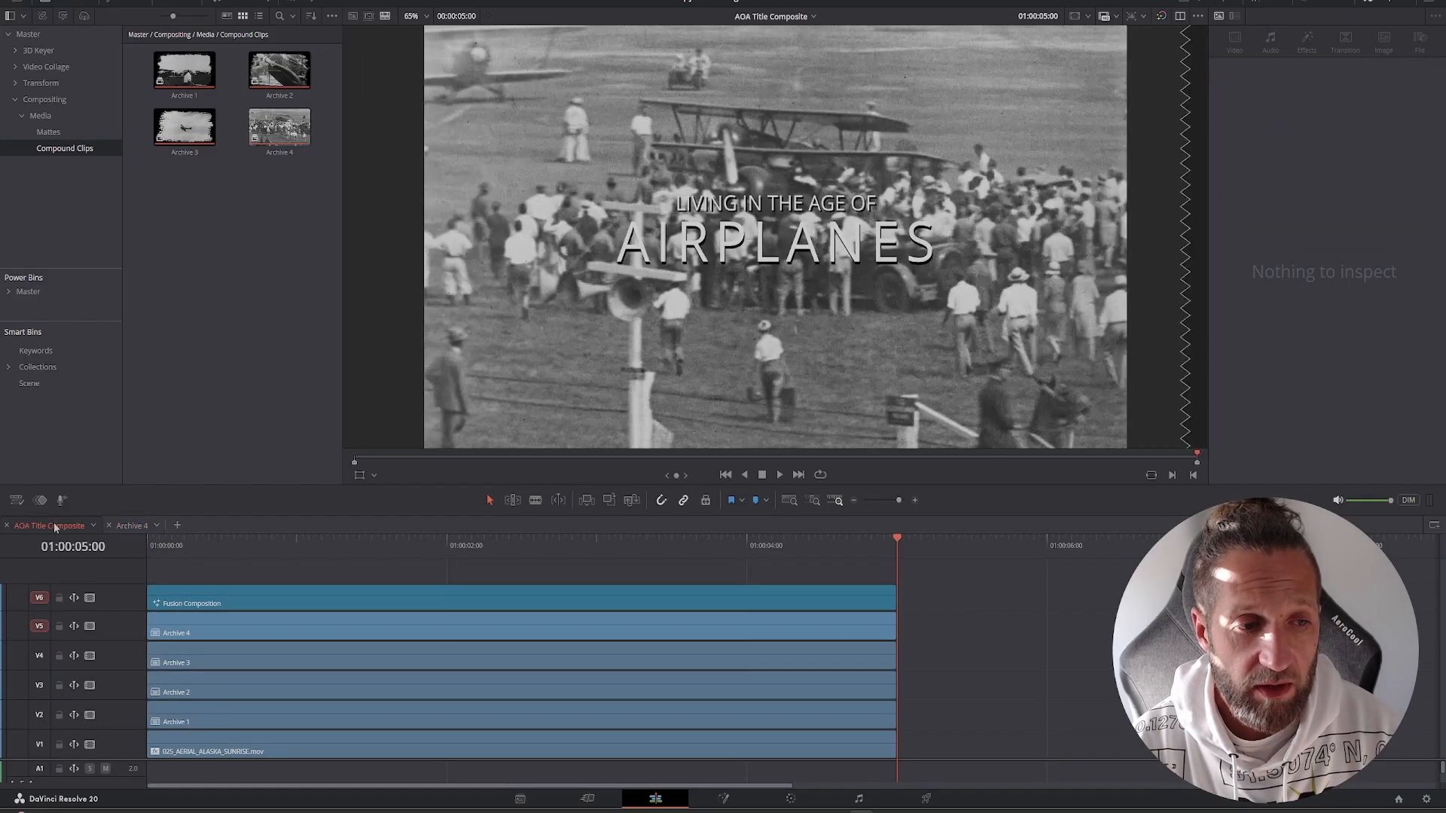
click(131, 525)
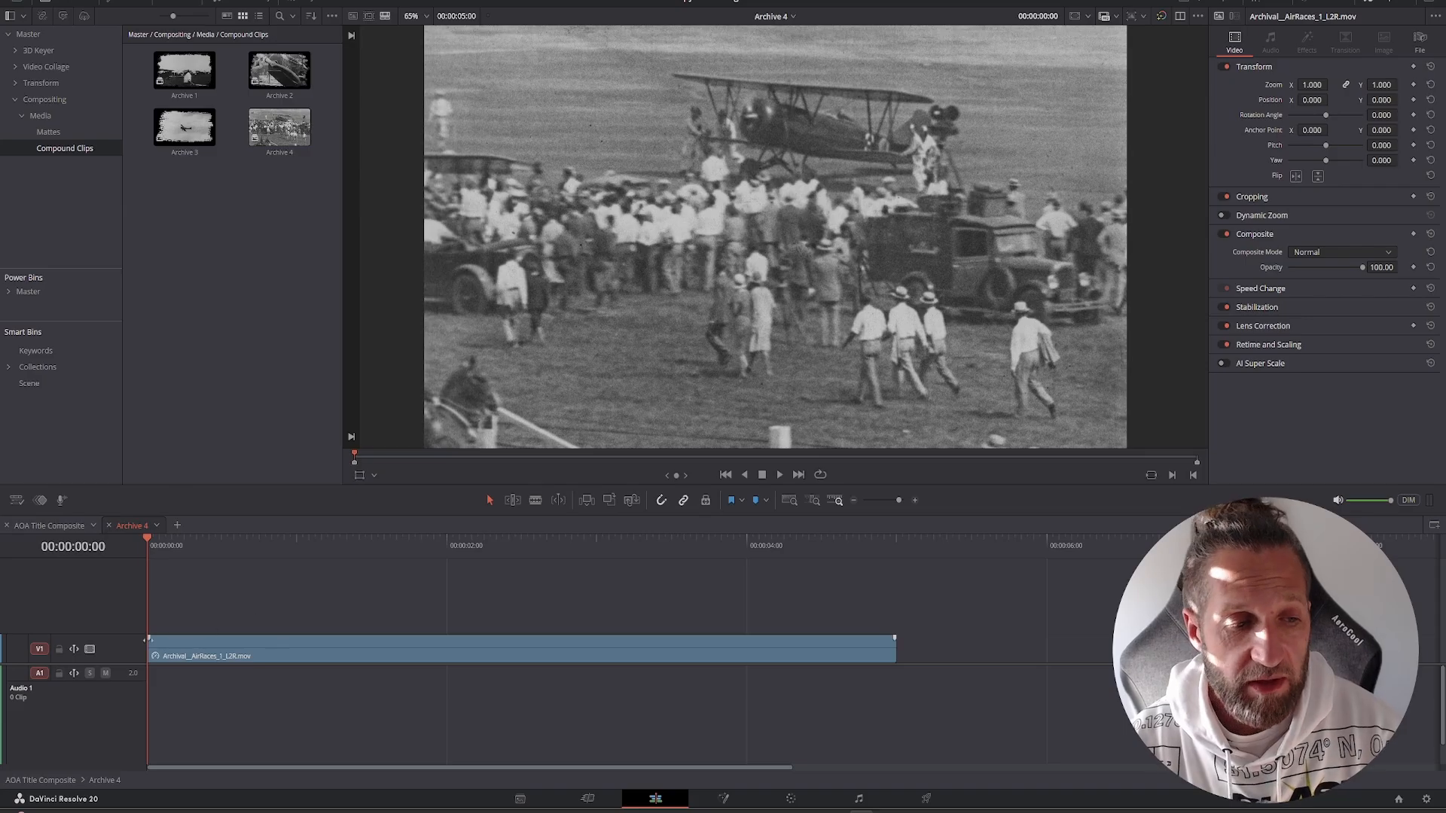
Step: Add one video track below the first track of the Archive 4 timeline, with no additional audio track
right_click(127, 648)
click(161, 668)
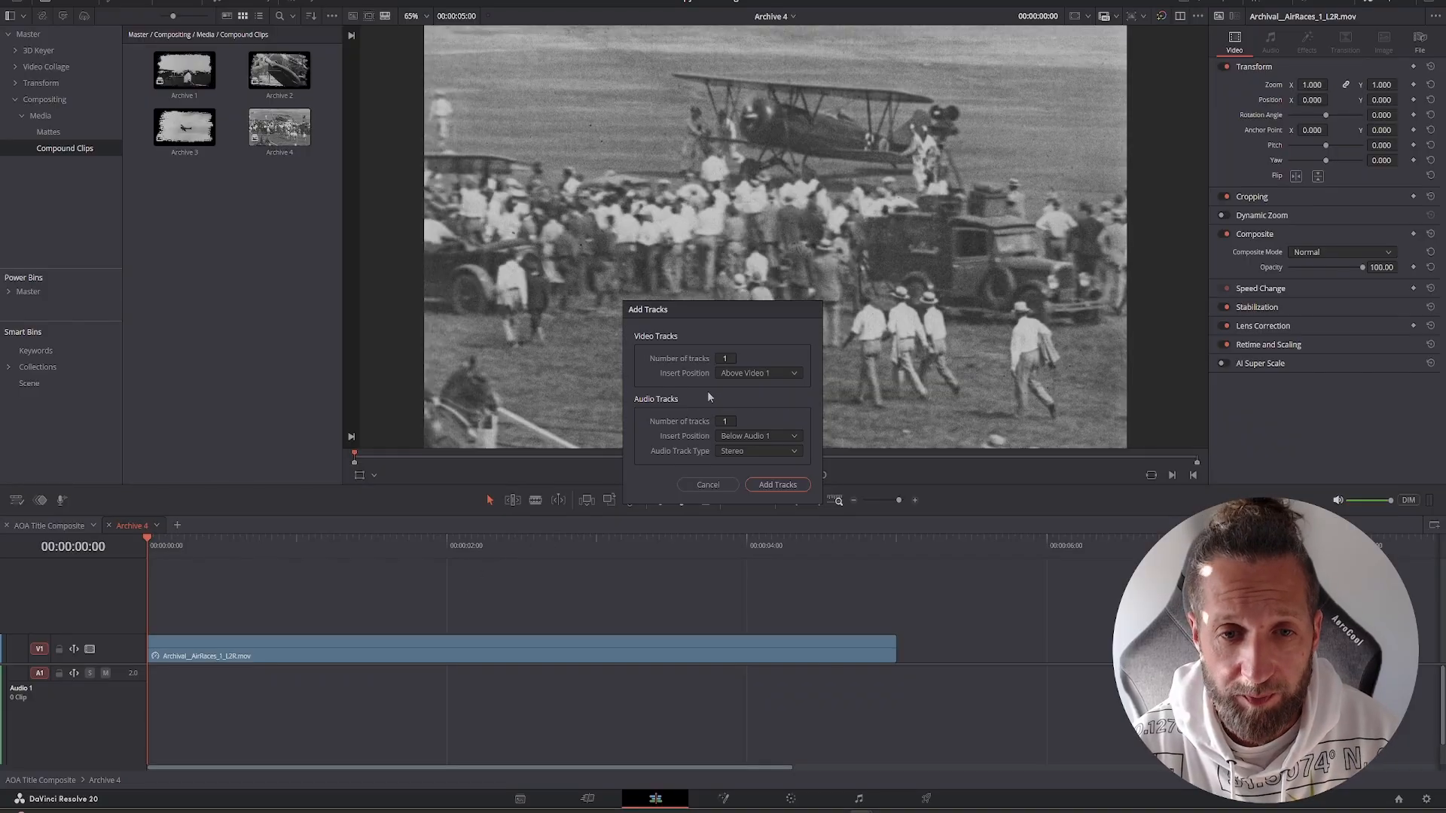
click(753, 372)
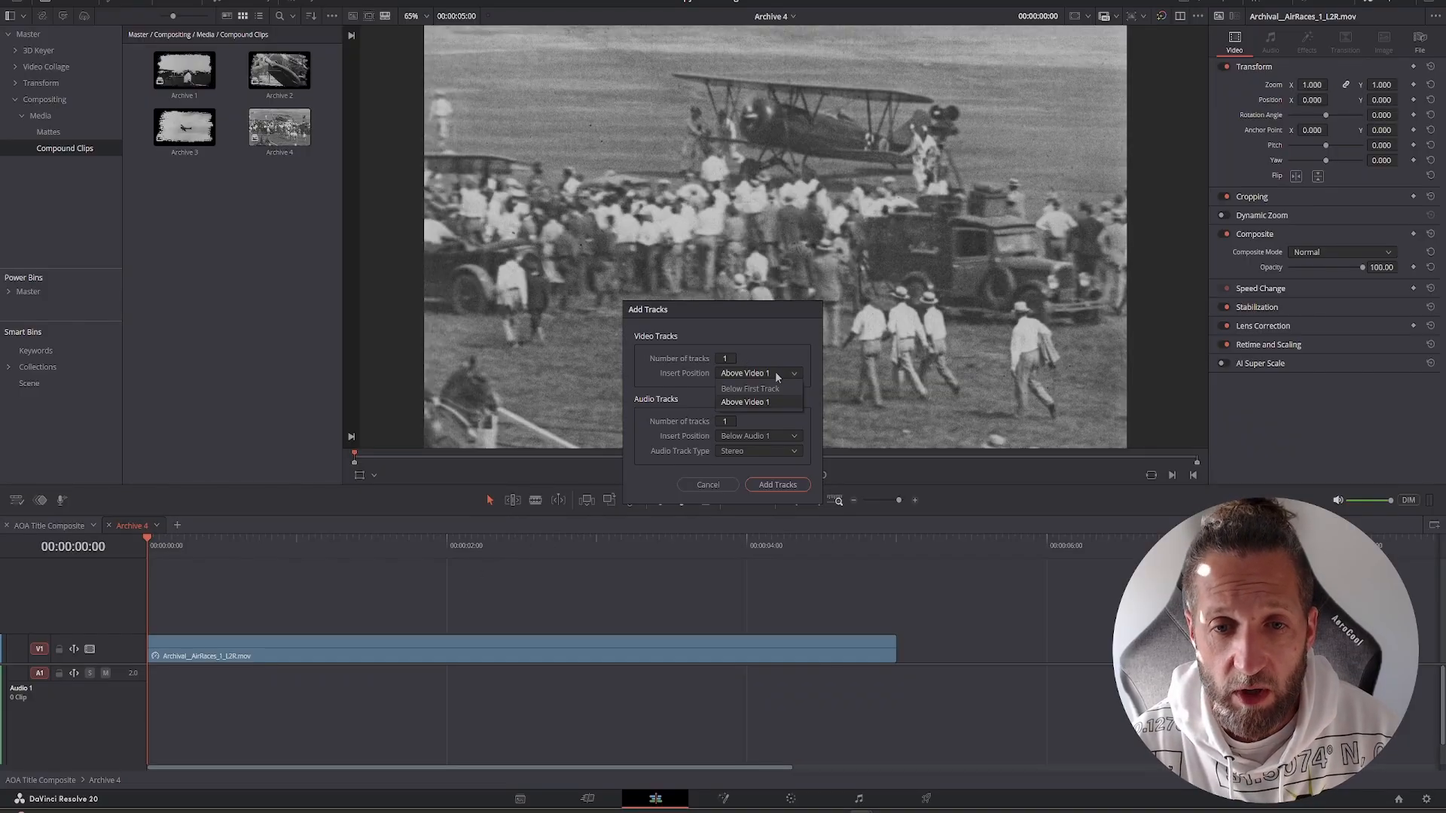
click(755, 403)
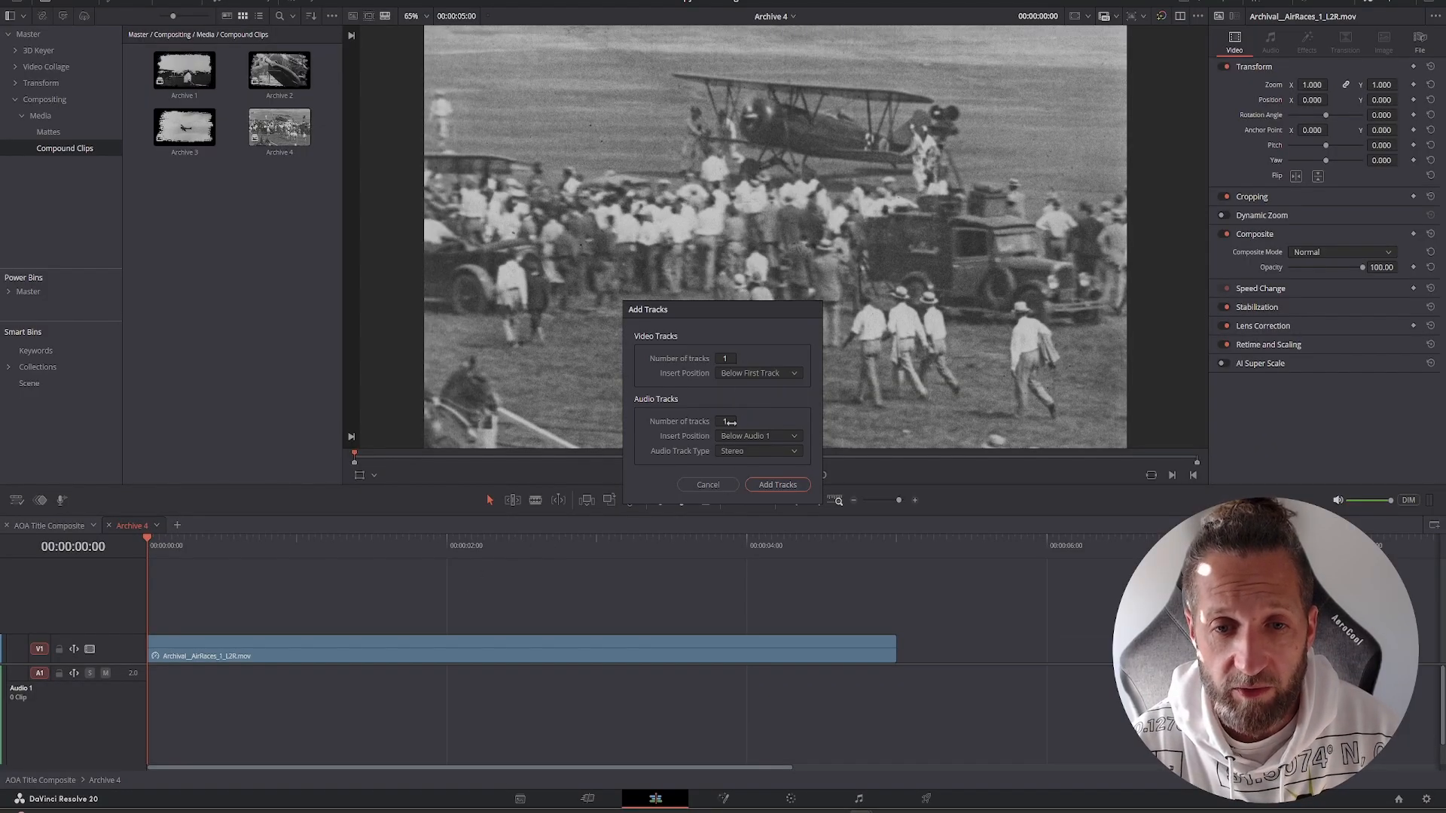
click(777, 484)
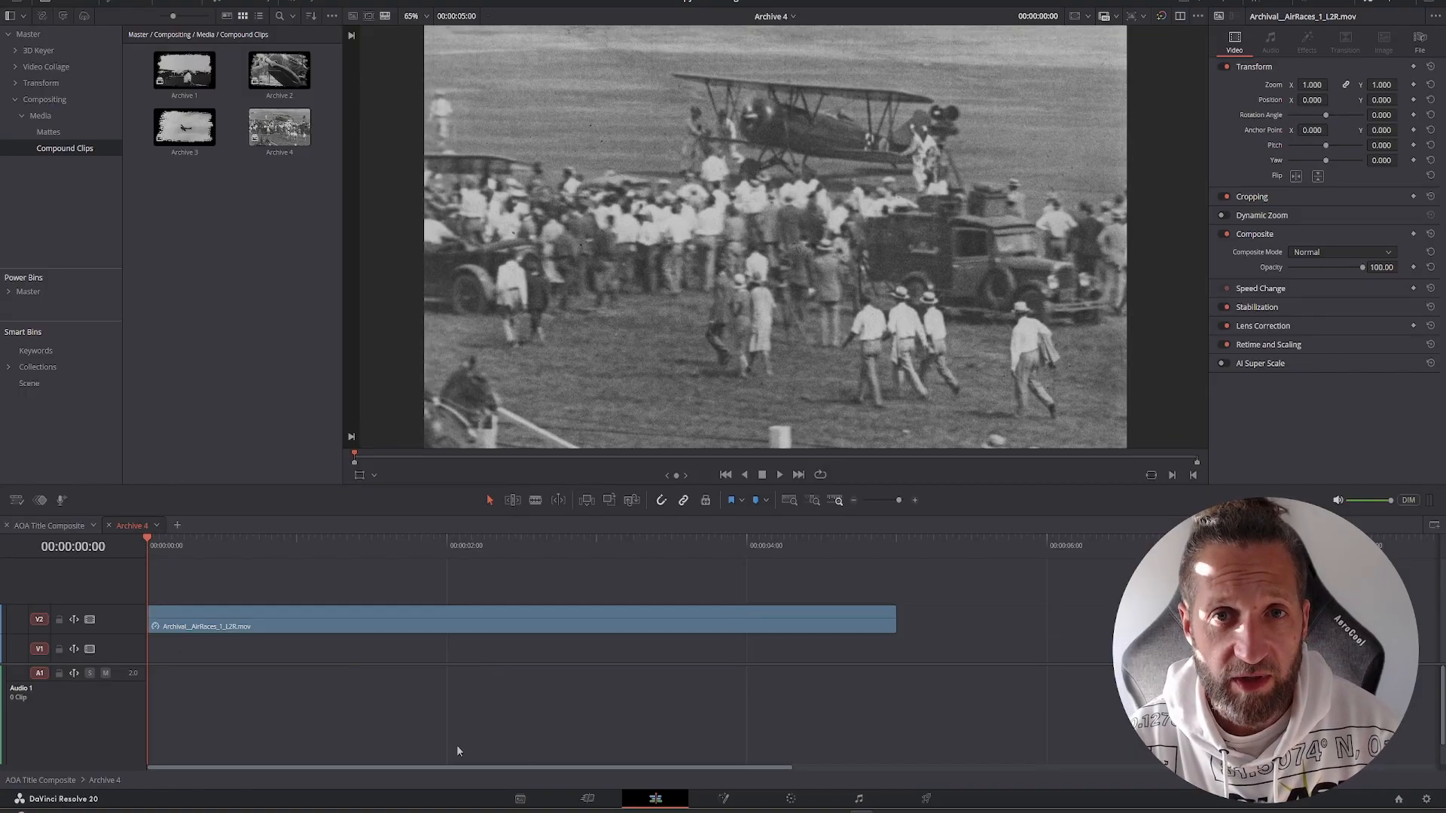
Step: Place matte 4 alpha.png from the Mattes bin at the start of V1 and extend it to match the AirRaces clip's end
click(49, 132)
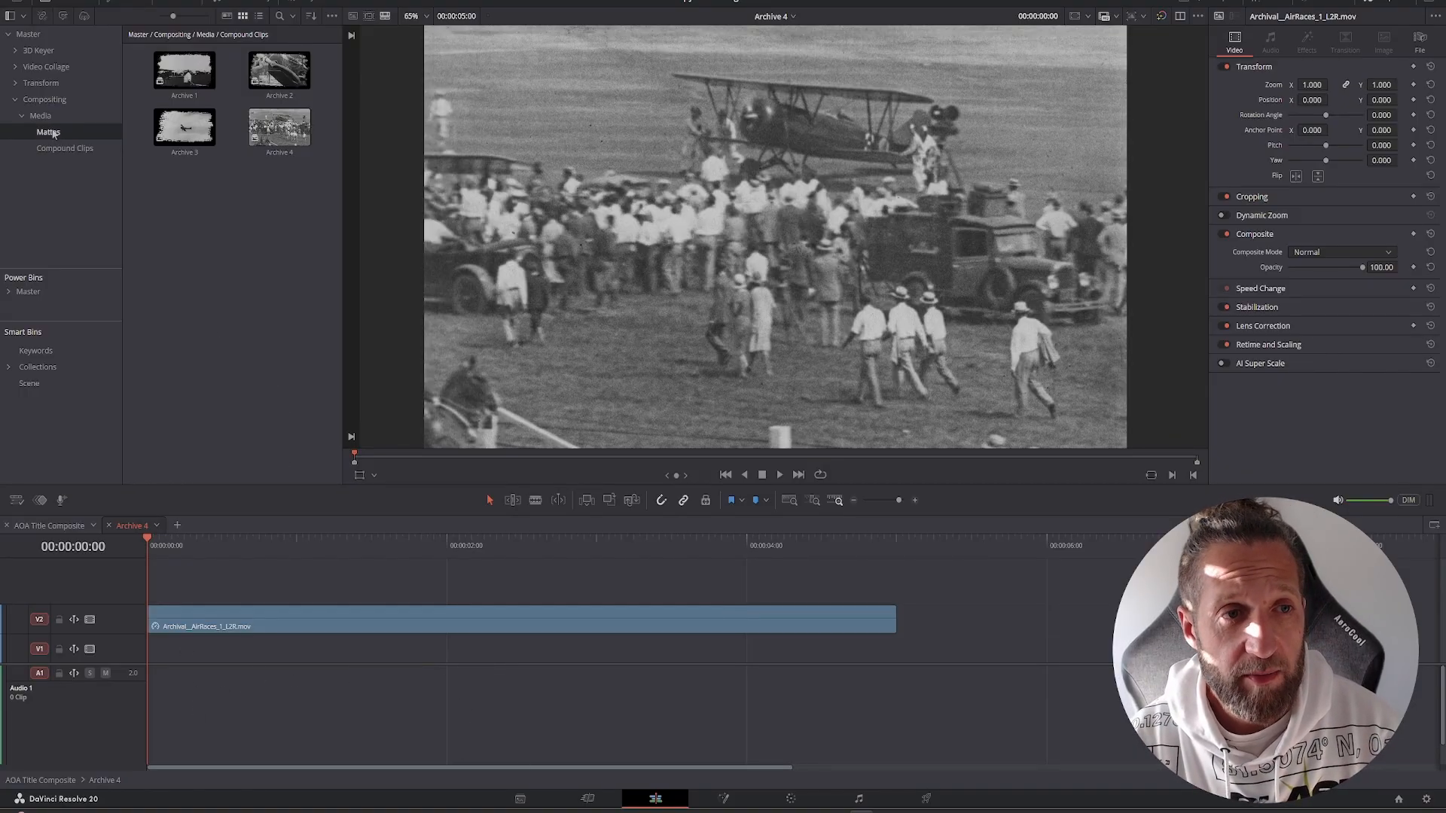
drag(174, 191, 289, 193)
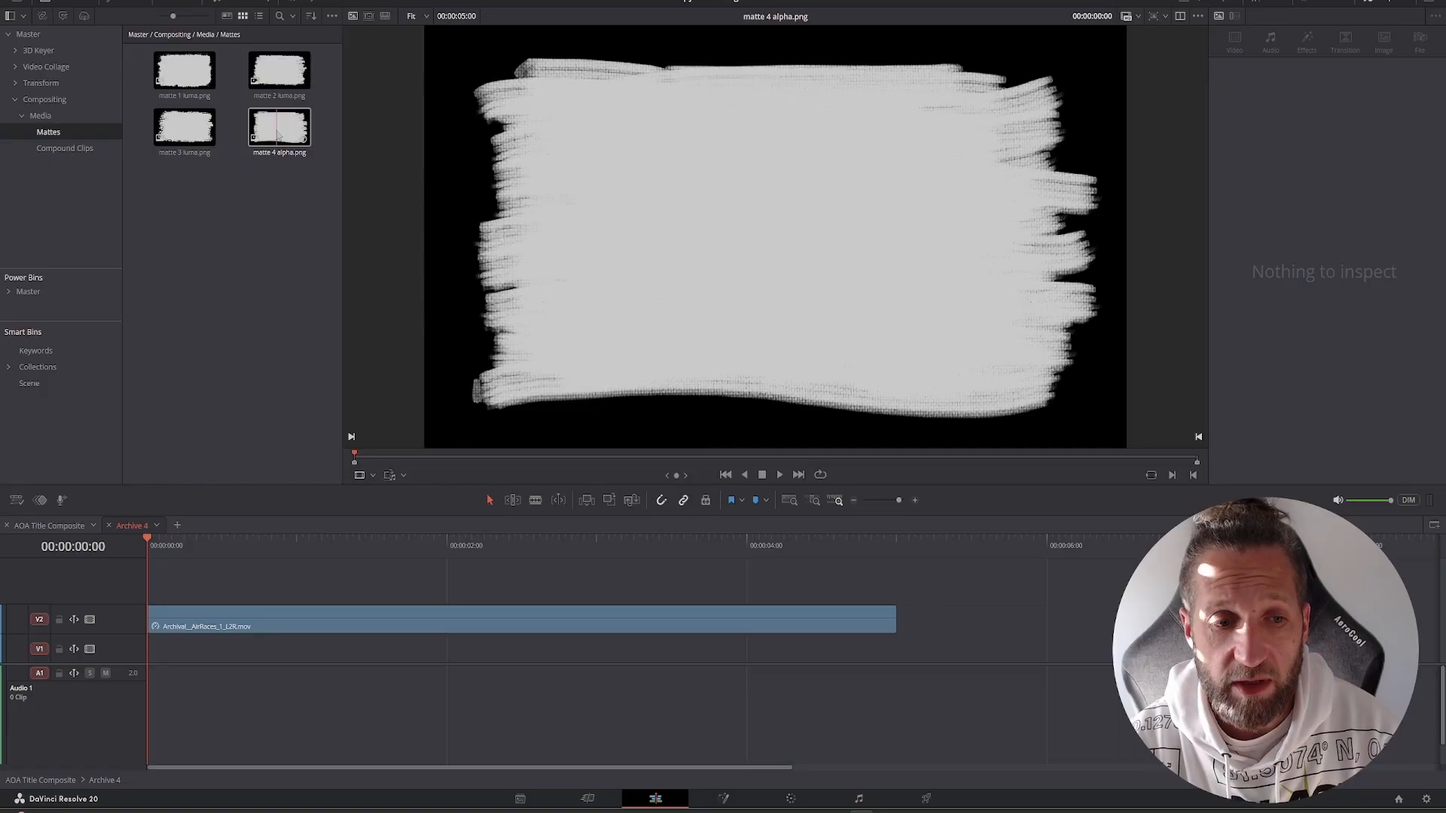
drag(279, 145, 151, 649)
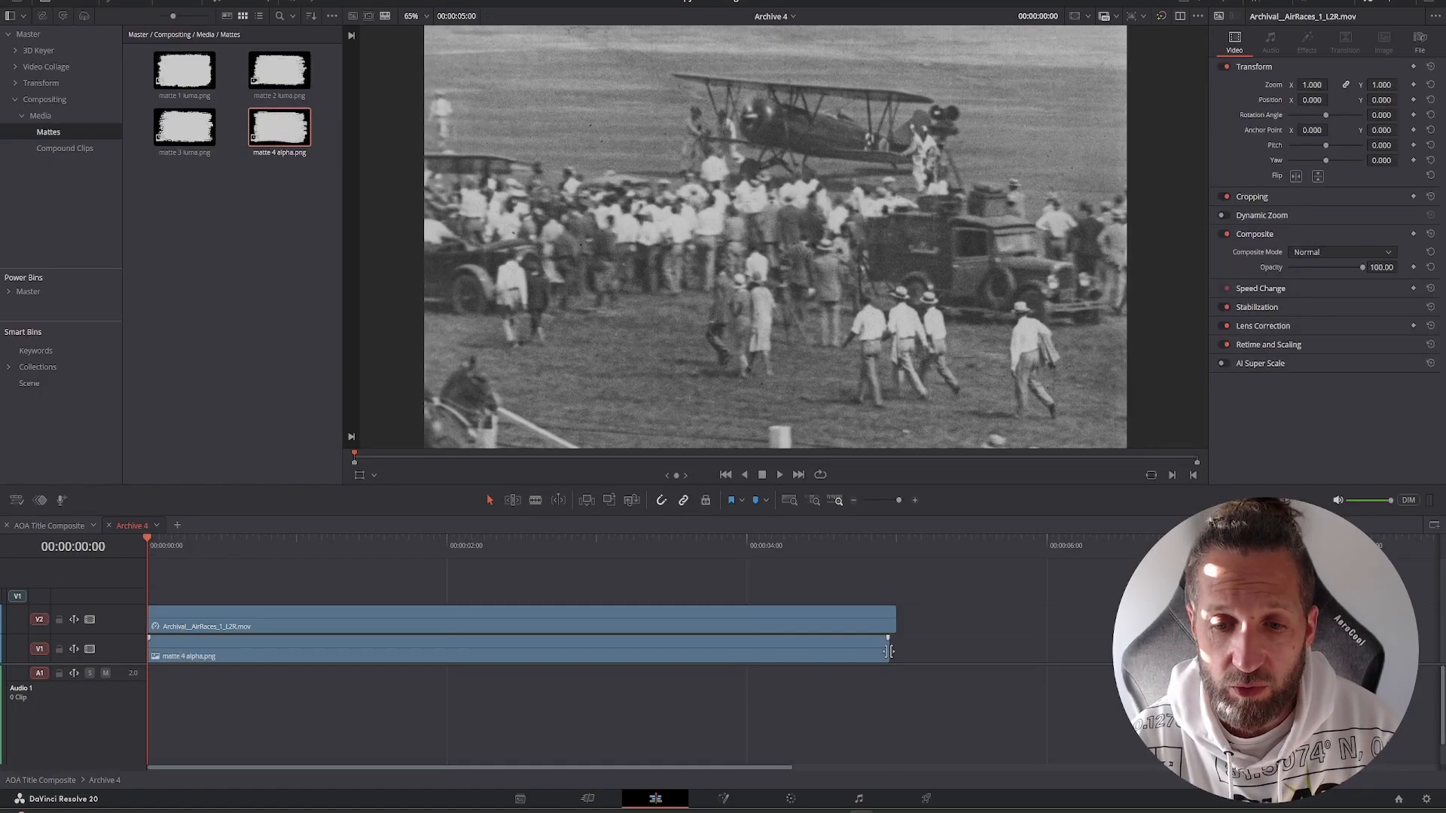
drag(888, 655, 898, 656)
Step: Set the composite mode of the matte 4 alpha.png clip on V1 to Alpha
click(829, 654)
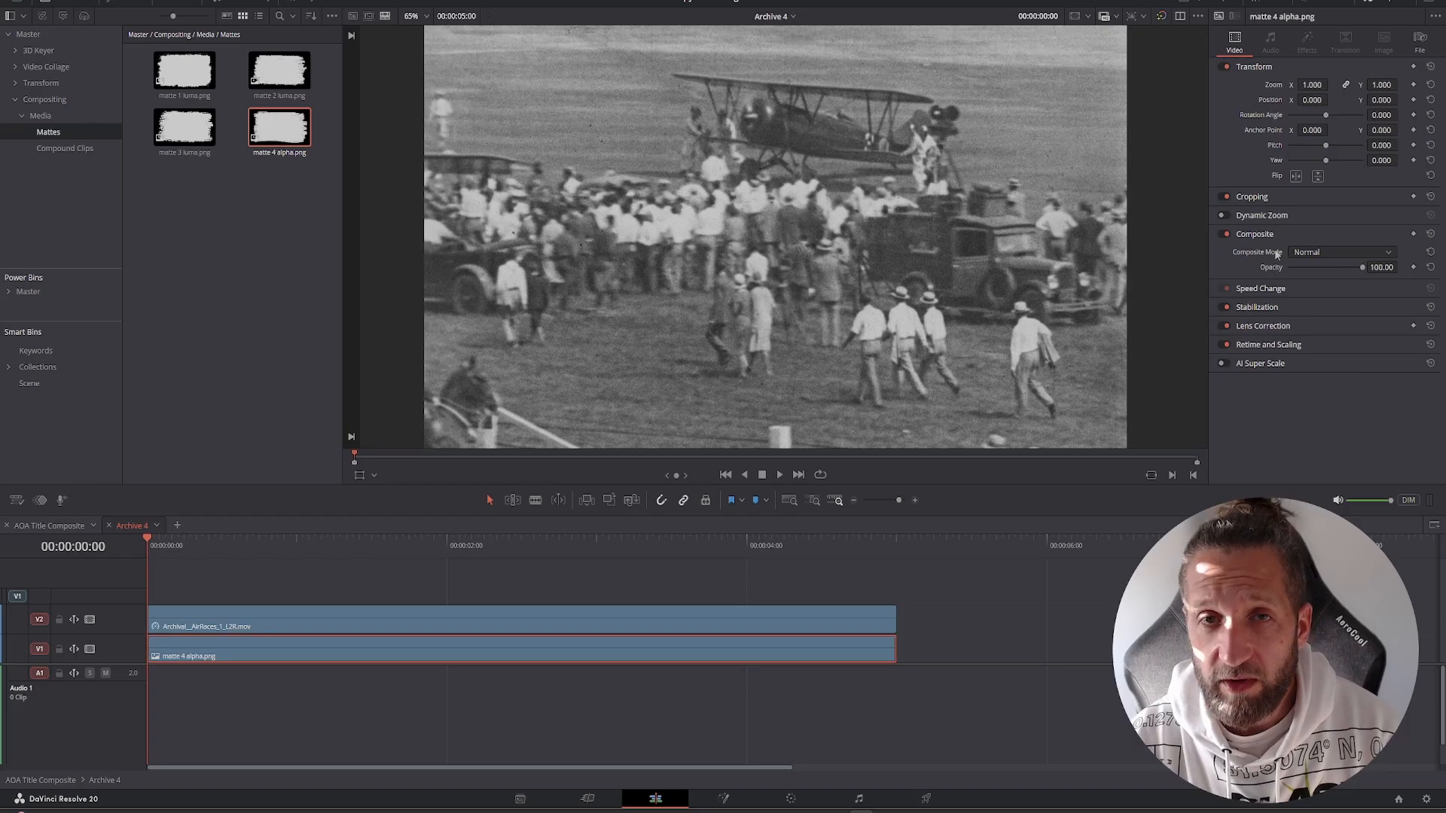
click(1326, 252)
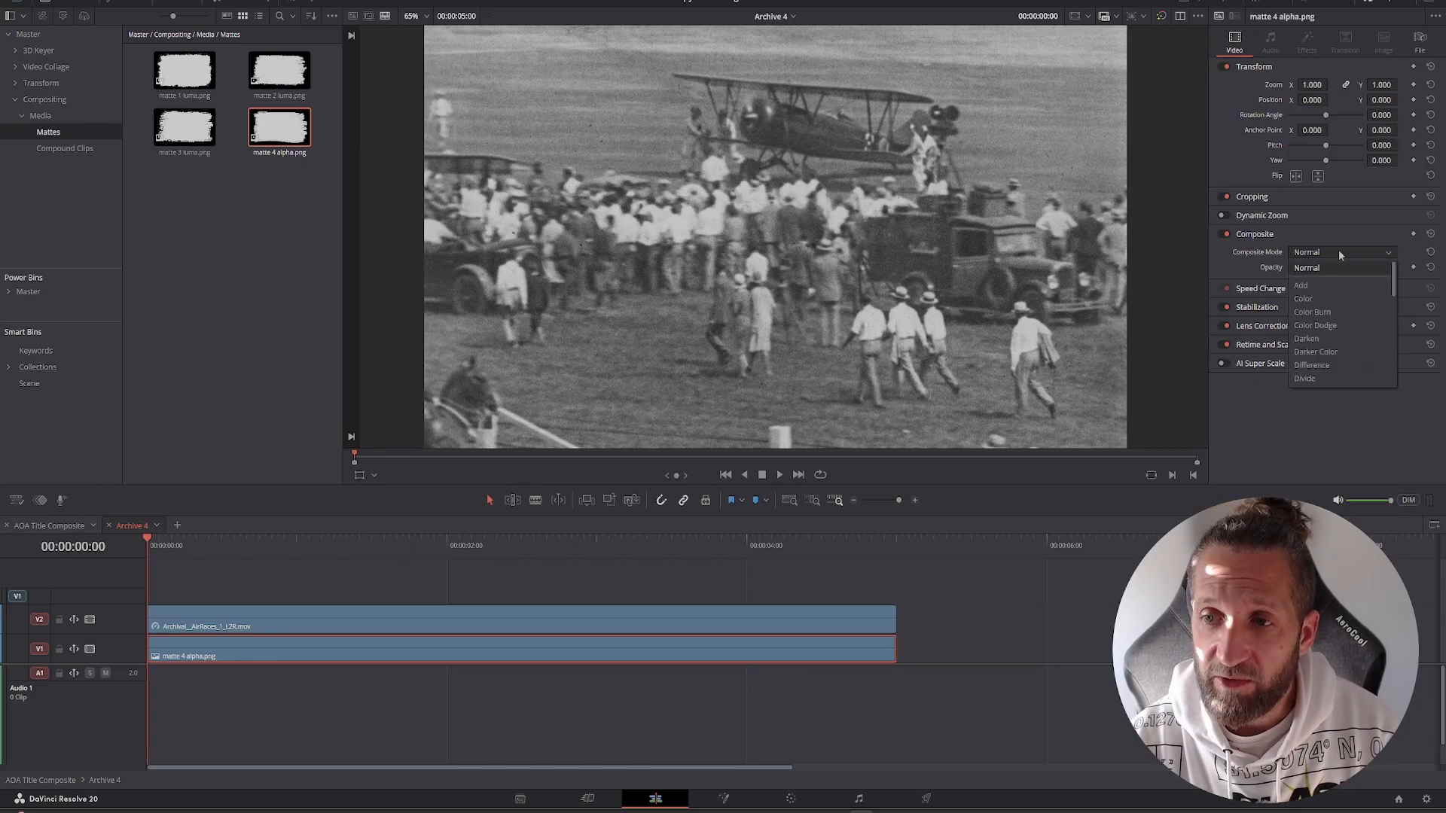
scroll(1310, 354, down, 5)
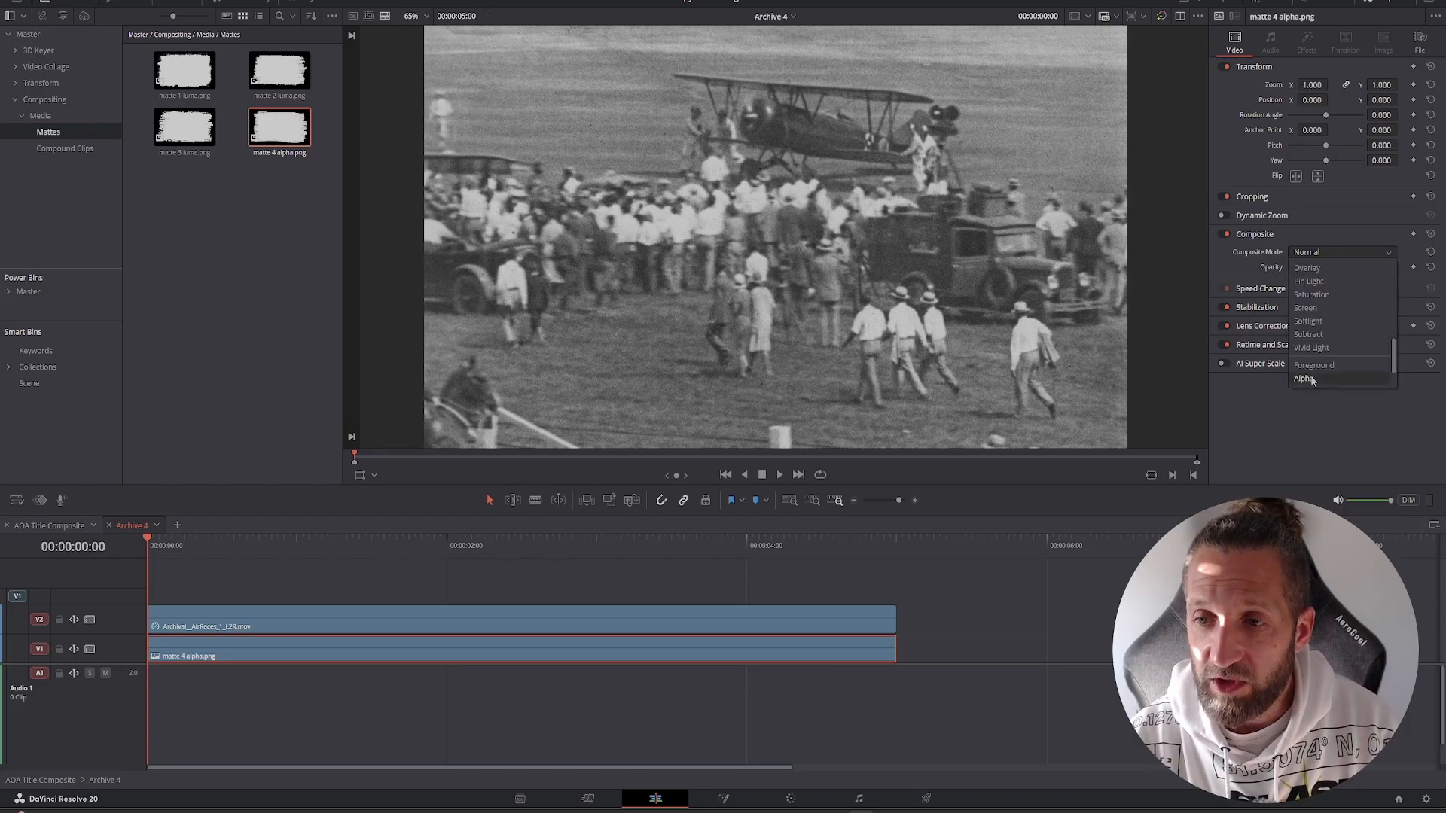
click(1297, 378)
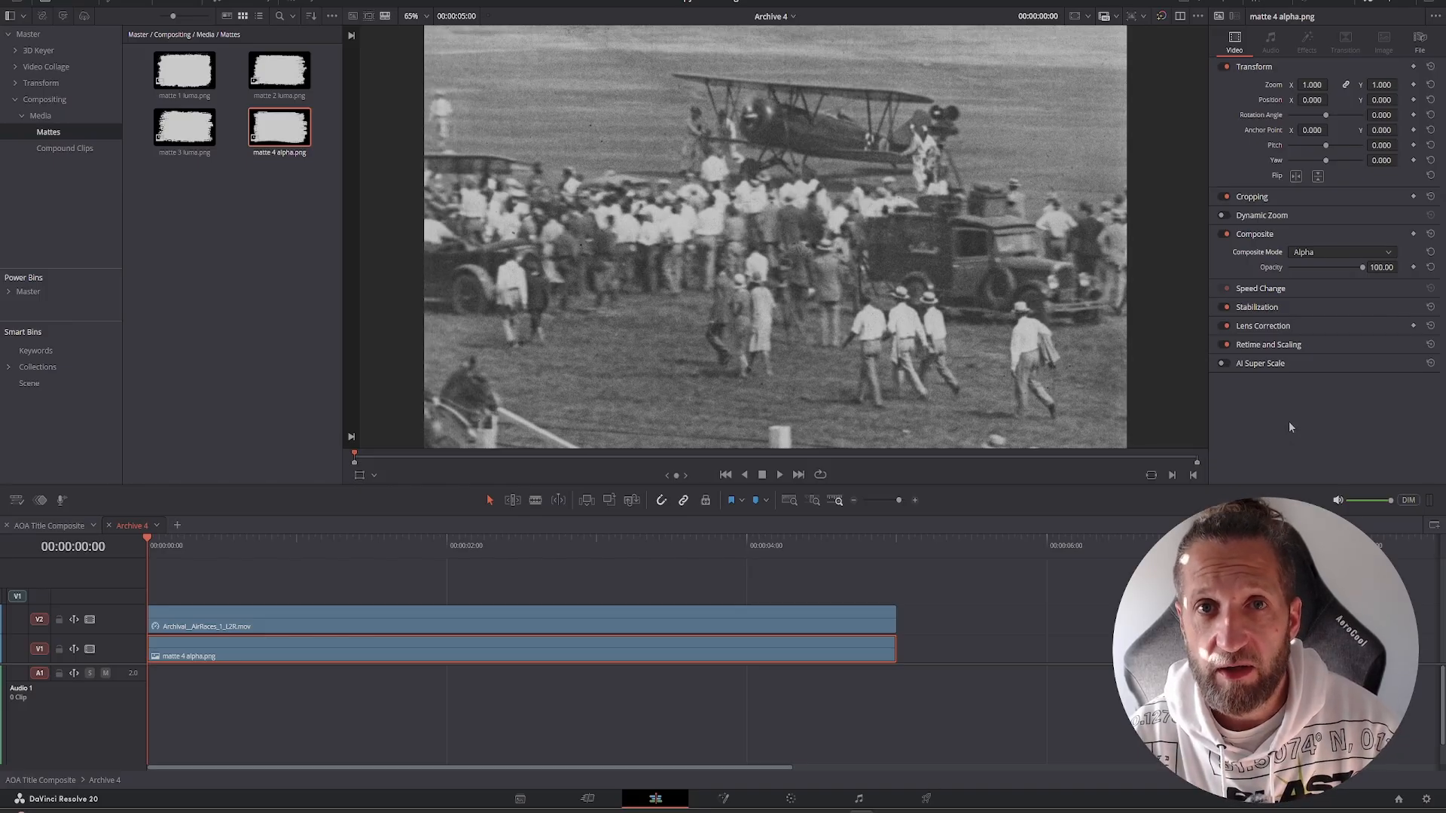
Step: Set the composite mode of the AirRaces clip on V2 to Foreground and play the masked result
click(712, 621)
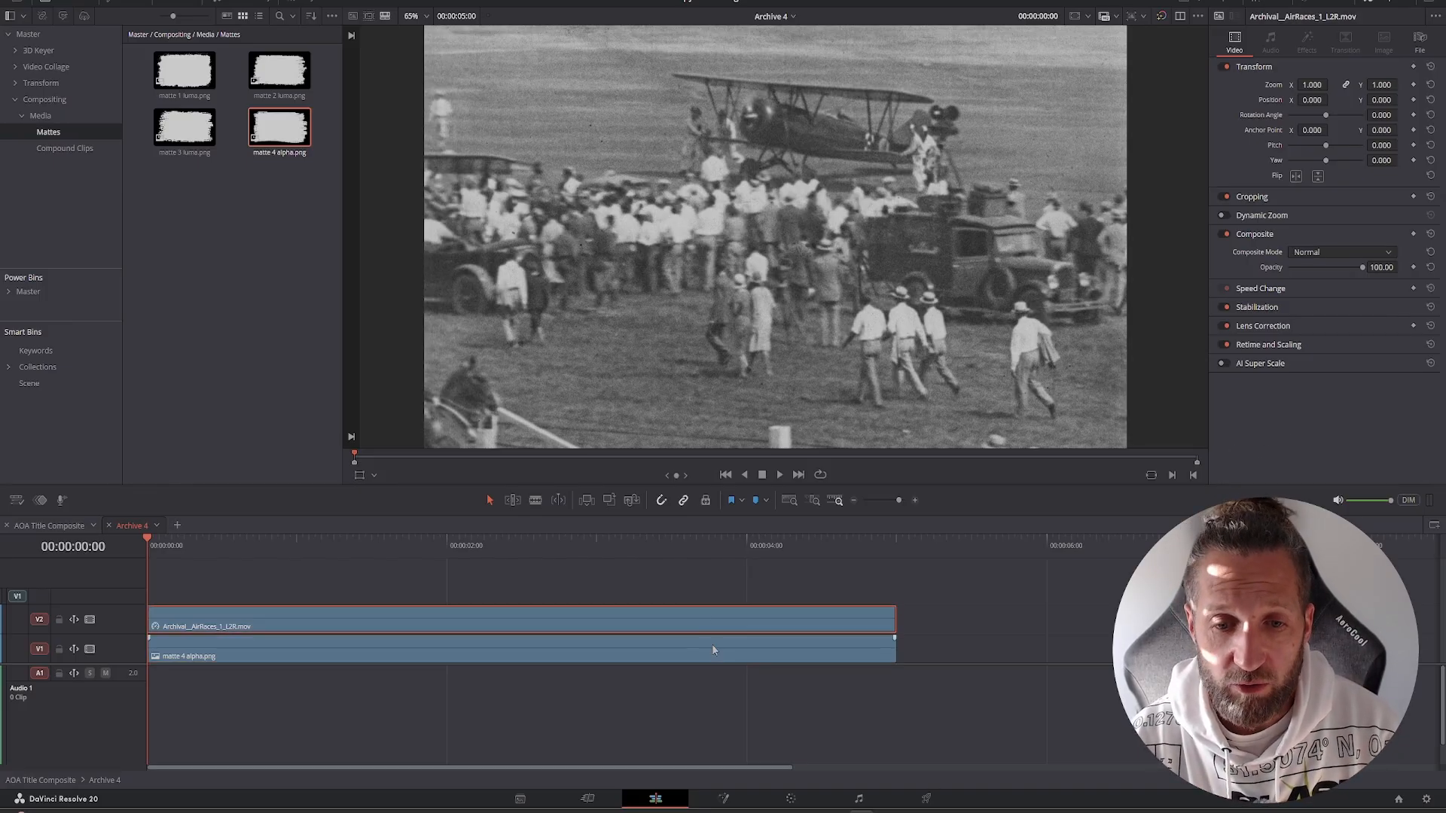
click(1329, 252)
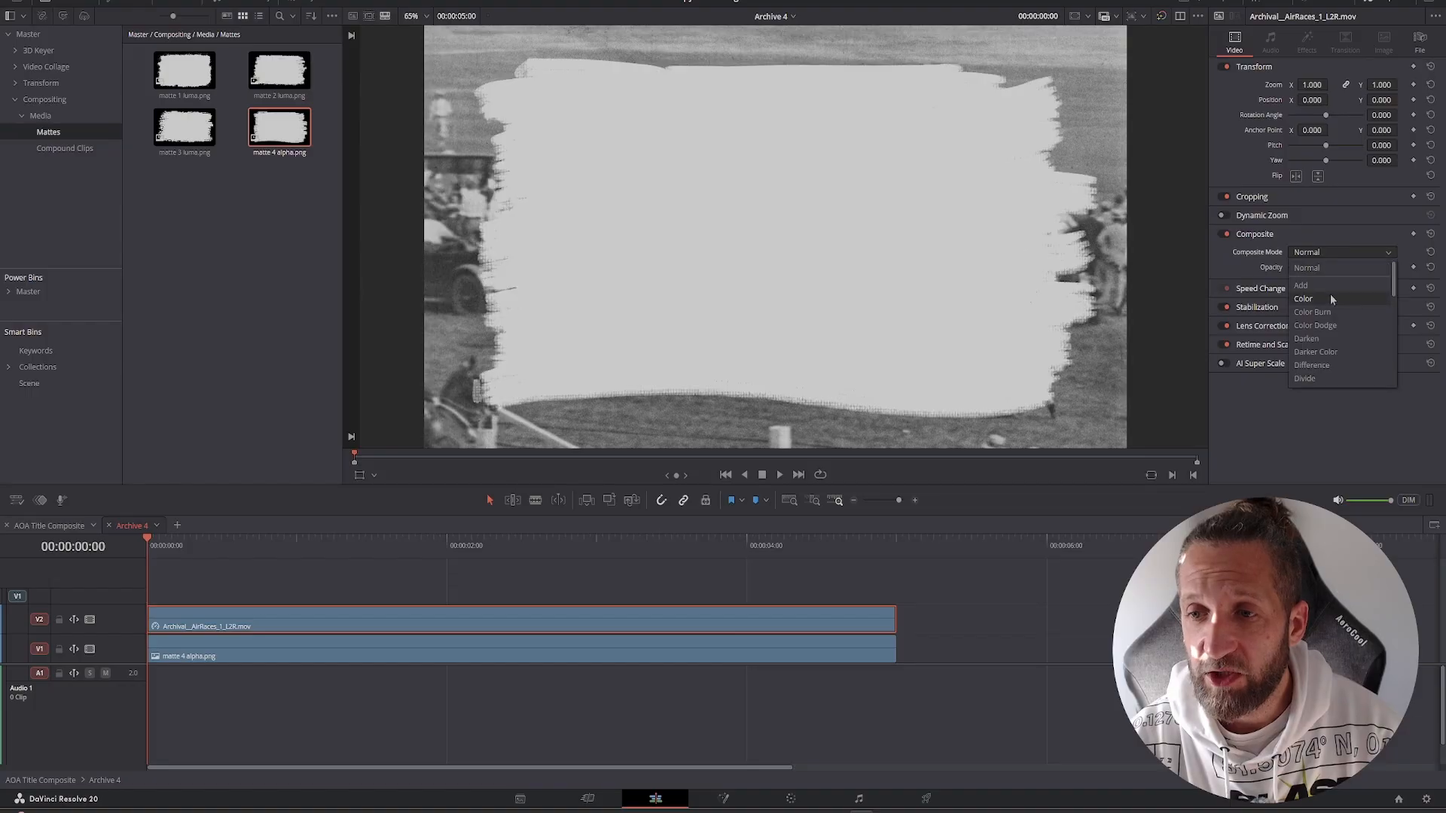
click(1313, 378)
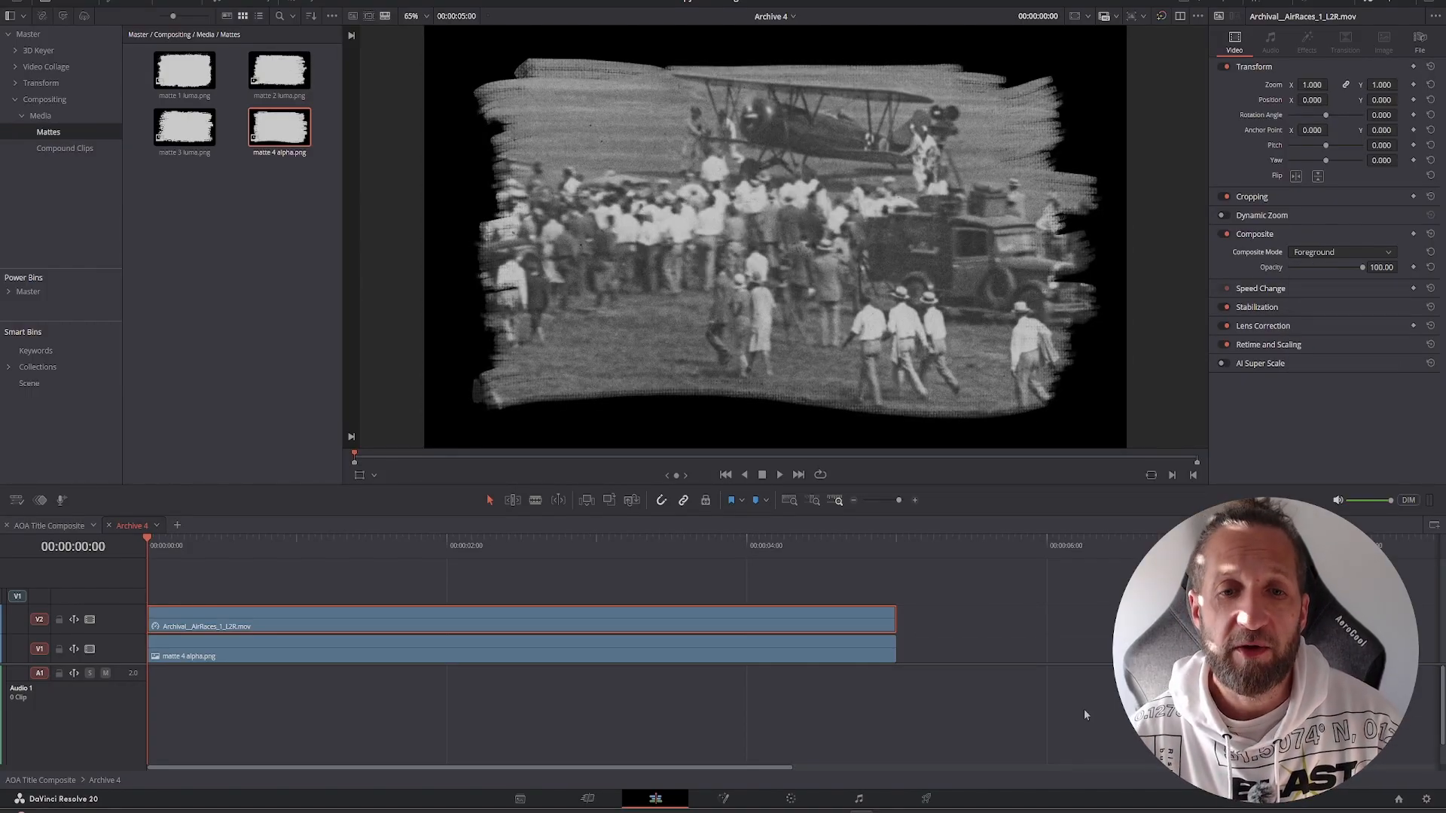
click(780, 475)
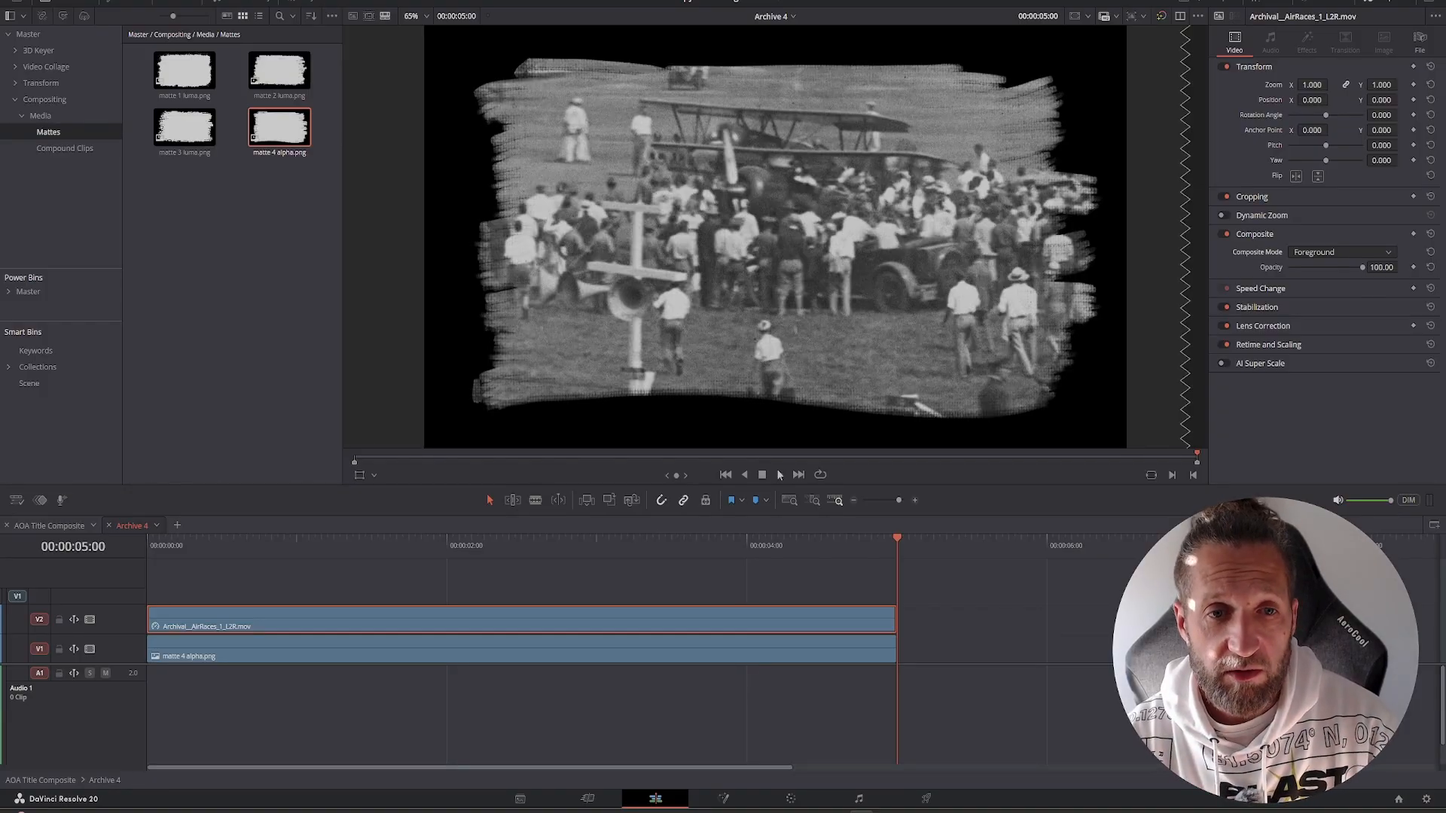
Step: In the AOA Title Composite timeline, scale Archive 4 to about 0.450, place it in the frame's lower-right corner, and play the composite from the start
click(65, 526)
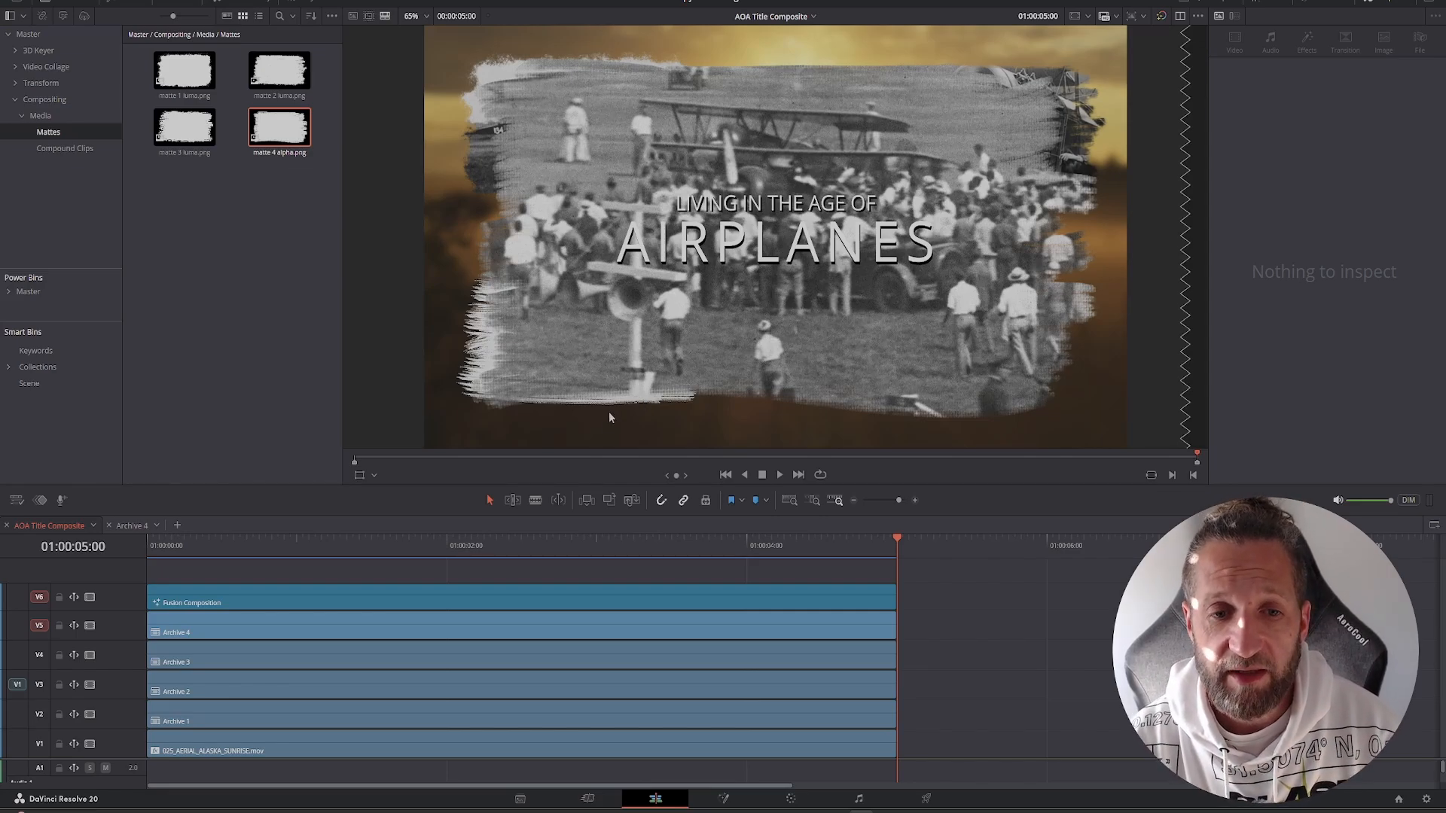
click(243, 634)
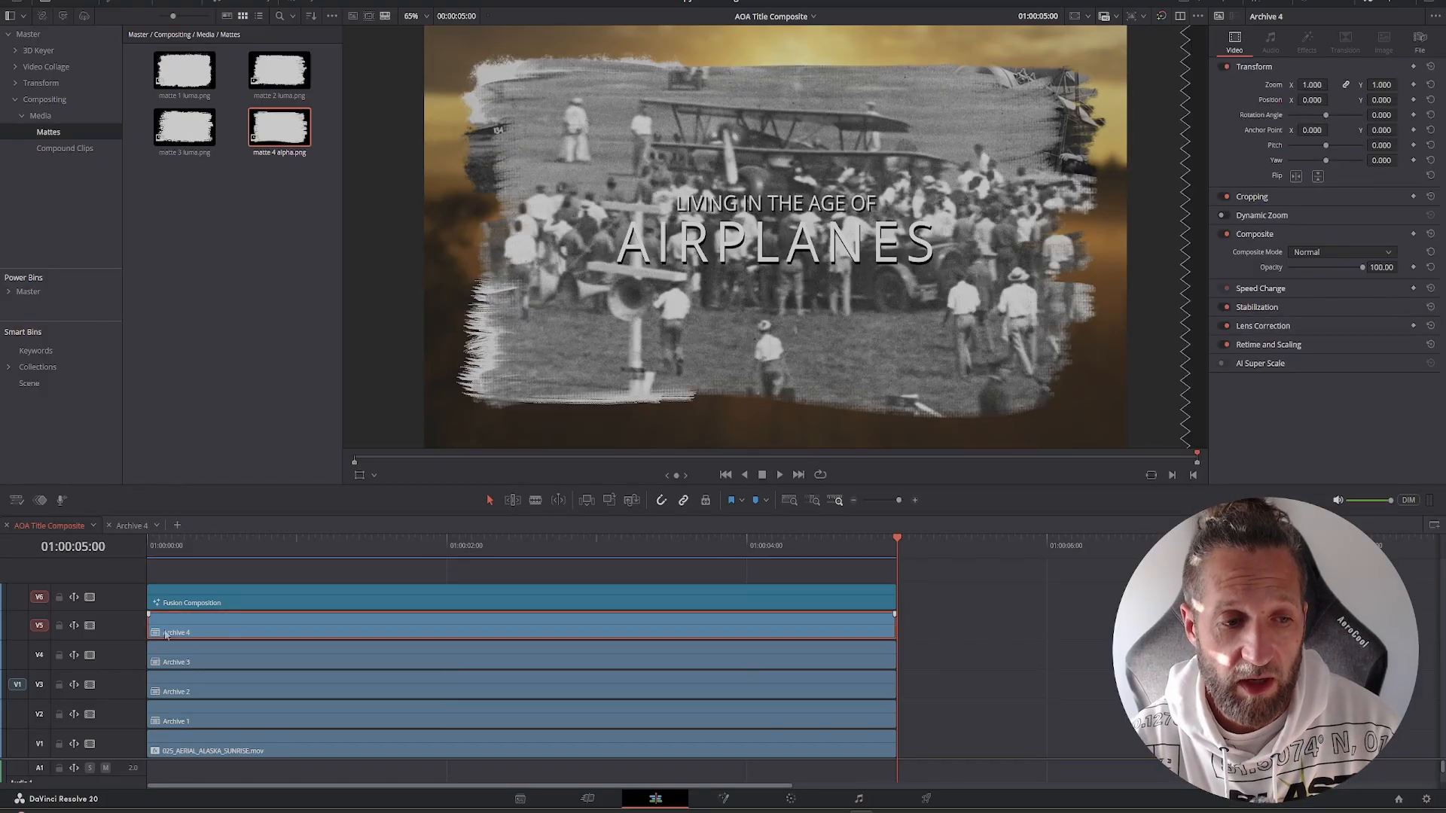
click(359, 477)
drag(426, 30, 601, 132)
drag(766, 187, 922, 289)
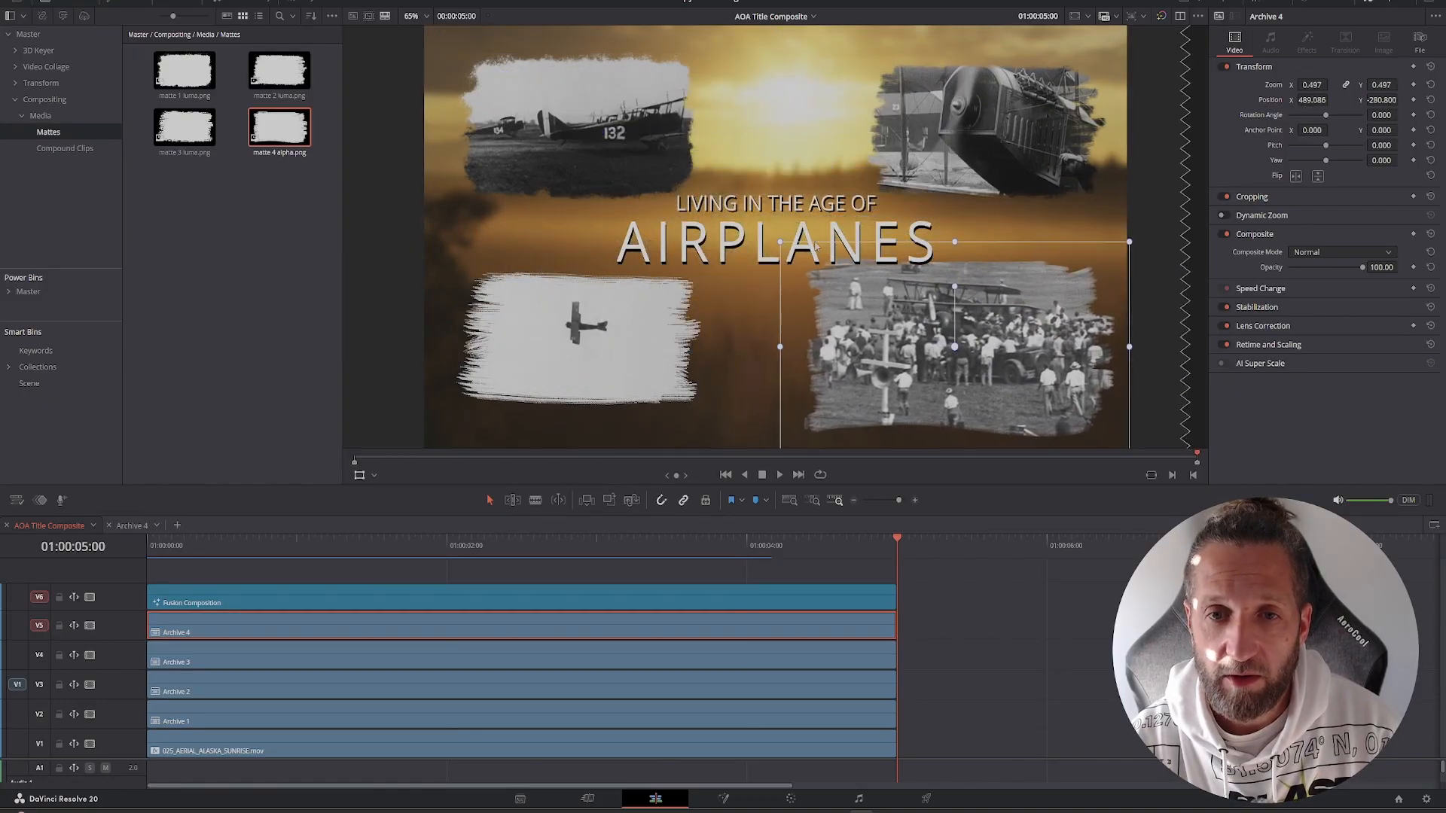
drag(781, 245, 804, 248)
drag(995, 334, 994, 336)
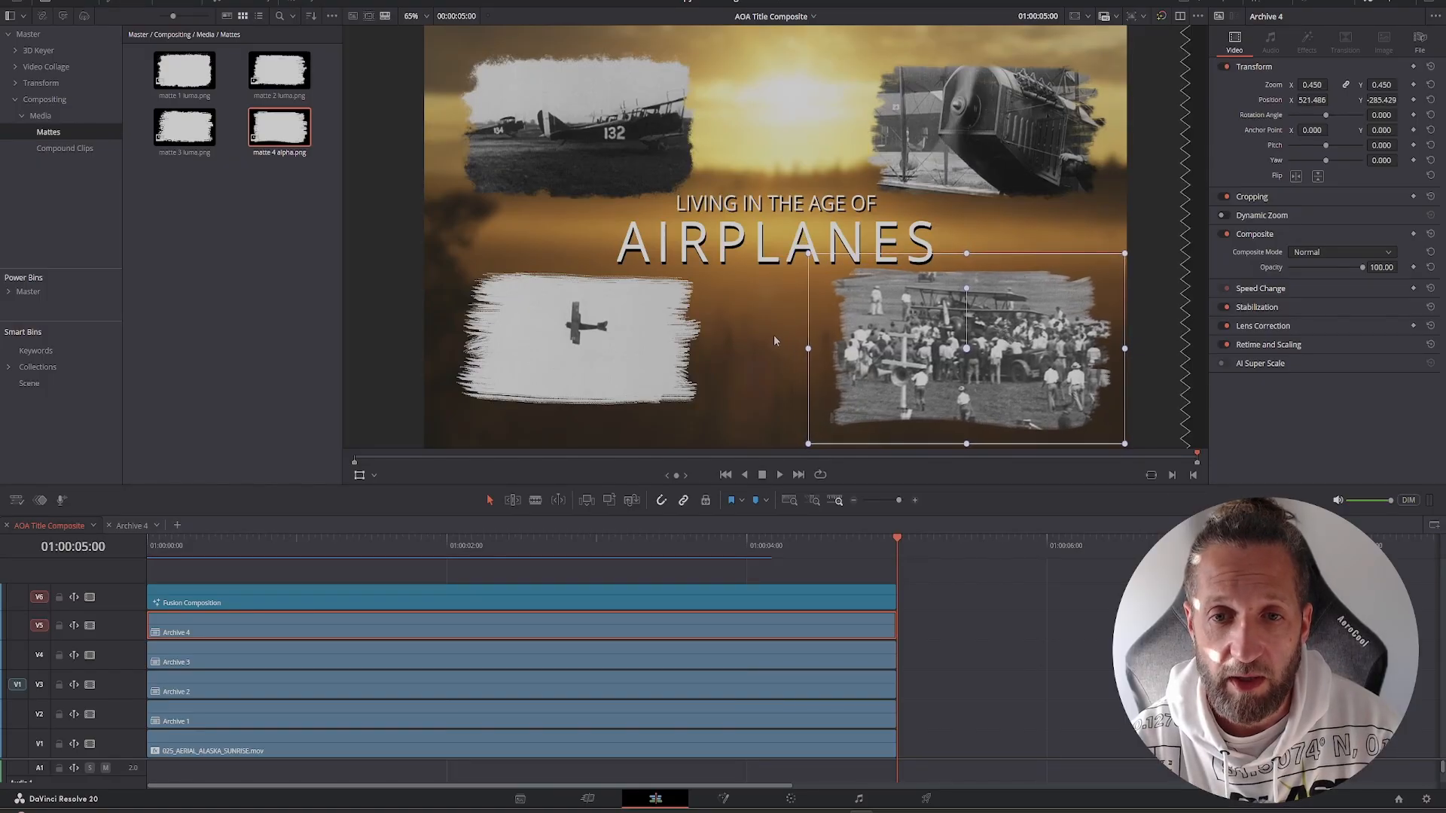
click(361, 478)
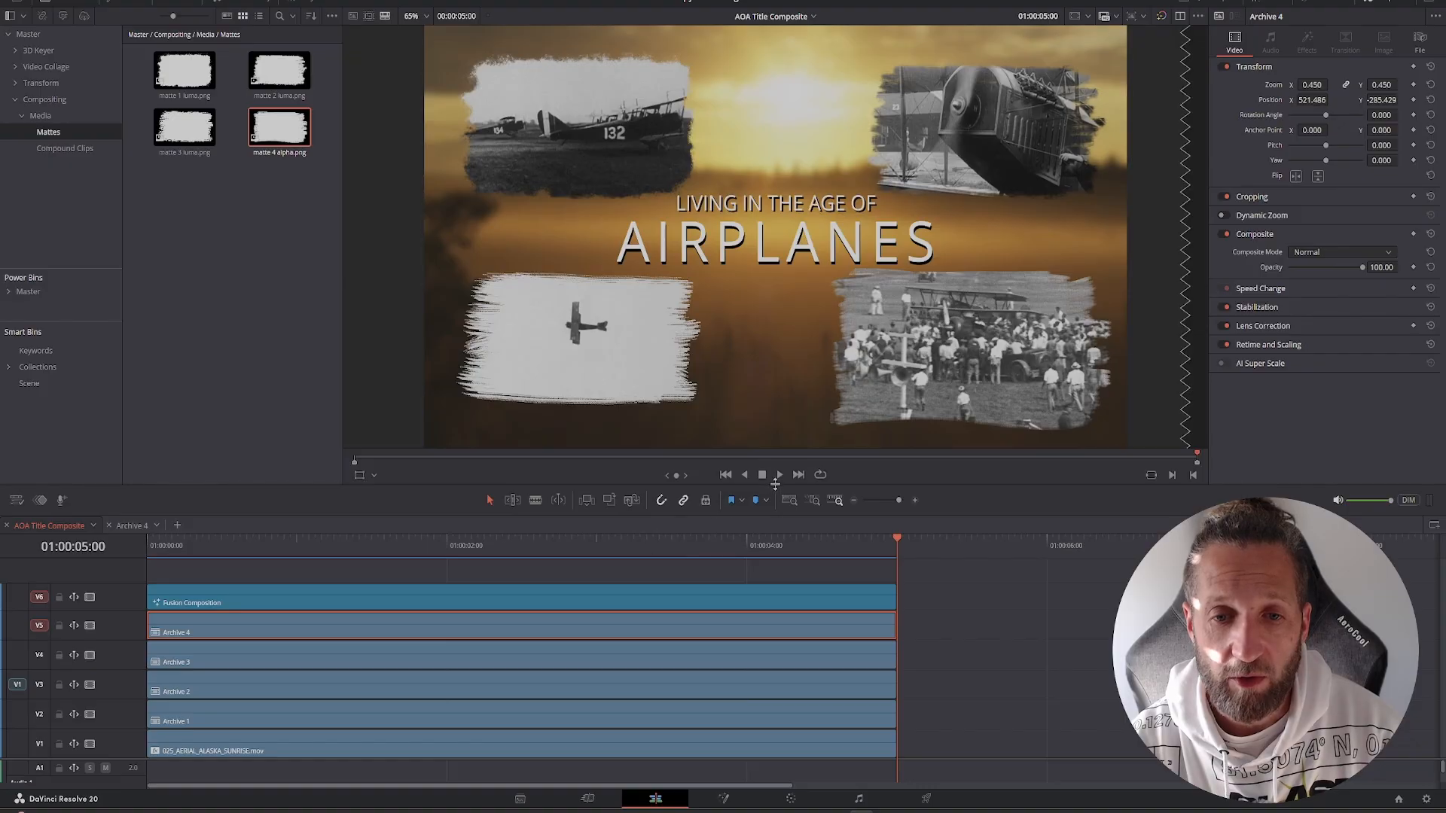
key(Home)
click(775, 475)
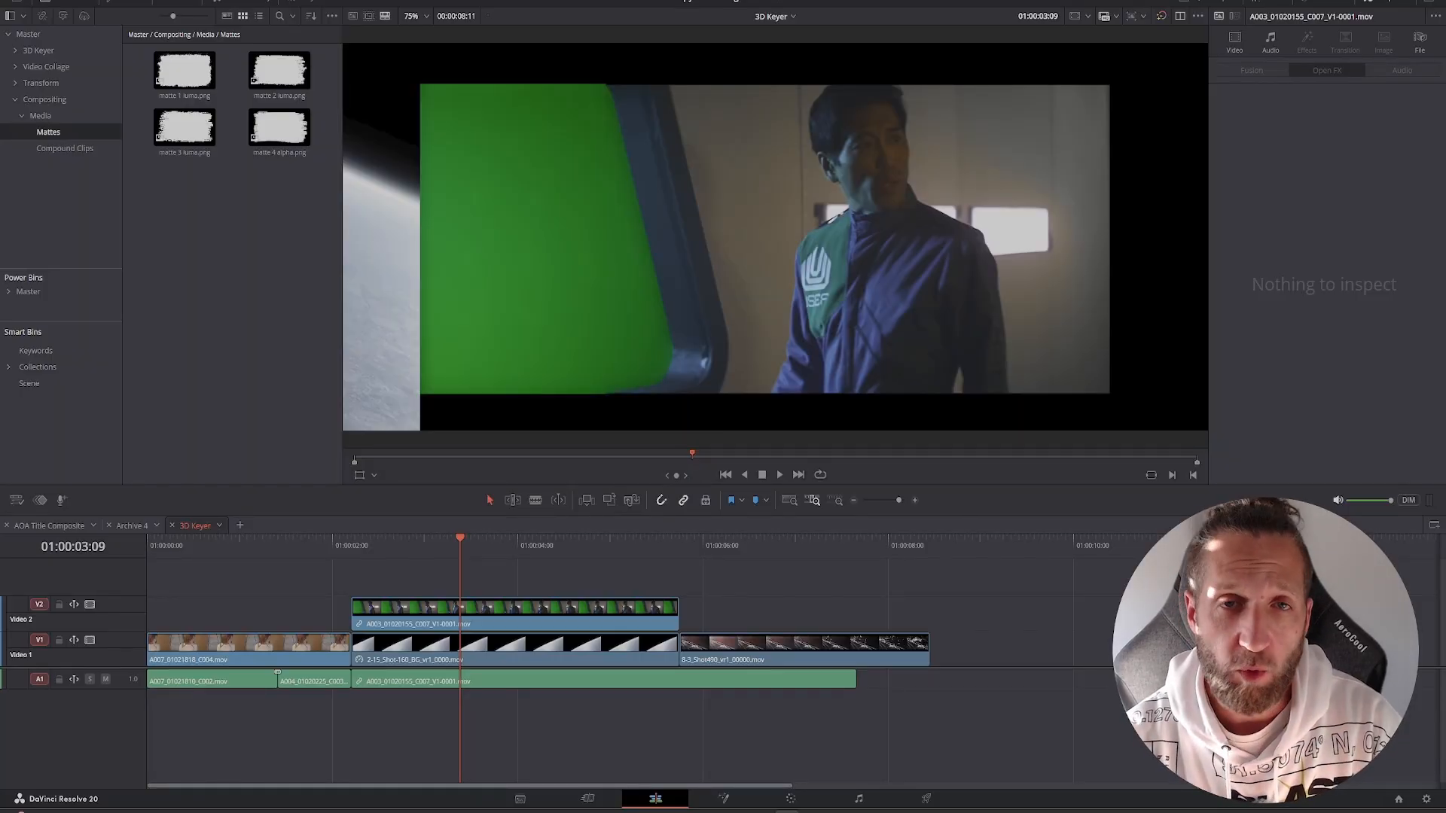
Step: Apply 3D Keyer to the green-screen clip on V2 and sample the green area in the viewer with the Open FX Overlay enabled
click(433, 613)
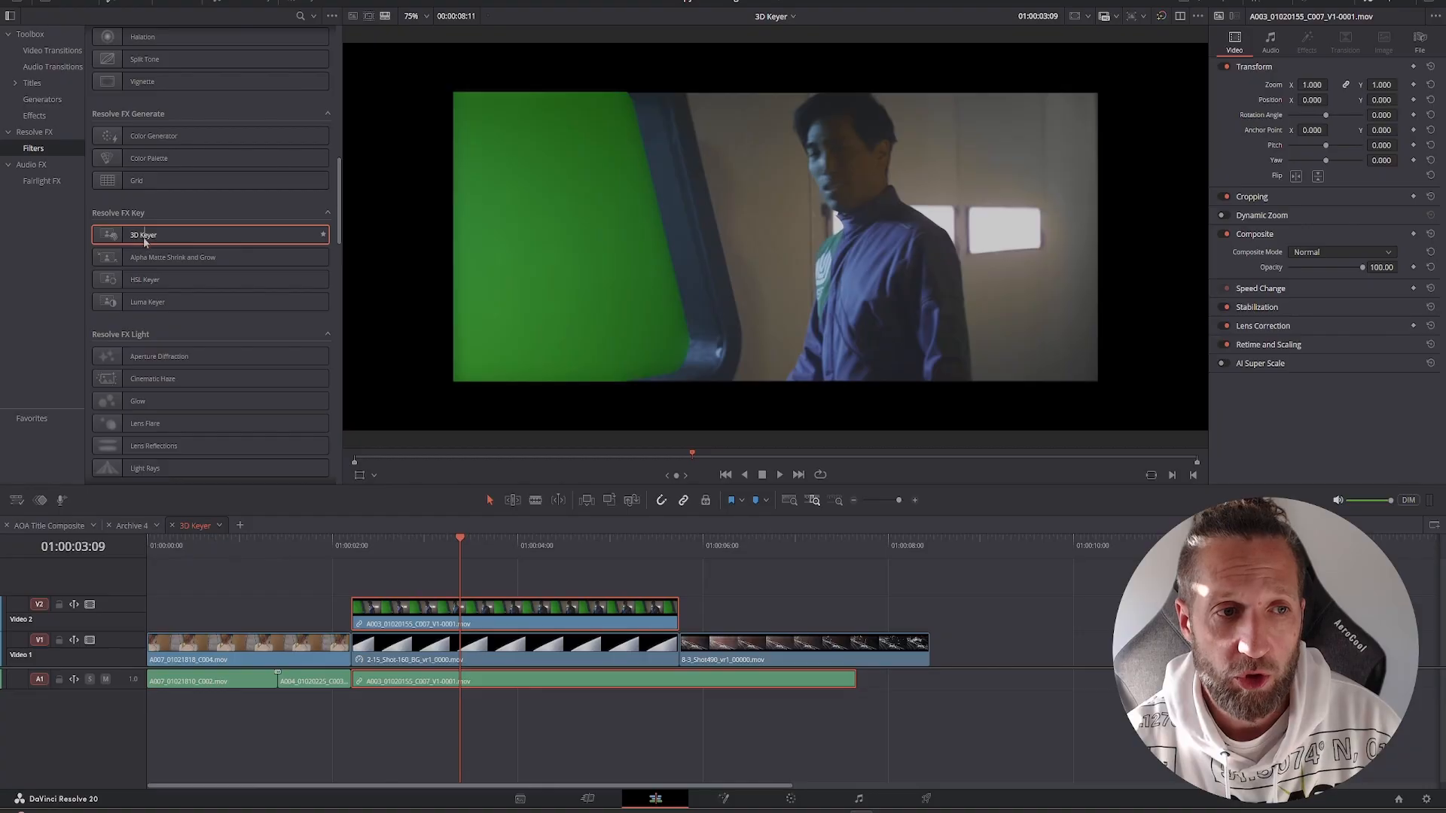
drag(146, 241, 441, 619)
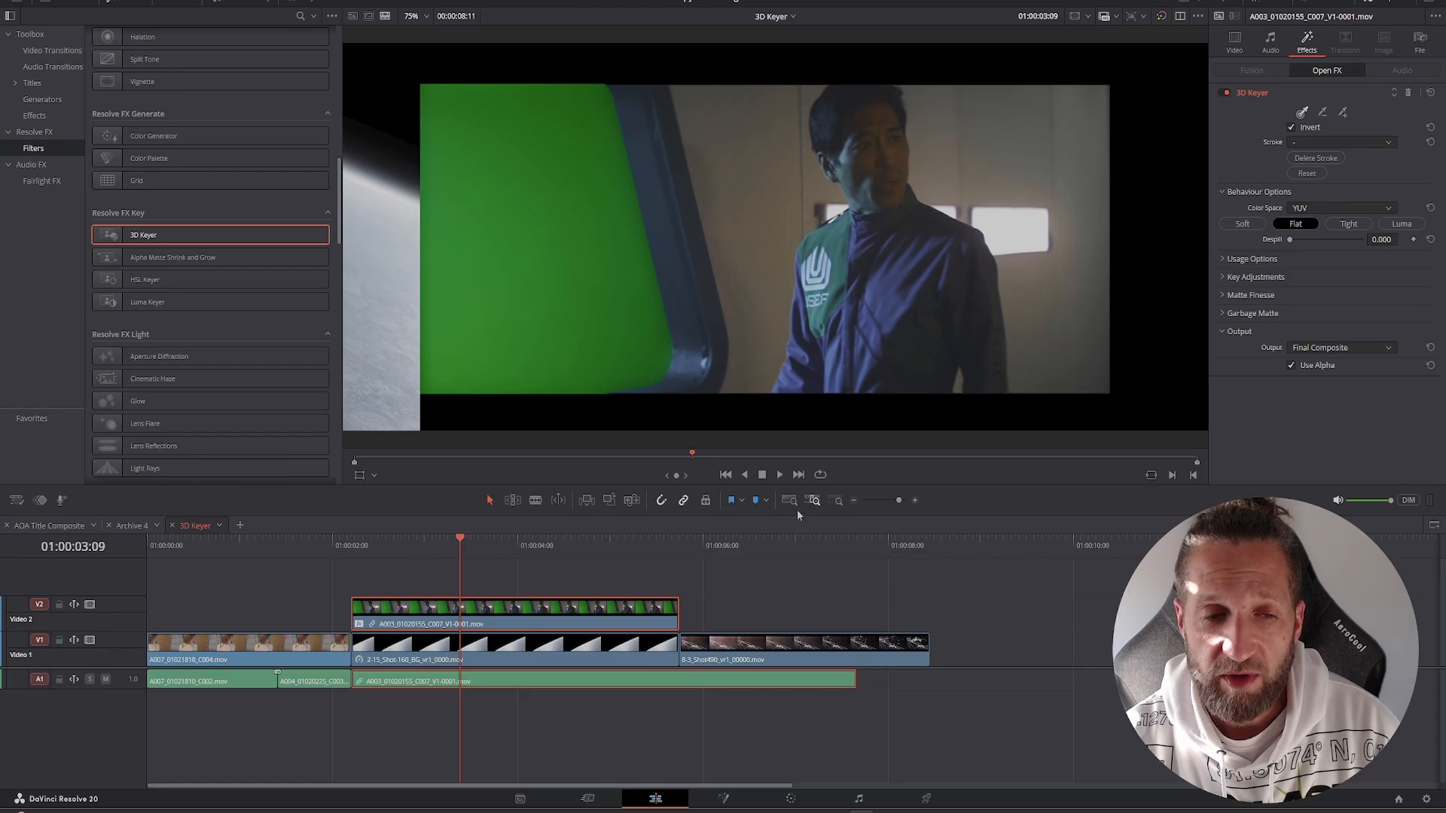
click(373, 473)
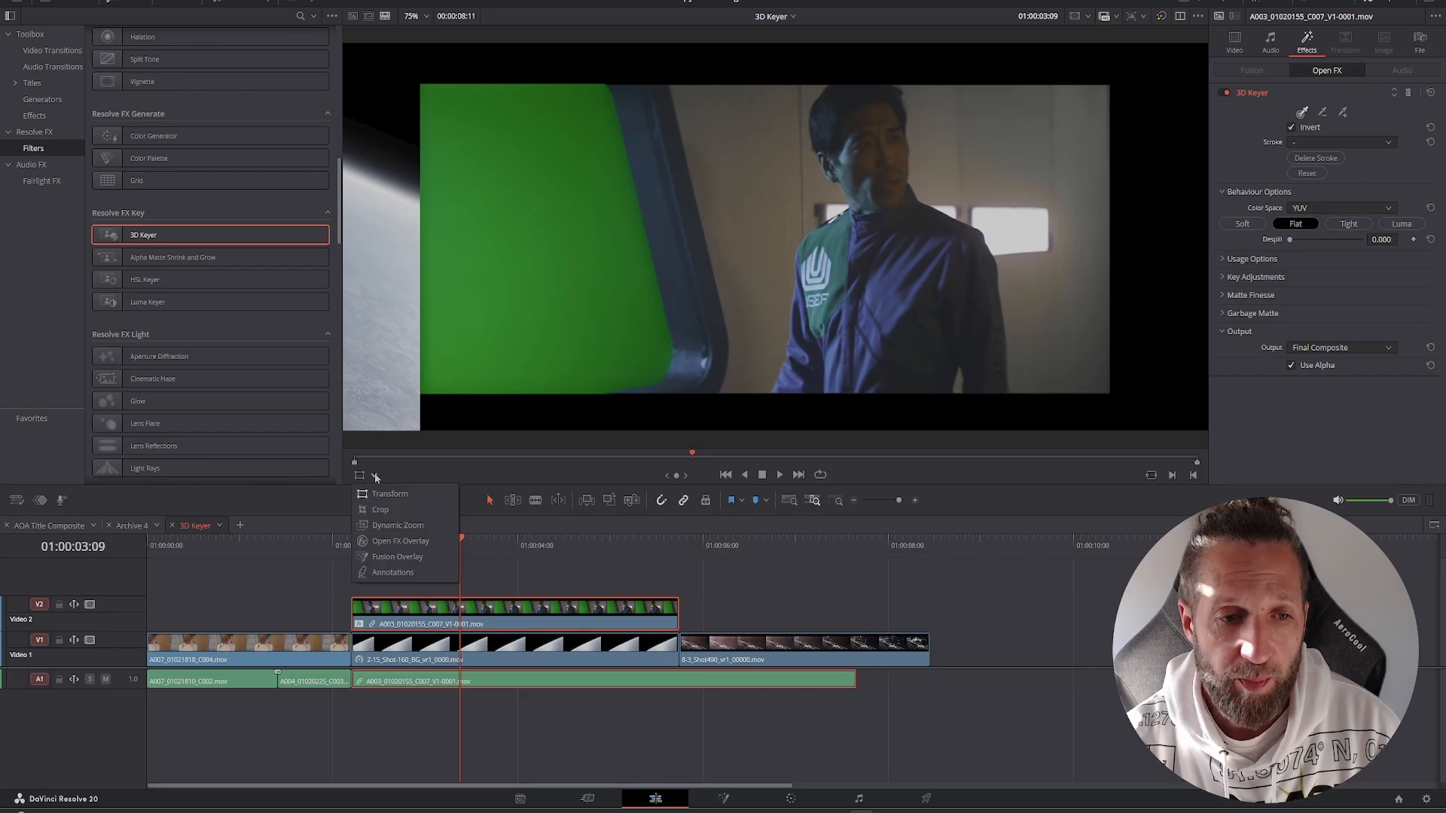
click(388, 542)
mouse_move(484, 136)
mouse_down()
mouse_move(519, 144)
mouse_move(564, 187)
mouse_move(599, 259)
mouse_move(606, 359)
mouse_move(490, 359)
mouse_move(440, 322)
mouse_move(453, 111)
mouse_move(580, 103)
mouse_move(593, 150)
mouse_up()
mouse_move(624, 271)
mouse_down()
mouse_move(650, 355)
mouse_move(614, 380)
mouse_move(661, 357)
mouse_move(580, 113)
mouse_move(484, 106)
mouse_up()
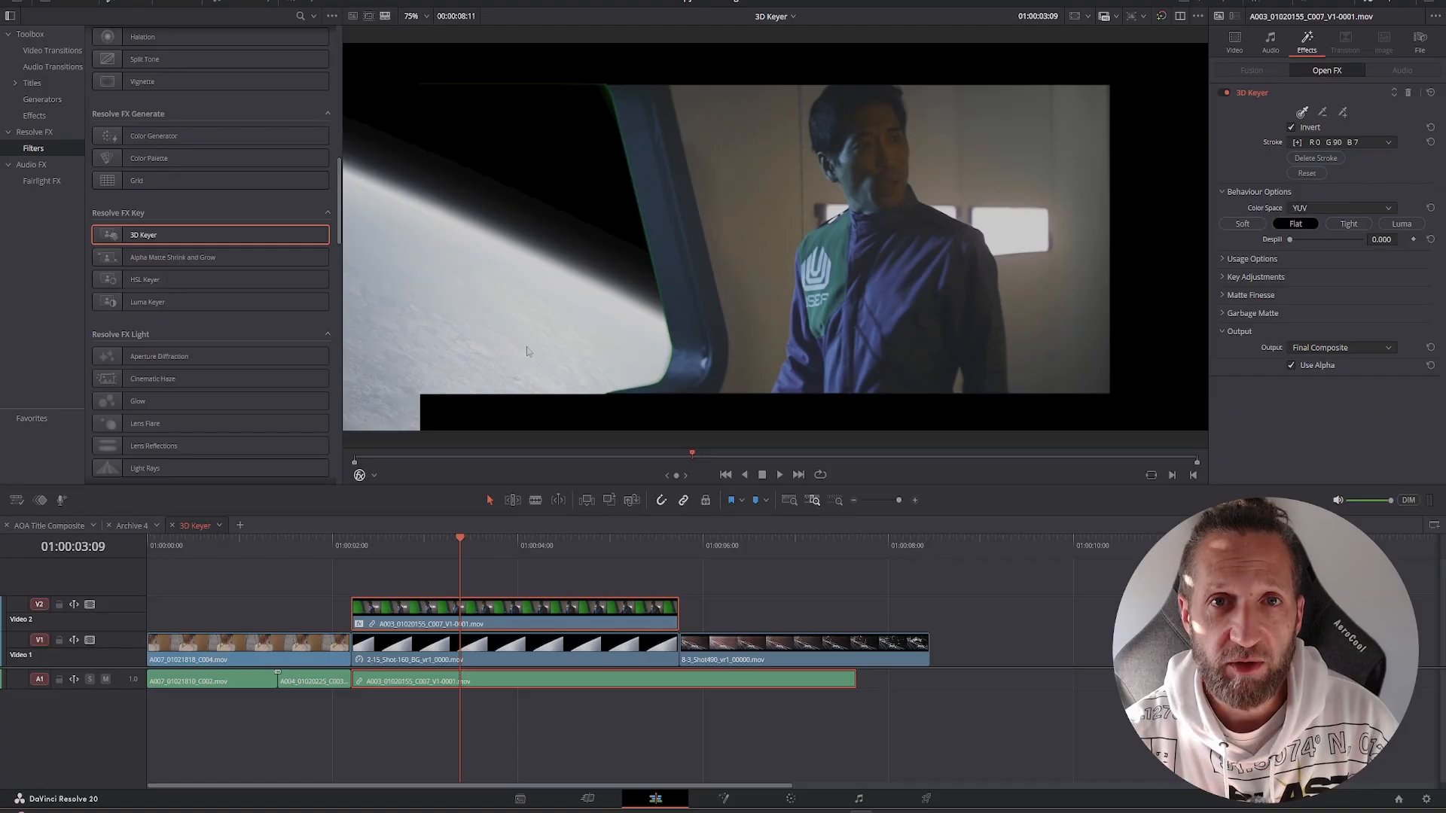
Step: Refine the key with another stroke over the green area in the Alpha Highlight B/W output, and return the output to Final Composite
click(374, 476)
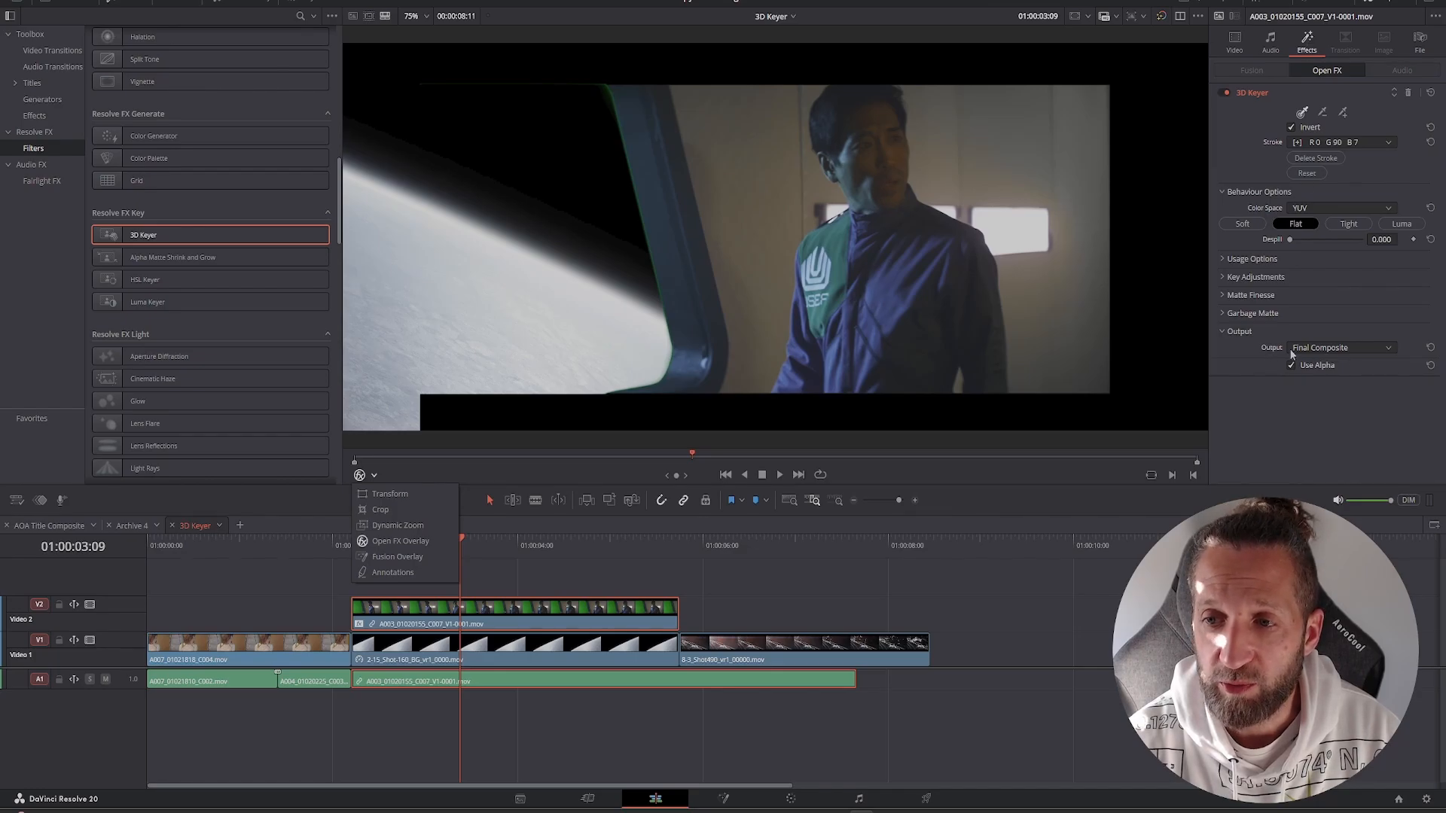
click(1383, 350)
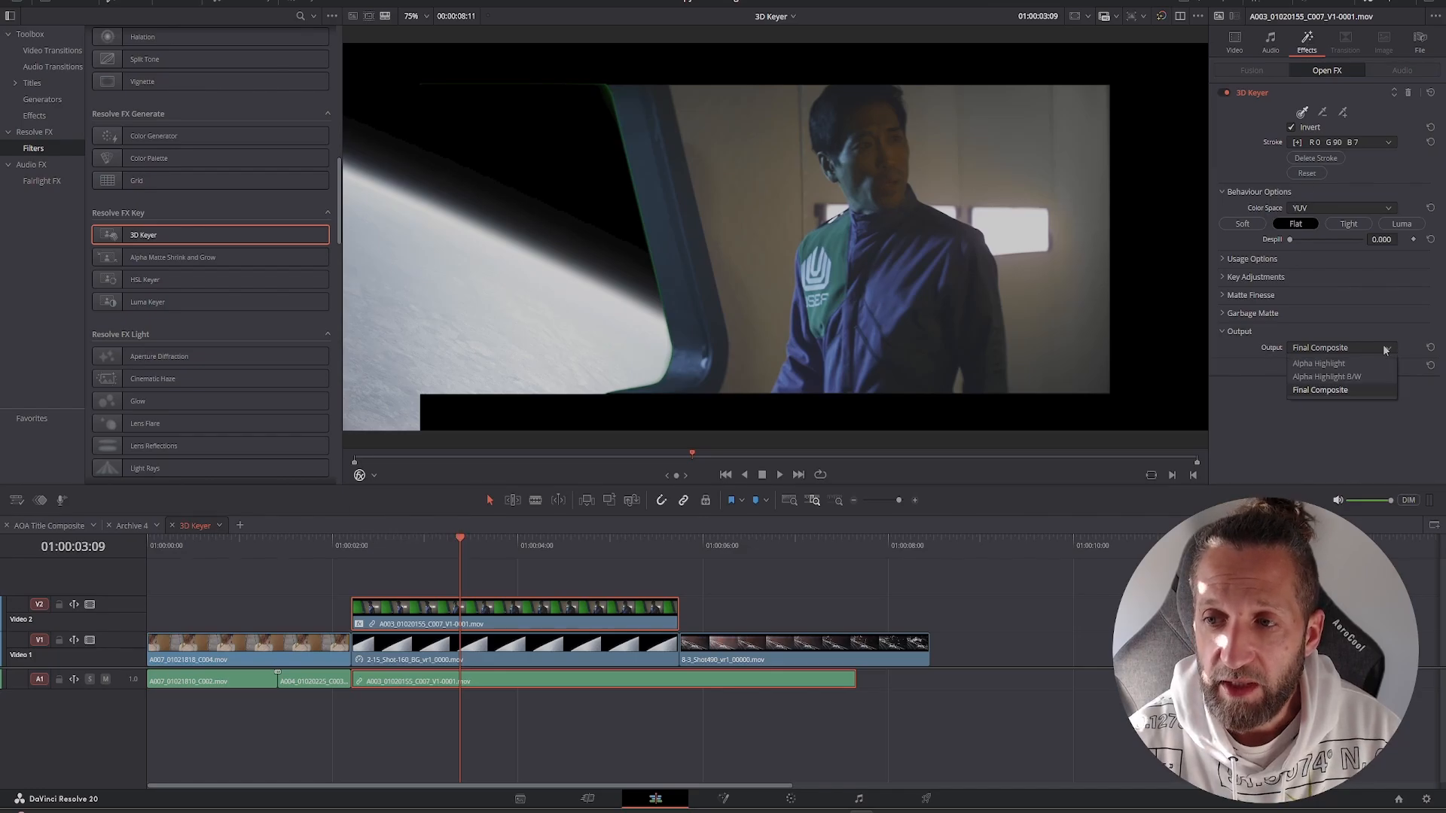
click(1351, 378)
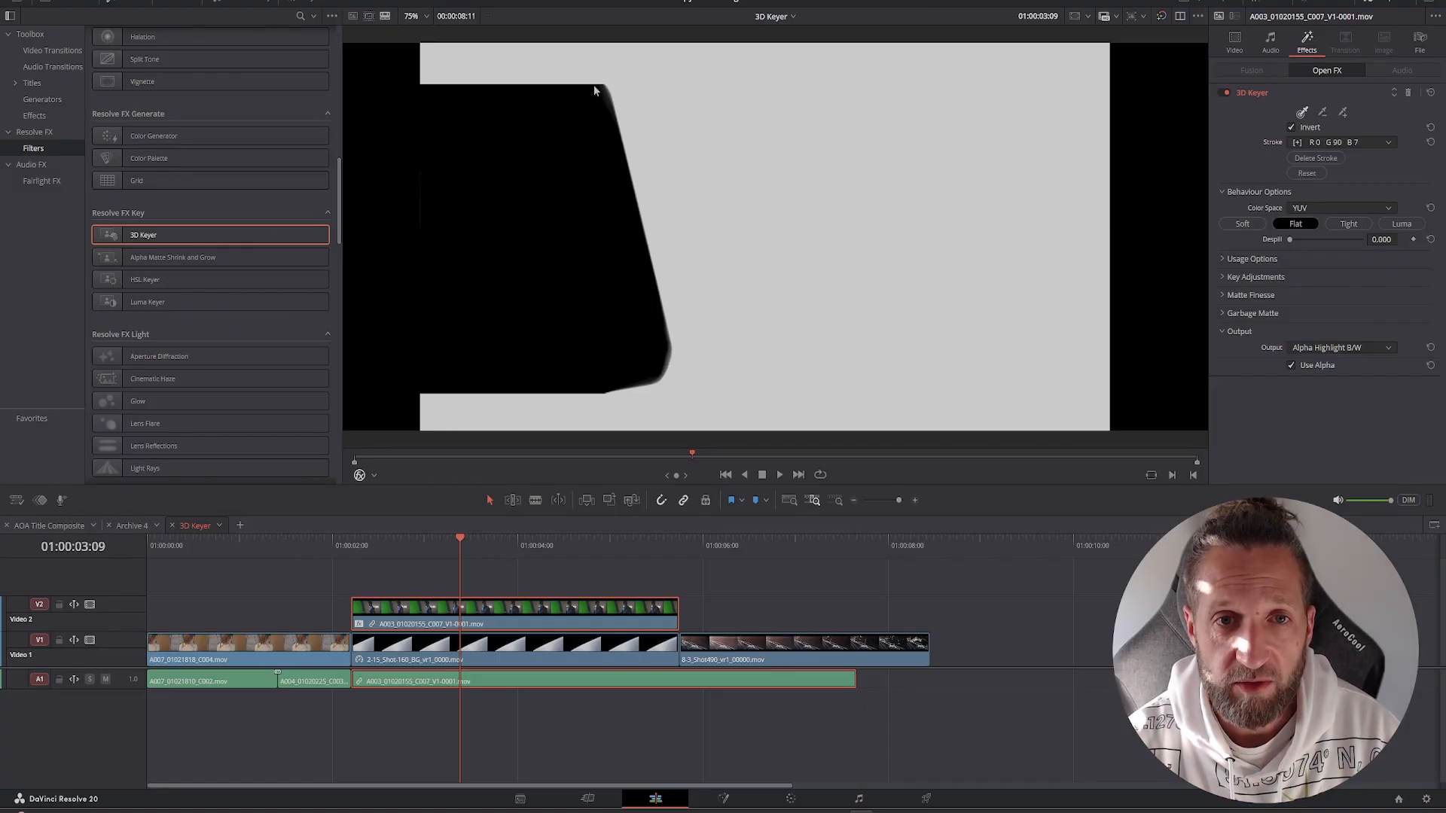
mouse_move(594, 90)
mouse_down()
mouse_move(668, 362)
mouse_move(609, 384)
mouse_move(503, 382)
mouse_move(441, 119)
mouse_move(442, 106)
mouse_move(579, 103)
mouse_move(487, 143)
mouse_move(547, 192)
mouse_move(509, 241)
mouse_move(501, 331)
mouse_move(595, 347)
mouse_move(573, 188)
mouse_move(459, 160)
mouse_move(485, 299)
mouse_move(610, 336)
mouse_up()
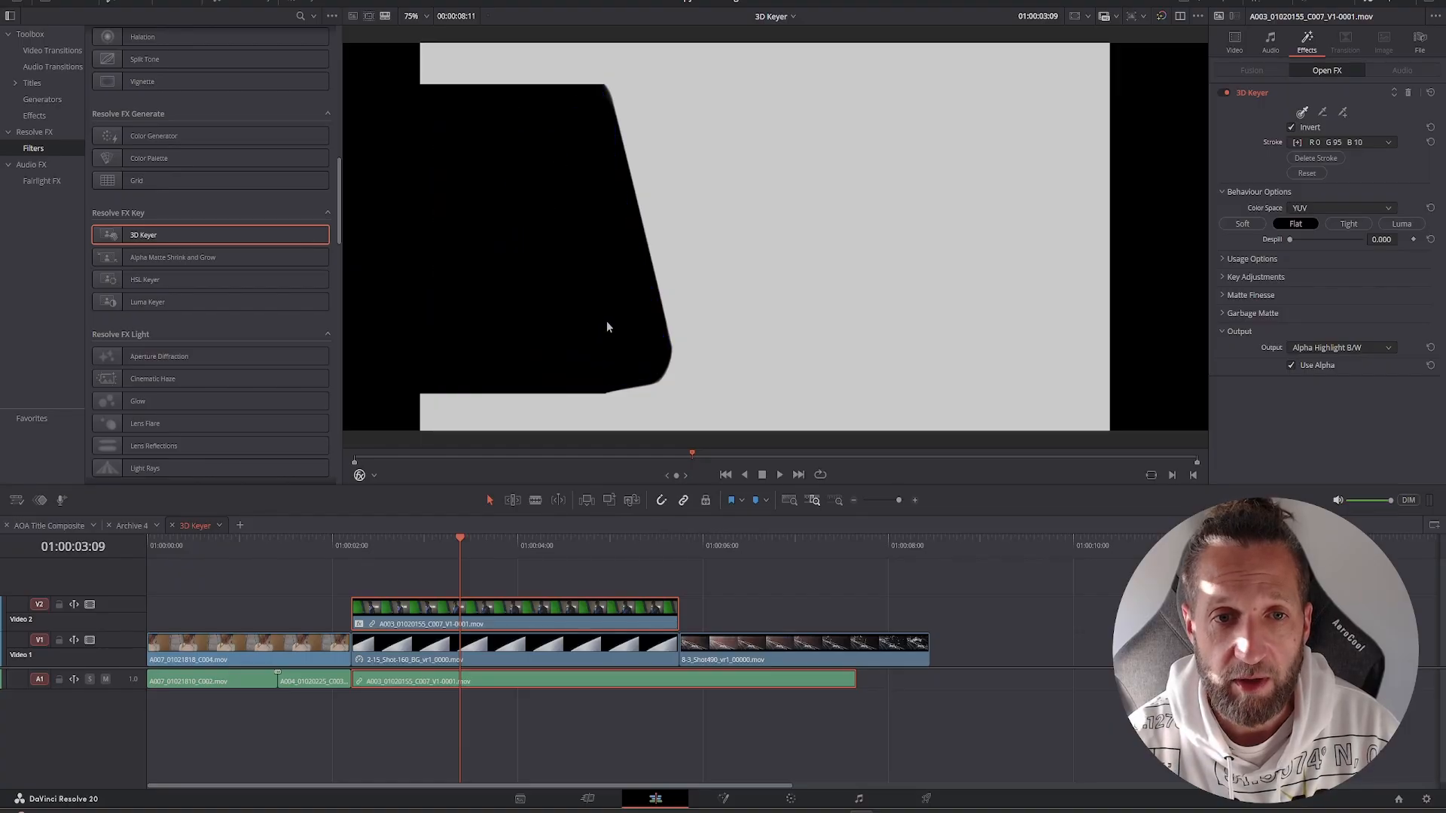
click(1389, 350)
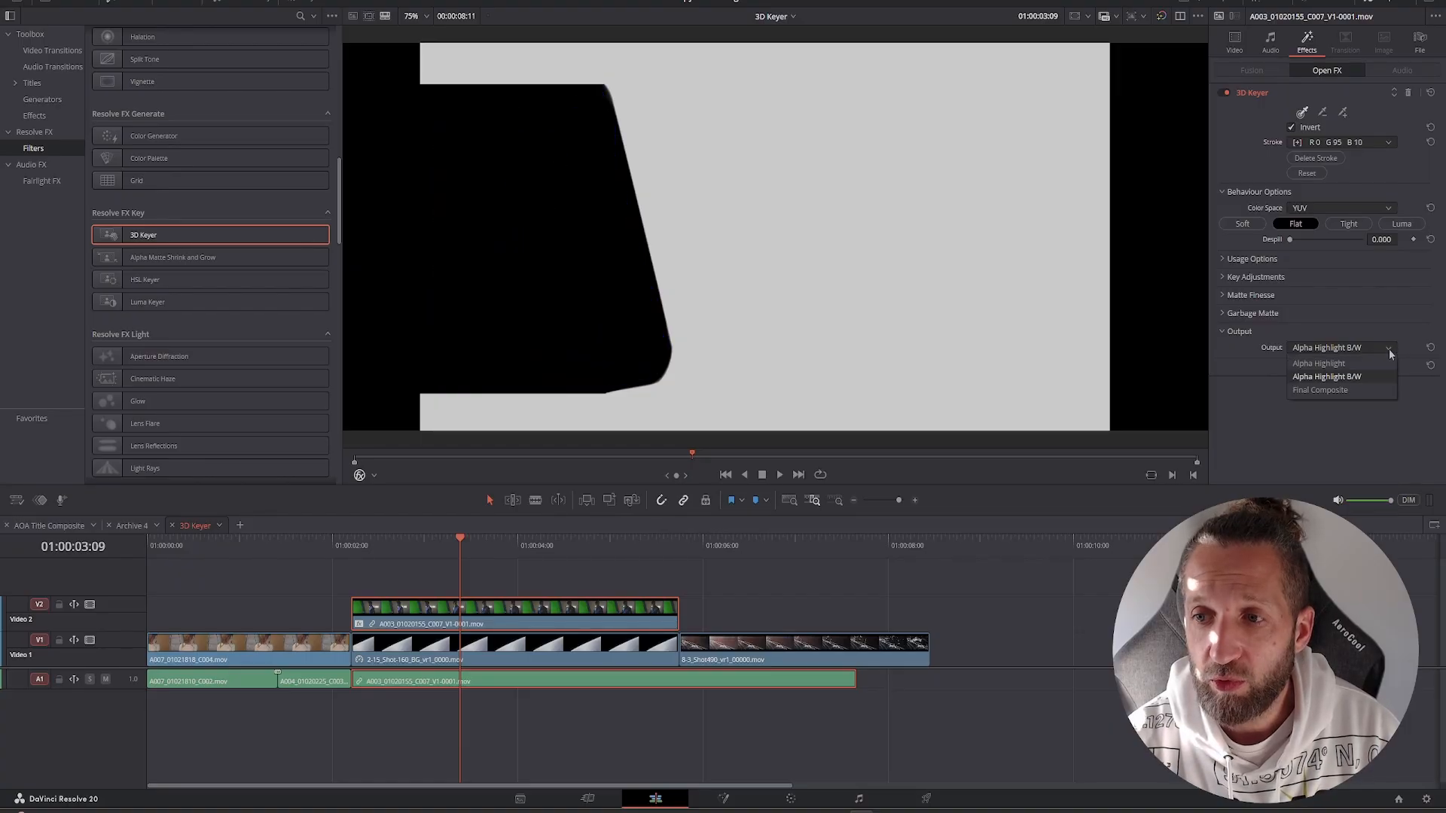
click(1319, 390)
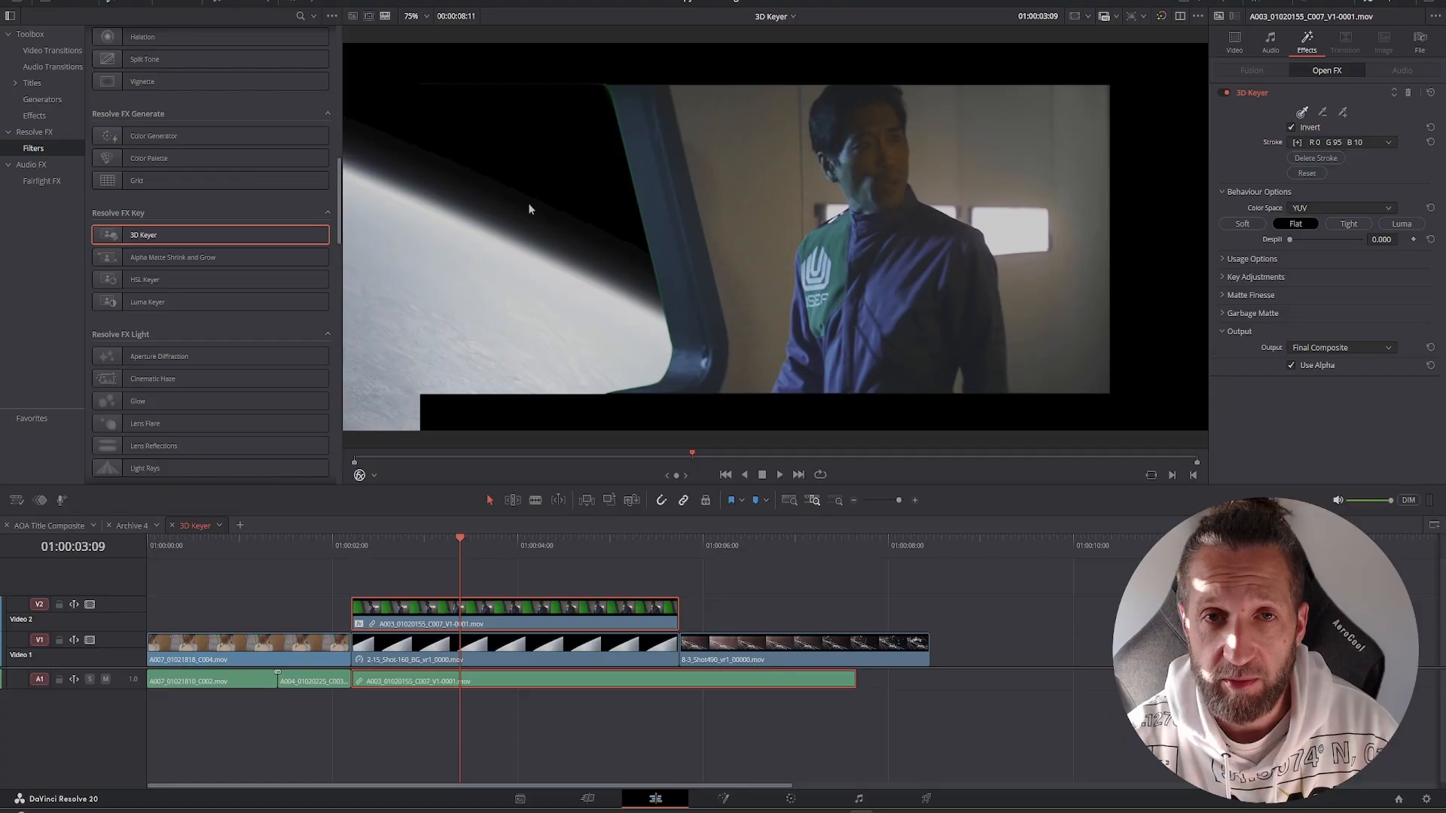
Step: Try the 3D Keyer's Despill at 1.000 and lower it again to compare the green spill
drag(1289, 239, 1362, 239)
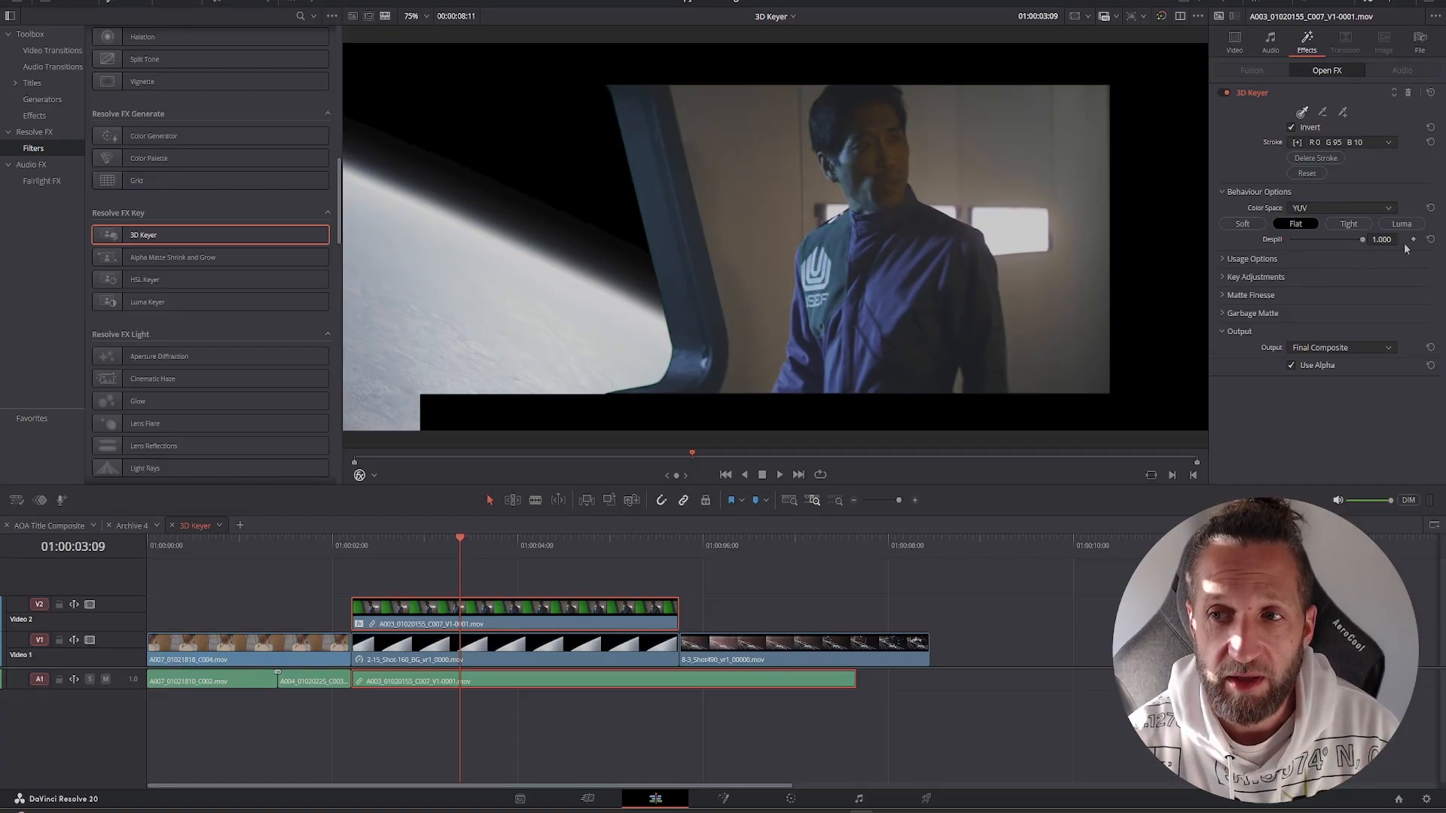
drag(1361, 240, 1214, 259)
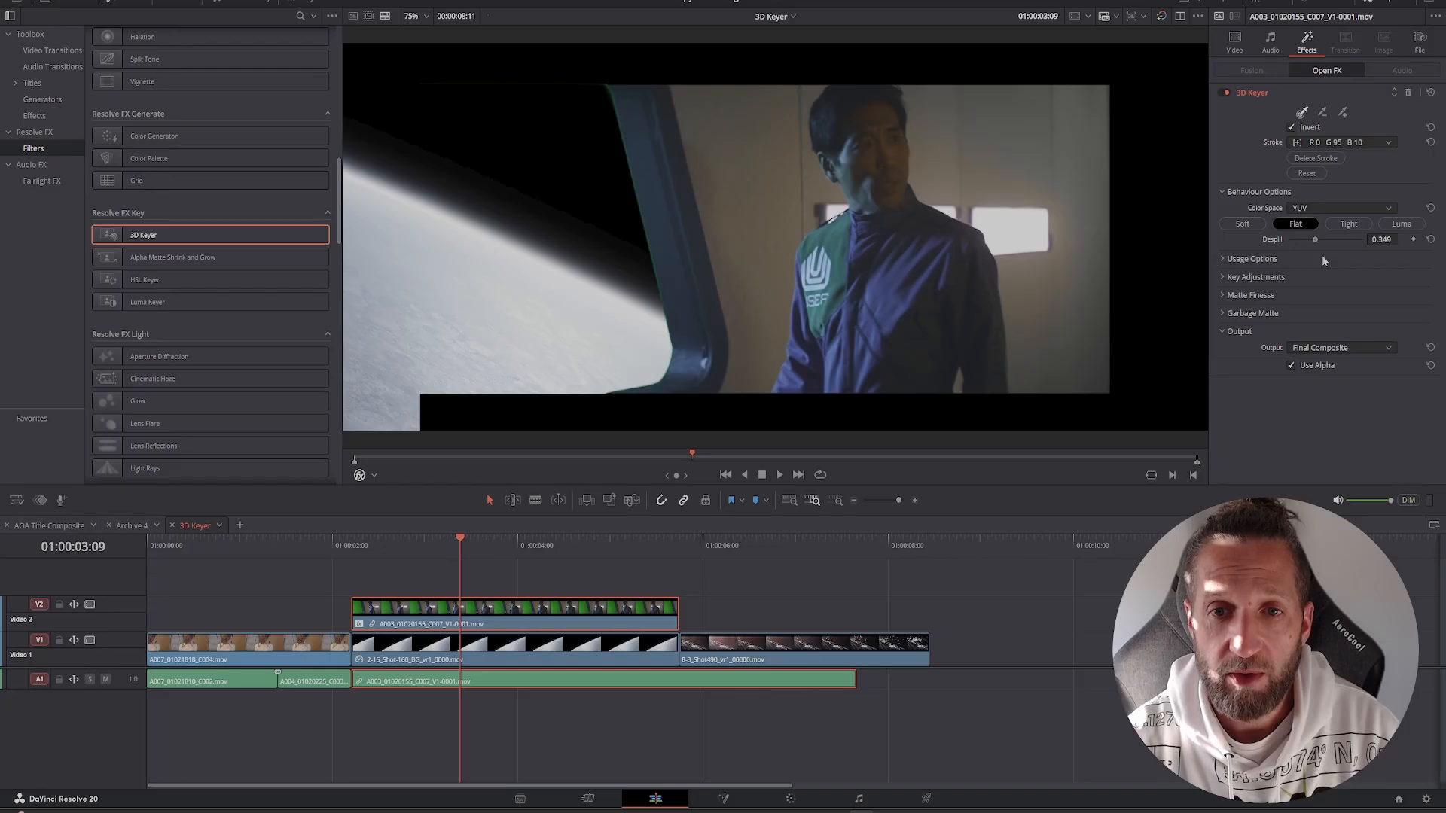
drag(1322, 257, 1194, 257)
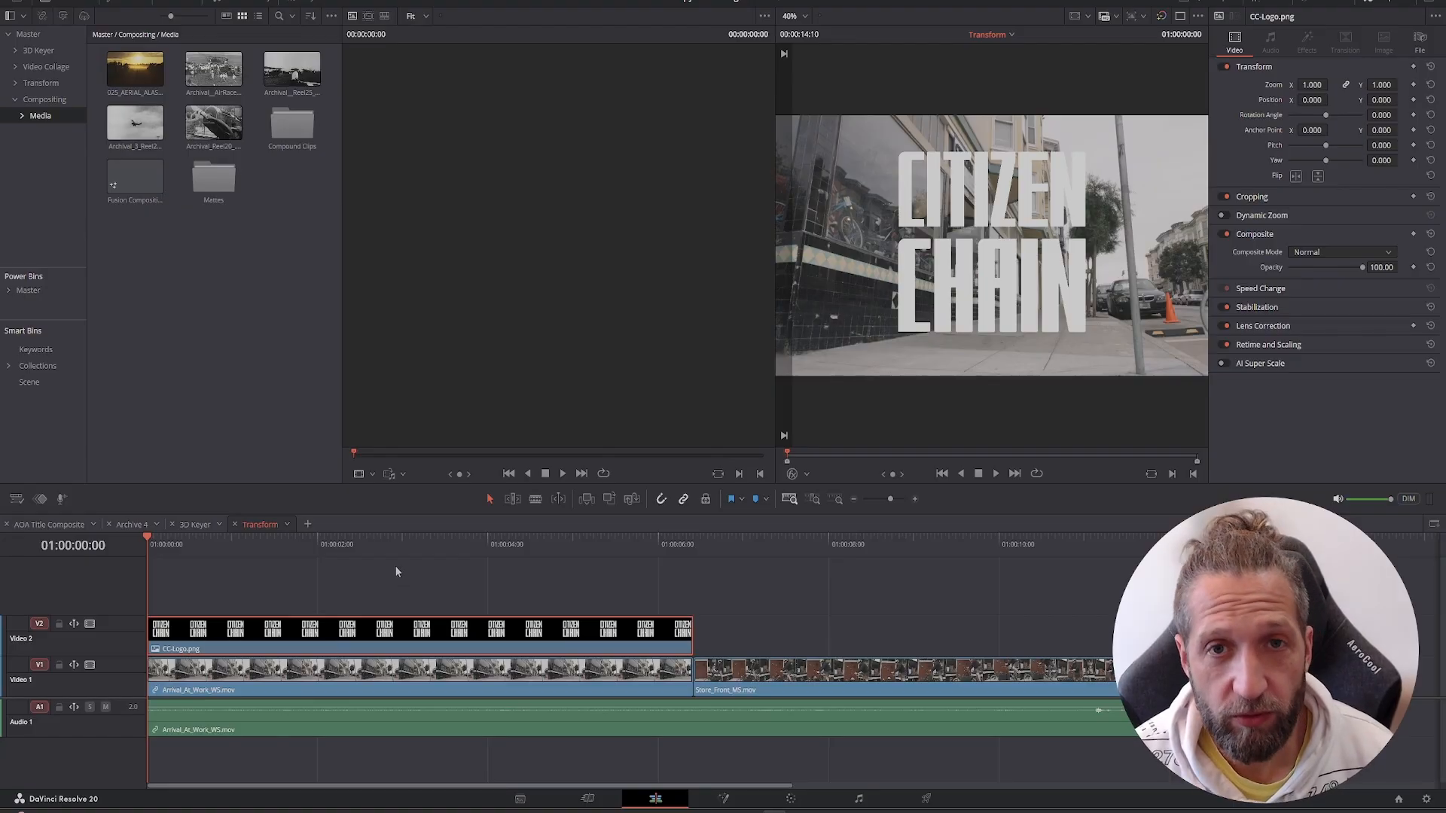
Step: Apply the Resolve FX Transform to the CC-Logo.png clip, set its control mode to Interactive - Canvas and display its overlay in the viewer
click(125, 2)
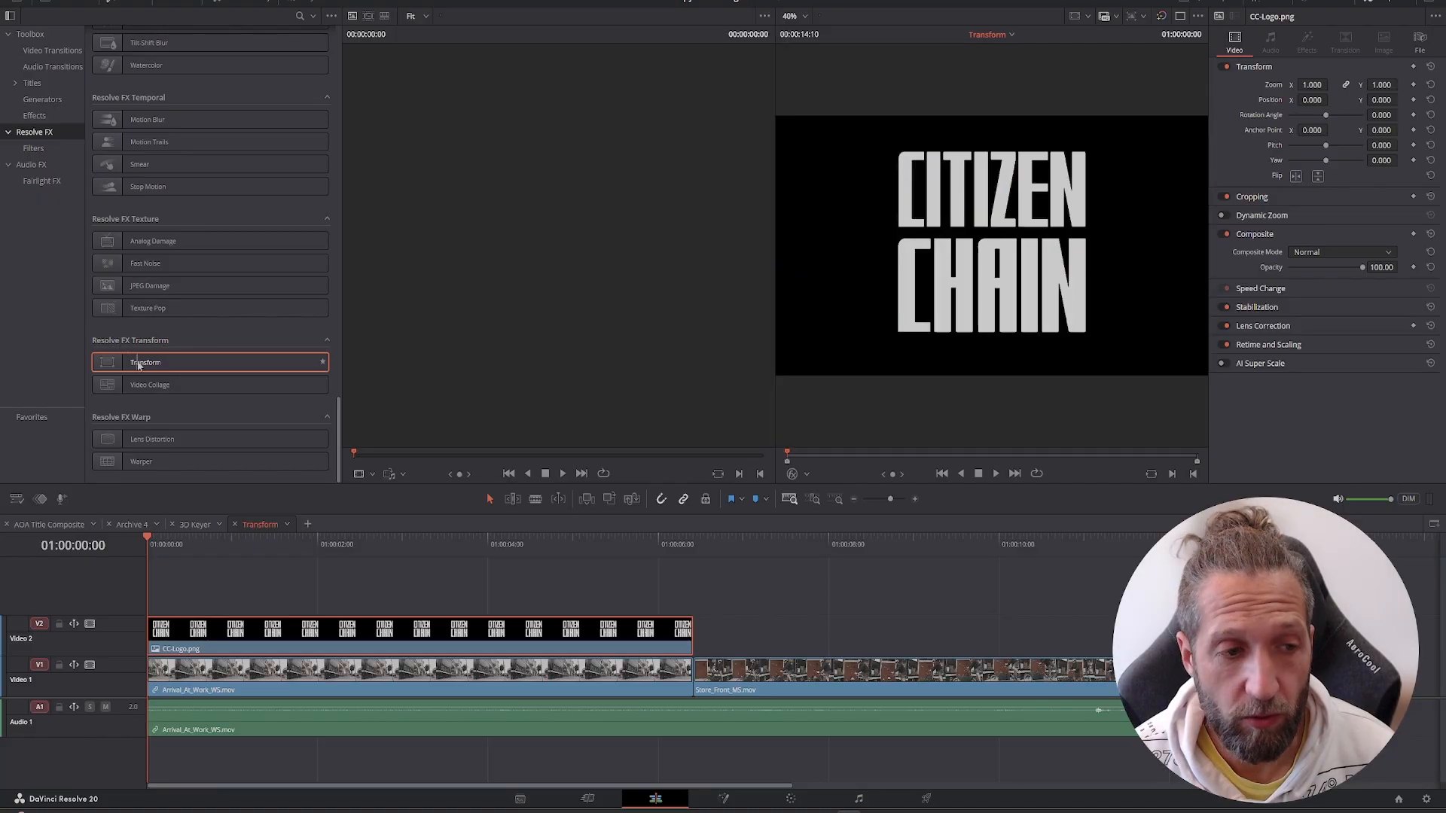
drag(139, 365, 213, 658)
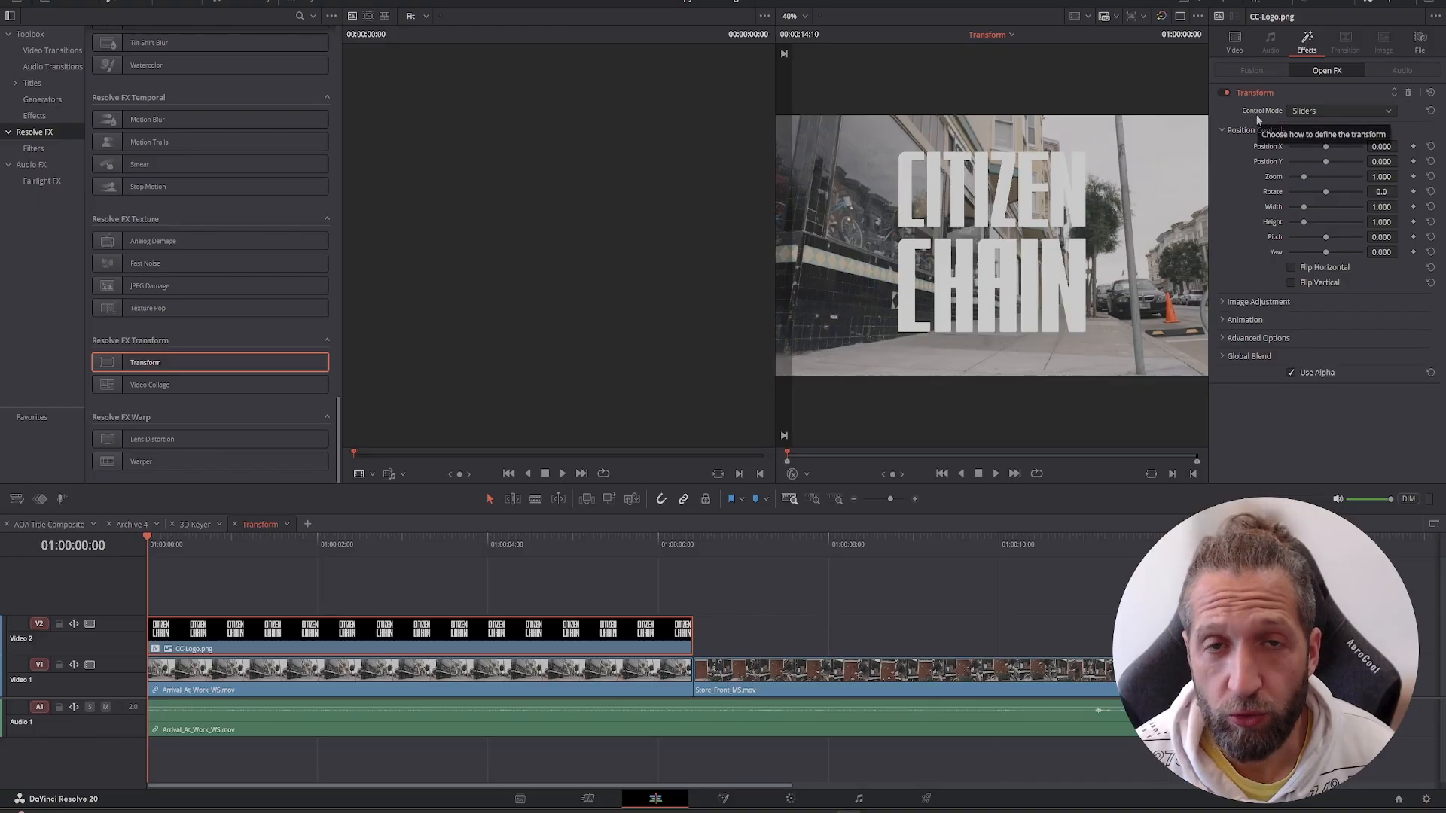
click(1340, 111)
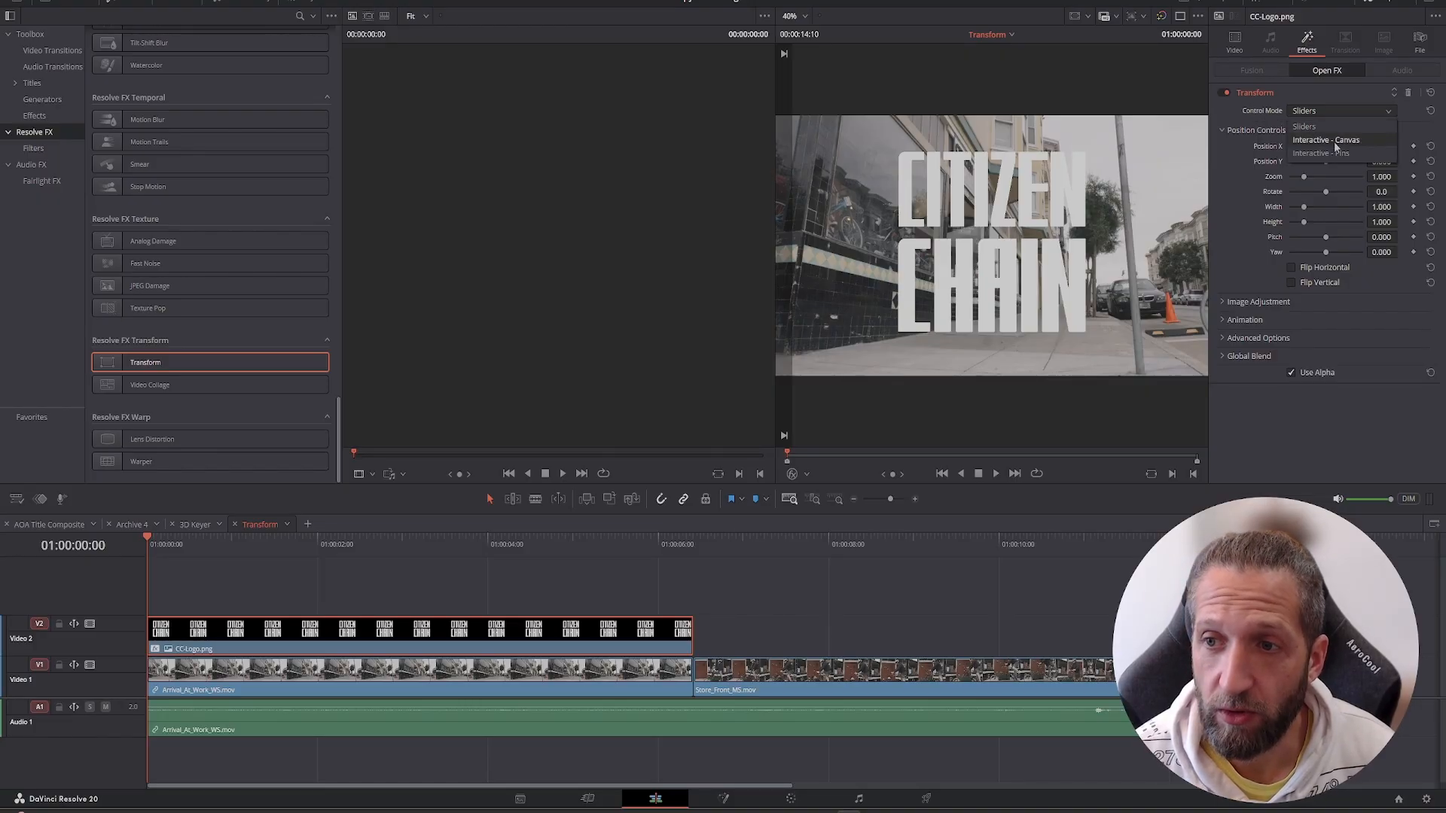
click(1320, 142)
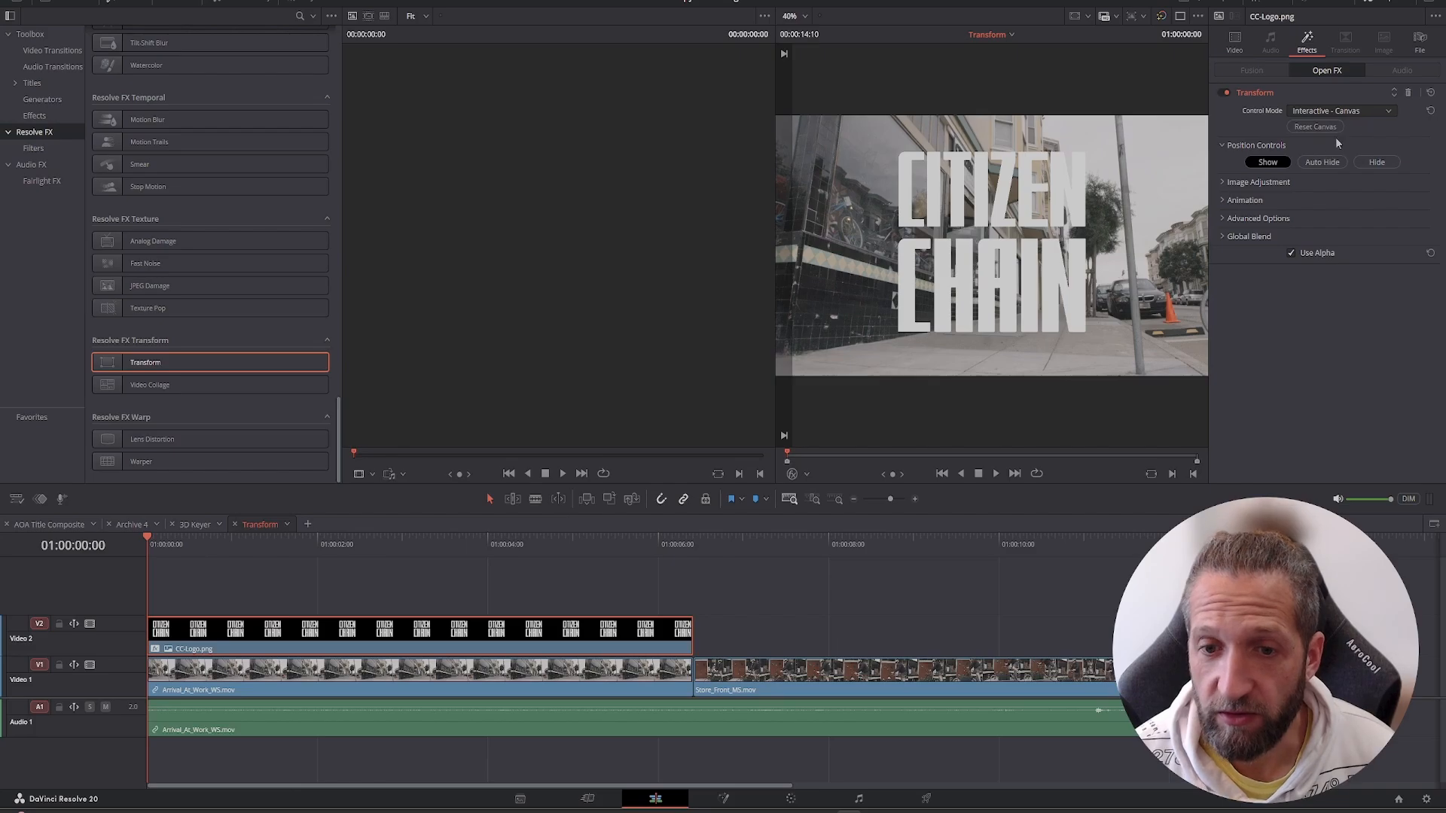
click(791, 474)
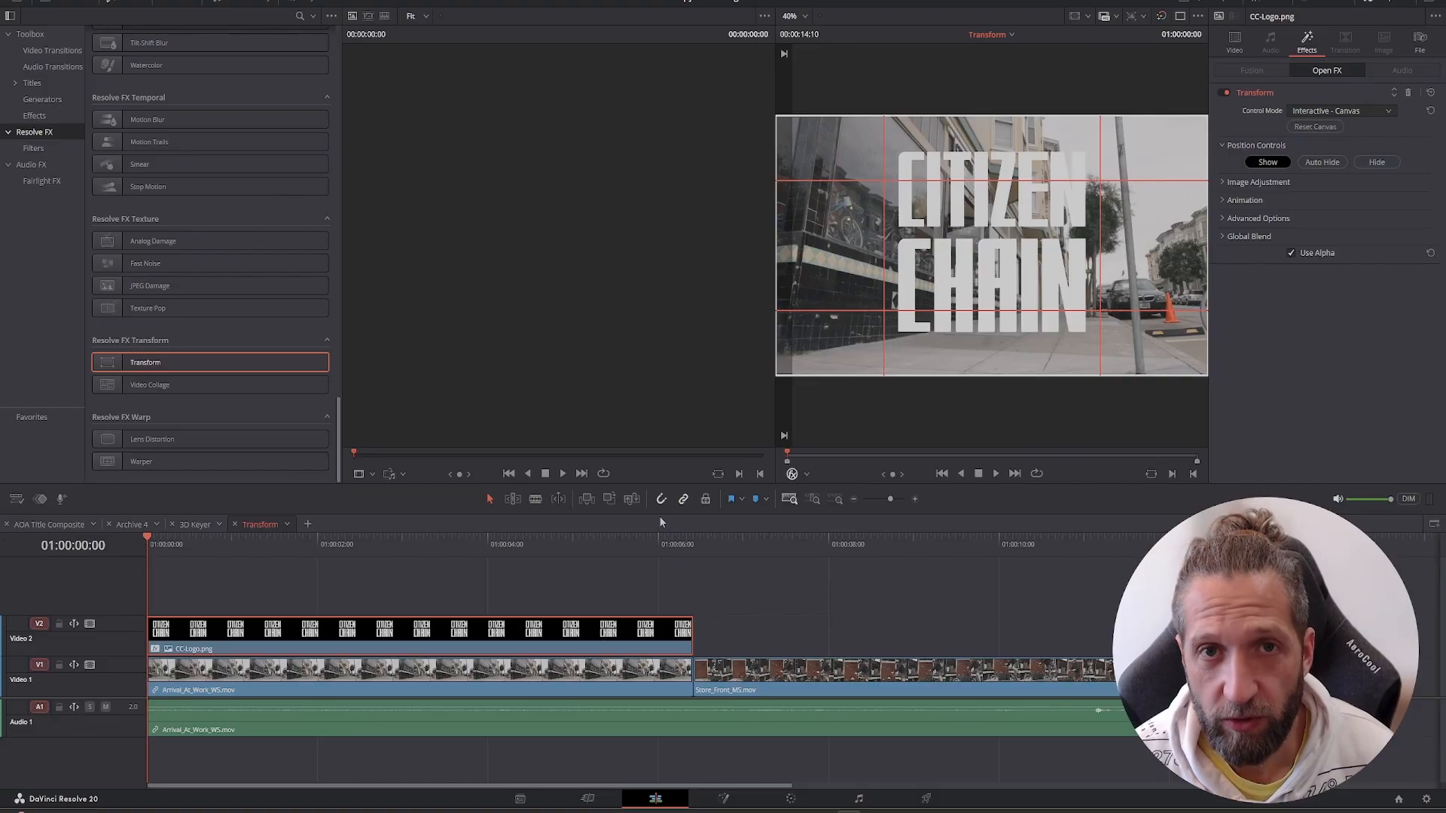
Step: Corner-pin the CC-Logo.png canvas to the perspective of the shop window at the first frame, and hide the viewer overlay
drag(776, 375, 835, 225)
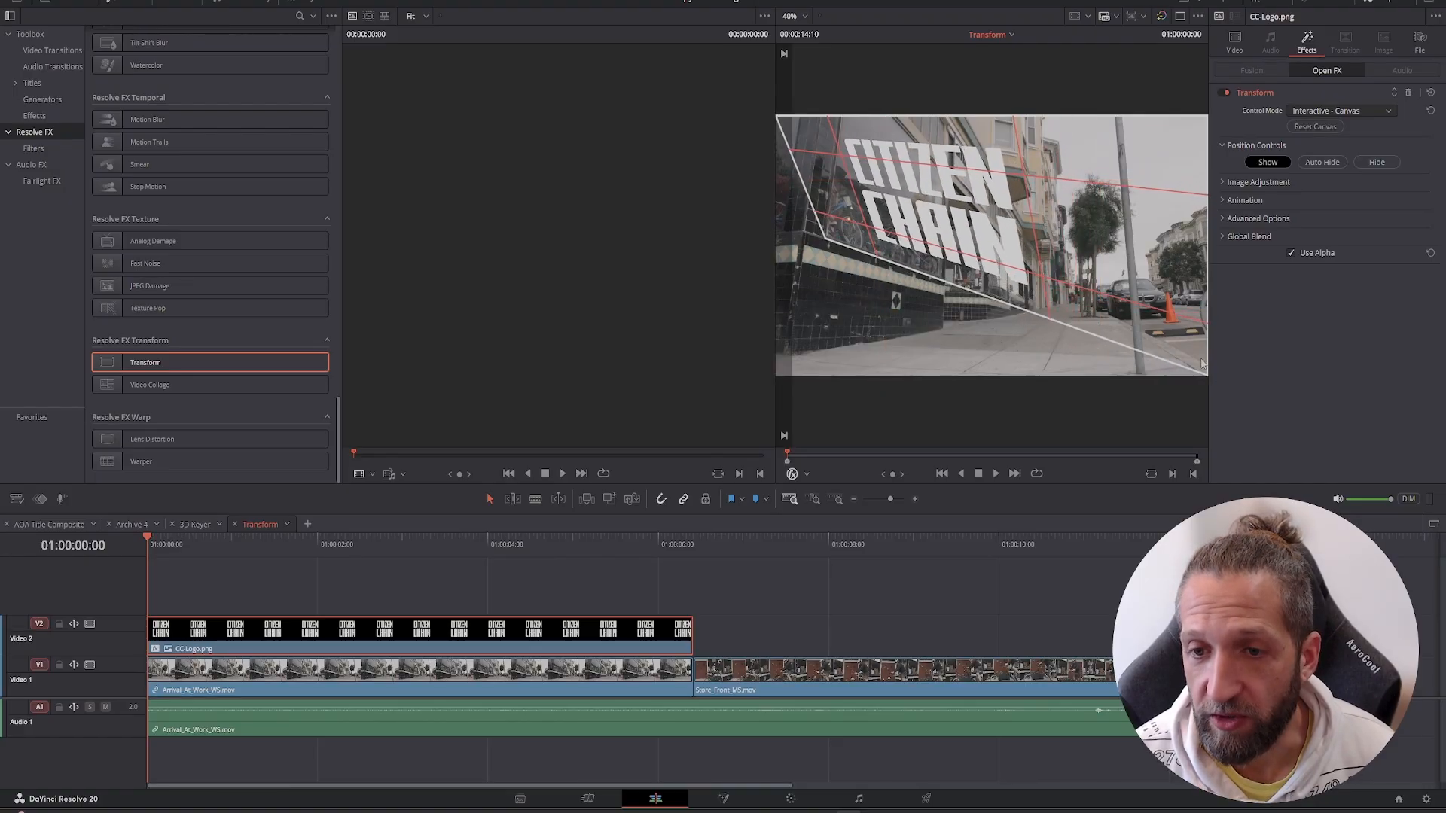
drag(1202, 364, 934, 262)
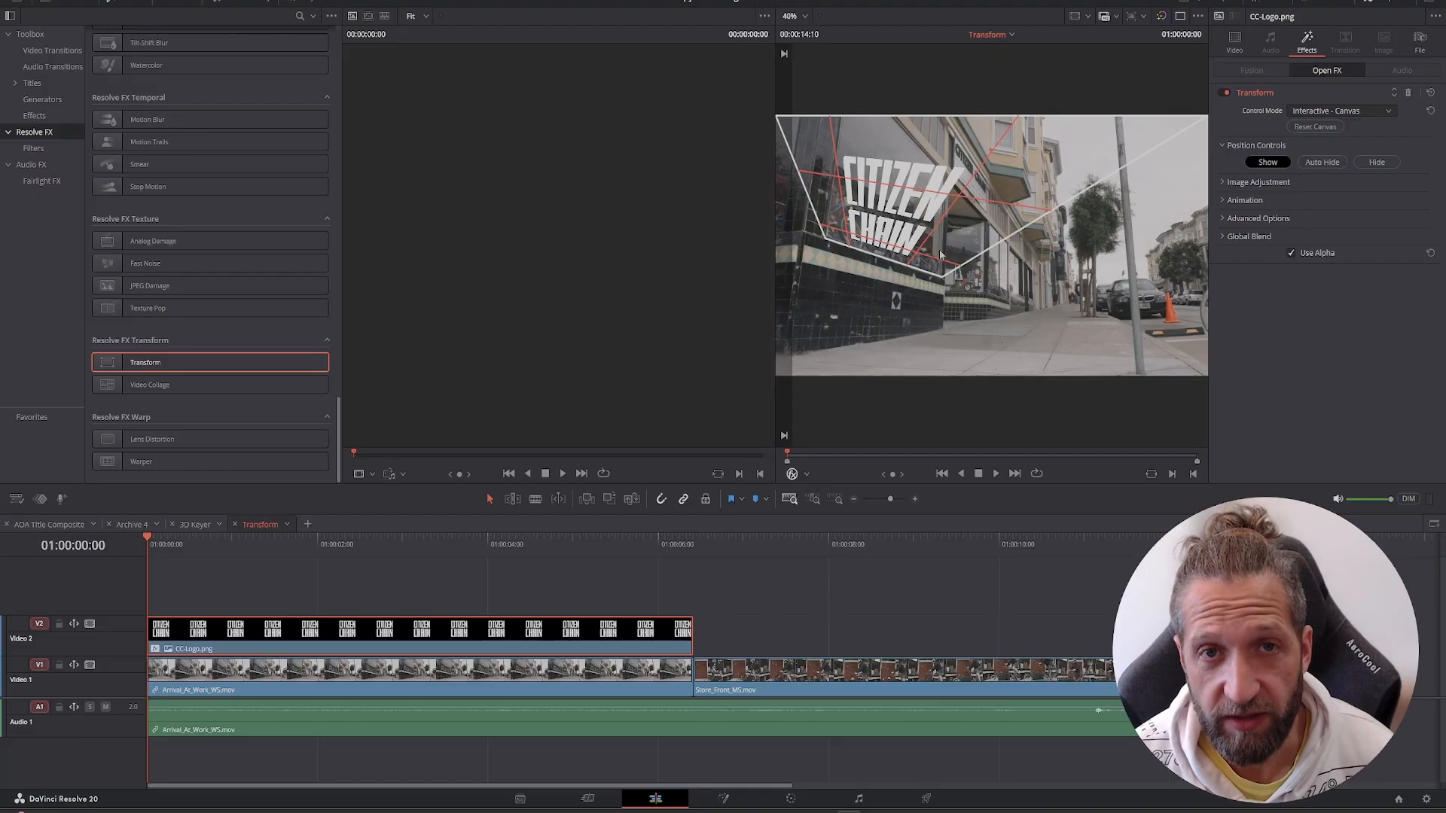
drag(1203, 117, 913, 184)
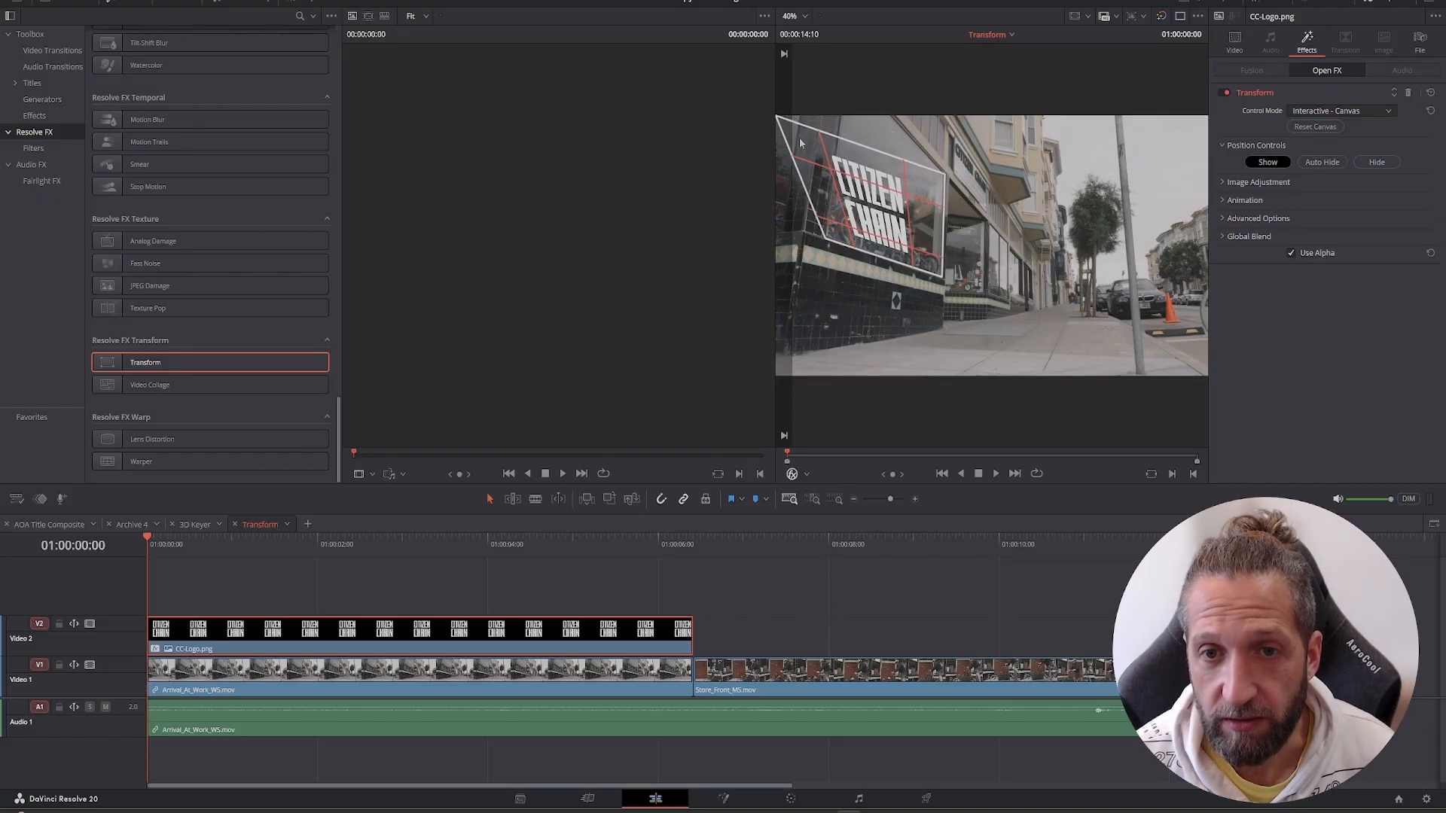
drag(801, 143, 872, 88)
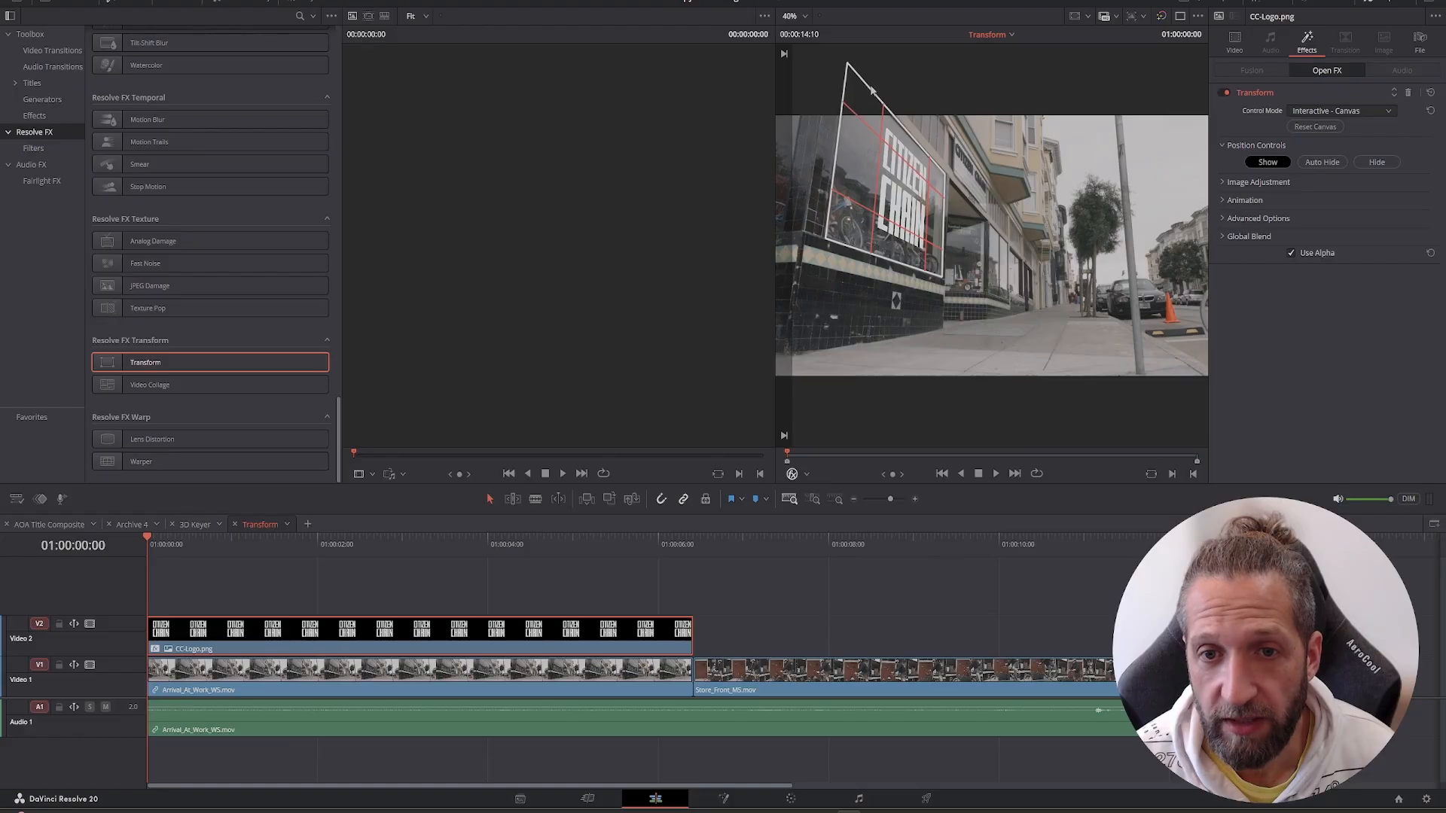
click(789, 479)
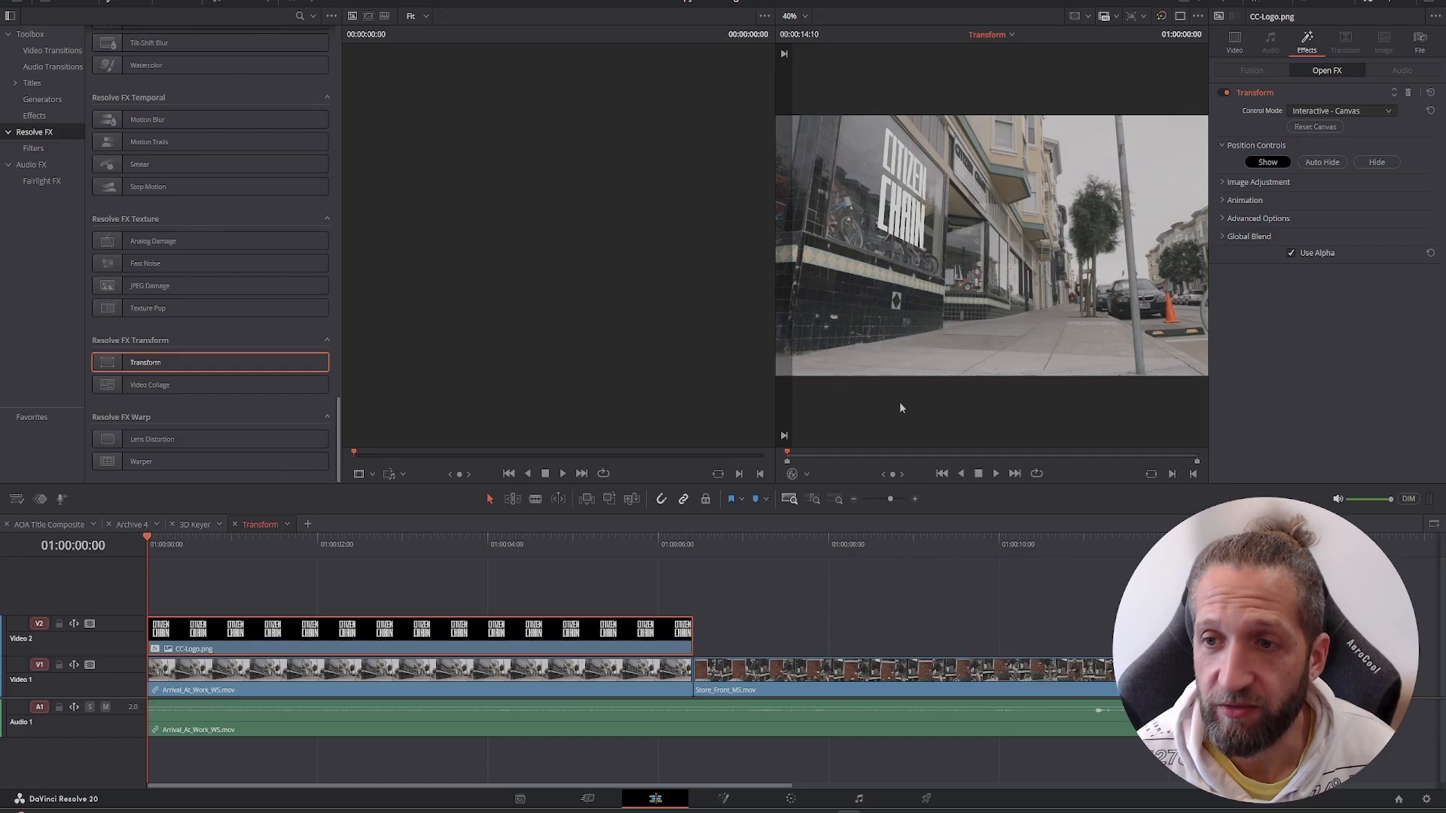
Step: Set the logo clip's composite mode to Overlay, keeping its opacity at 100.00
click(1232, 45)
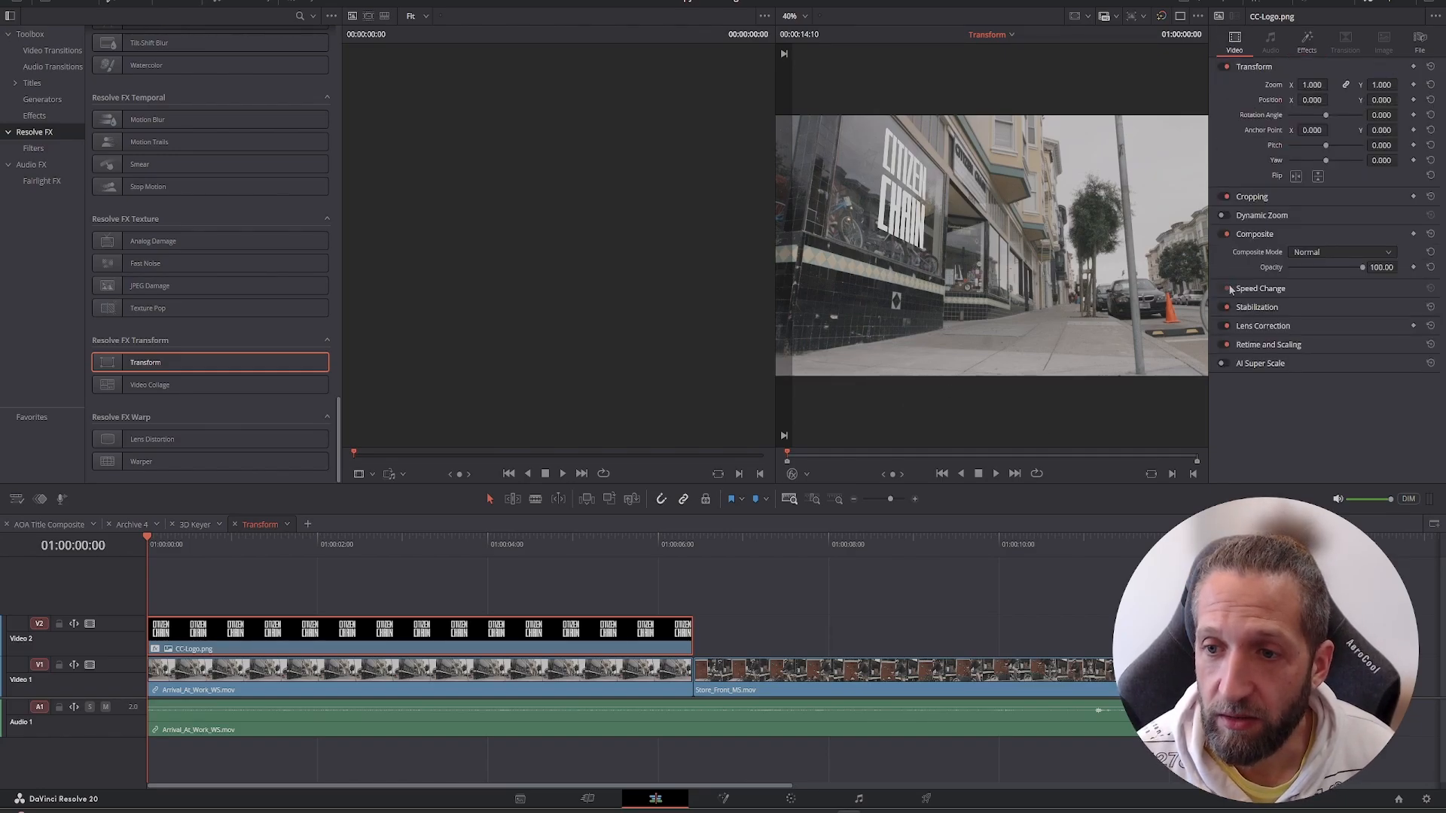
click(1310, 252)
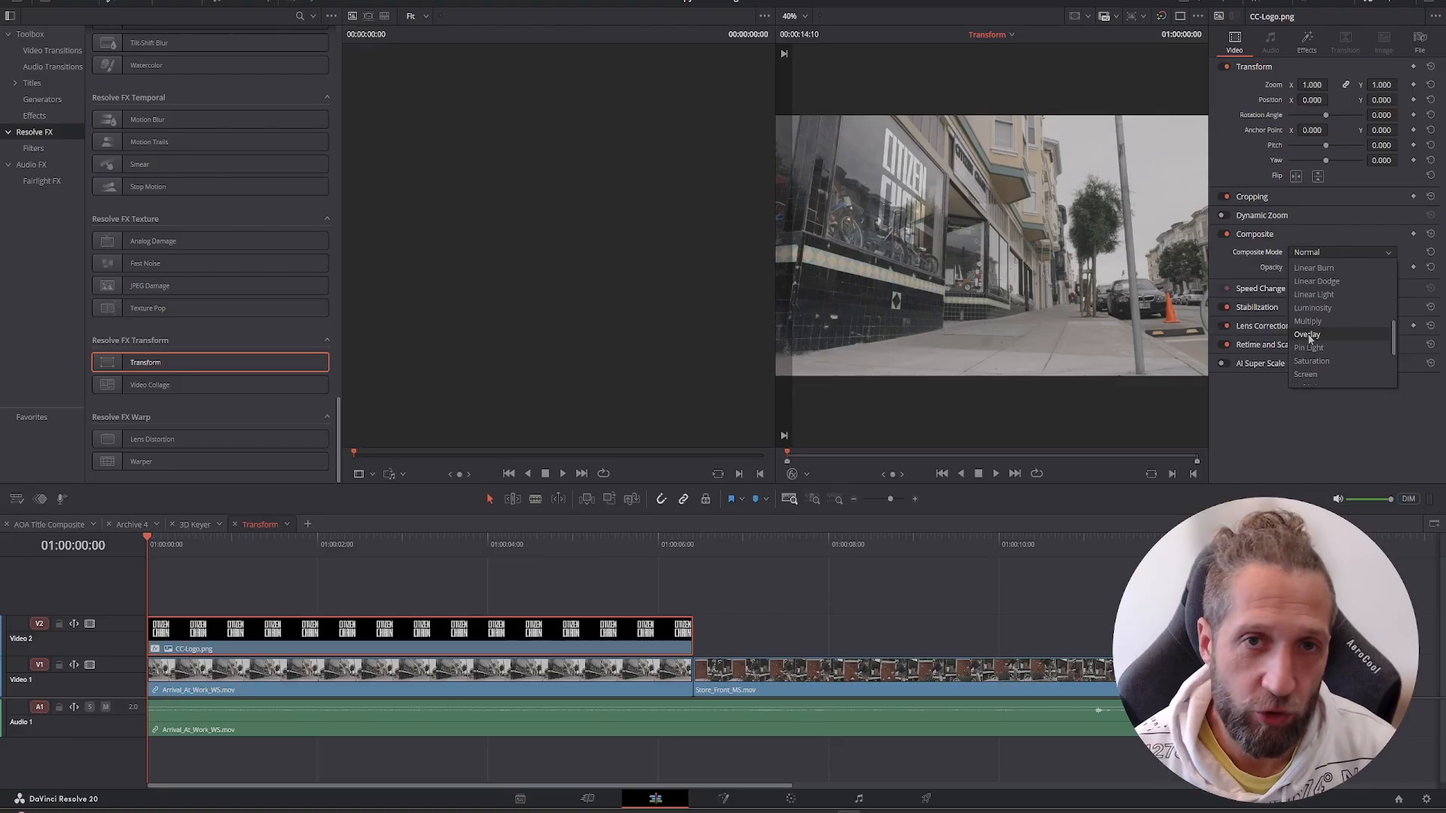
click(1308, 335)
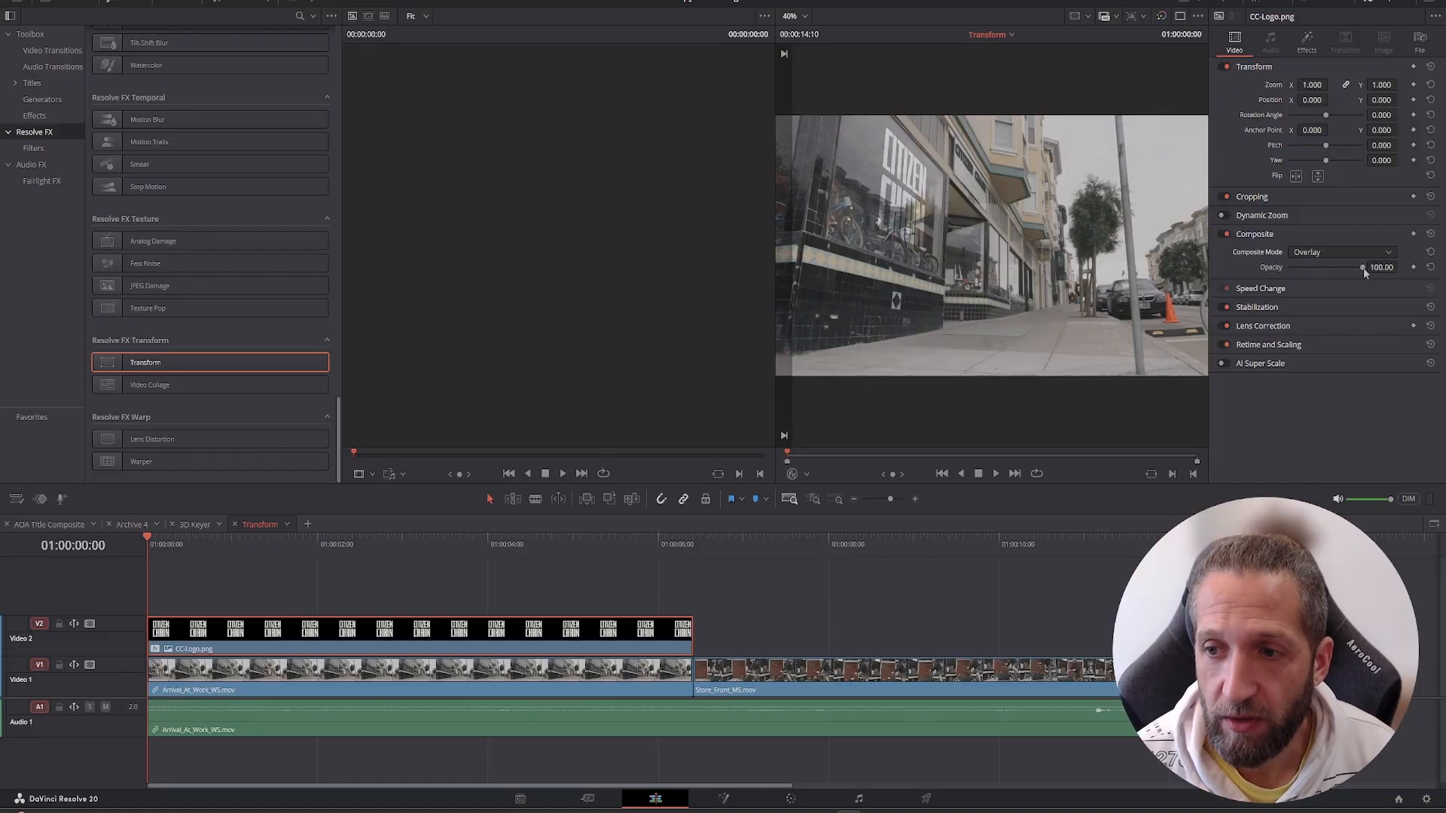
mouse_move(1362, 268)
mouse_down()
mouse_move(1304, 283)
mouse_move(1370, 270)
mouse_up()
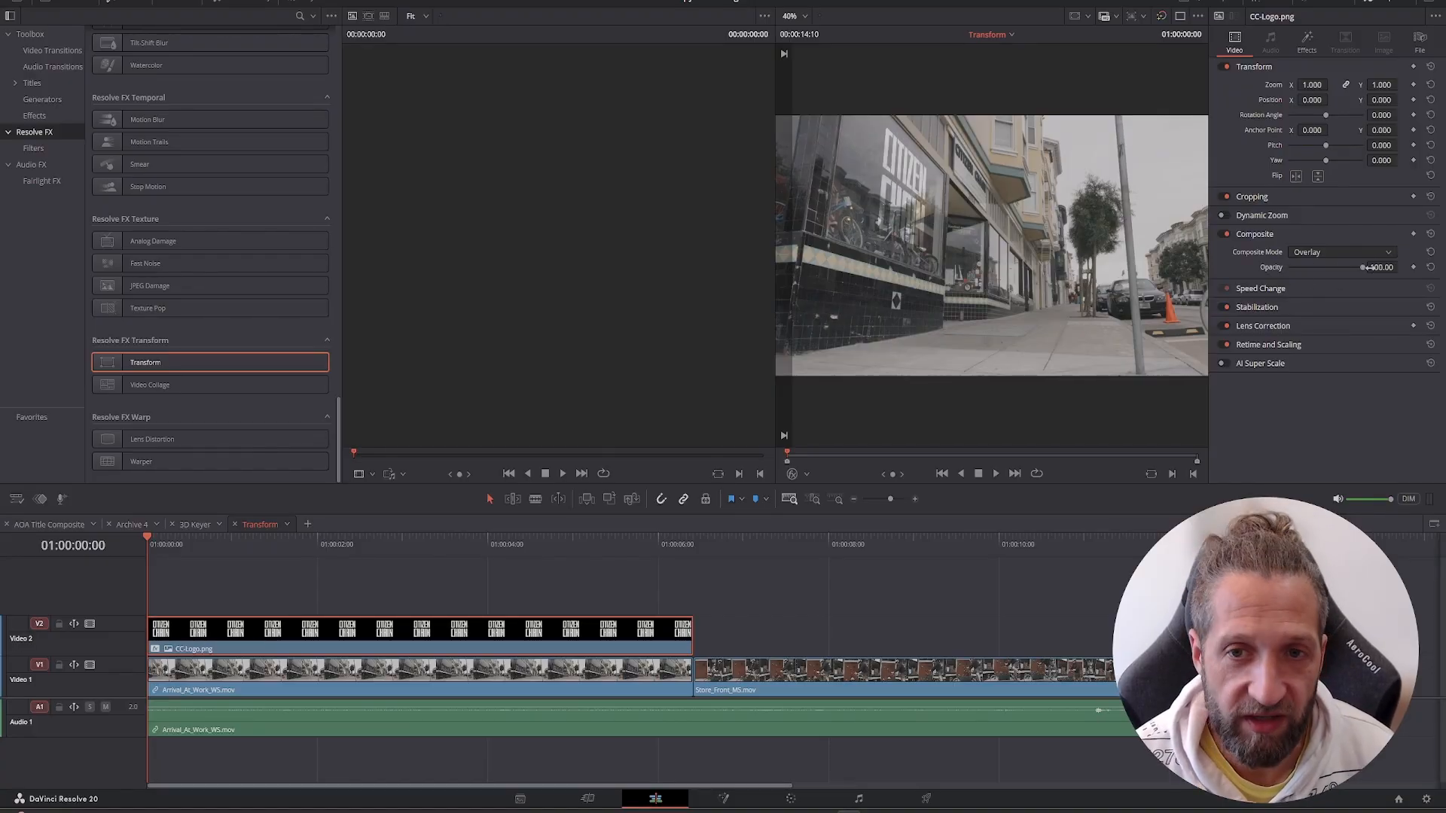
Step: Reopen the logo's Transform effect settings and play back the shot to check how the logo sits on the window
click(1306, 42)
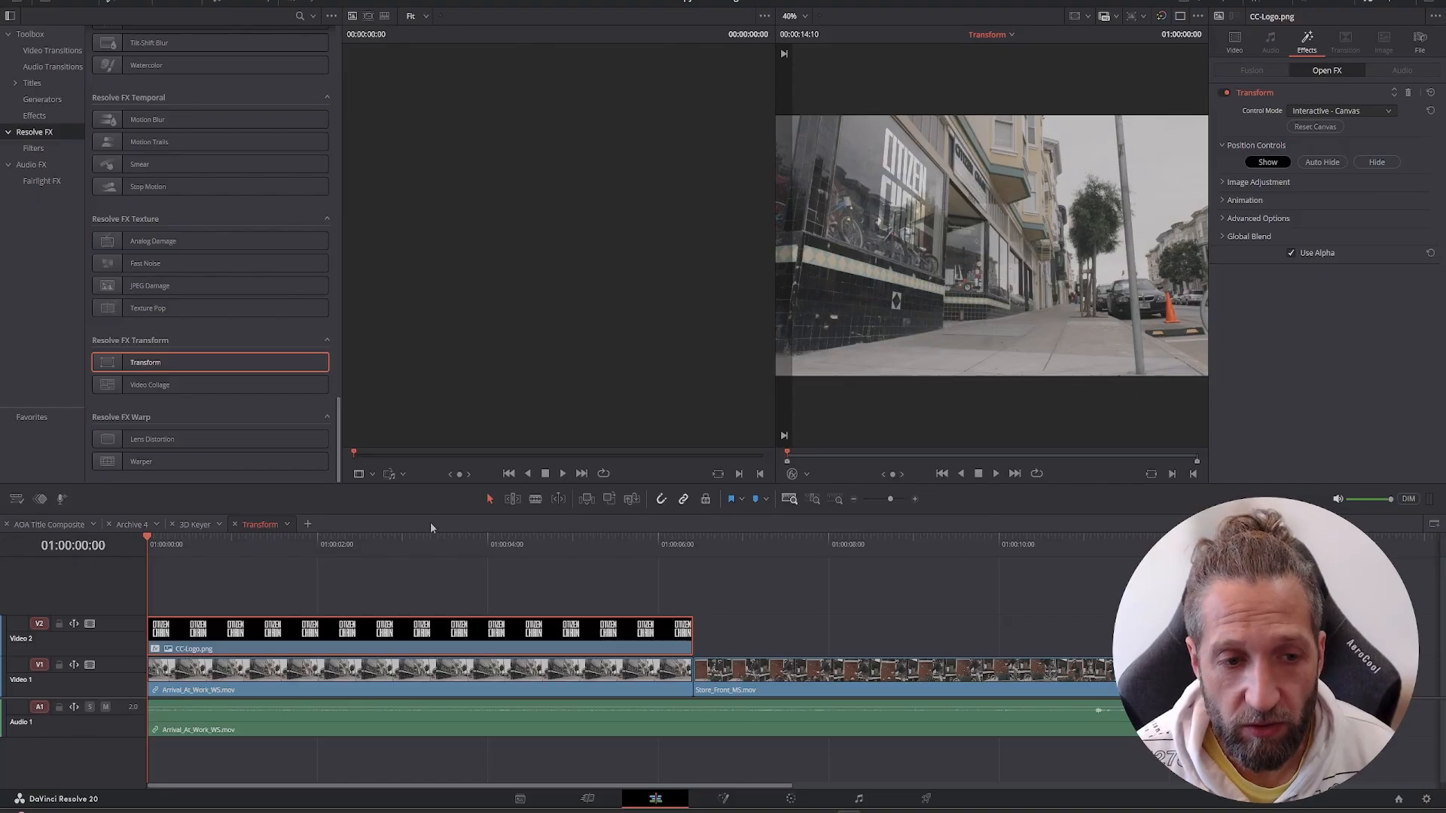
click(995, 474)
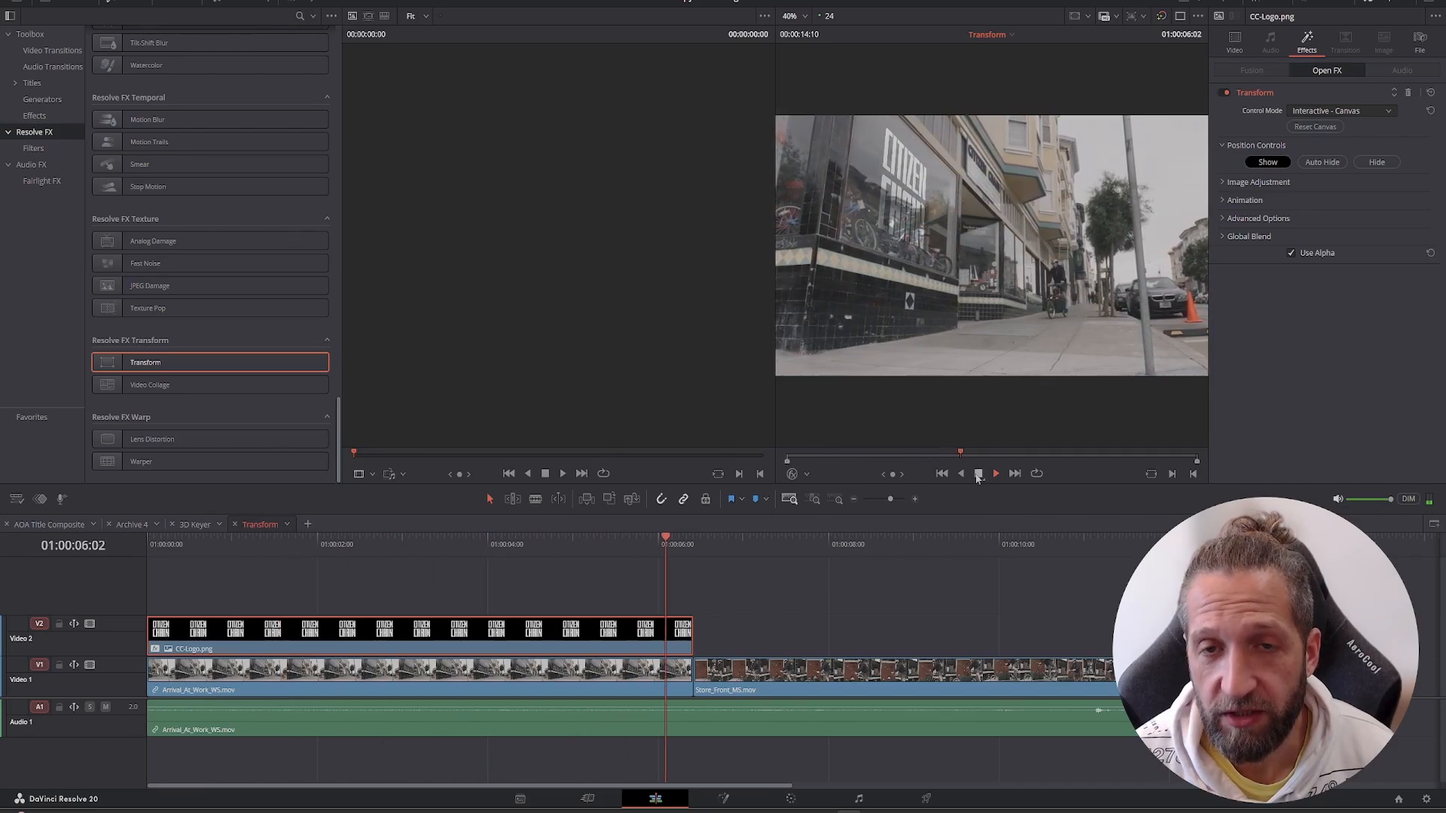
click(977, 475)
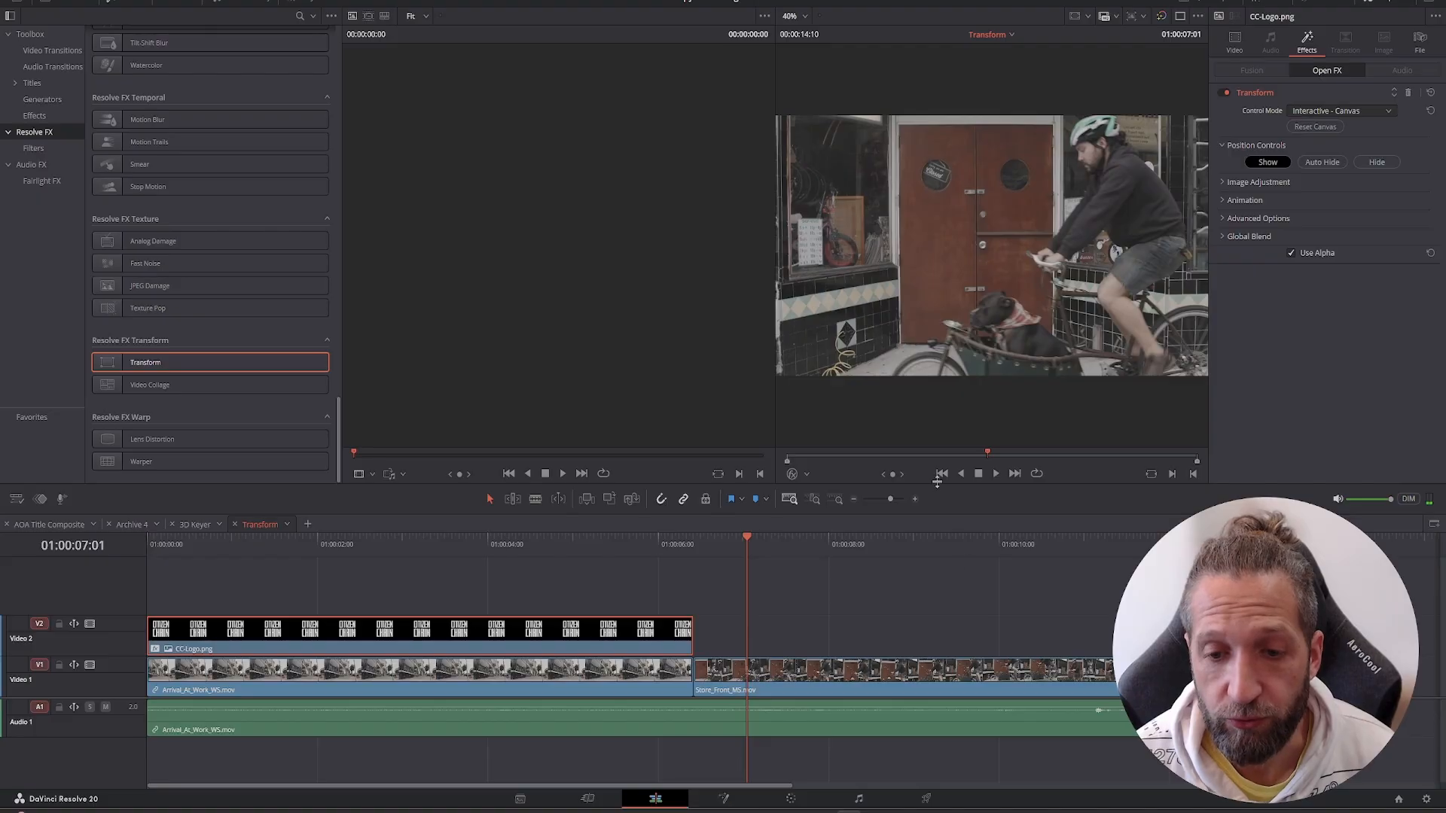
Step: Add a Canvas keyframe to the logo's Transform effect at 01:00:00:00
click(752, 540)
drag(752, 539, 134, 571)
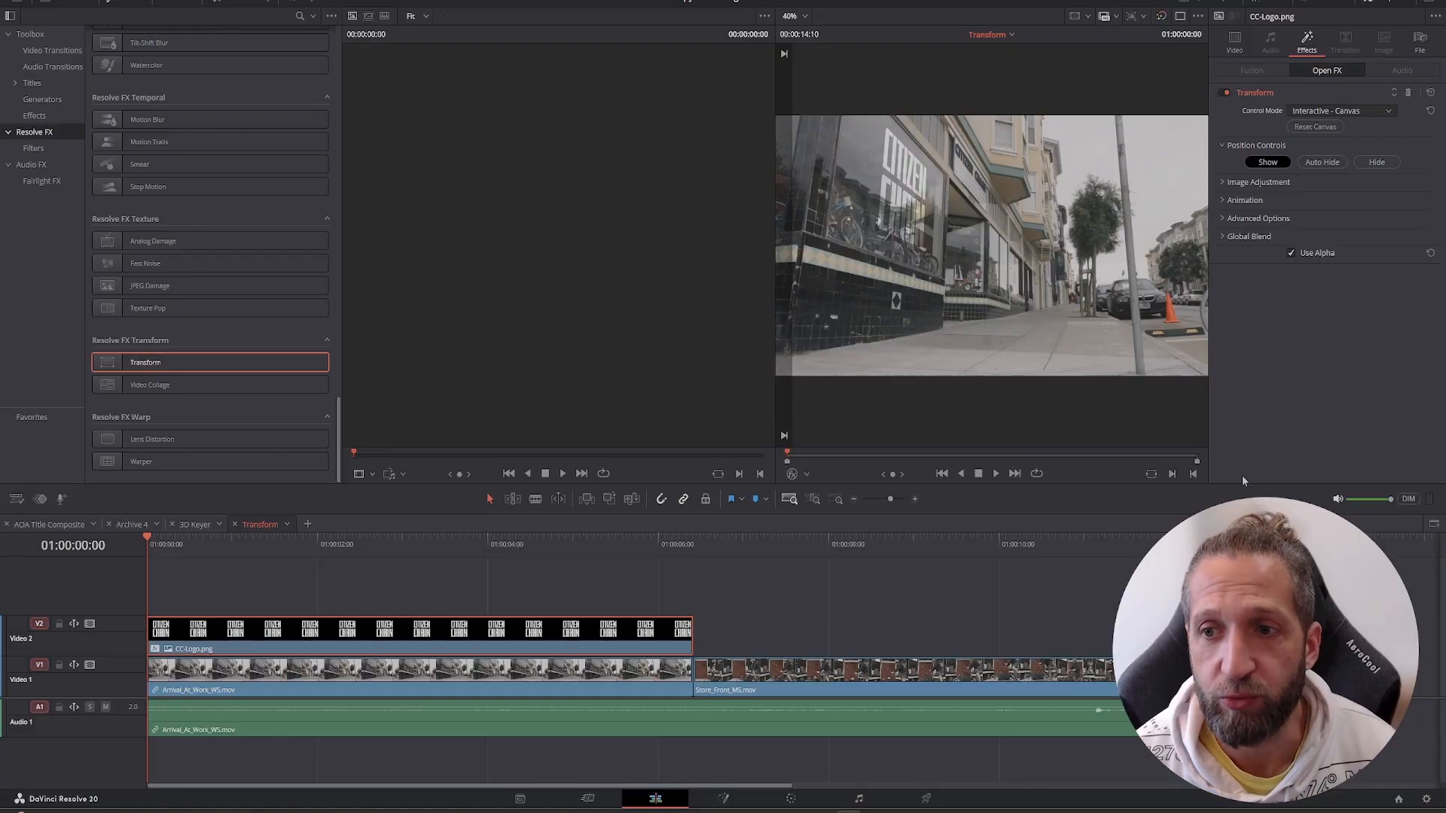
click(1242, 200)
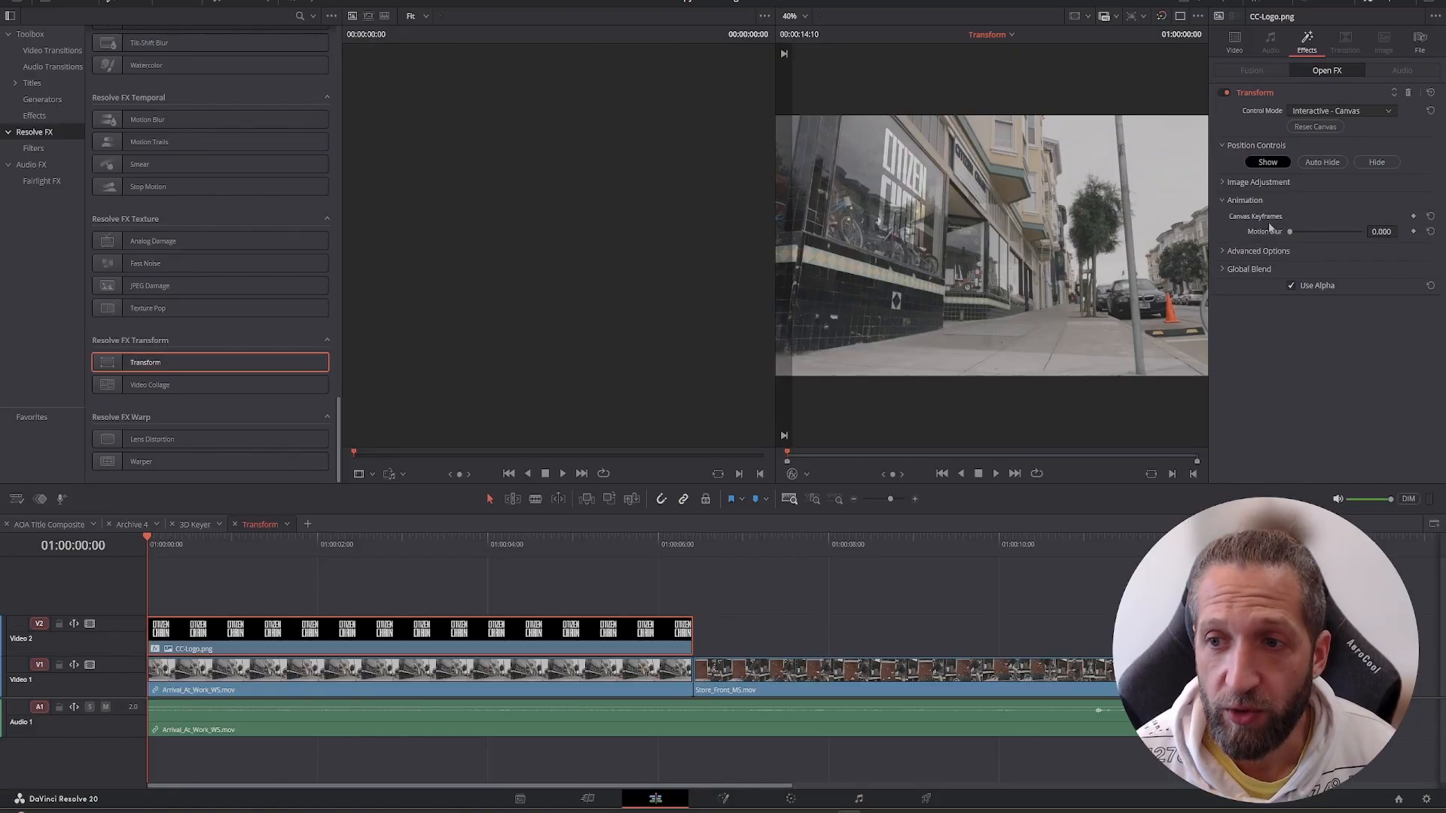
click(1413, 217)
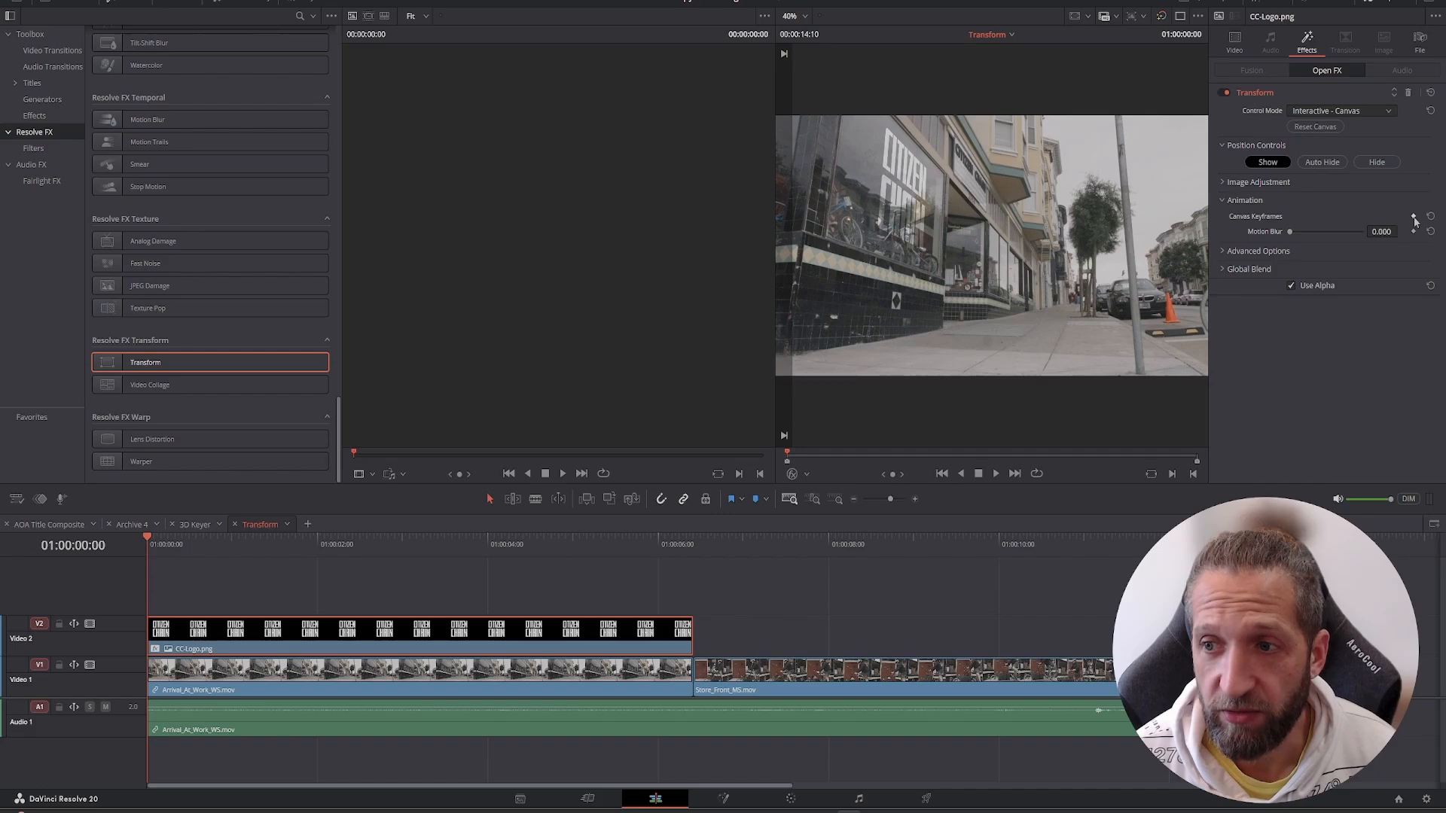
Step: Realign the logo's canvas corners to the shop window on the logo clip's last frame, 01:00:06:09, using the Open FX Overlay, and hide the overlay
click(791, 474)
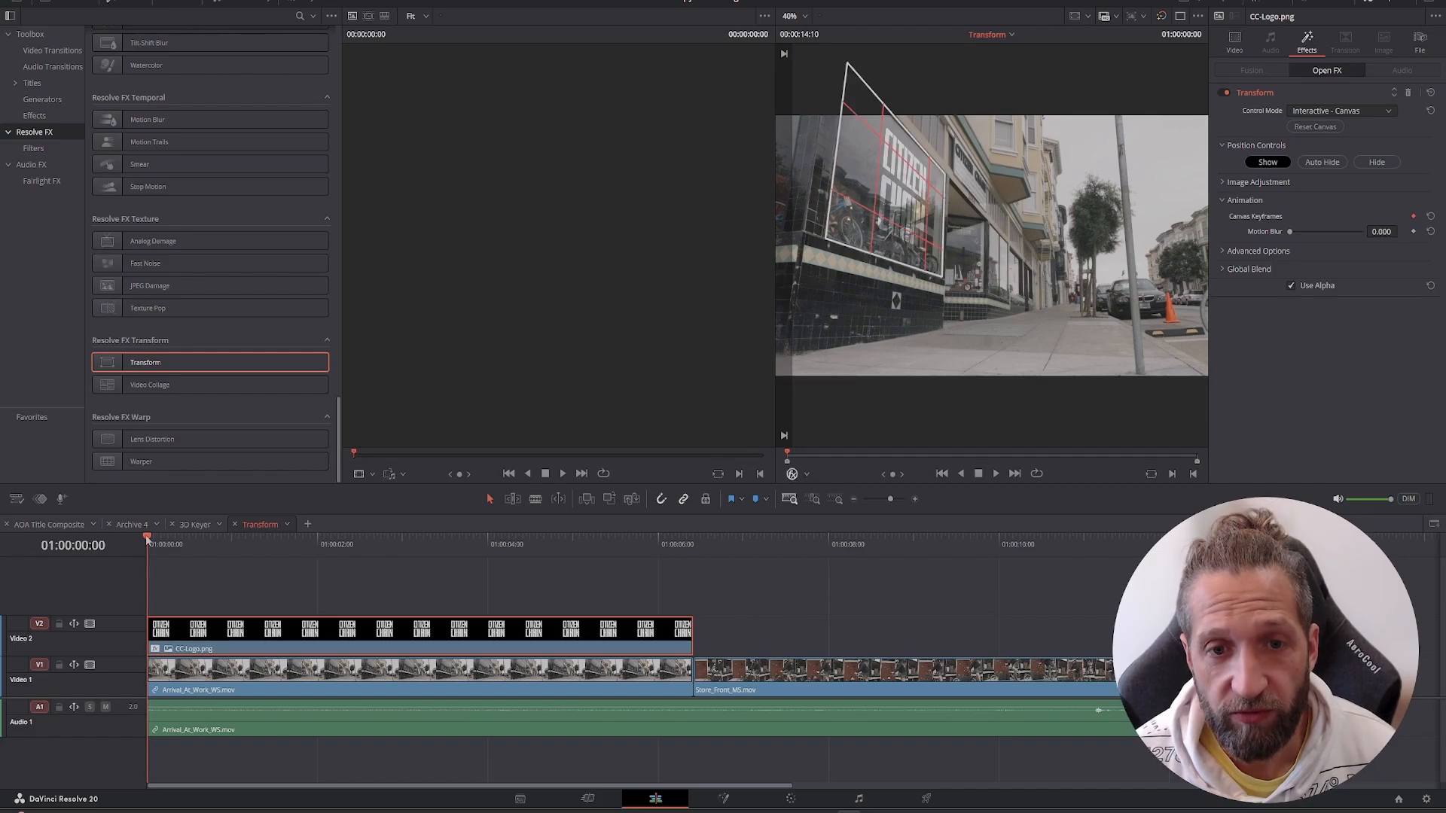
click(183, 544)
drag(183, 543, 693, 564)
key(Left)
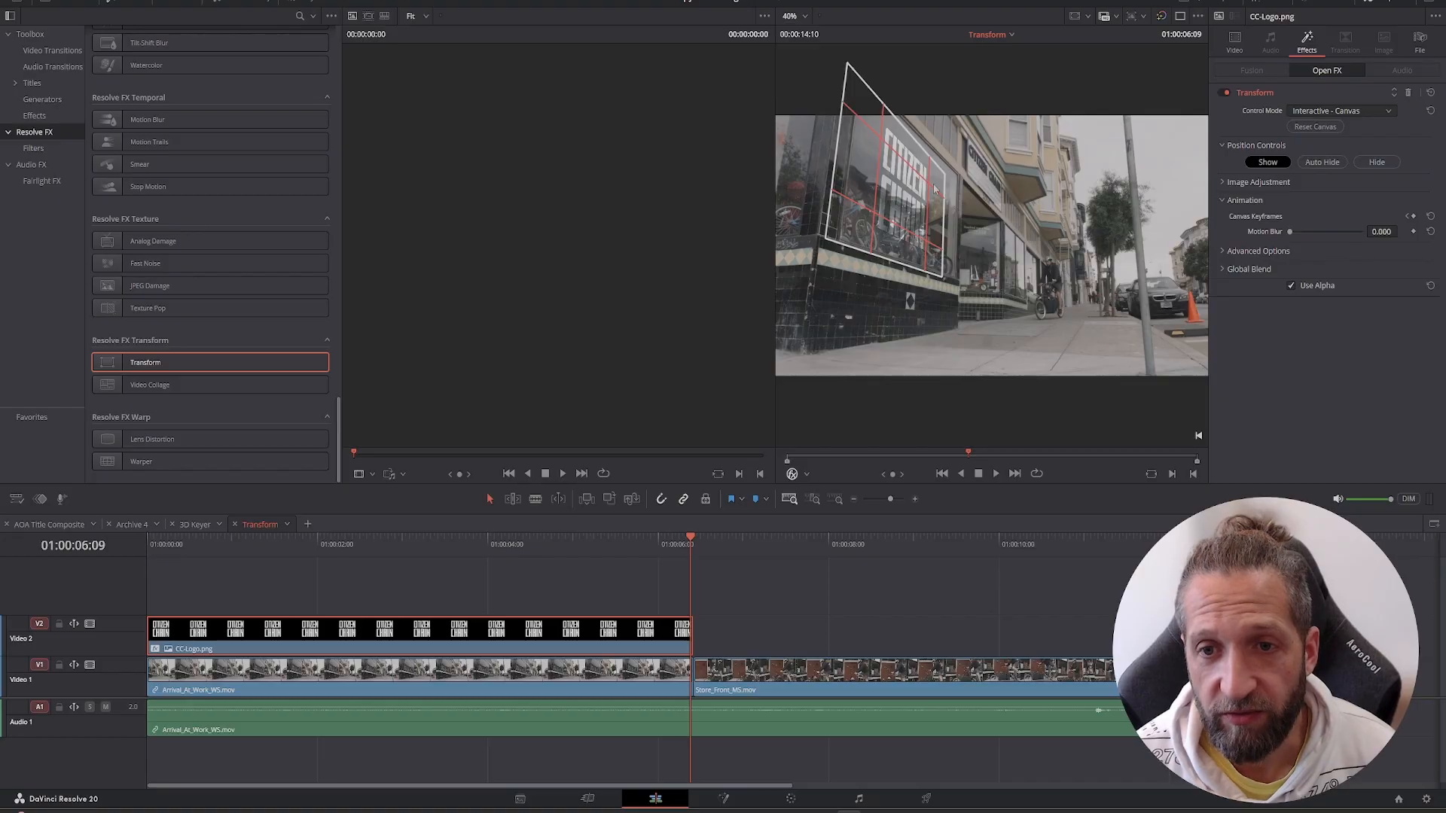
drag(932, 182, 955, 277)
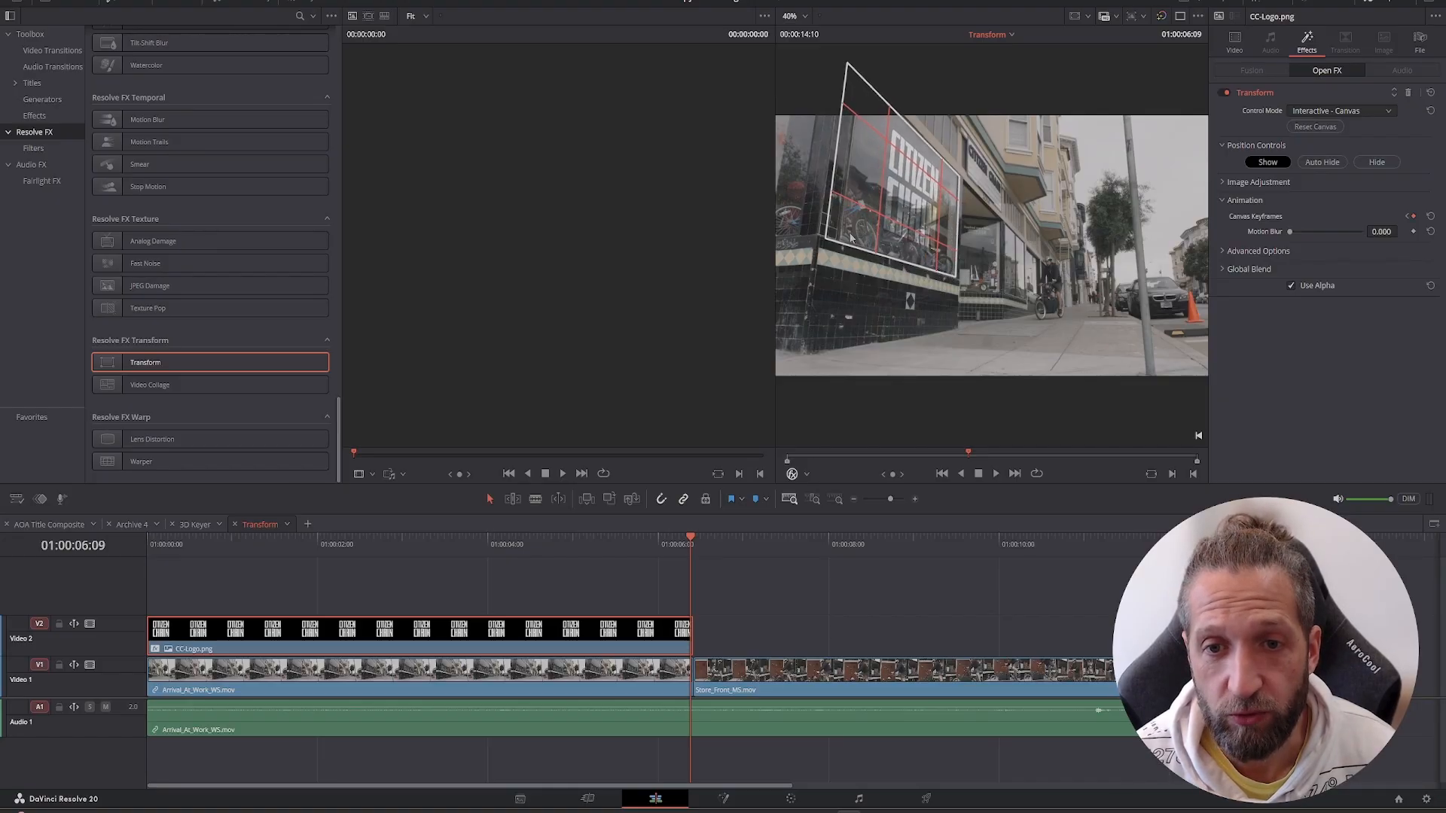
drag(826, 238, 839, 240)
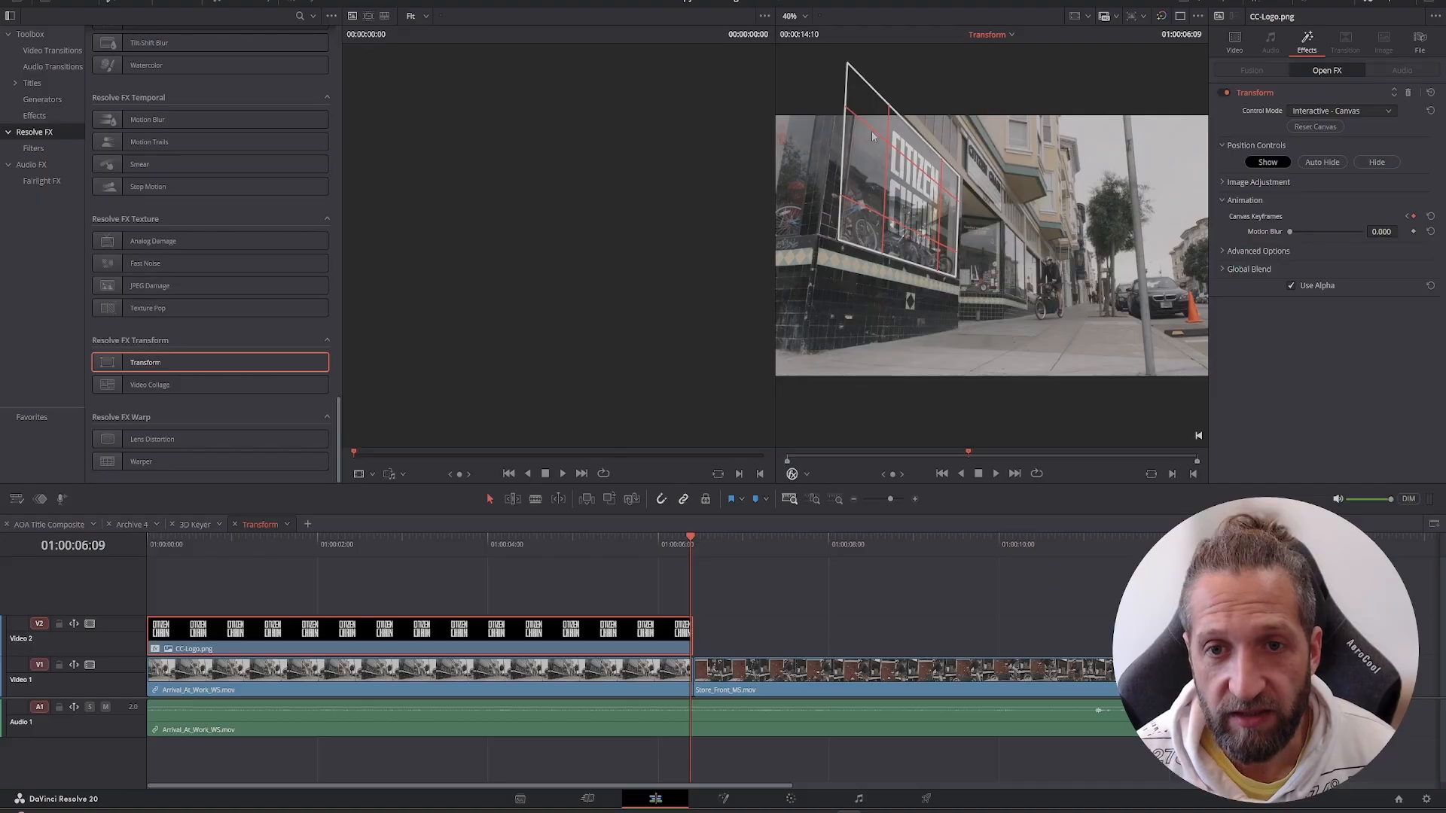
drag(862, 98, 874, 110)
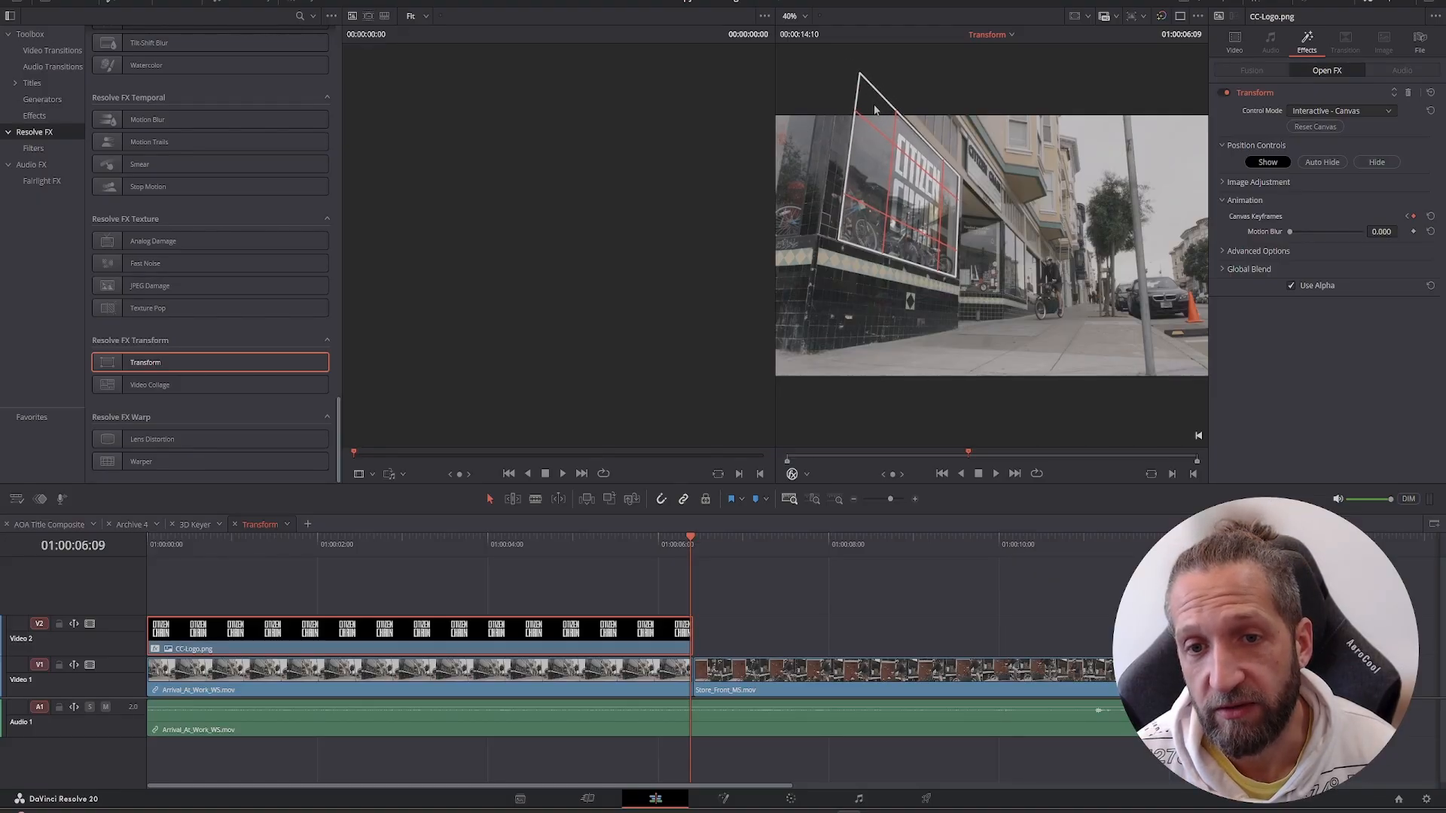
click(791, 475)
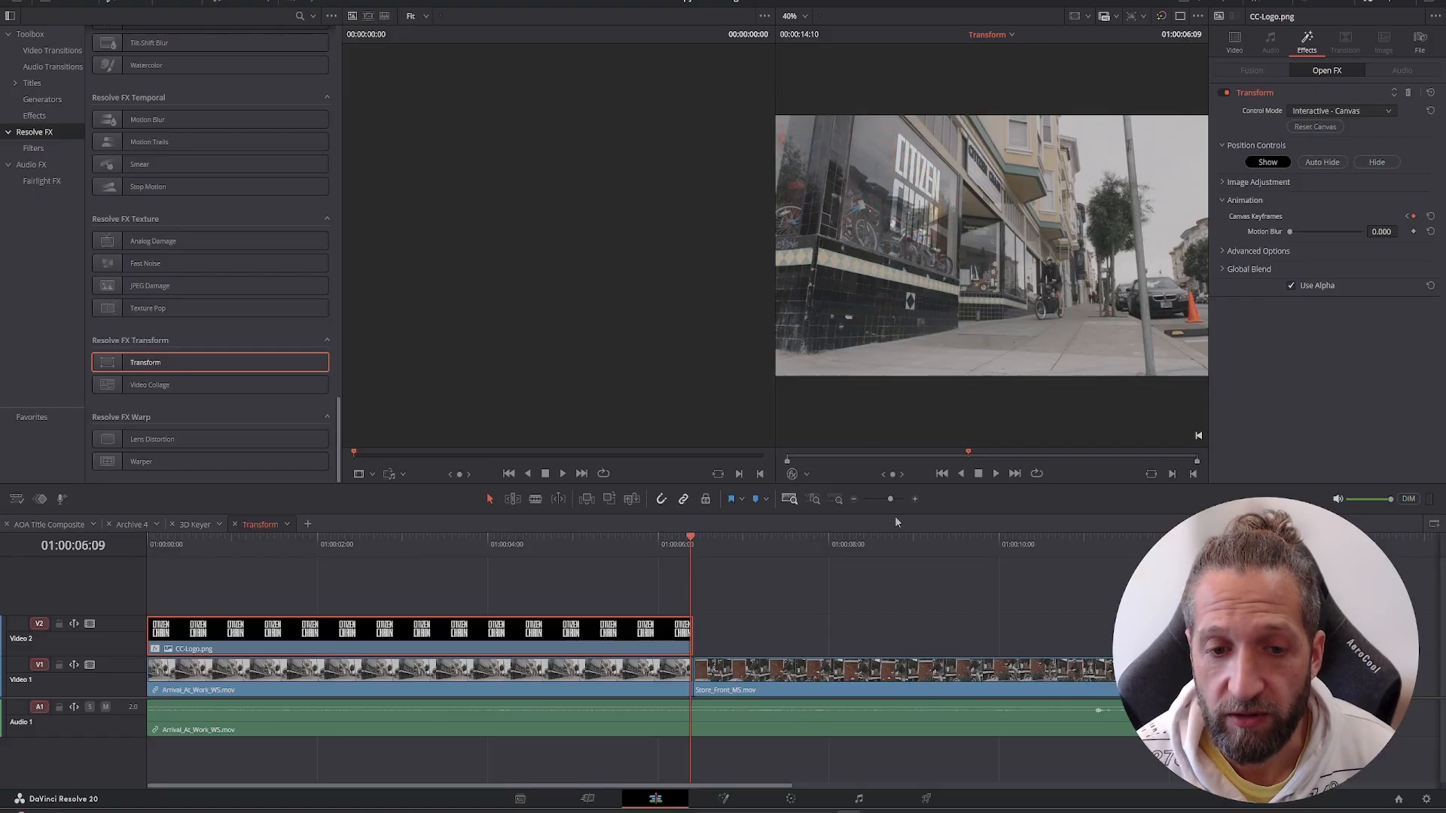
Step: Play the shot from the start to check that the keyframed logo follows the window
click(680, 542)
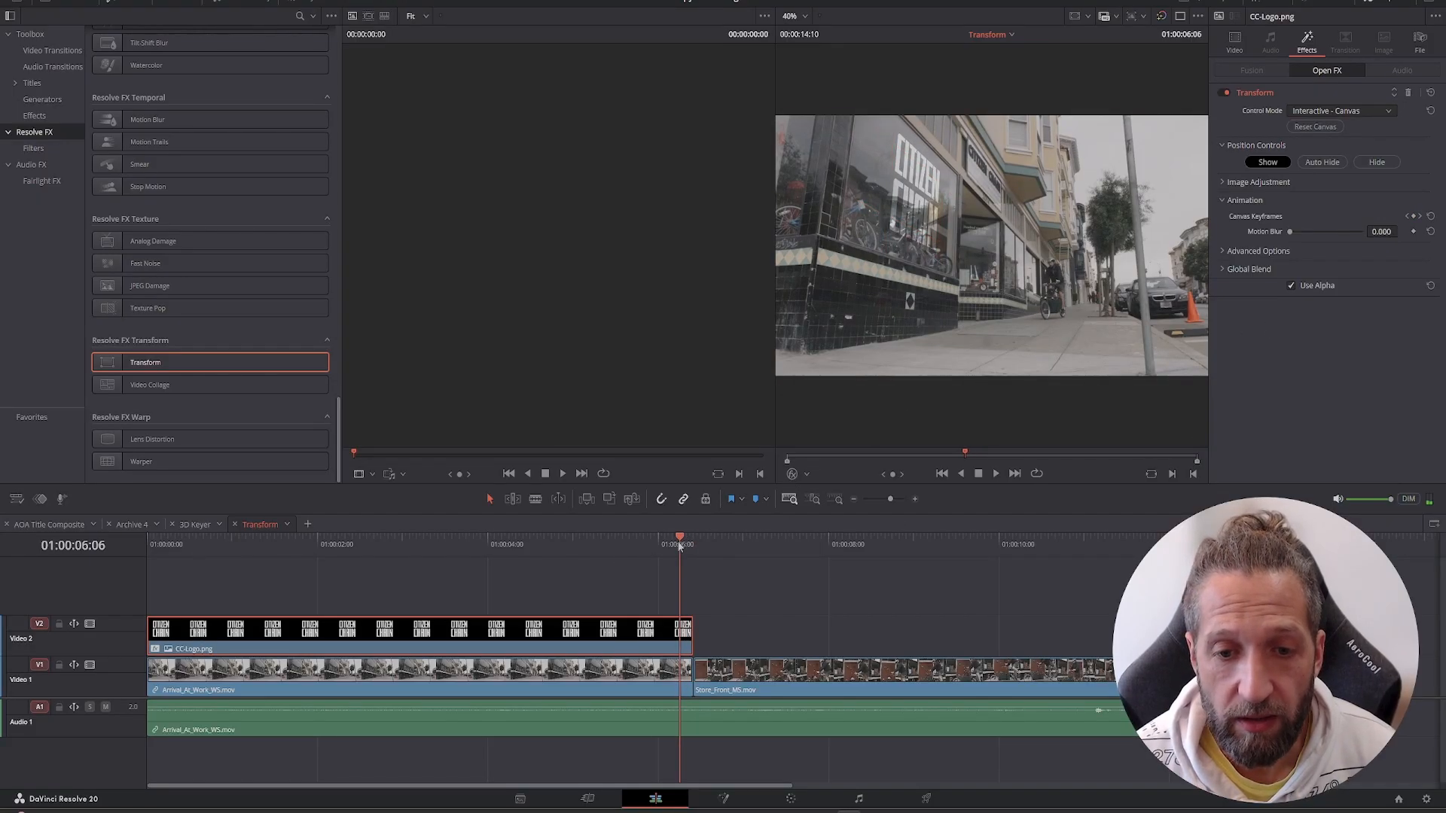
drag(678, 547, 143, 587)
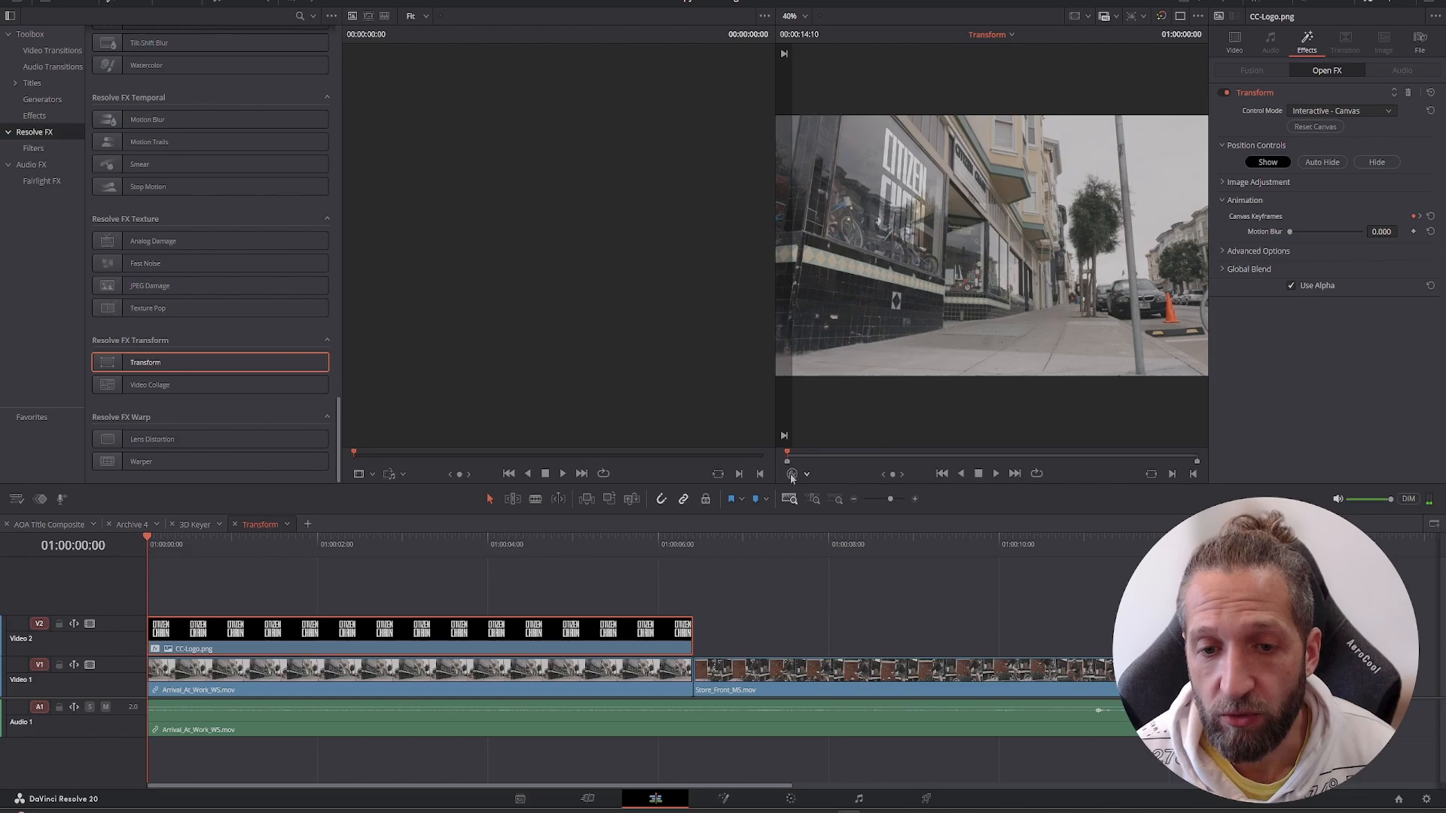
click(996, 475)
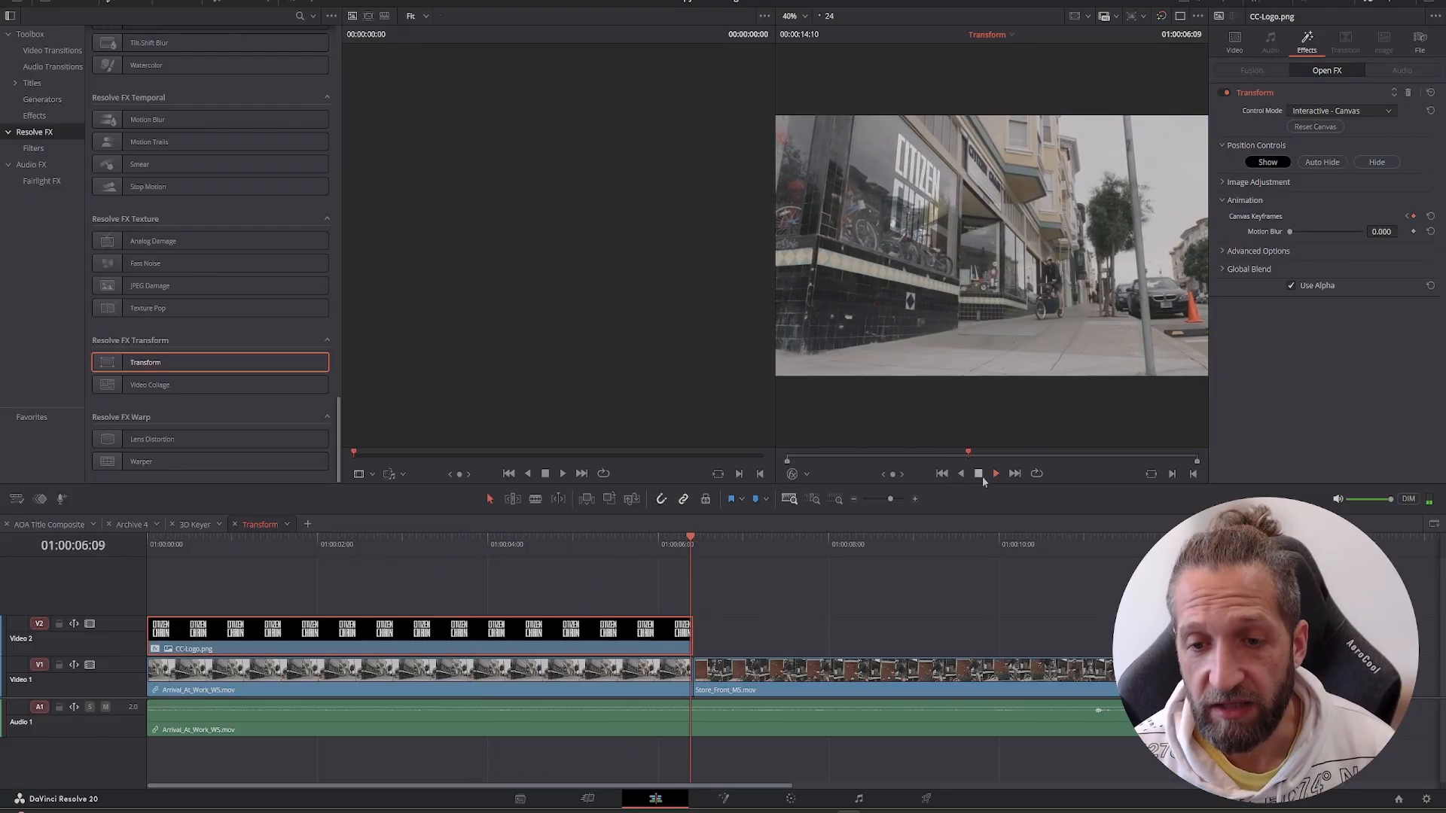
click(980, 474)
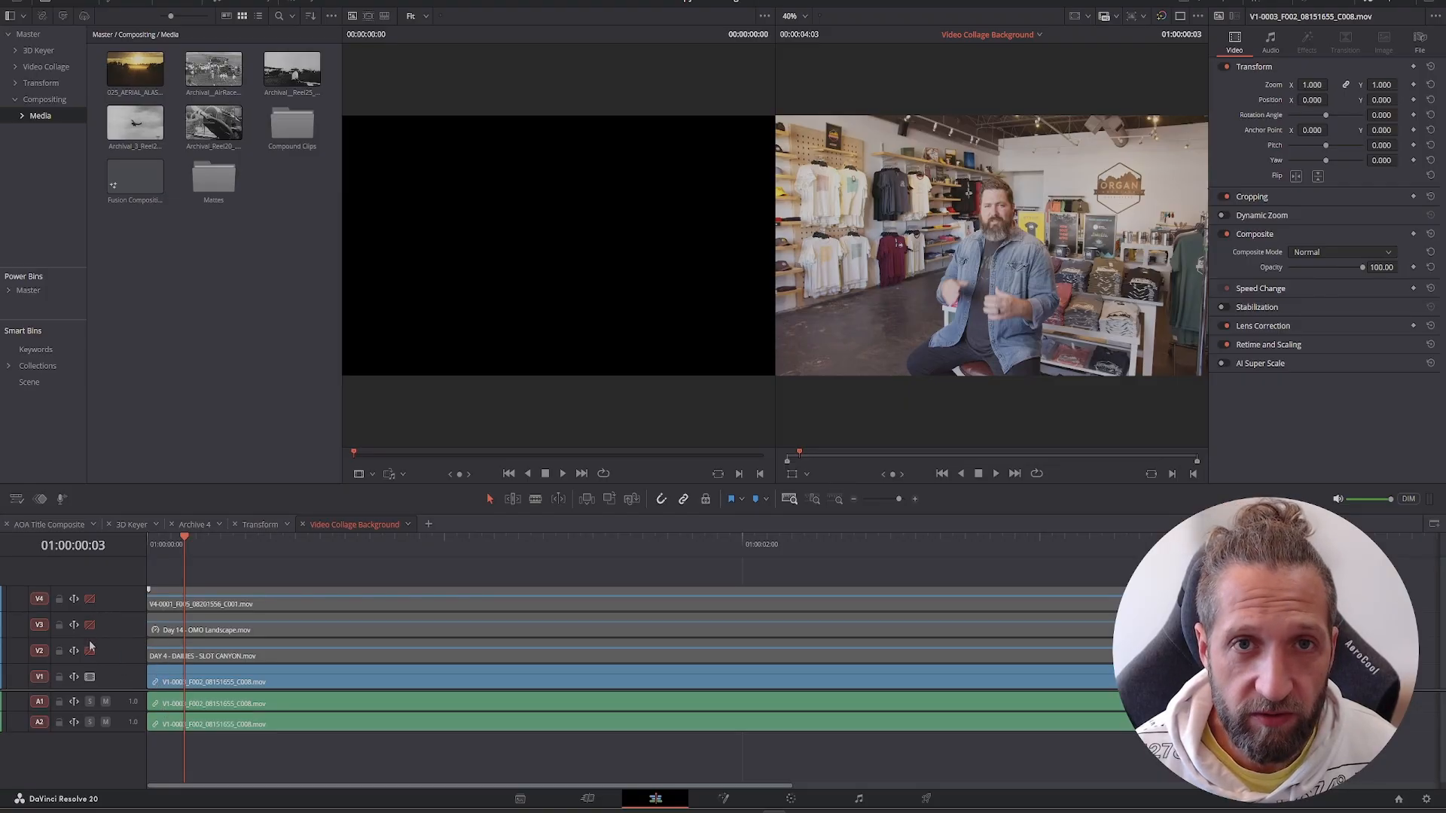
Step: In the Video Collage Background timeline, toggle track V1 off and on, and enable V2 to preview the slot canyon clip
click(90, 678)
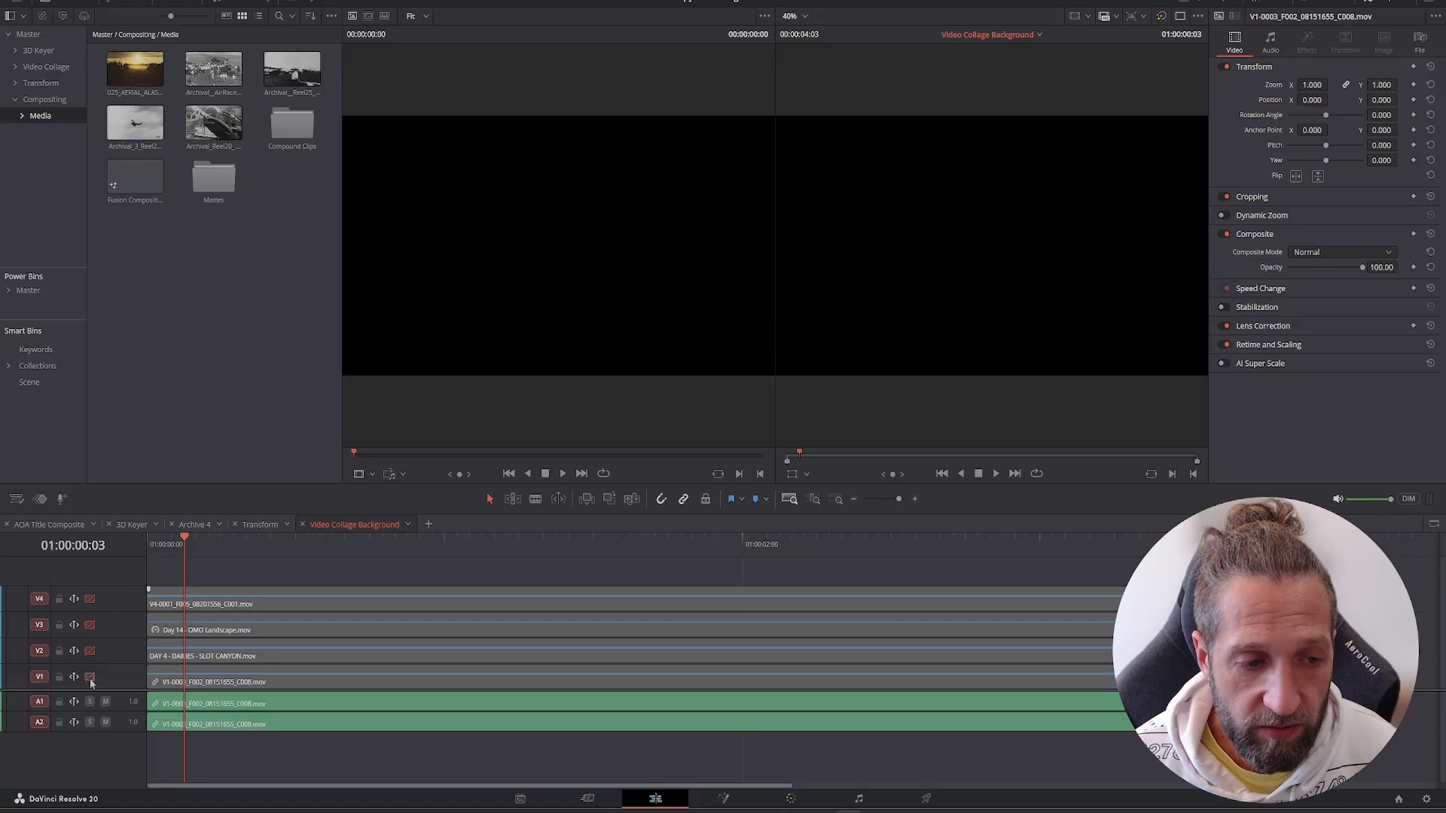
click(90, 677)
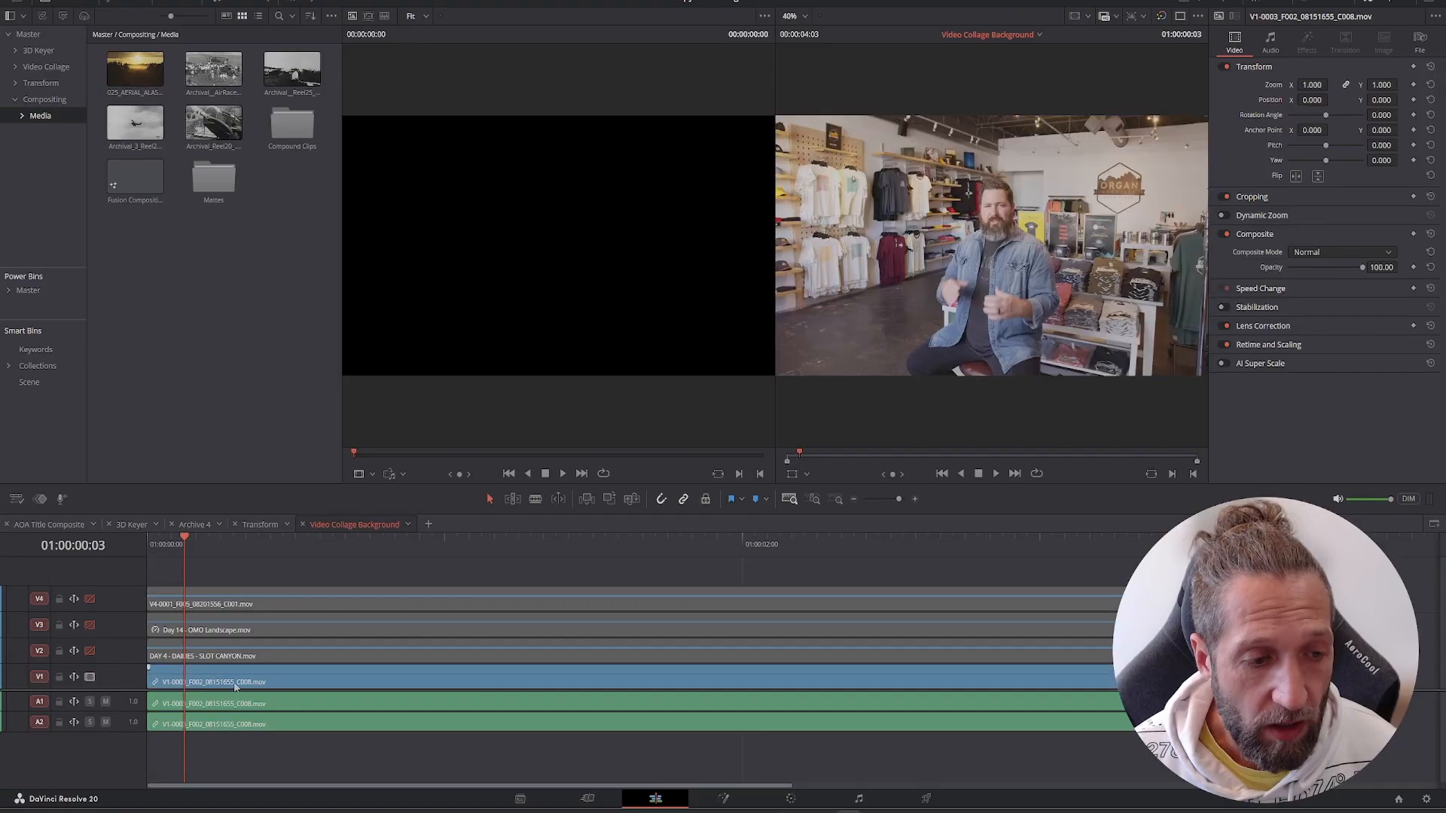
click(89, 650)
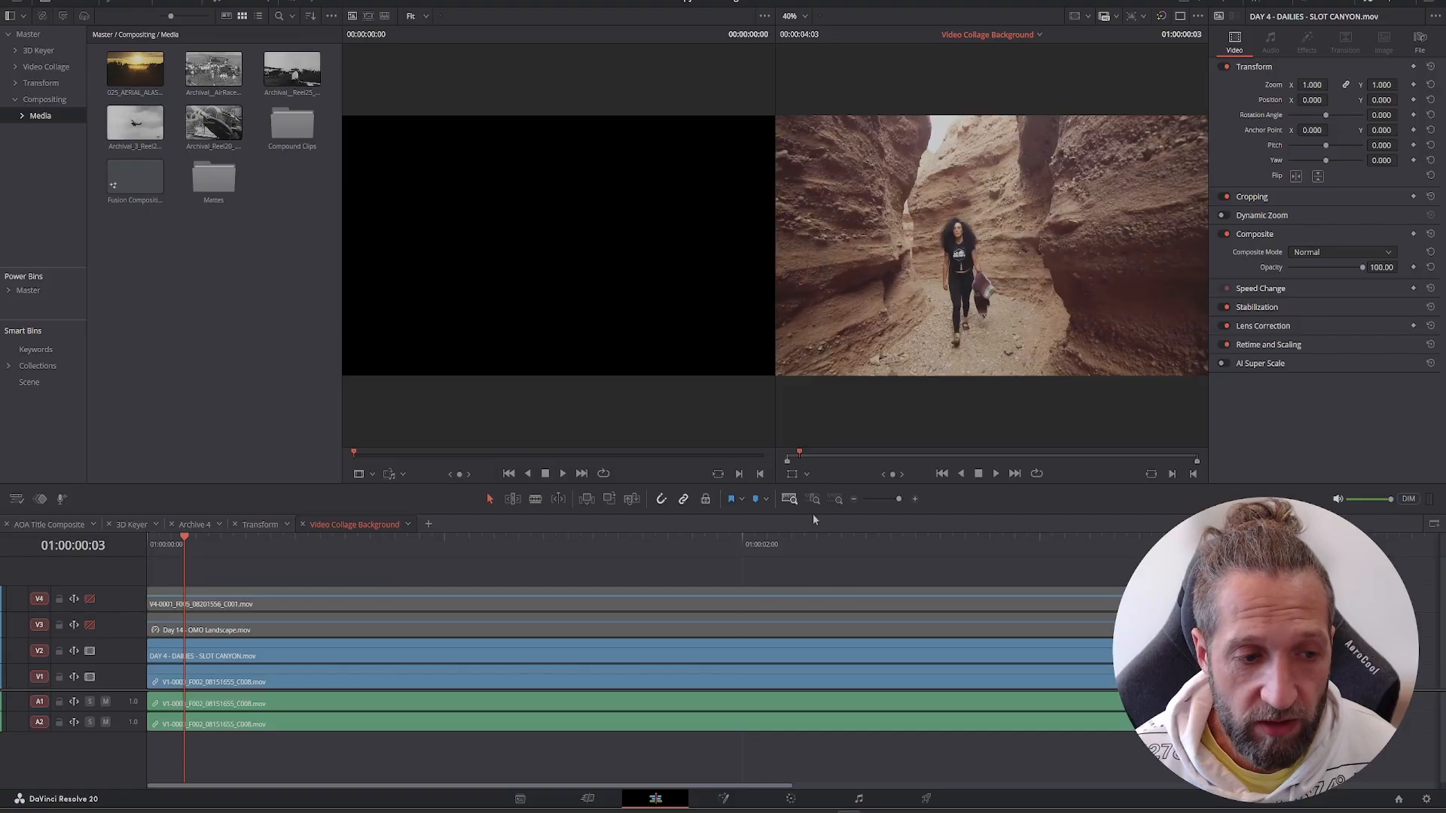
click(995, 473)
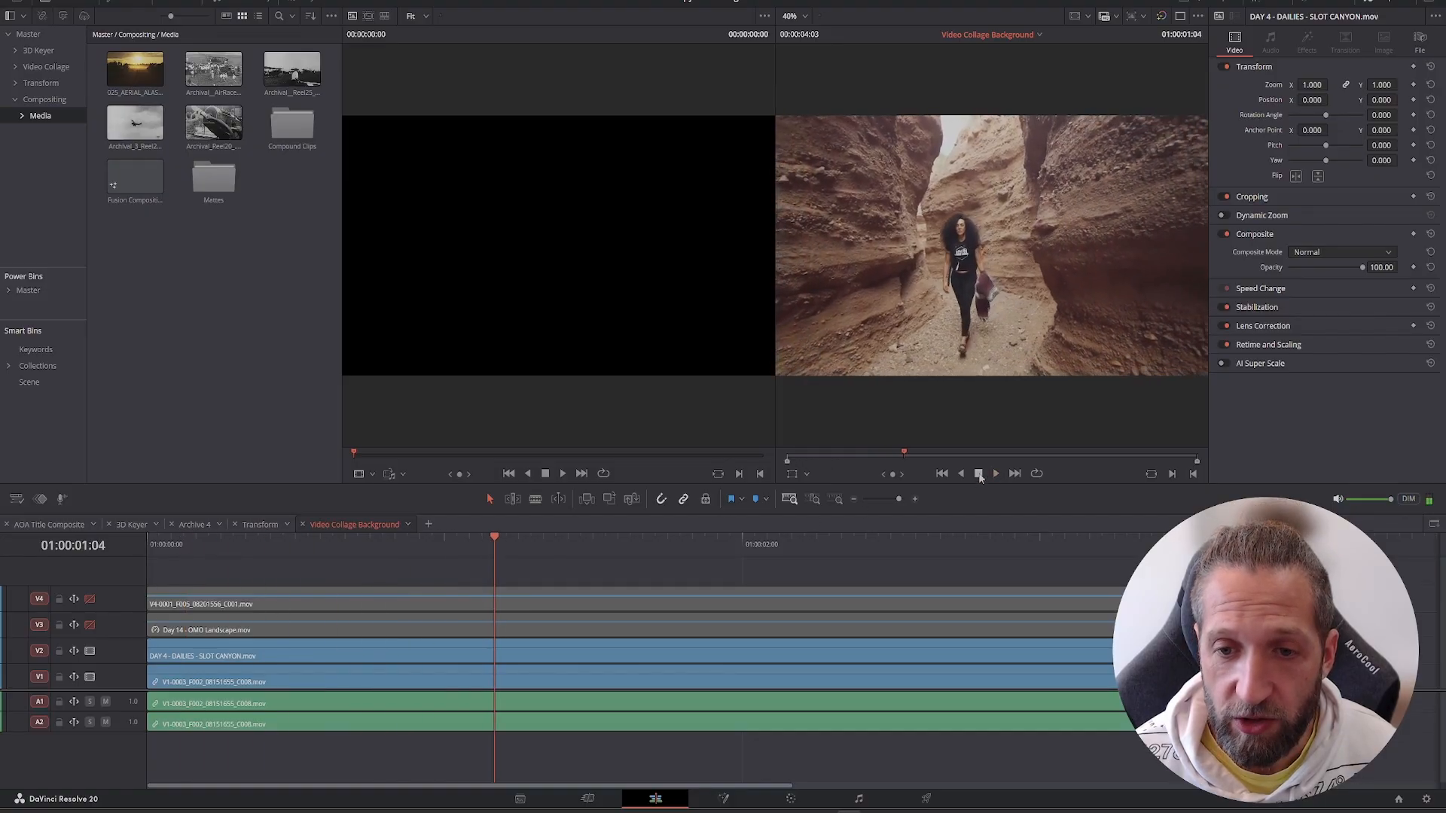
click(979, 473)
Step: Enable video track V3 and play back the Day 14 - OMO Landscape.mov clip
click(89, 625)
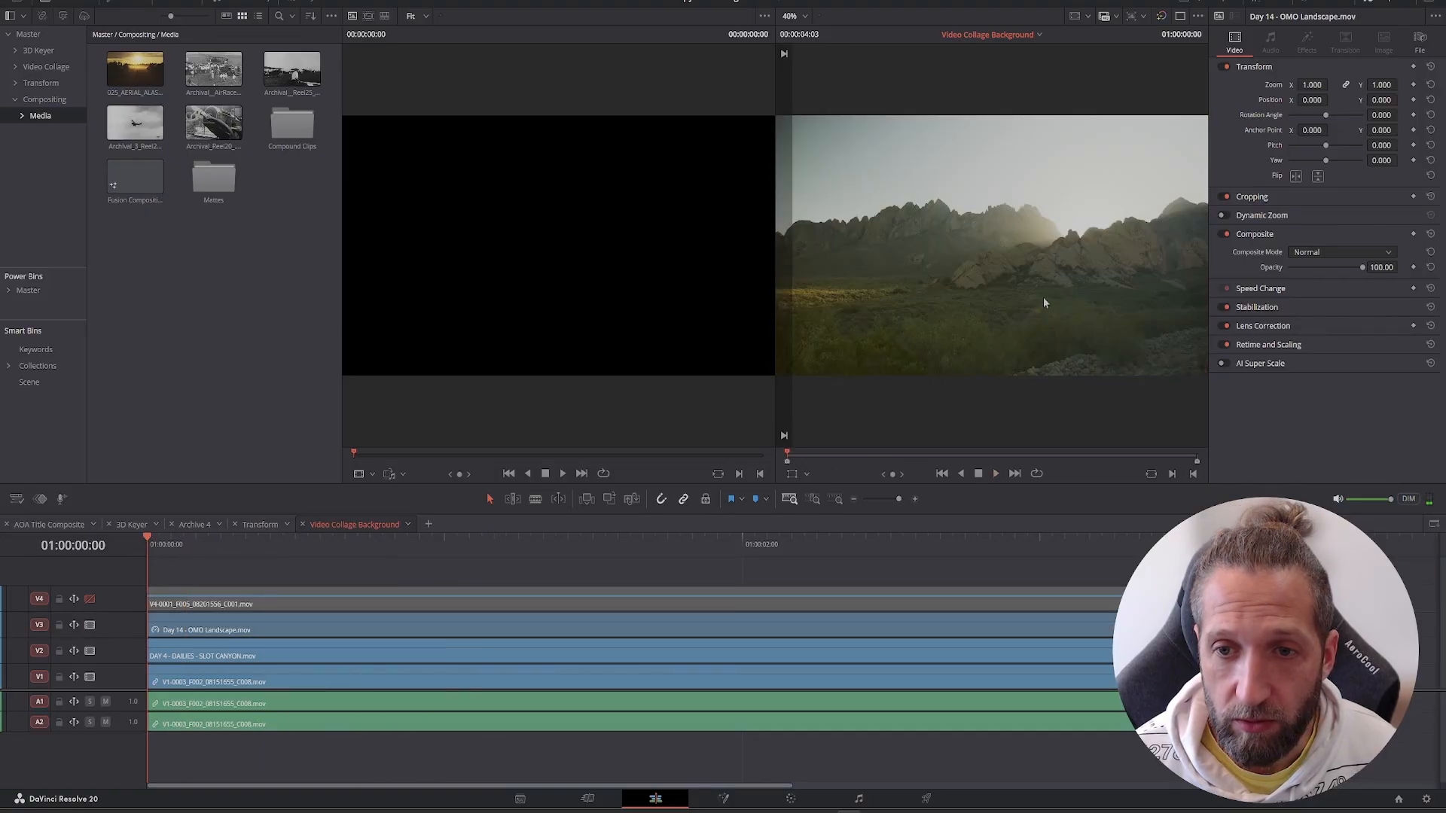
click(996, 473)
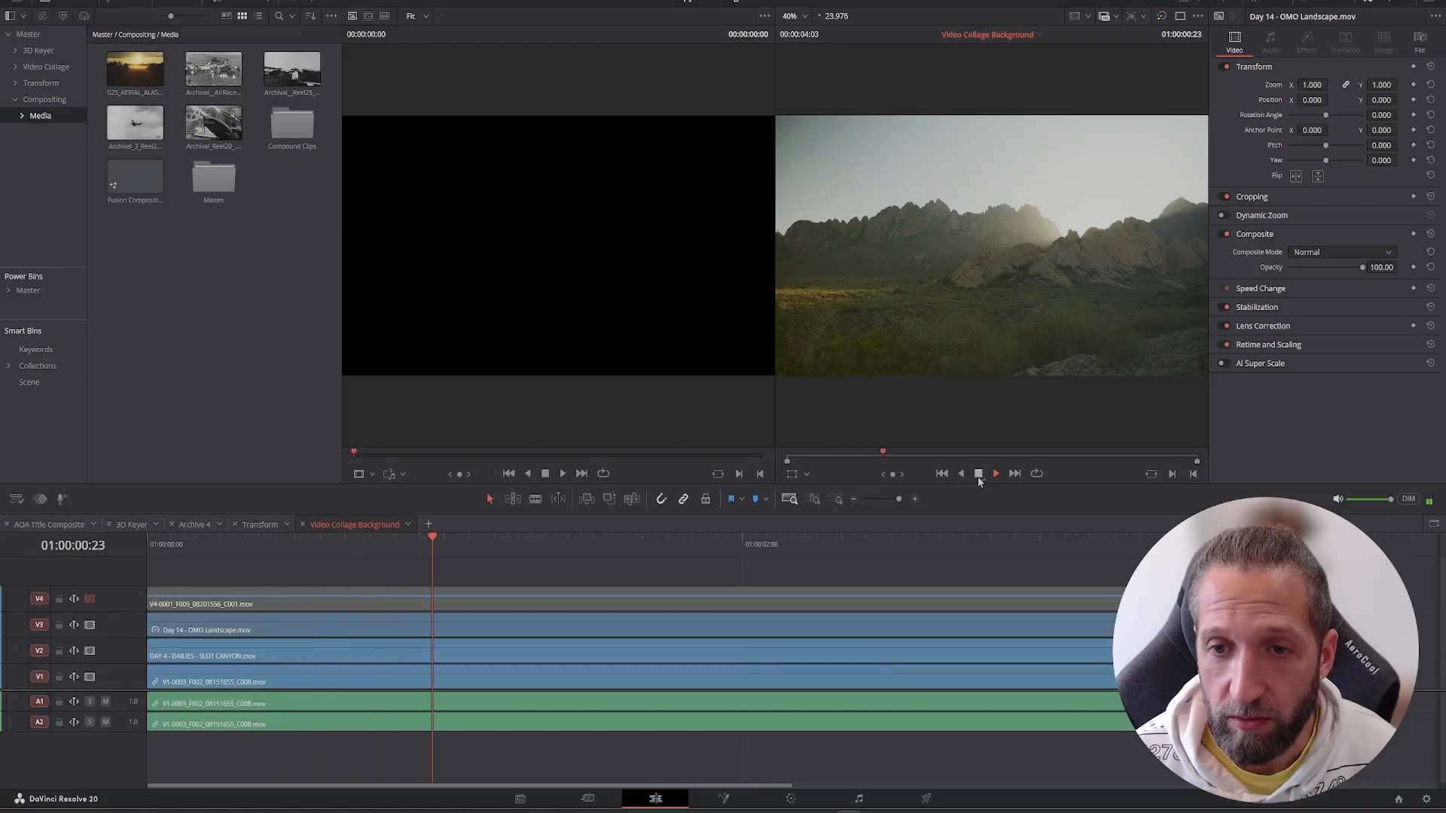
click(978, 473)
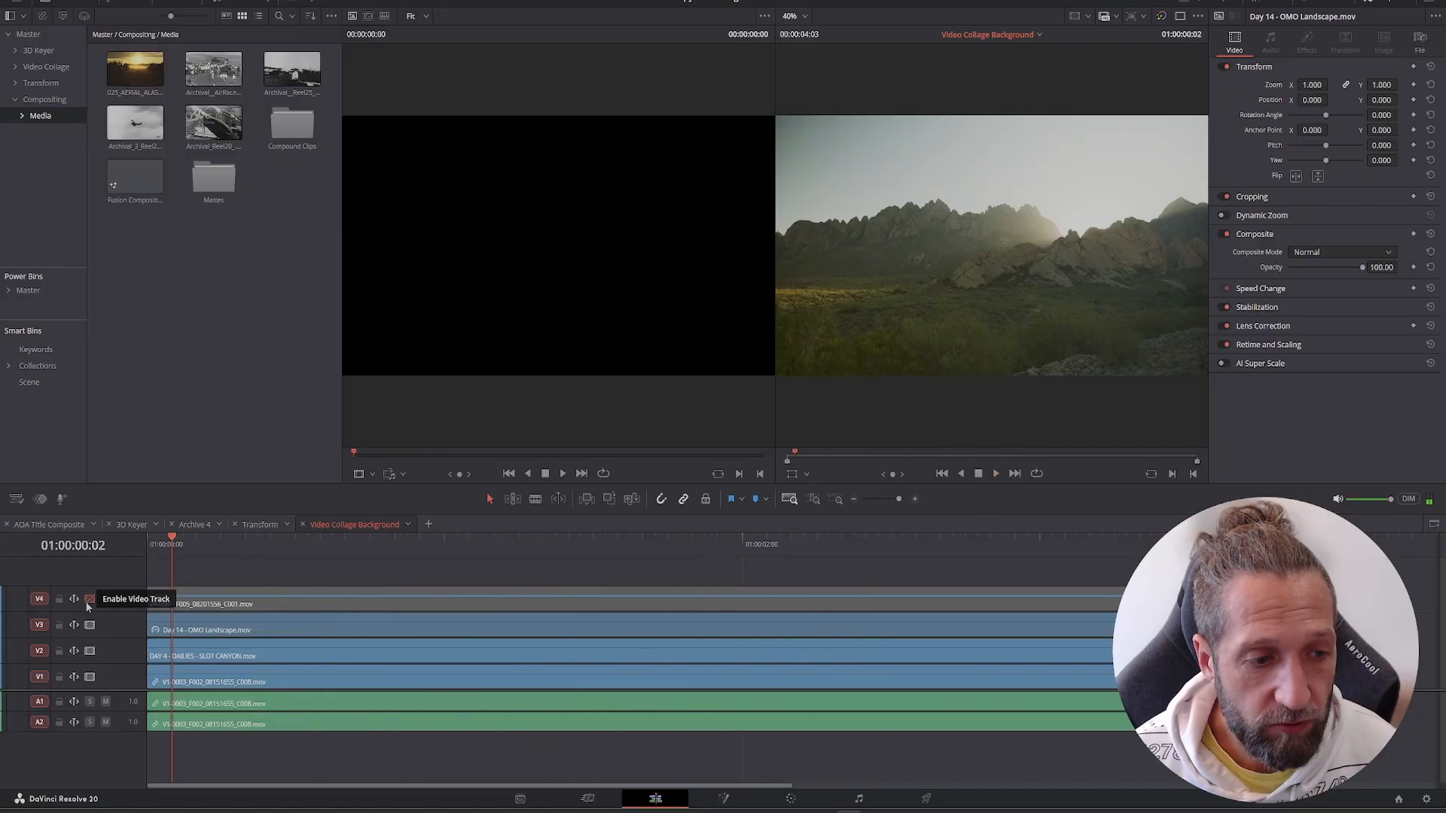
Step: Enable video track V4, preview its mountain clip, and select that clip with the playhead at the start of the timeline
click(89, 600)
click(995, 474)
click(978, 474)
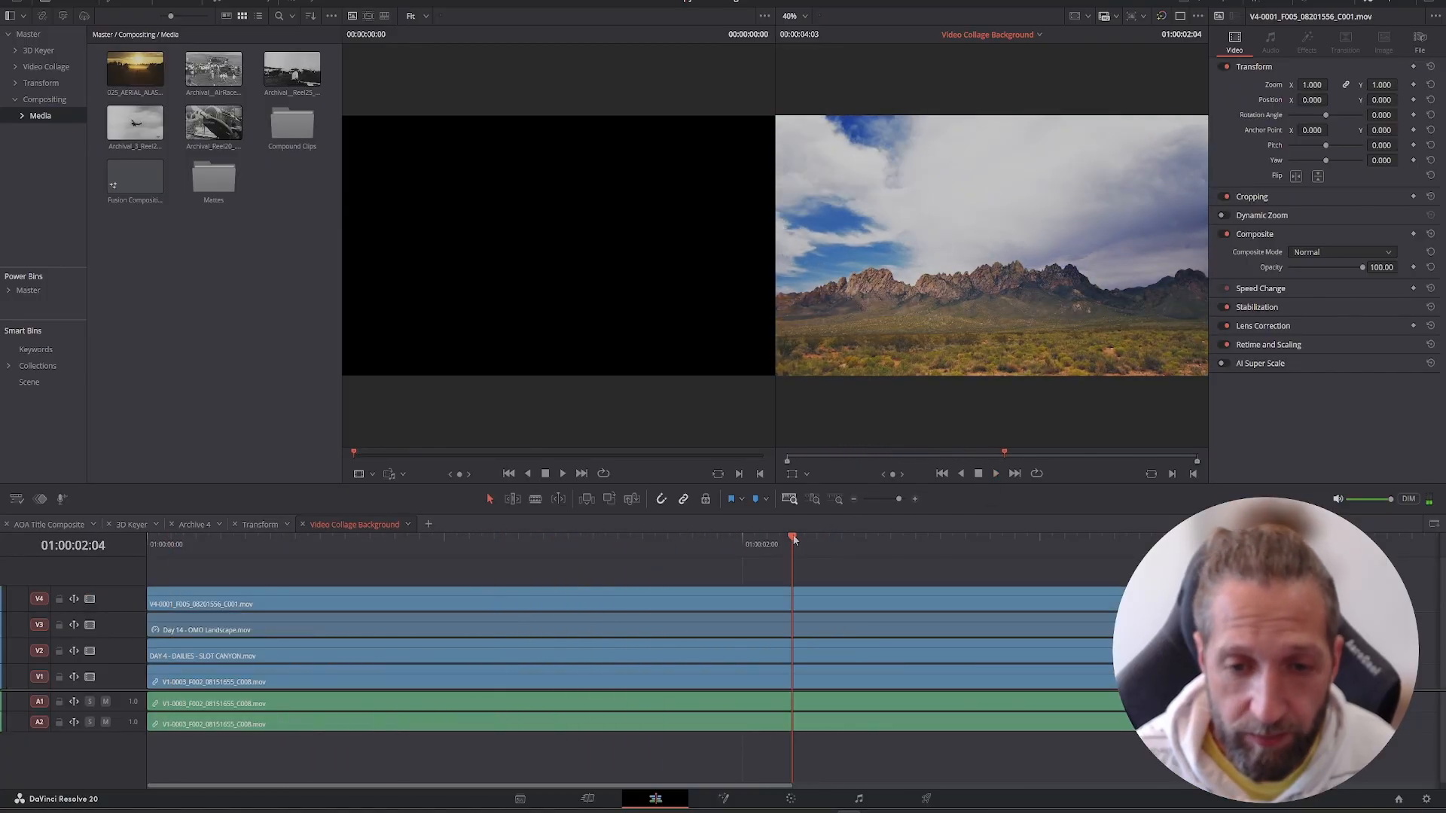
drag(794, 539, 264, 554)
key(Home)
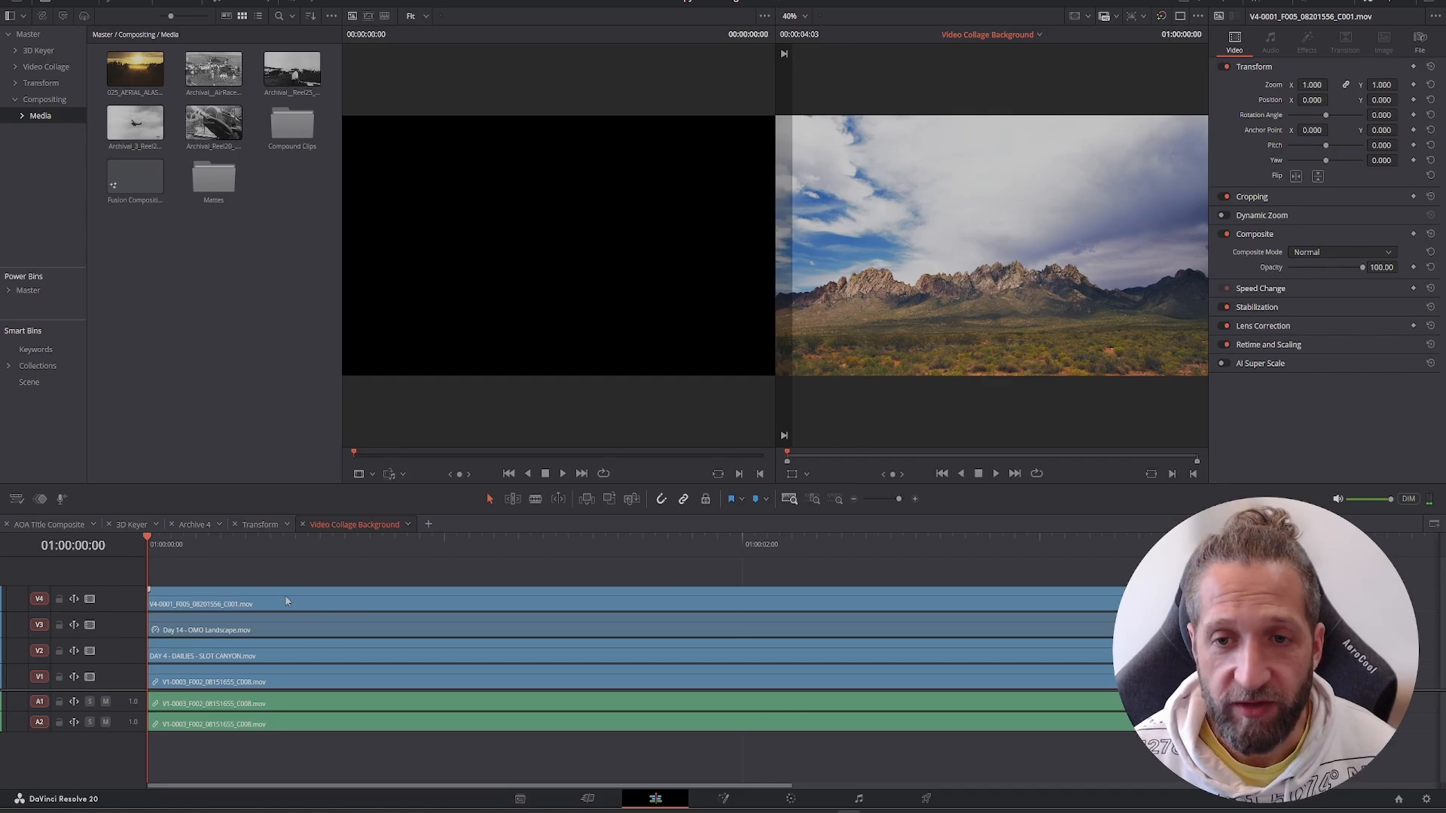
click(271, 606)
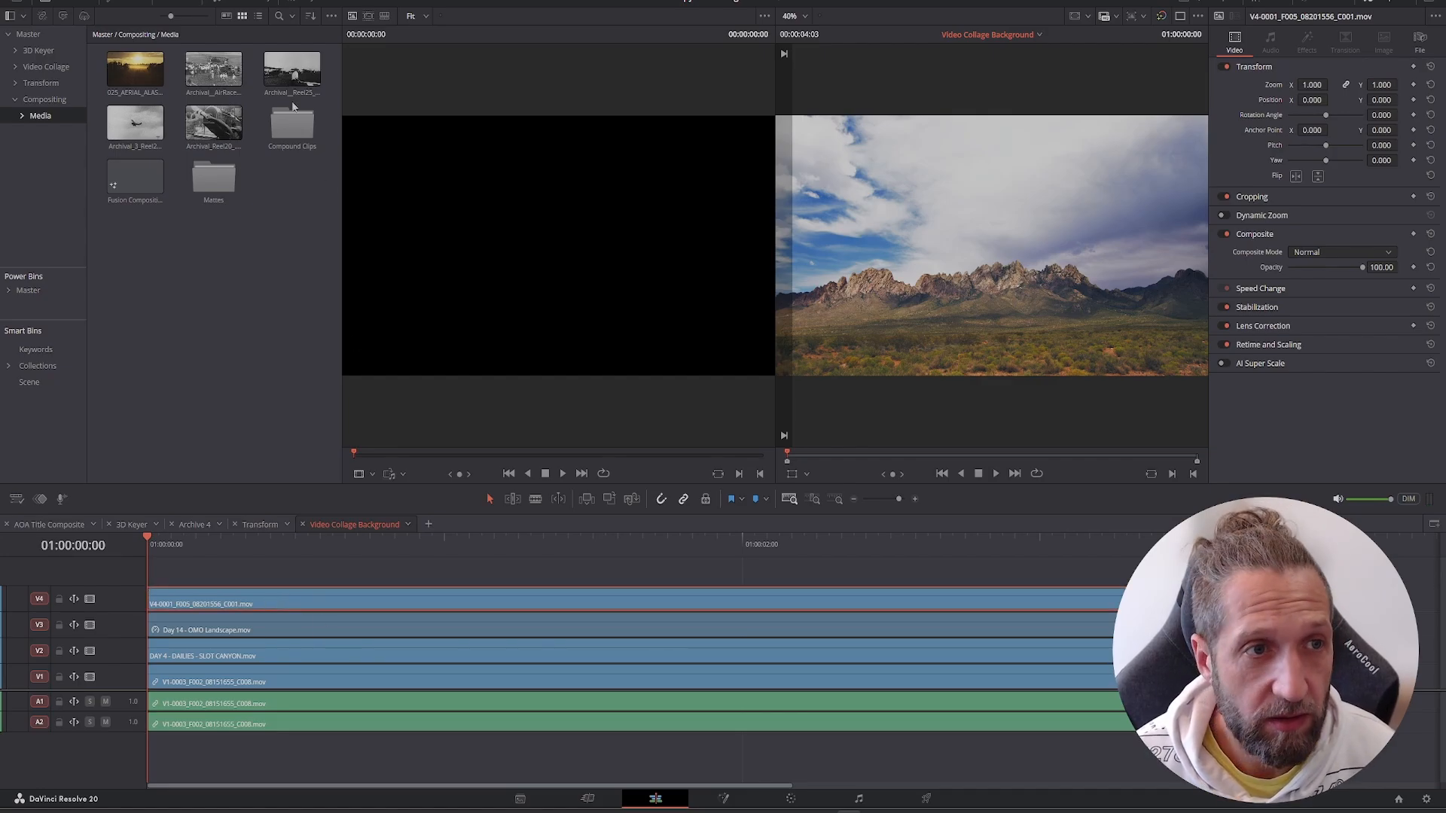
Step: Apply the Resolve FX Video Collage effect to the V4 mountain clip and turn on its layout preview
click(135, 9)
double_click(142, 387)
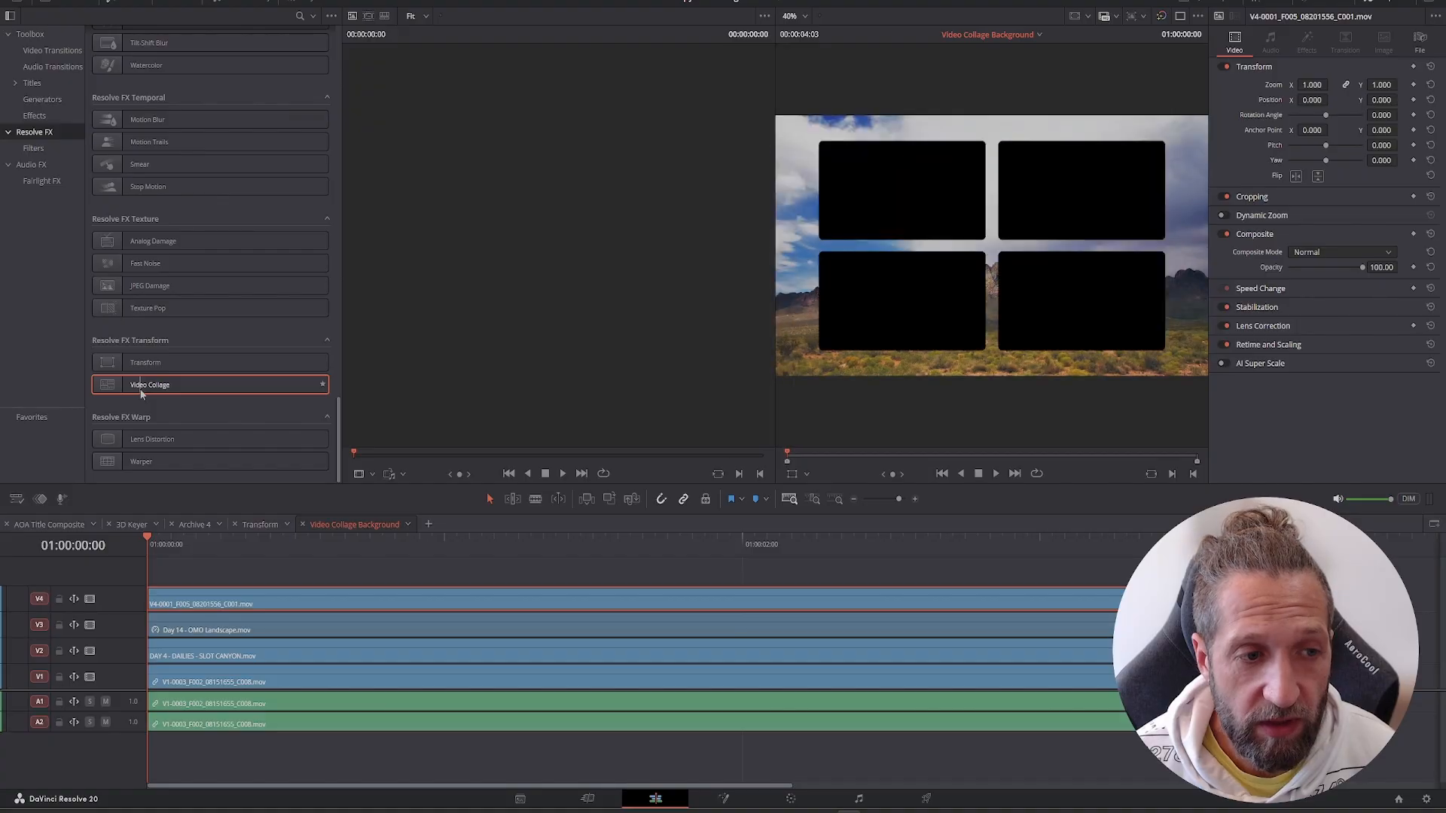
double_click(157, 391)
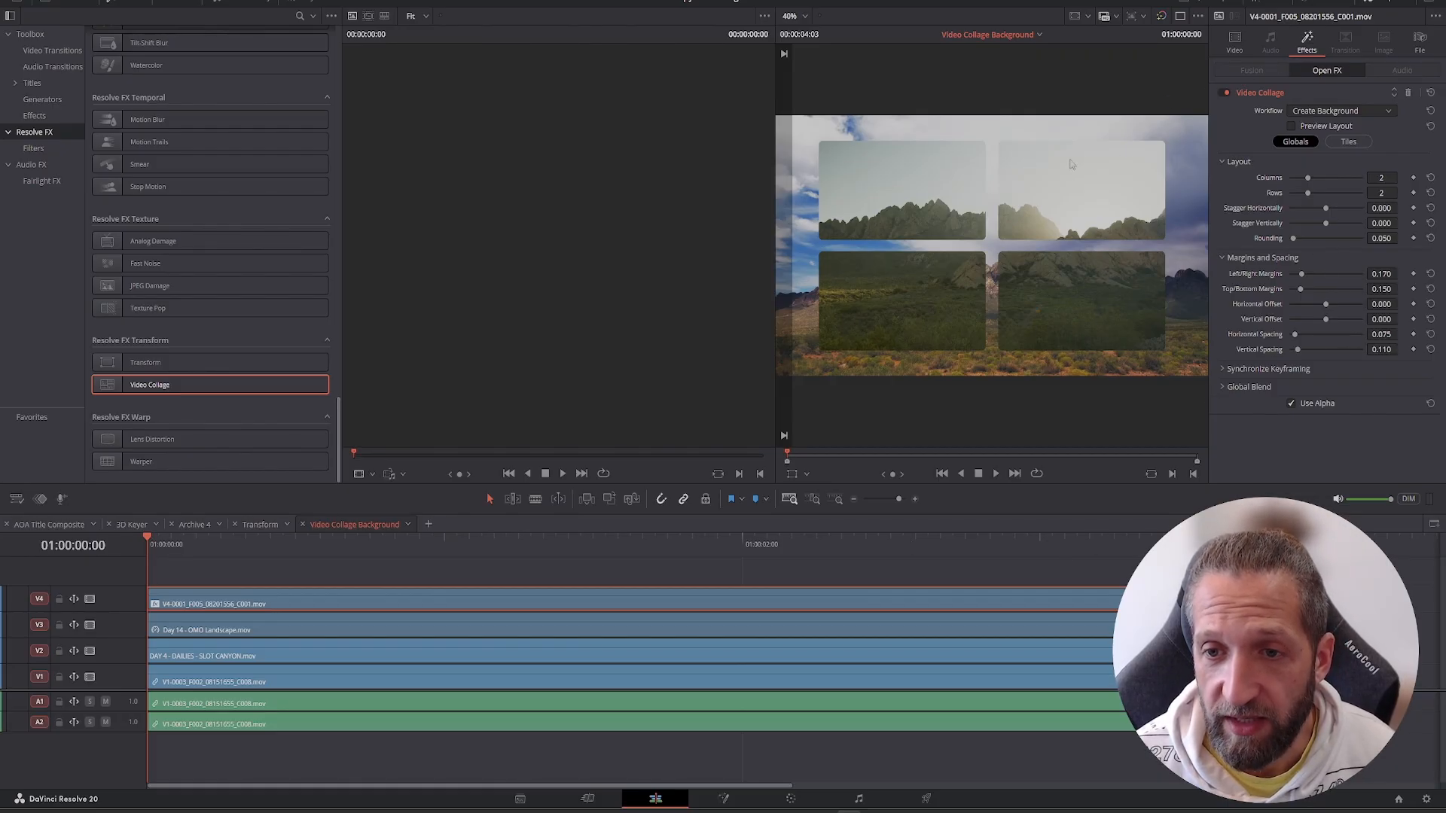
click(1291, 126)
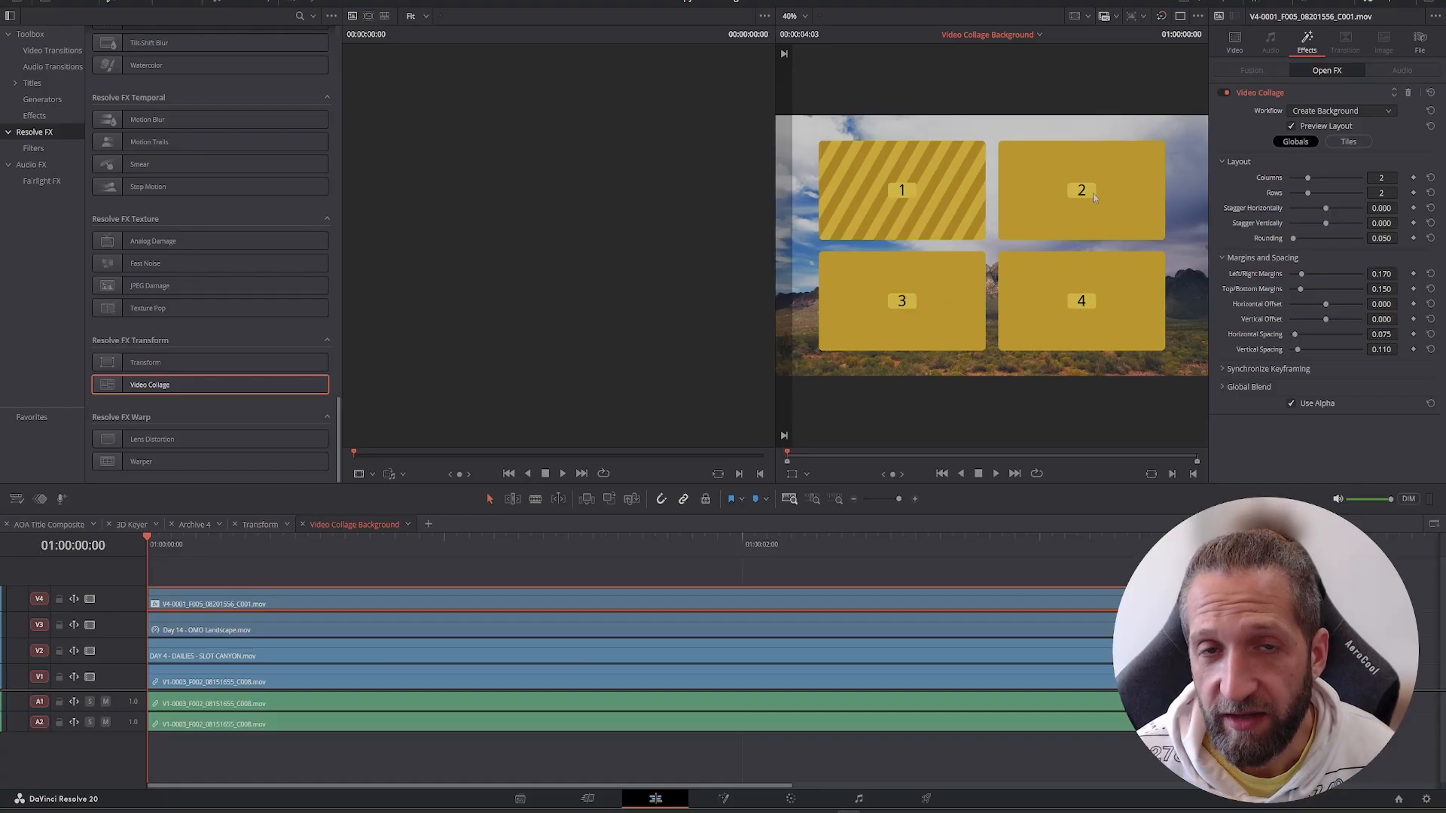
Step: Make Tile 4 the active tile, enable Manual Tile Management, and delete that tile from the collage
click(1358, 142)
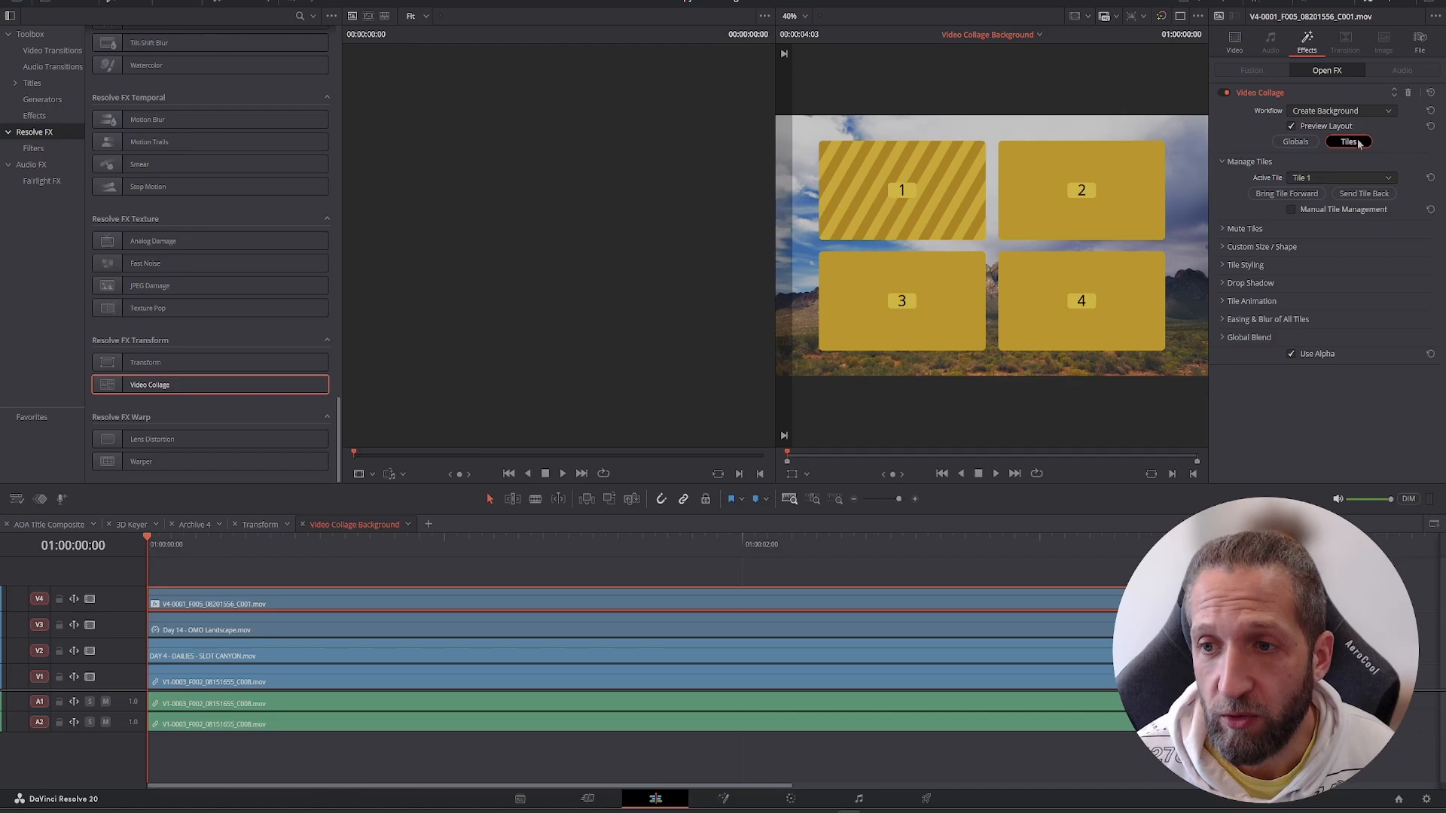
click(1389, 178)
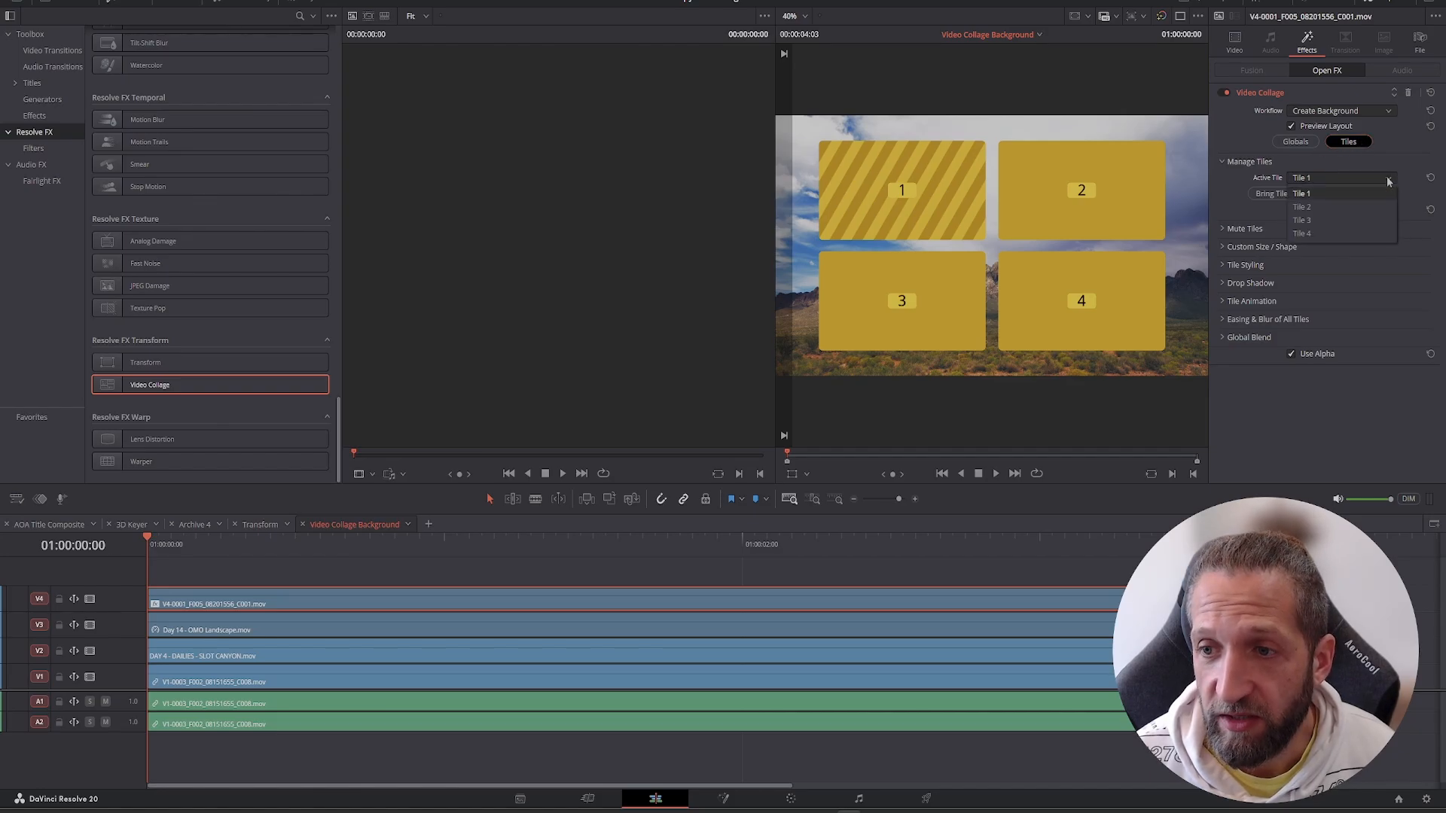
click(1304, 234)
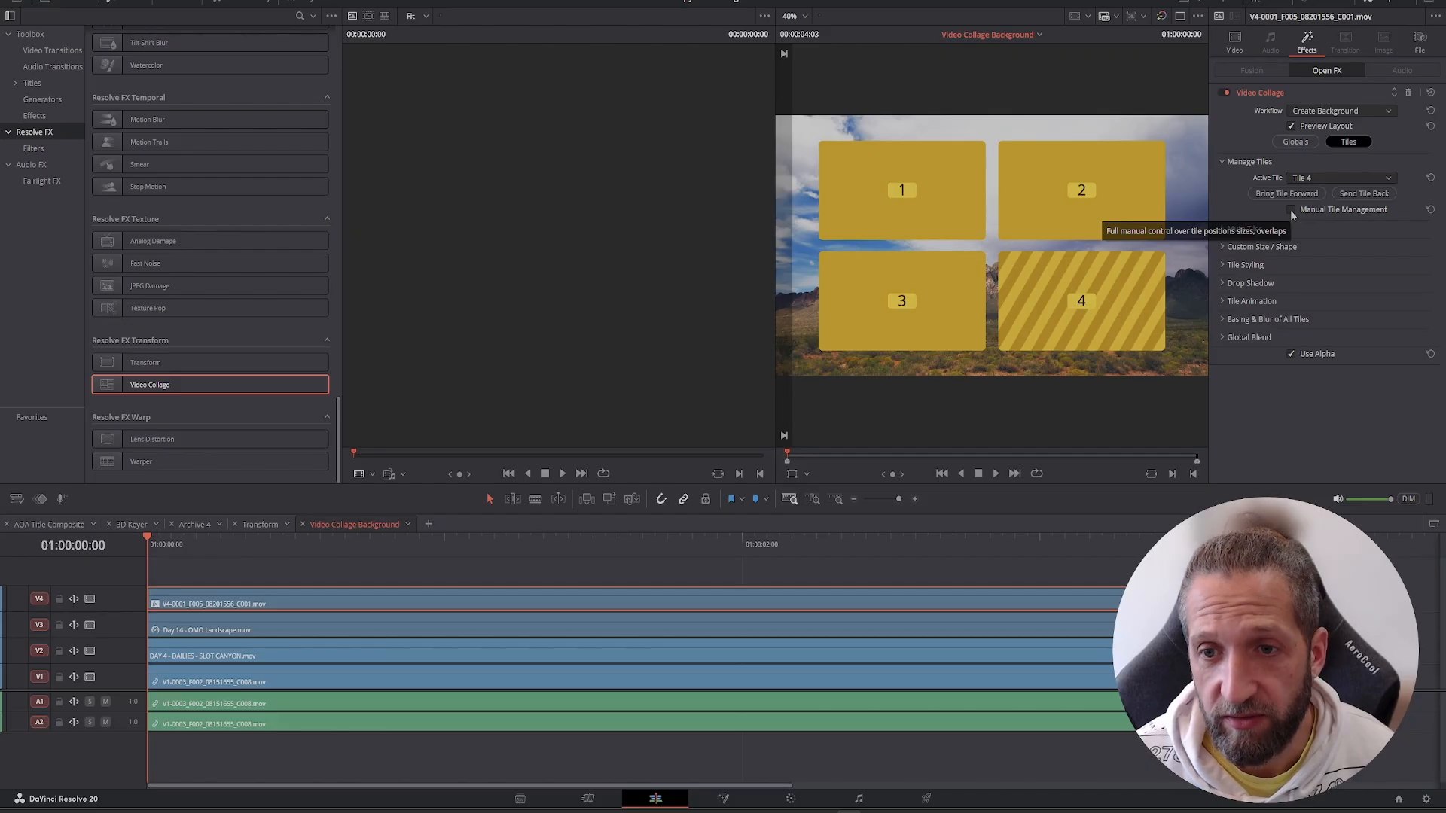
click(1291, 211)
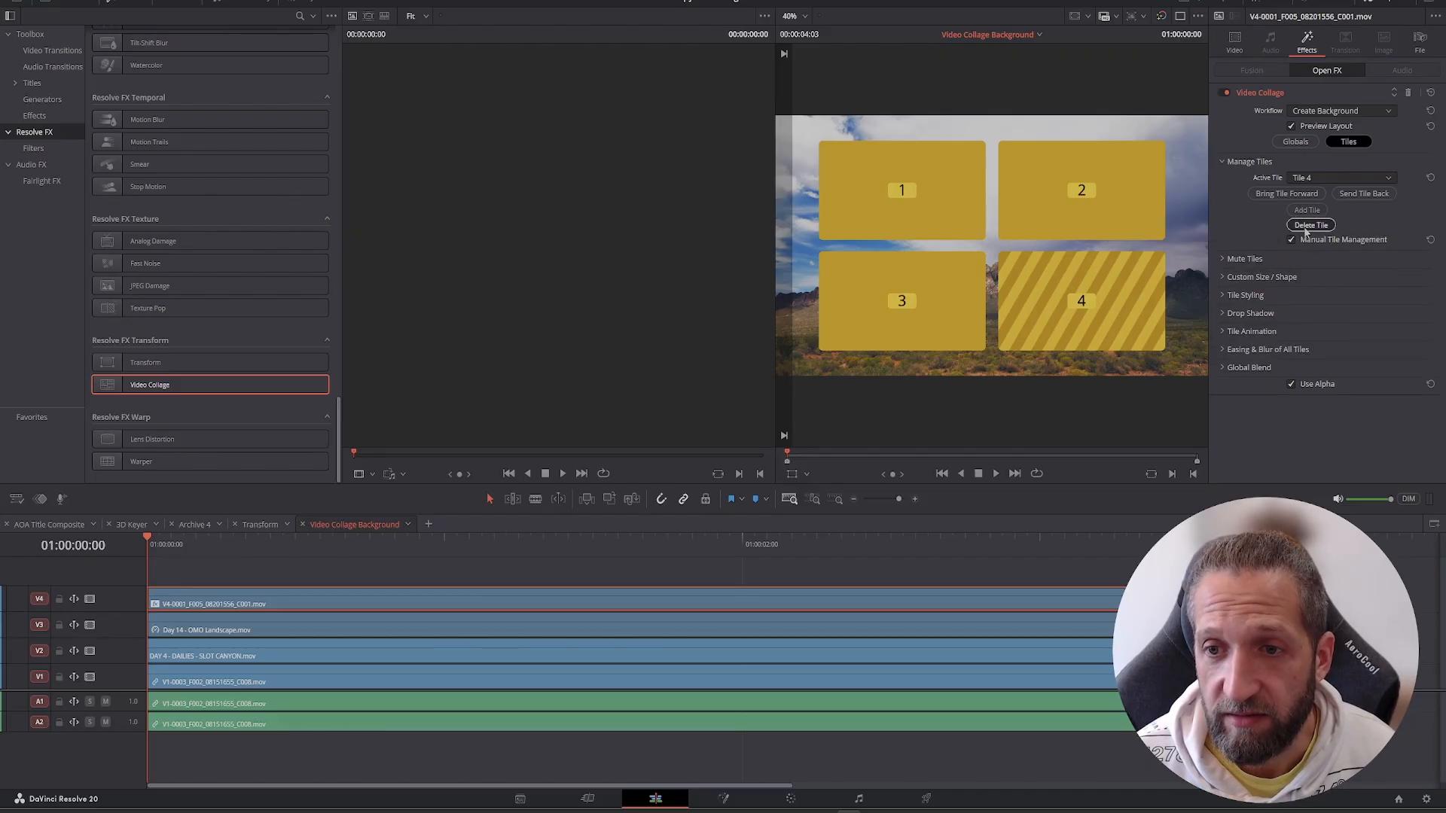
click(1310, 226)
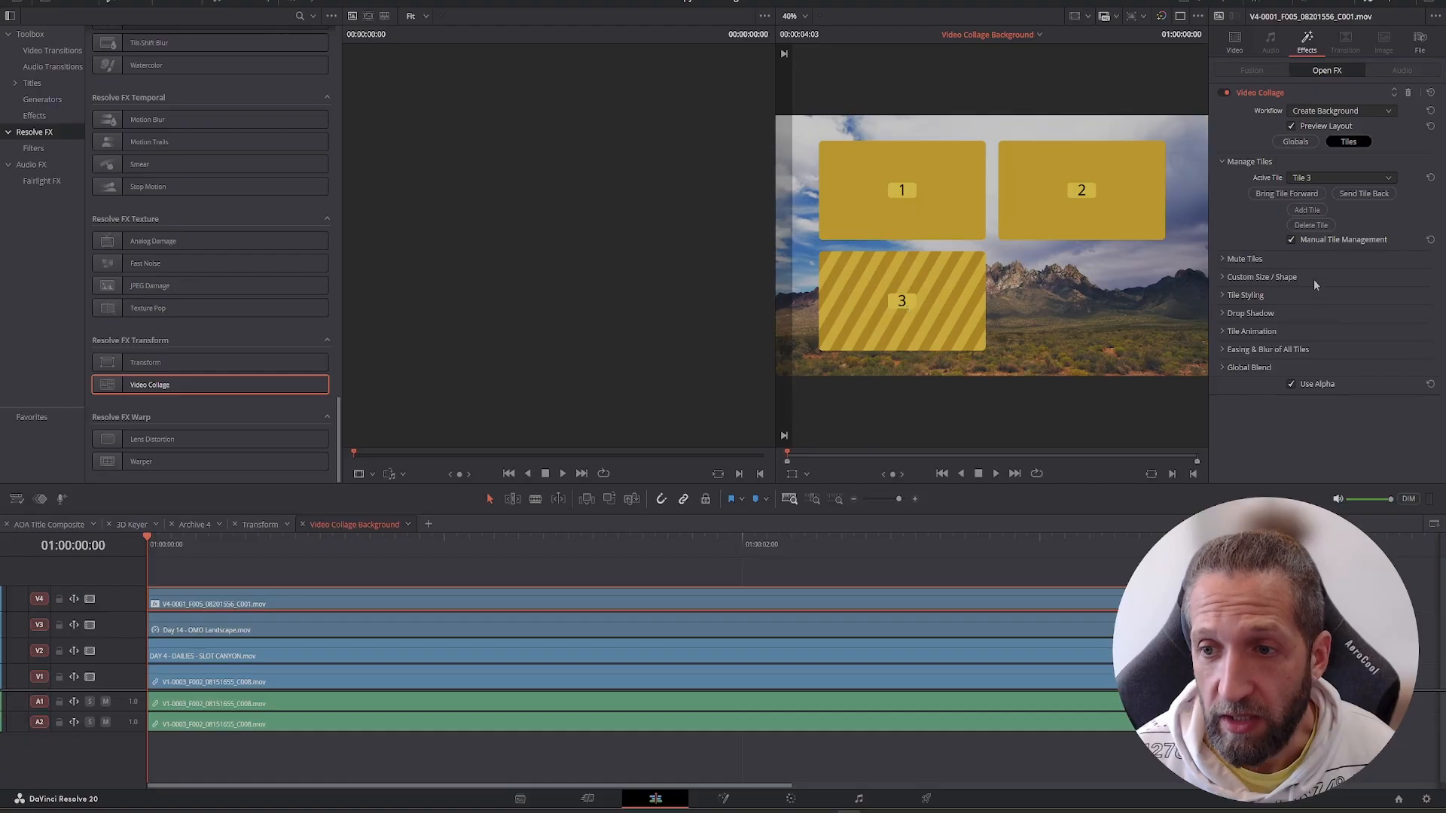
Step: Extend Tile 2 over both rows by setting its End Row to 2 in the custom size settings
click(1222, 278)
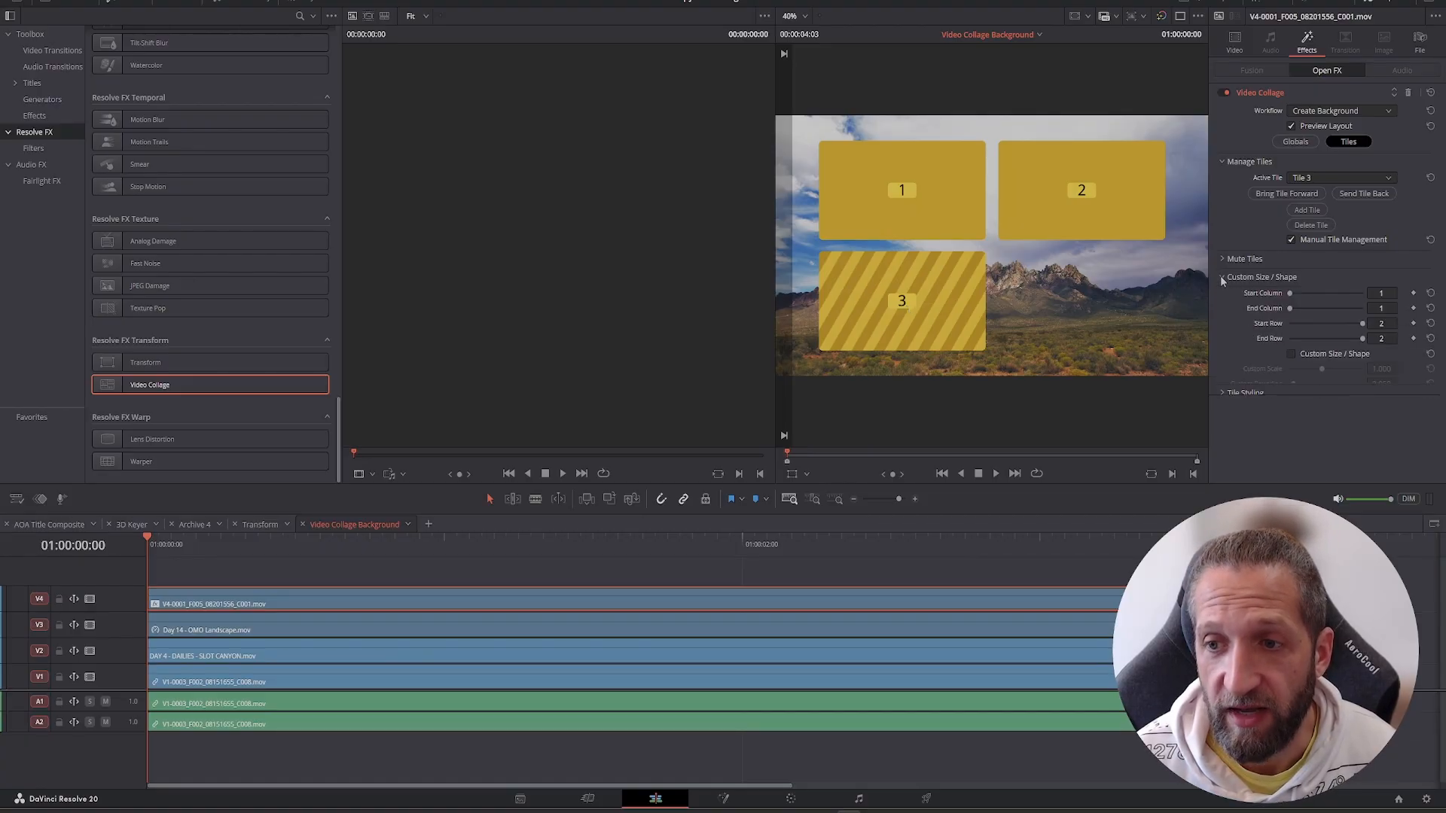
click(1319, 181)
click(1302, 212)
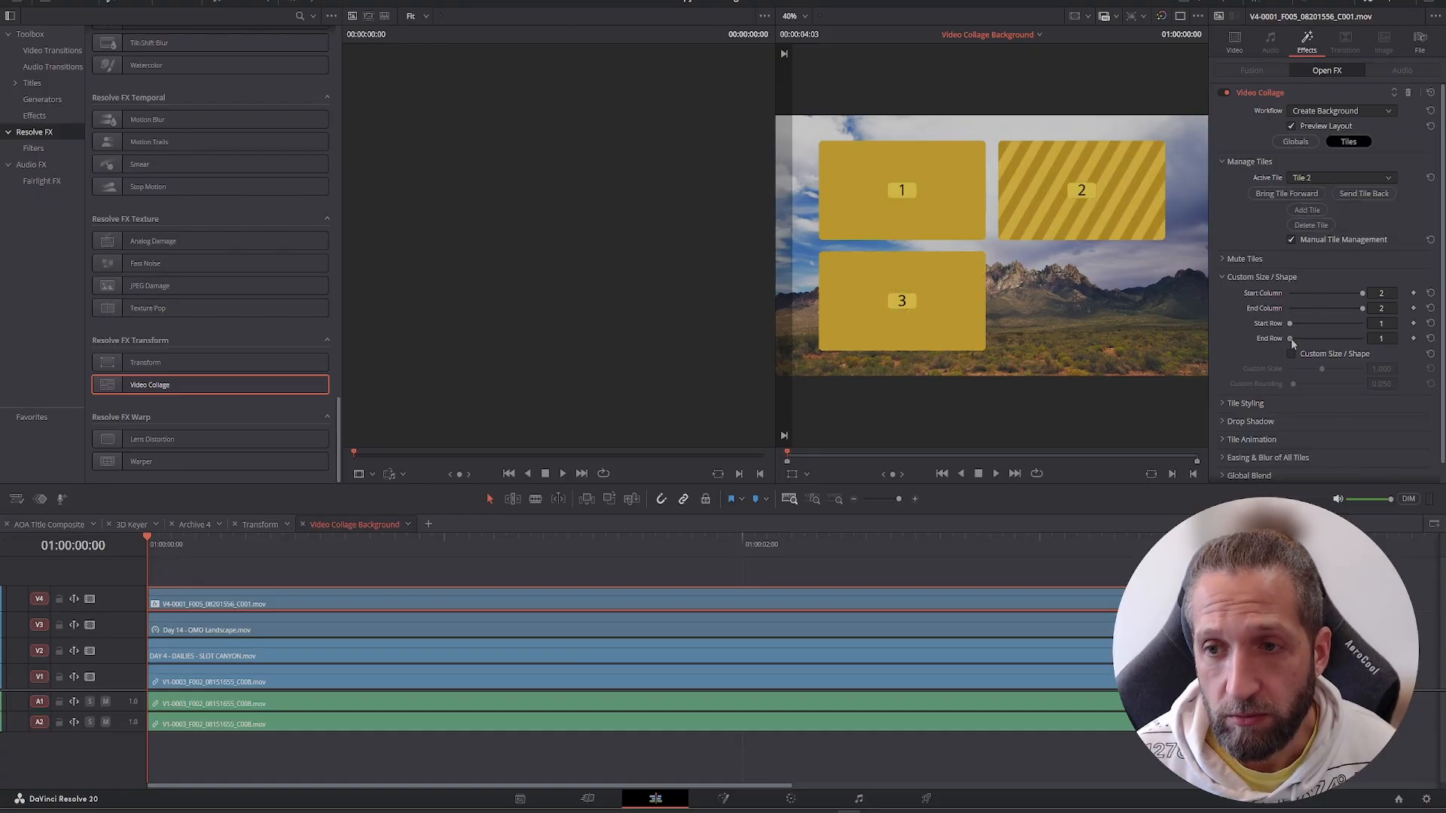
drag(1291, 338, 1340, 345)
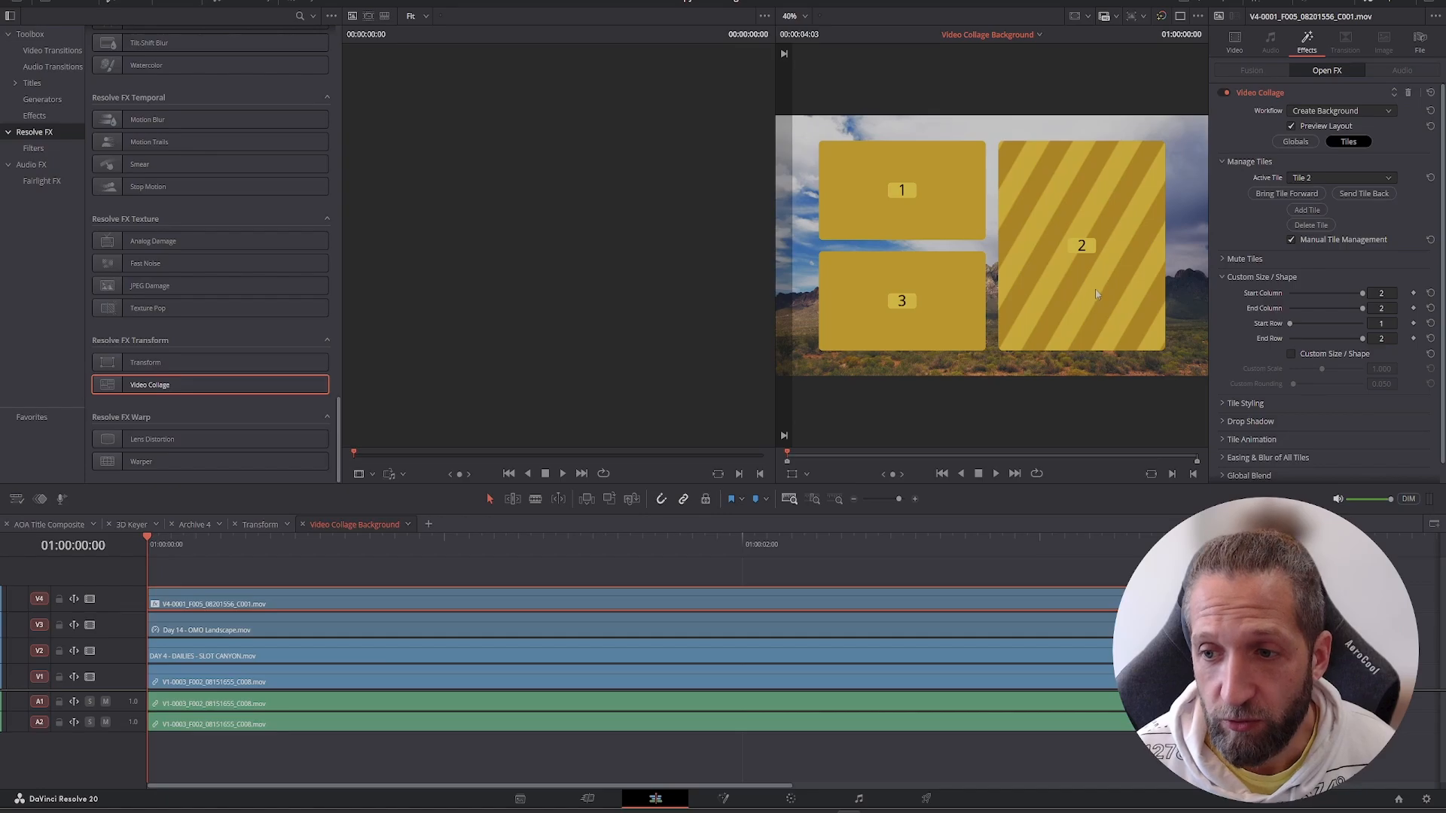
click(1222, 278)
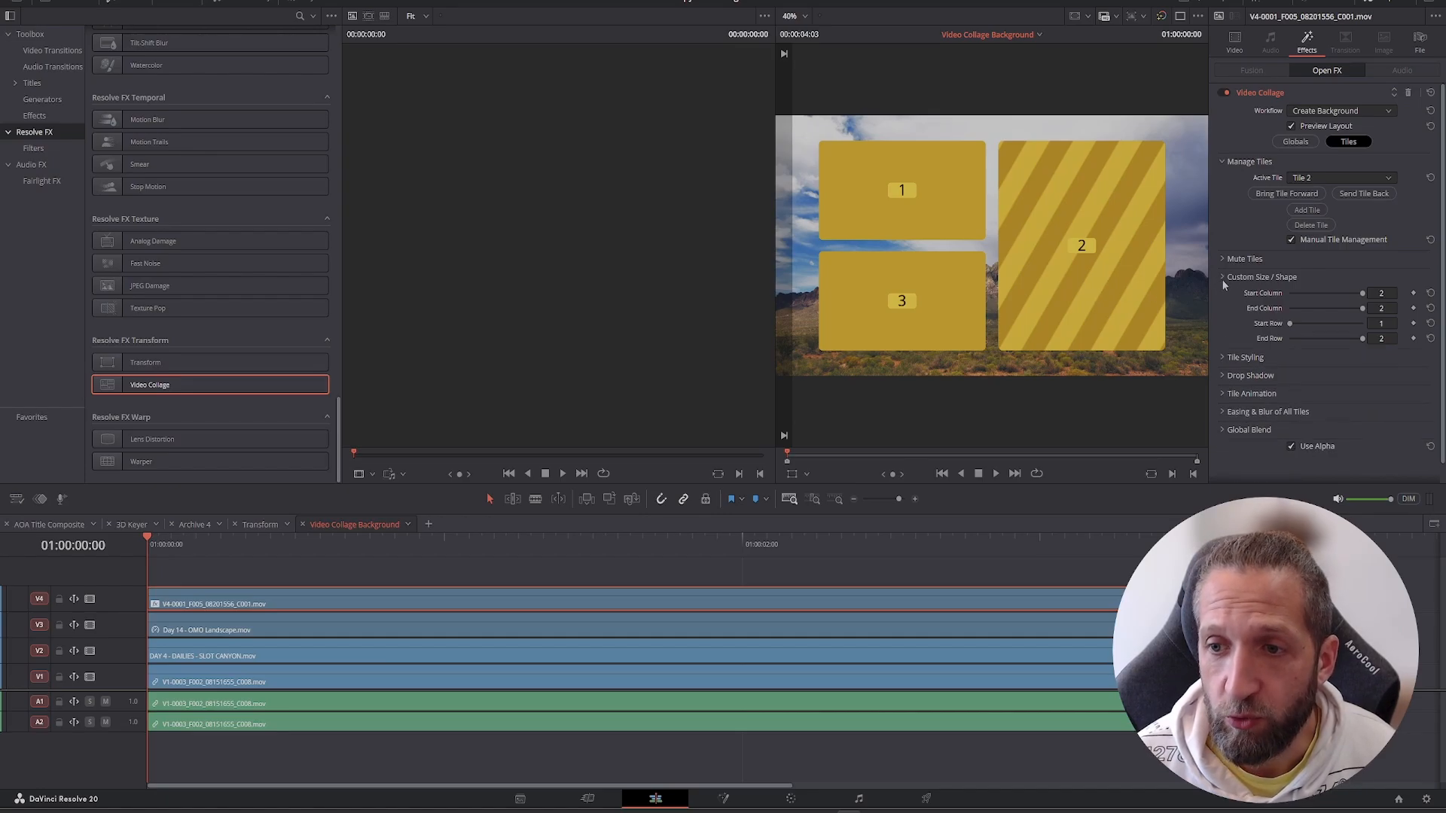
Step: Set the Tile Color of all tiles to blue #3015ff in the tile styling
click(1246, 296)
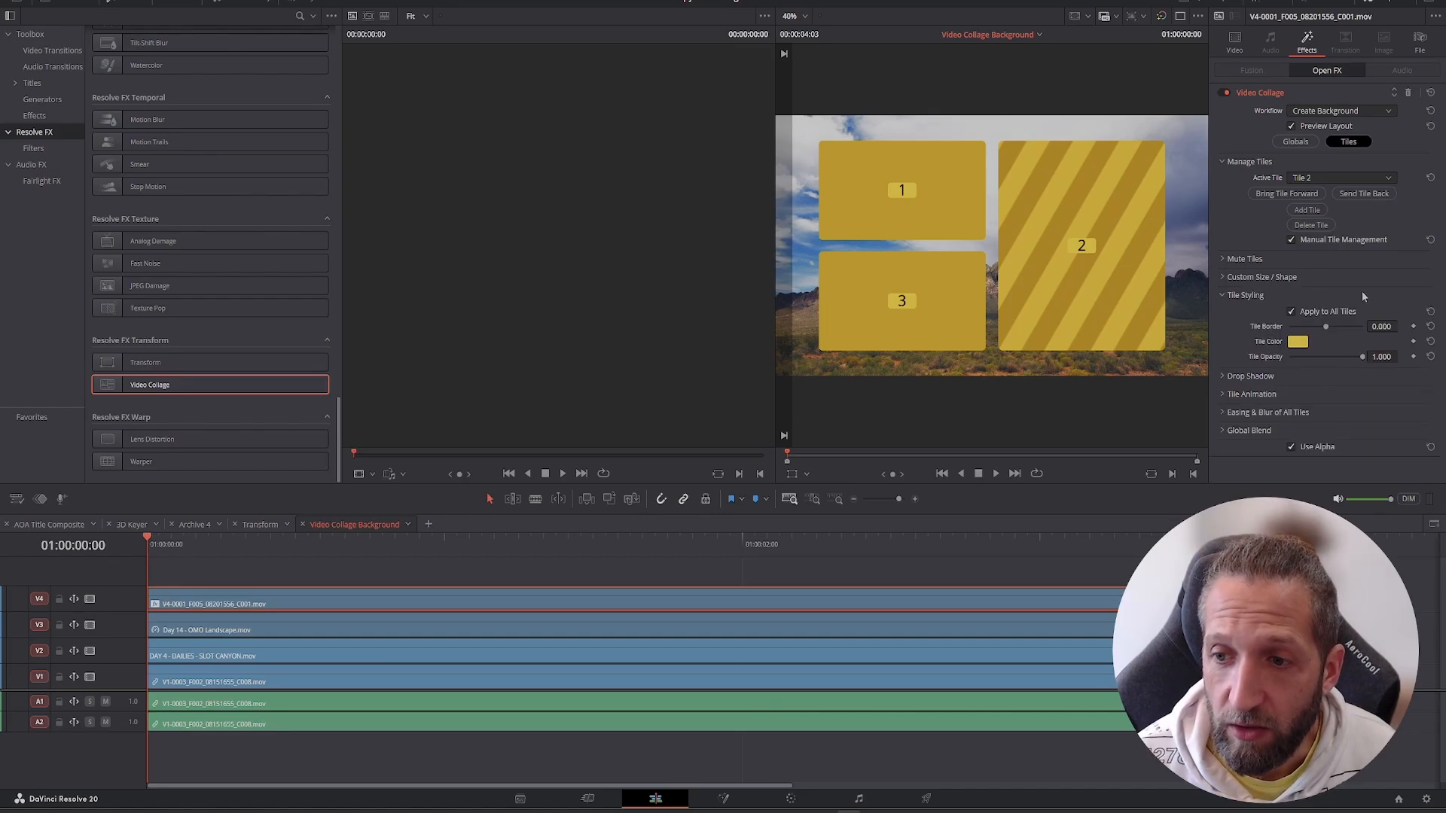
click(1298, 343)
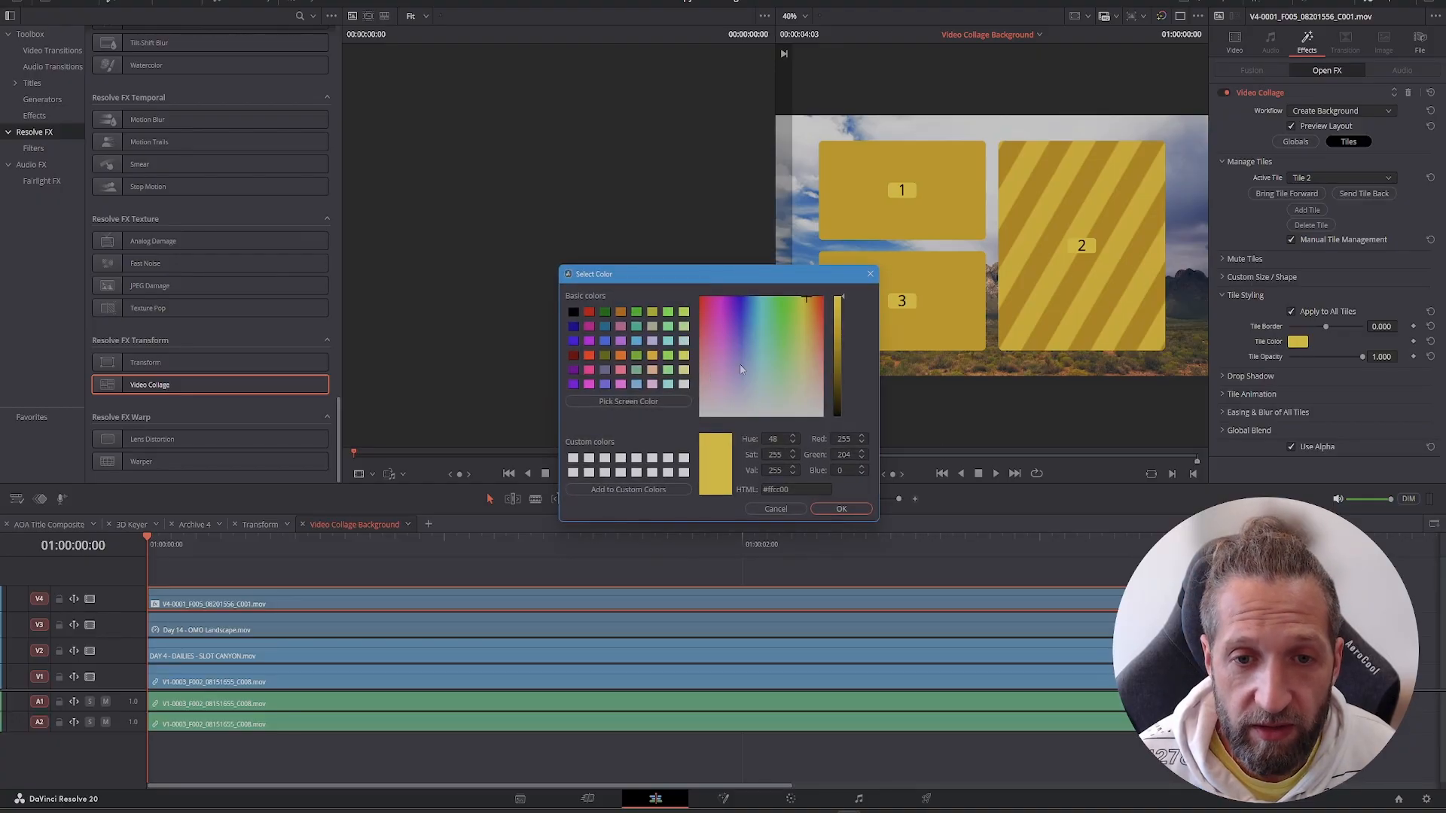
click(738, 306)
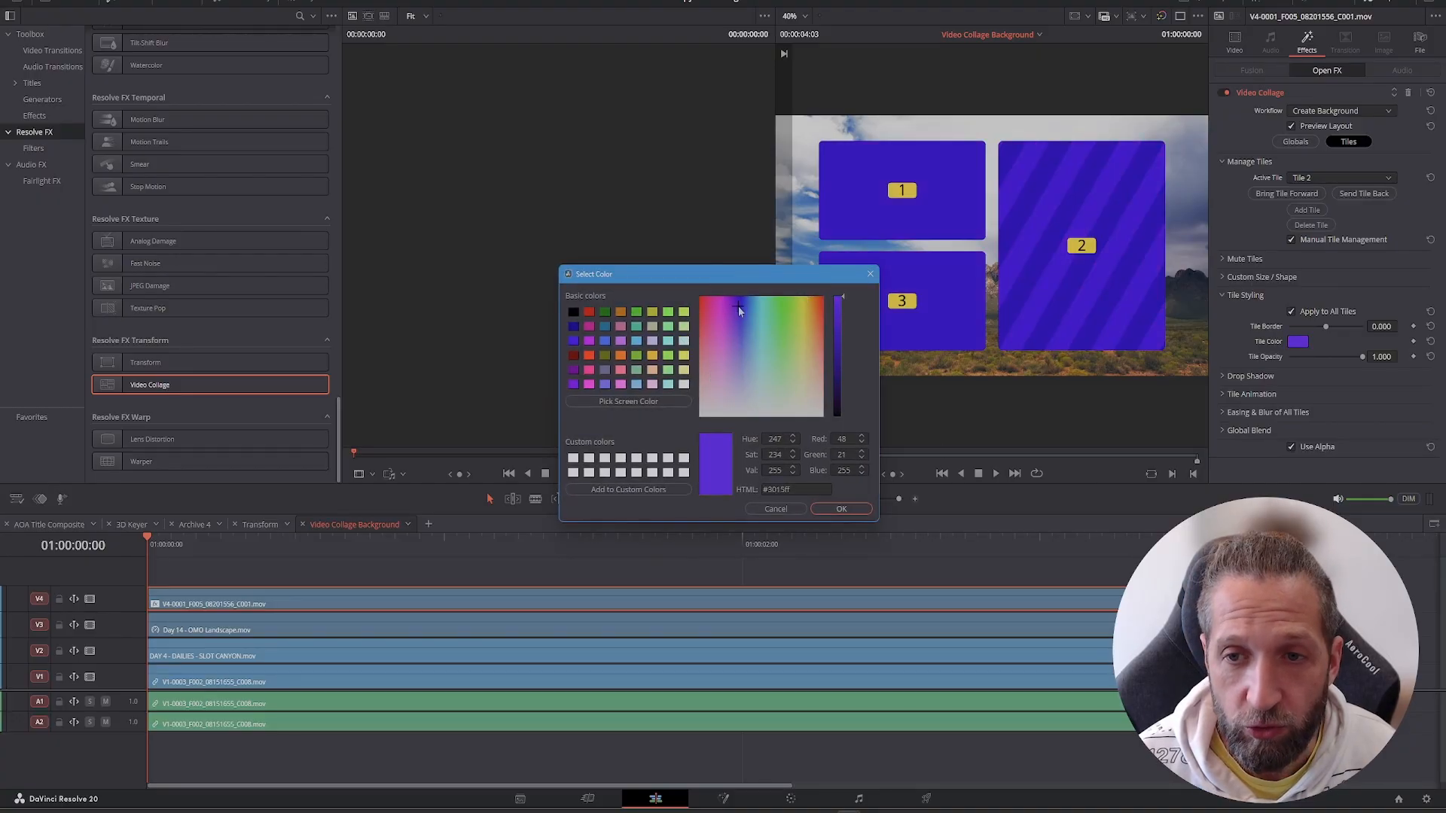
click(859, 511)
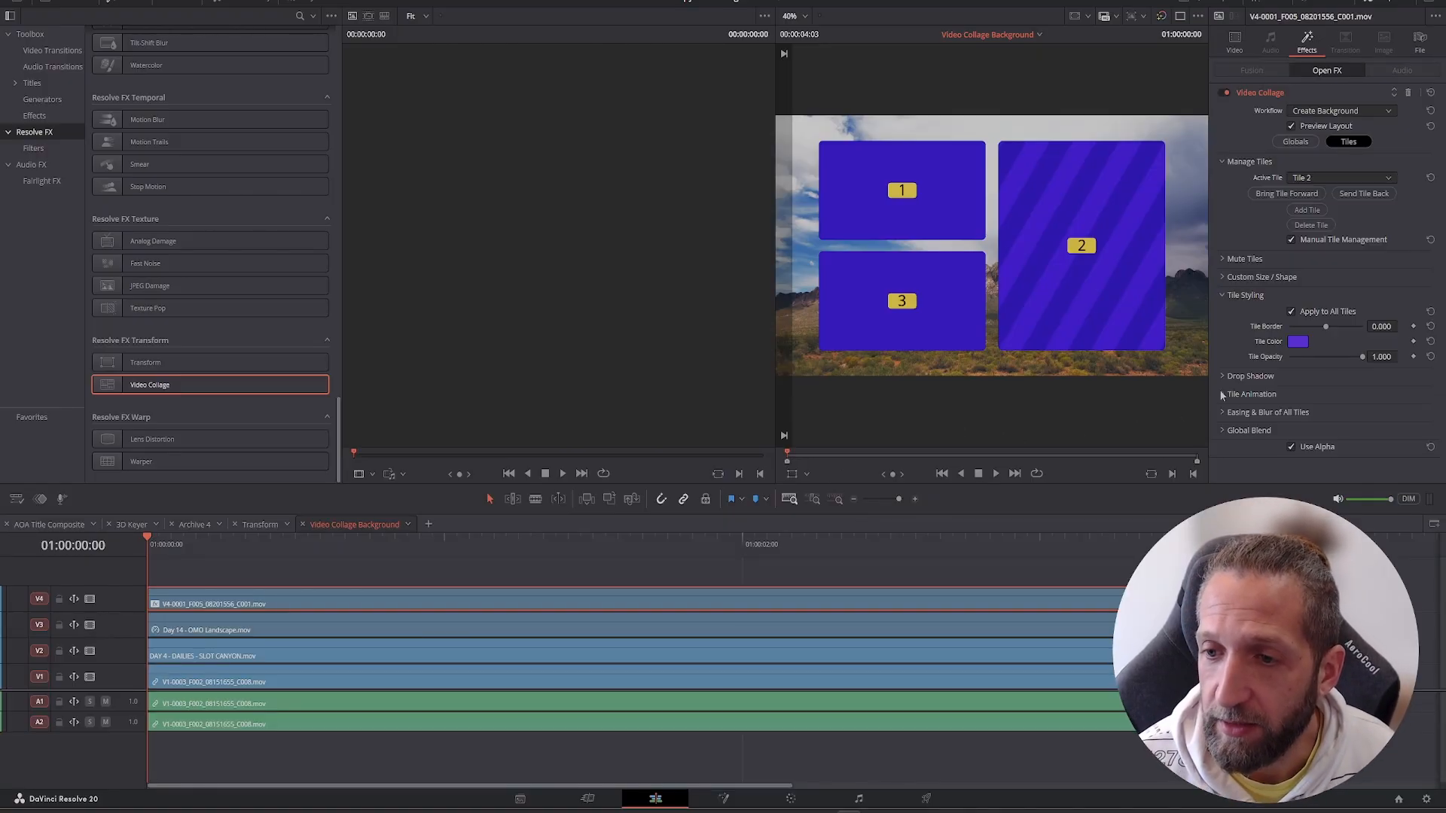
drag(1354, 358, 1404, 353)
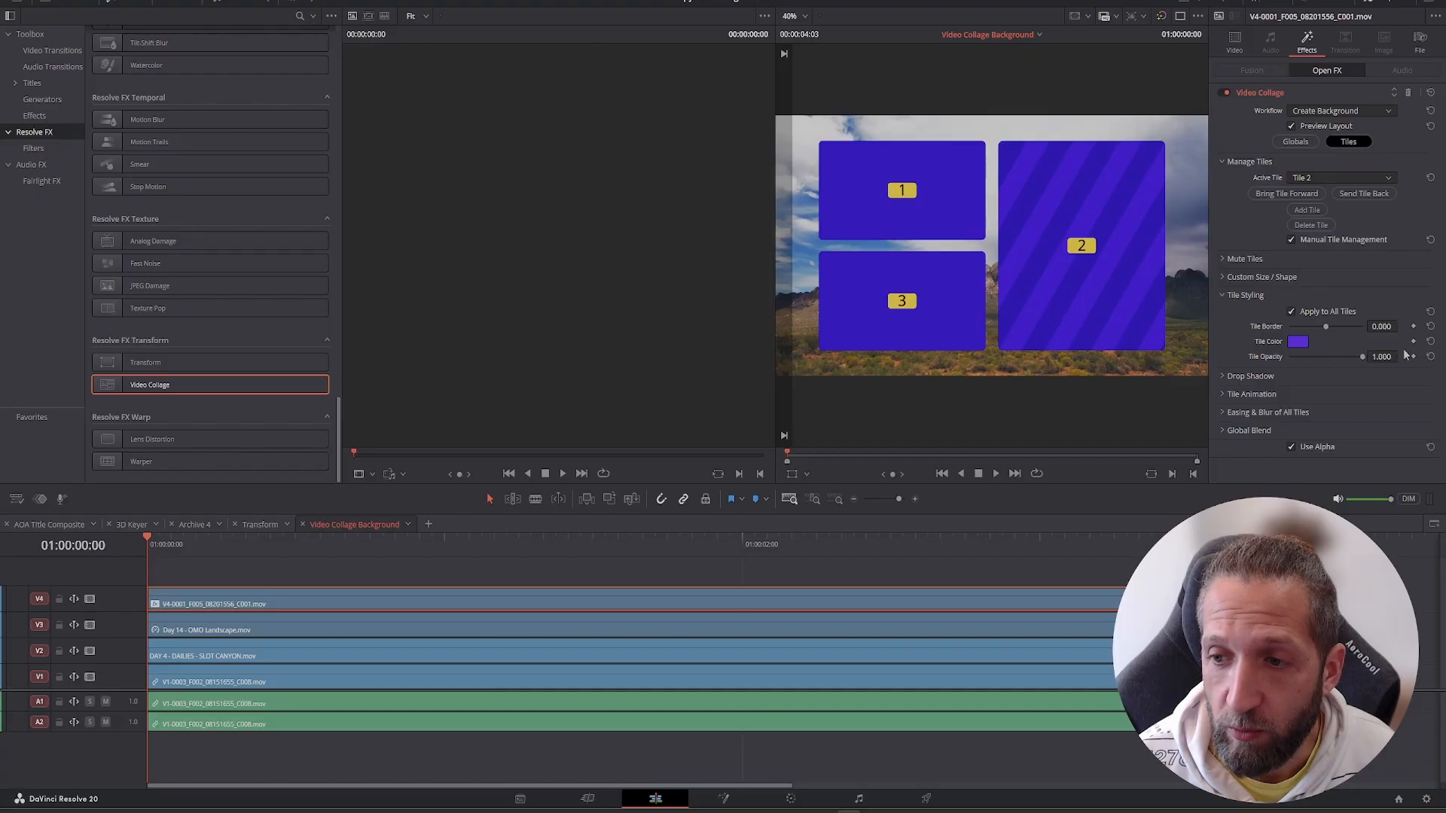
click(1231, 296)
Step: Add a drop shadow to all tiles with Strength 0.512 and Blur 0.535
click(1221, 313)
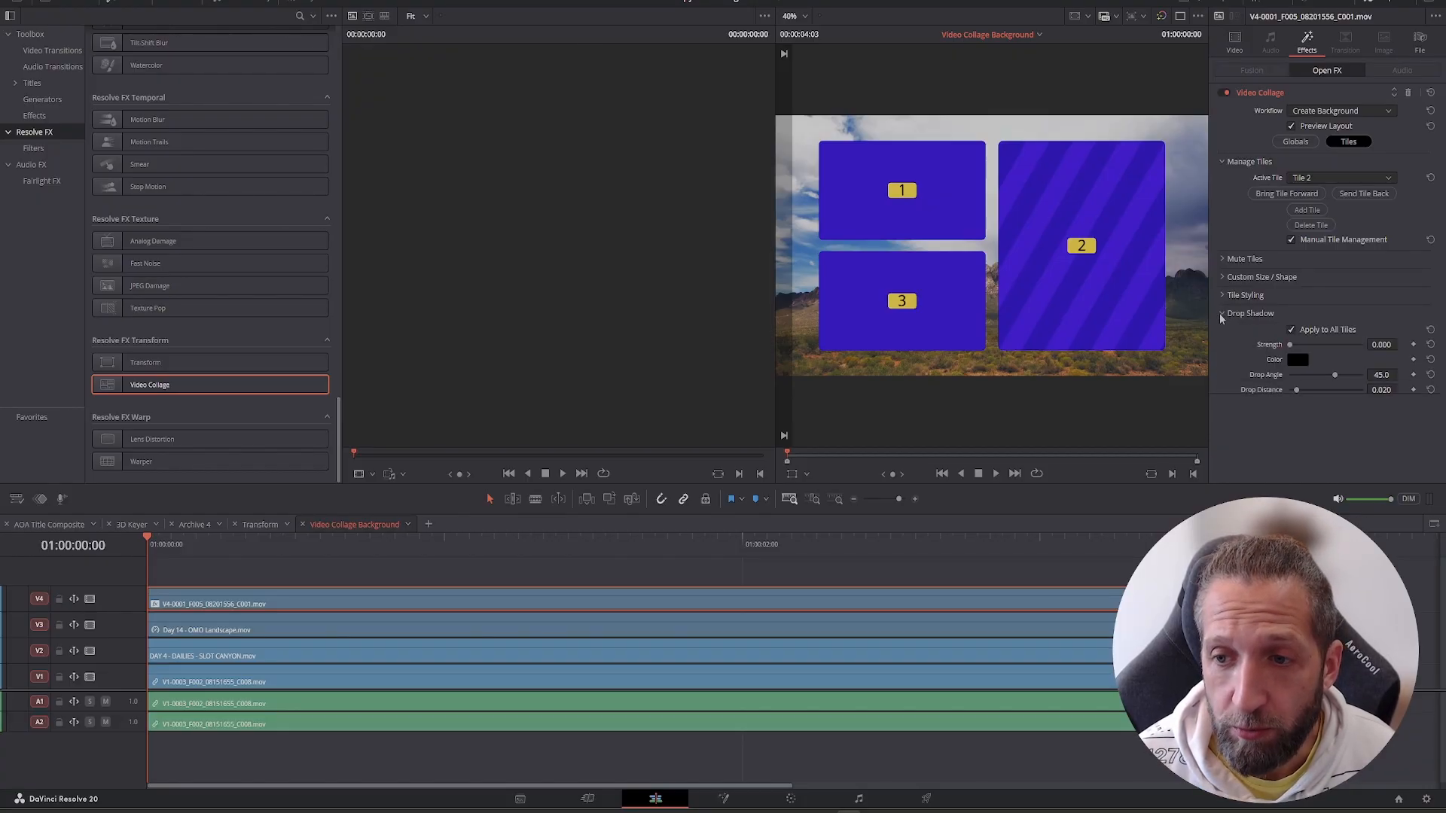
scroll(1216, 354, down, 1)
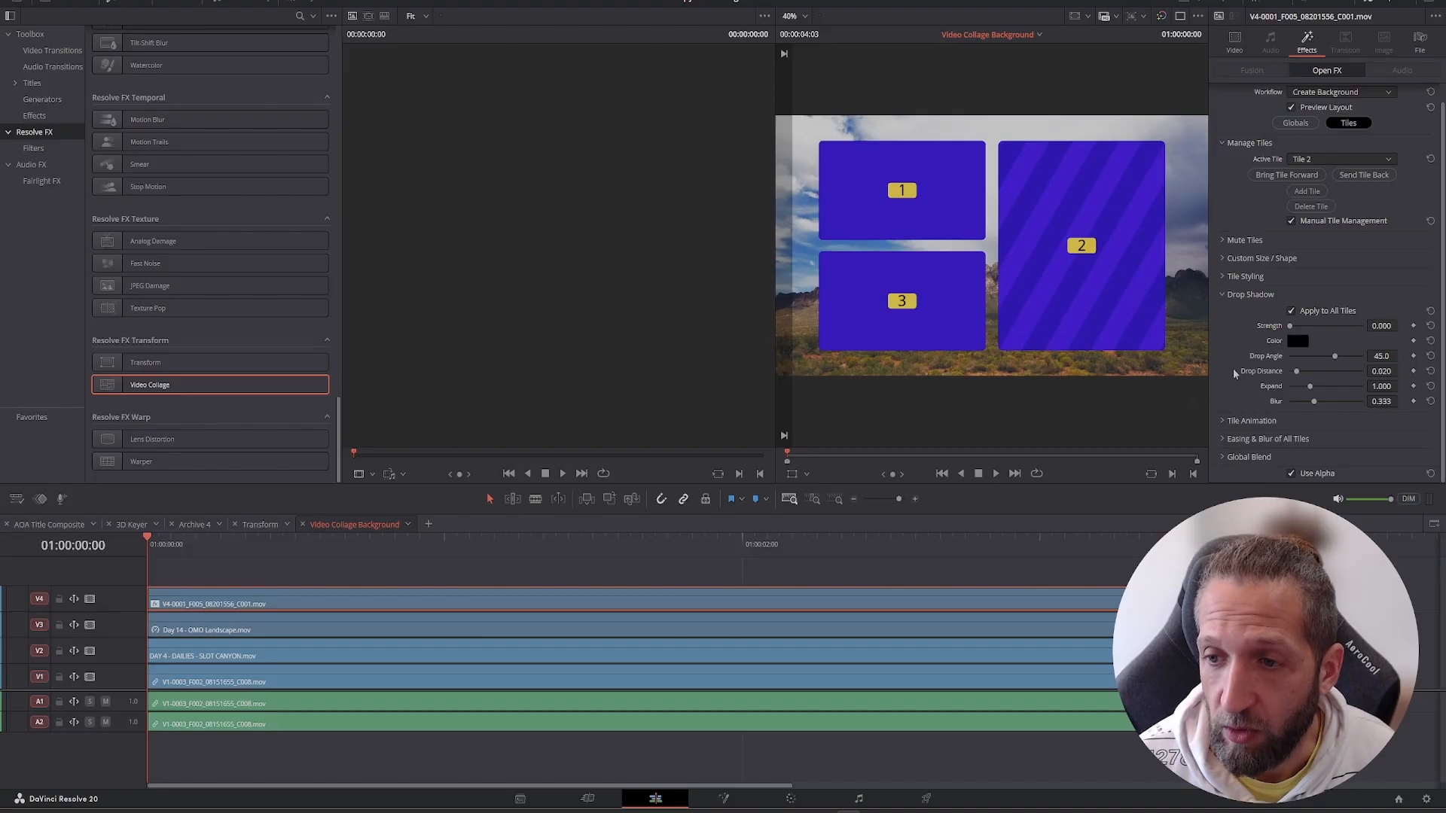
drag(1291, 326, 1328, 340)
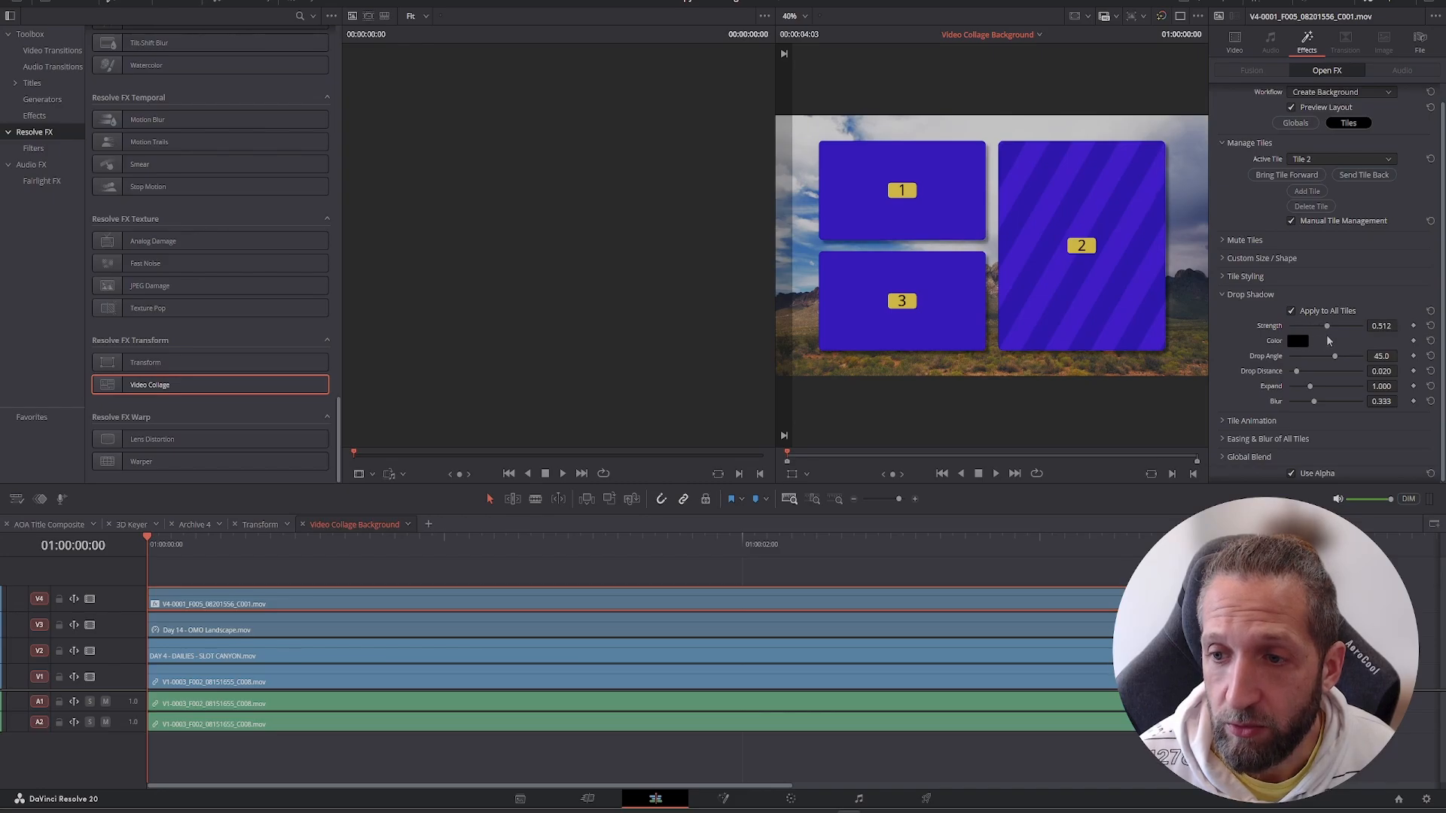
drag(1314, 401, 1328, 401)
Step: Set the tile animation to Intro Only and scrub the start of the timeline to preview the tiles' entrance
click(1226, 422)
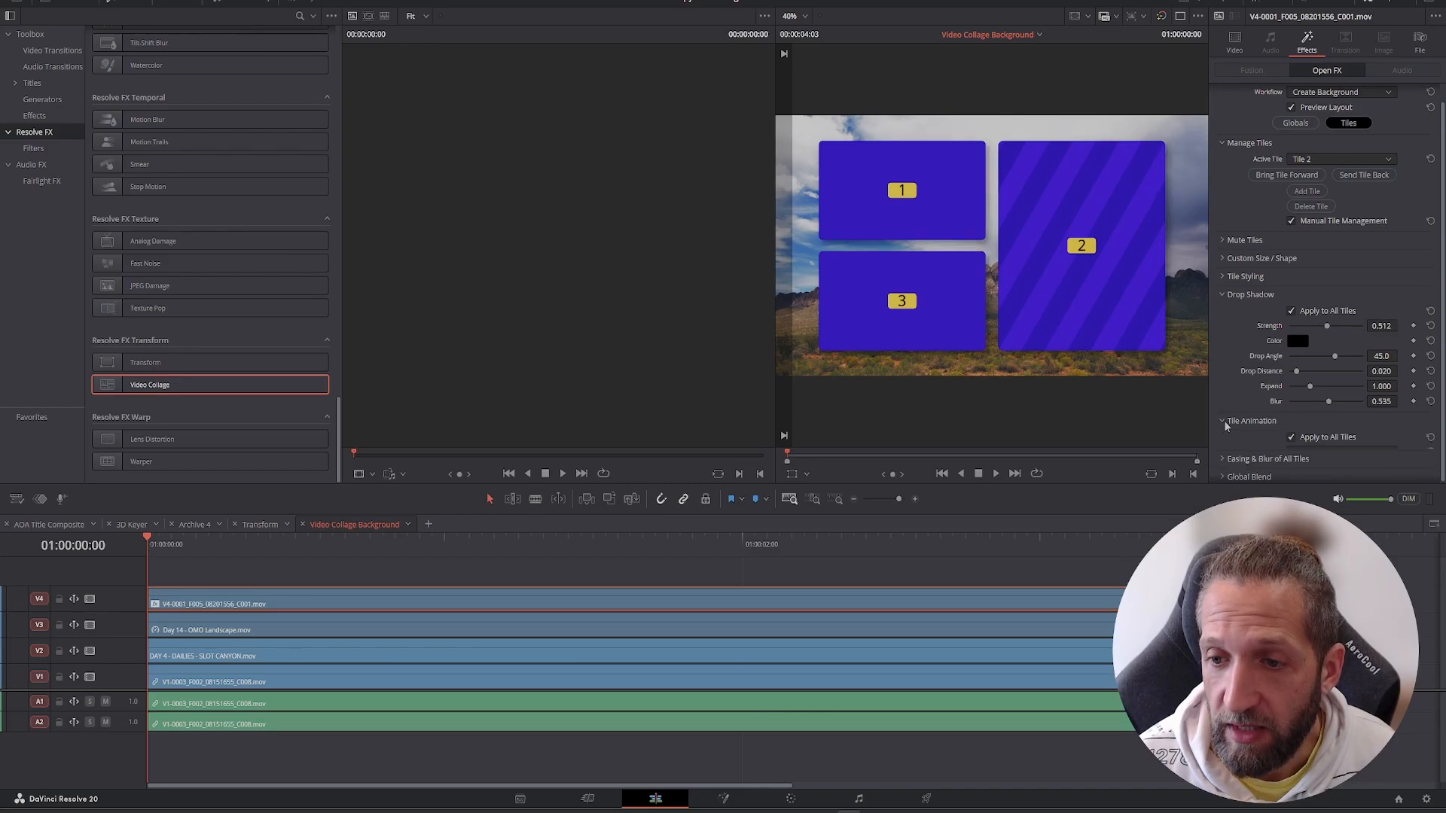
scroll(1272, 399, down, 3)
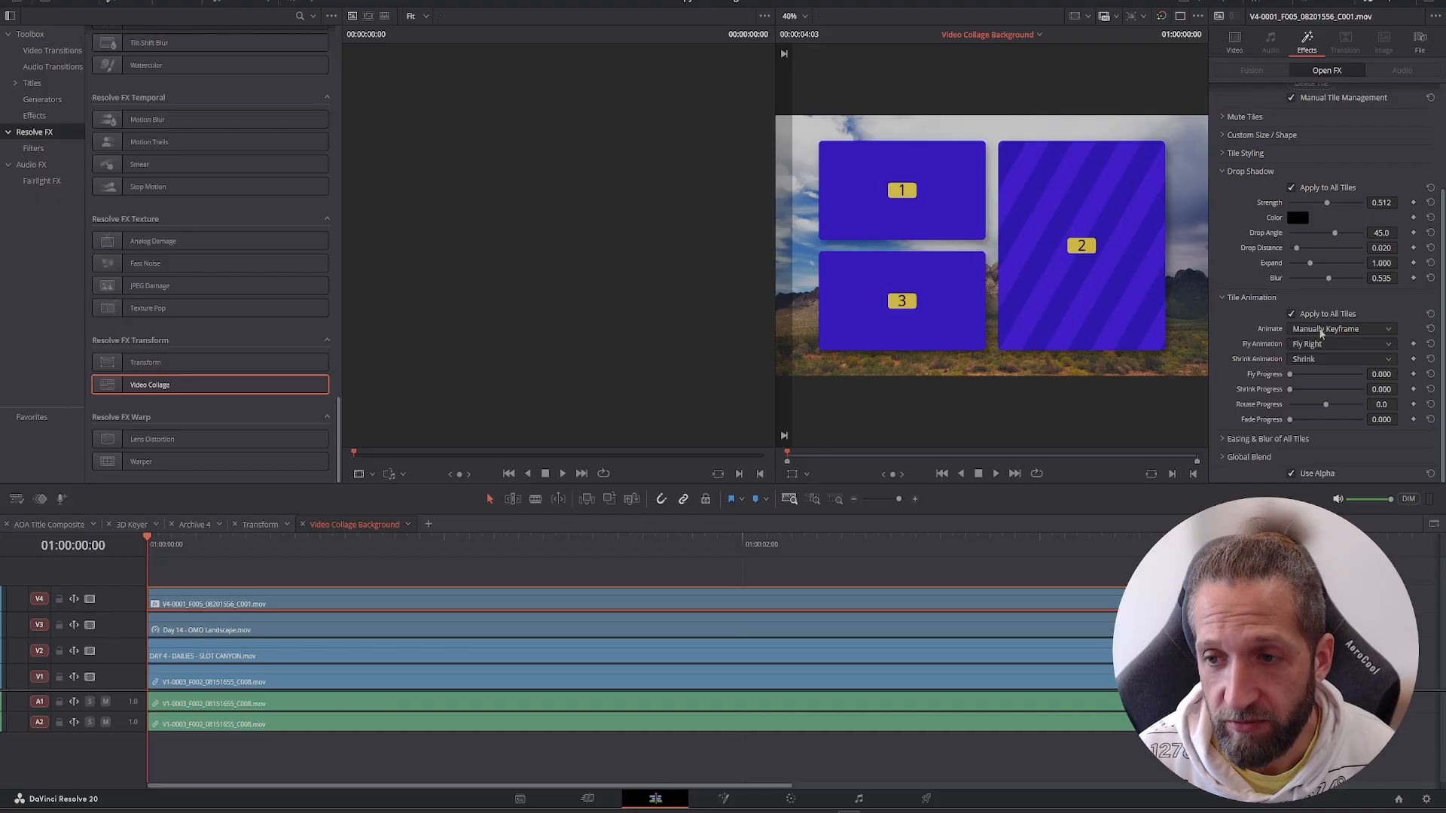
click(1320, 331)
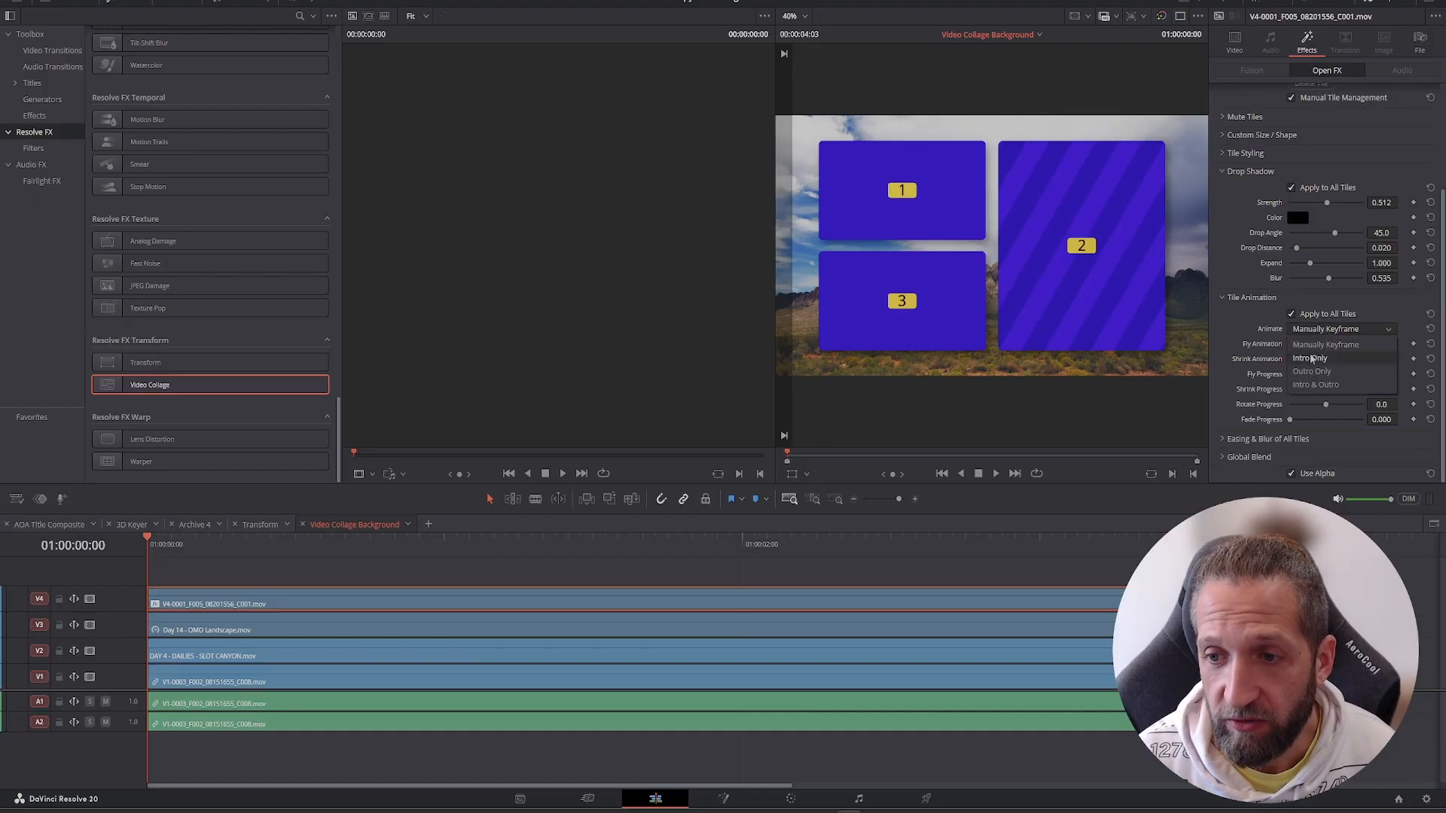
click(1310, 359)
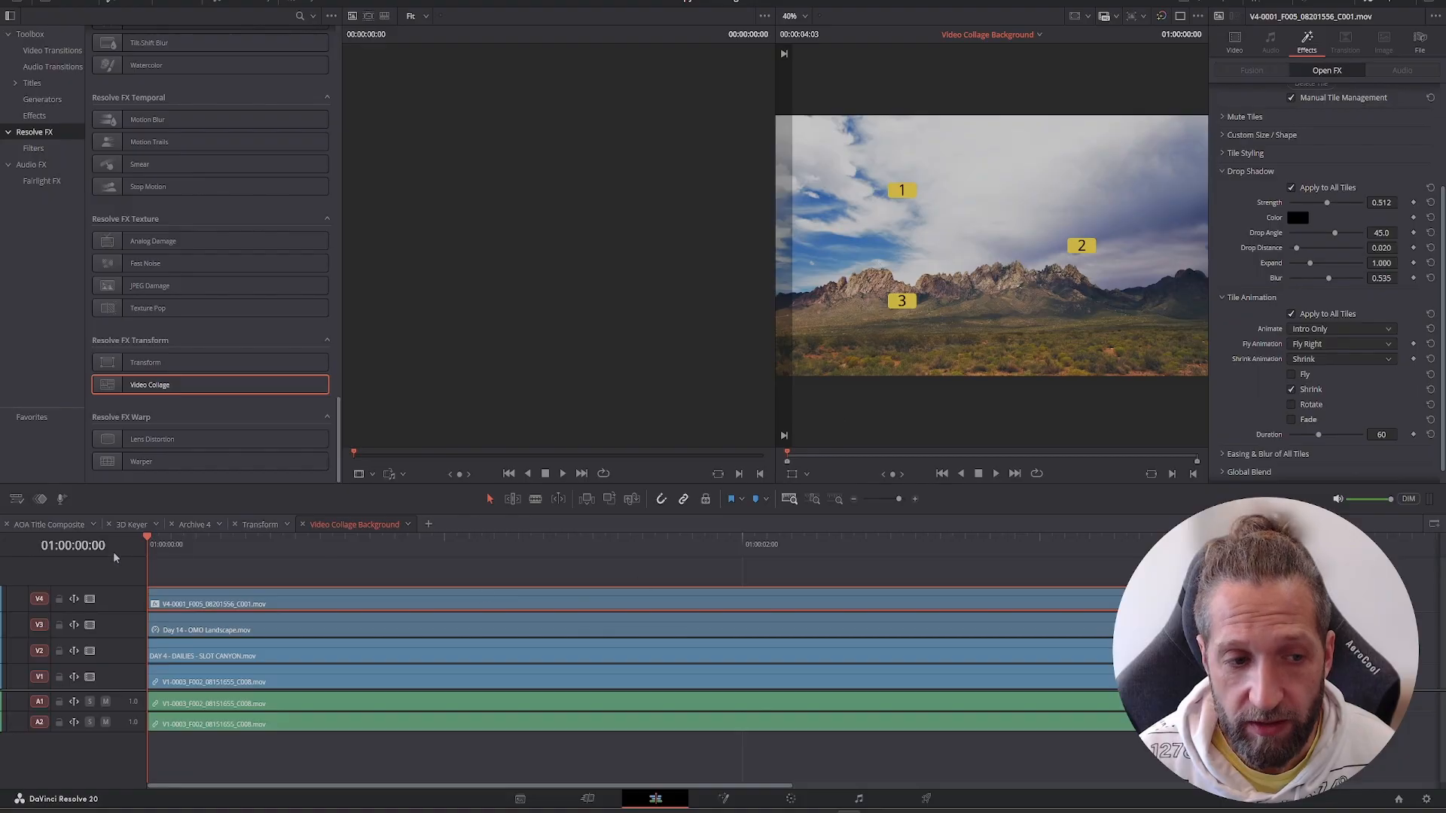
mouse_move(149, 538)
mouse_down()
mouse_move(790, 562)
mouse_move(383, 579)
mouse_move(797, 577)
mouse_move(148, 565)
mouse_up()
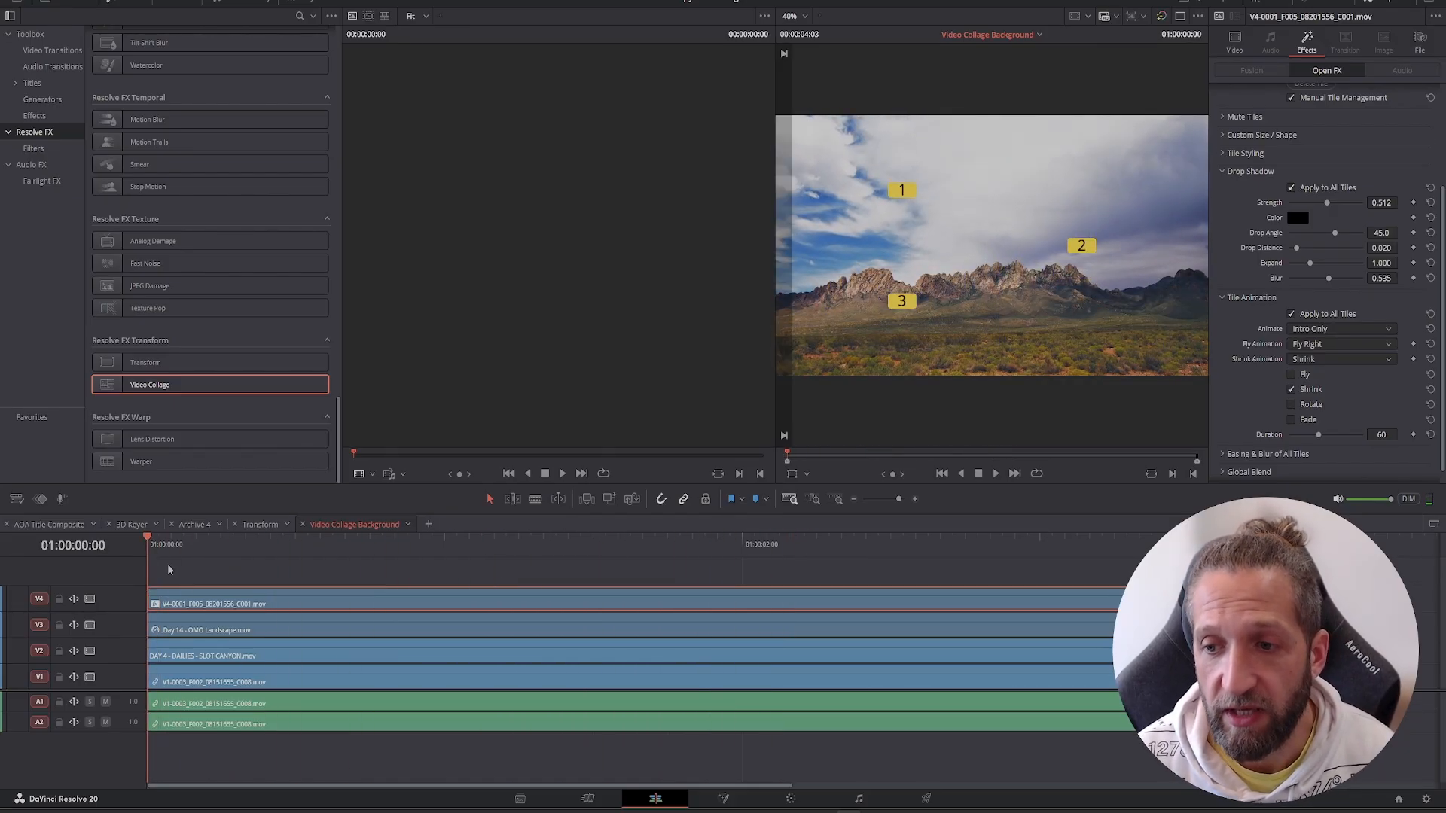
drag(154, 544, 149, 586)
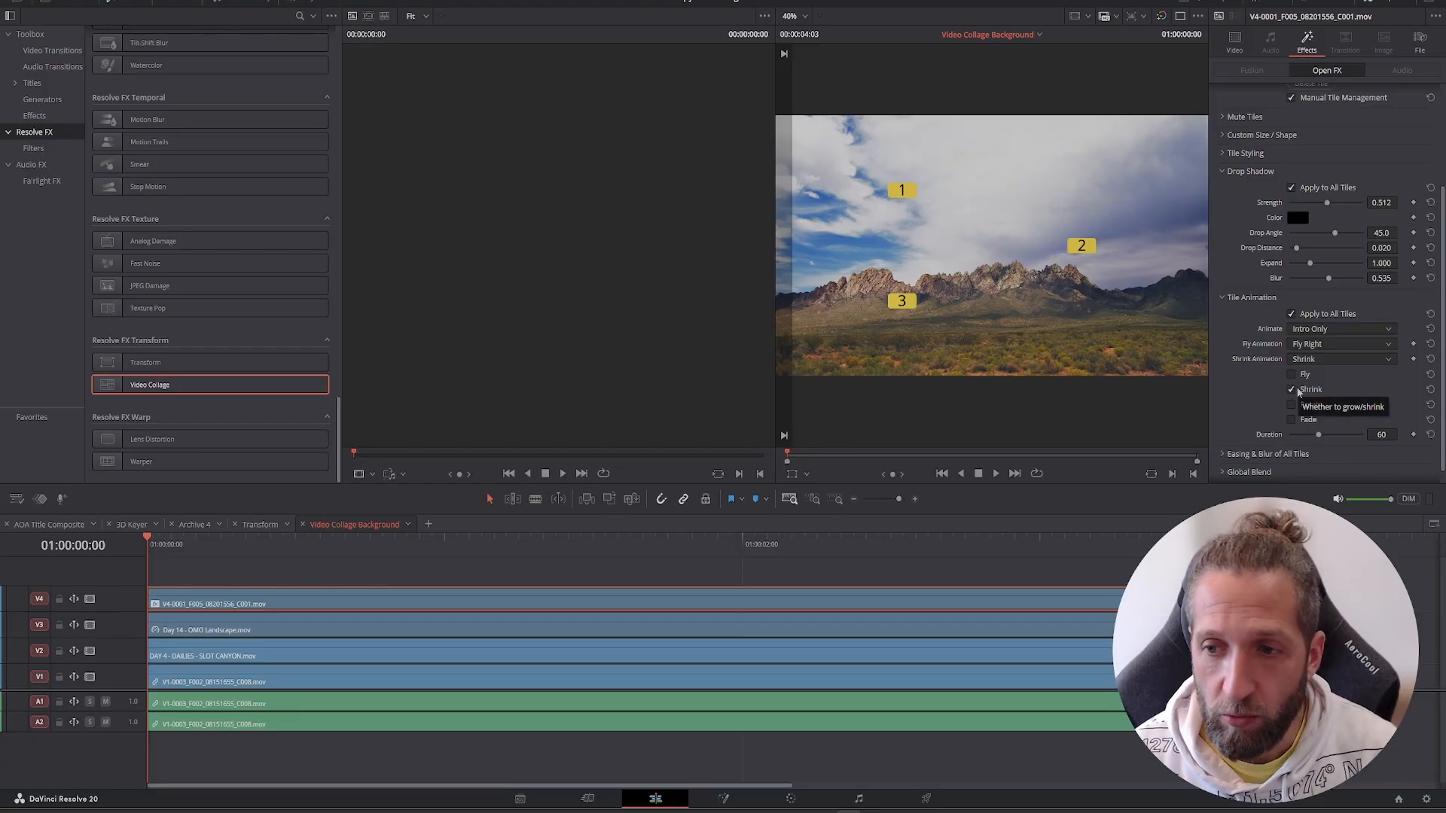
Step: Replace the Shrink intro with Fade, preview it at the clip's start, and set its duration to 24 frames
click(1291, 390)
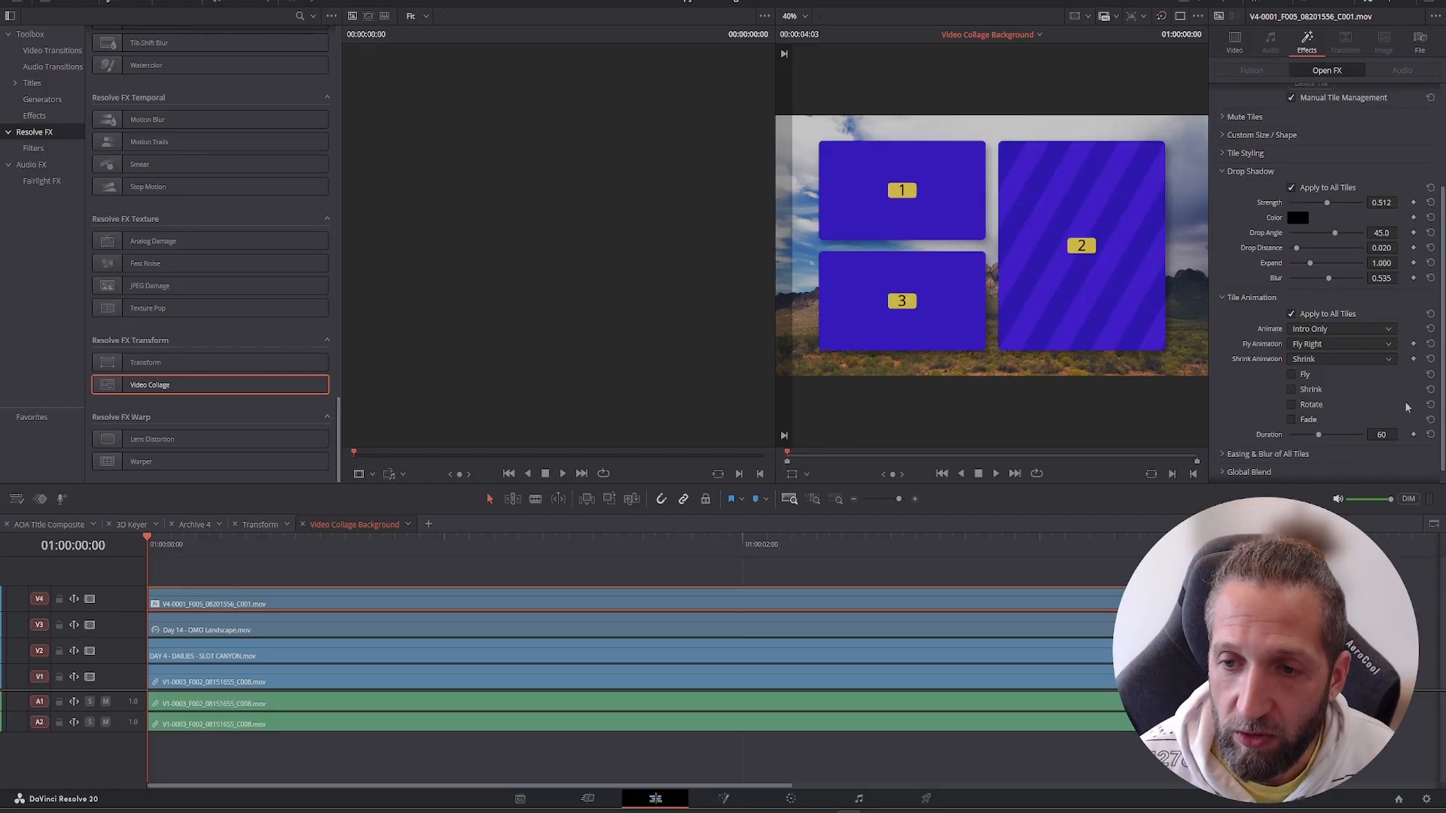
click(1289, 419)
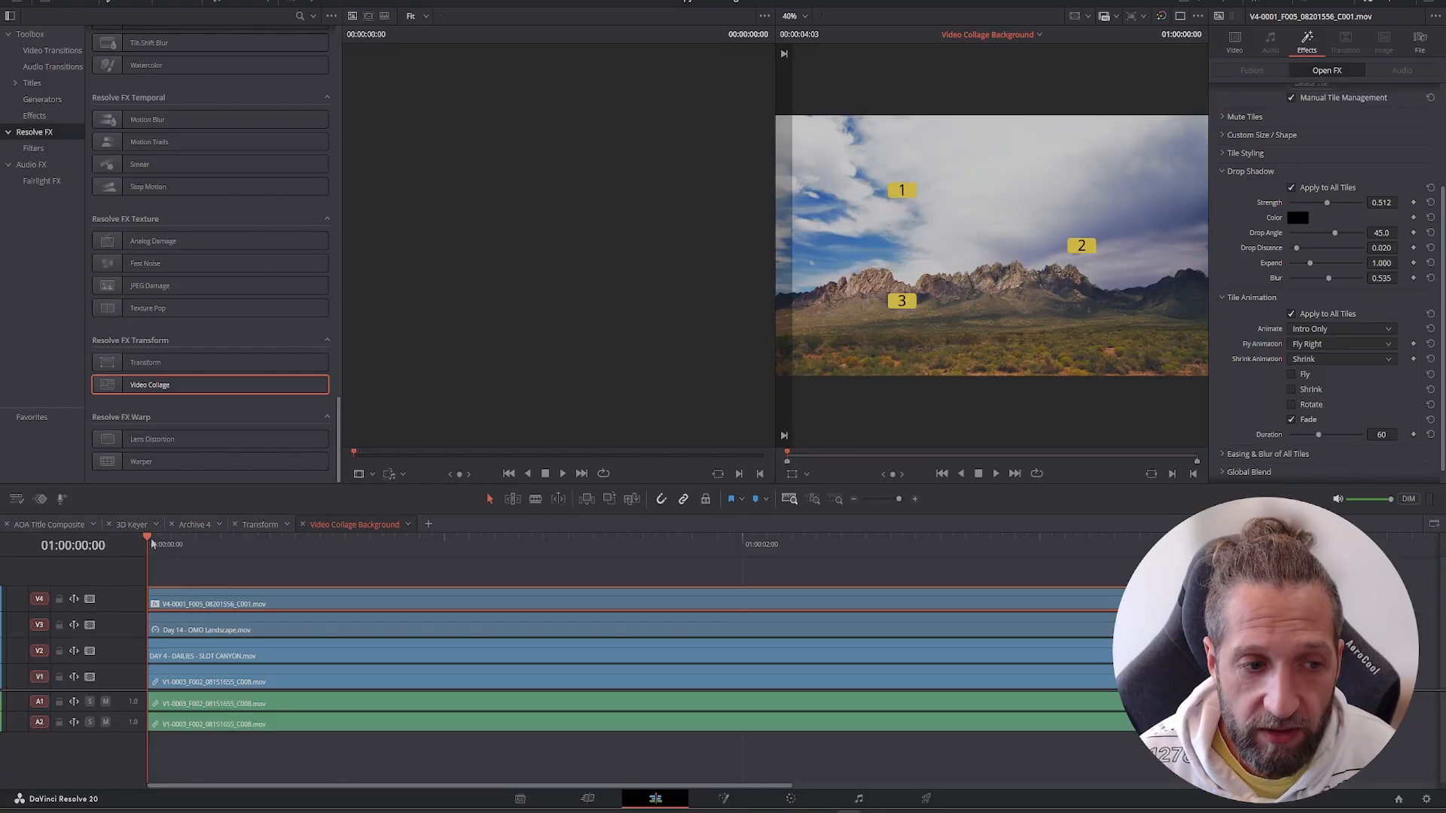
mouse_move(149, 549)
mouse_down()
mouse_move(678, 566)
mouse_move(144, 574)
mouse_up()
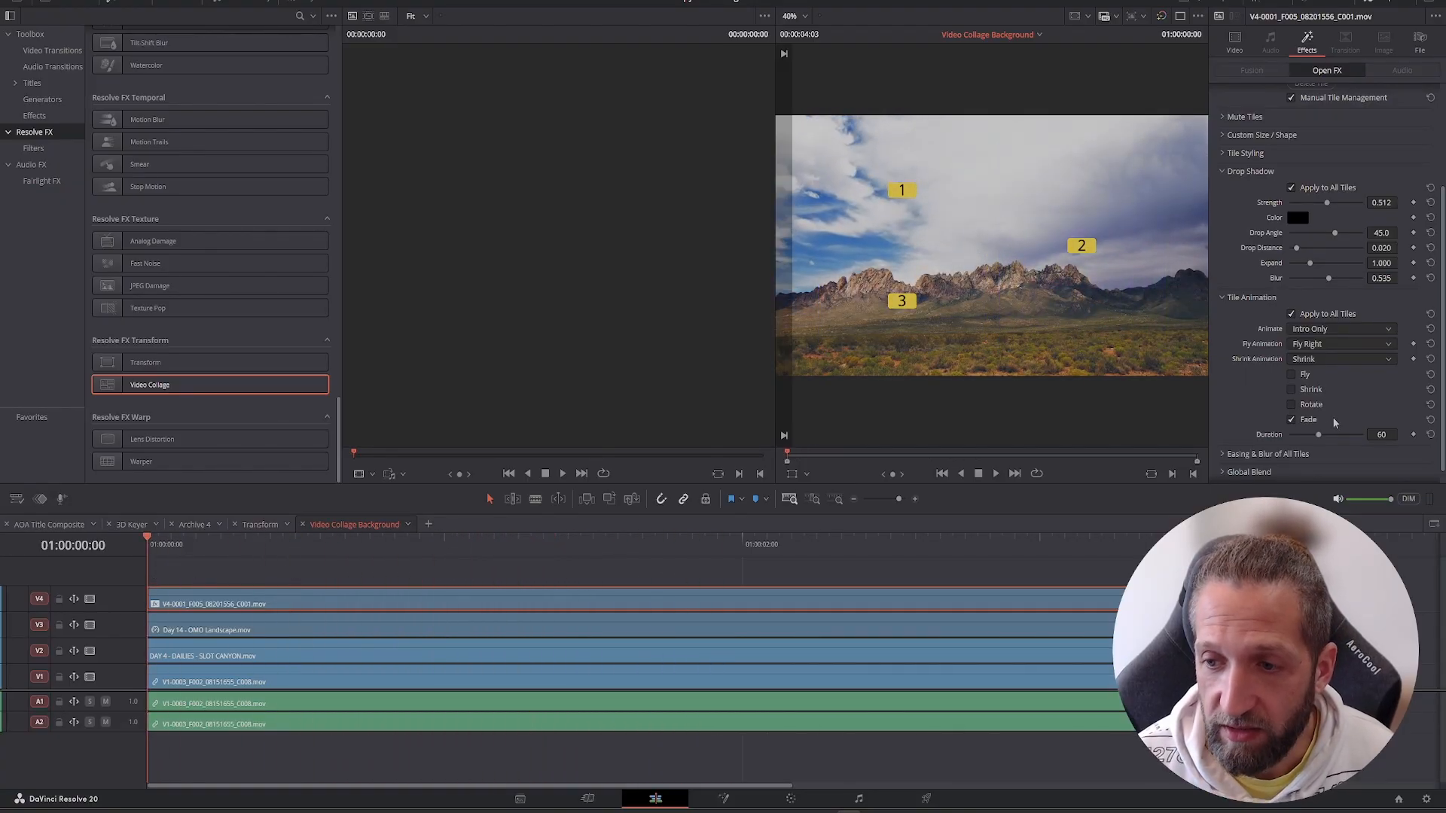
drag(1317, 435, 1299, 436)
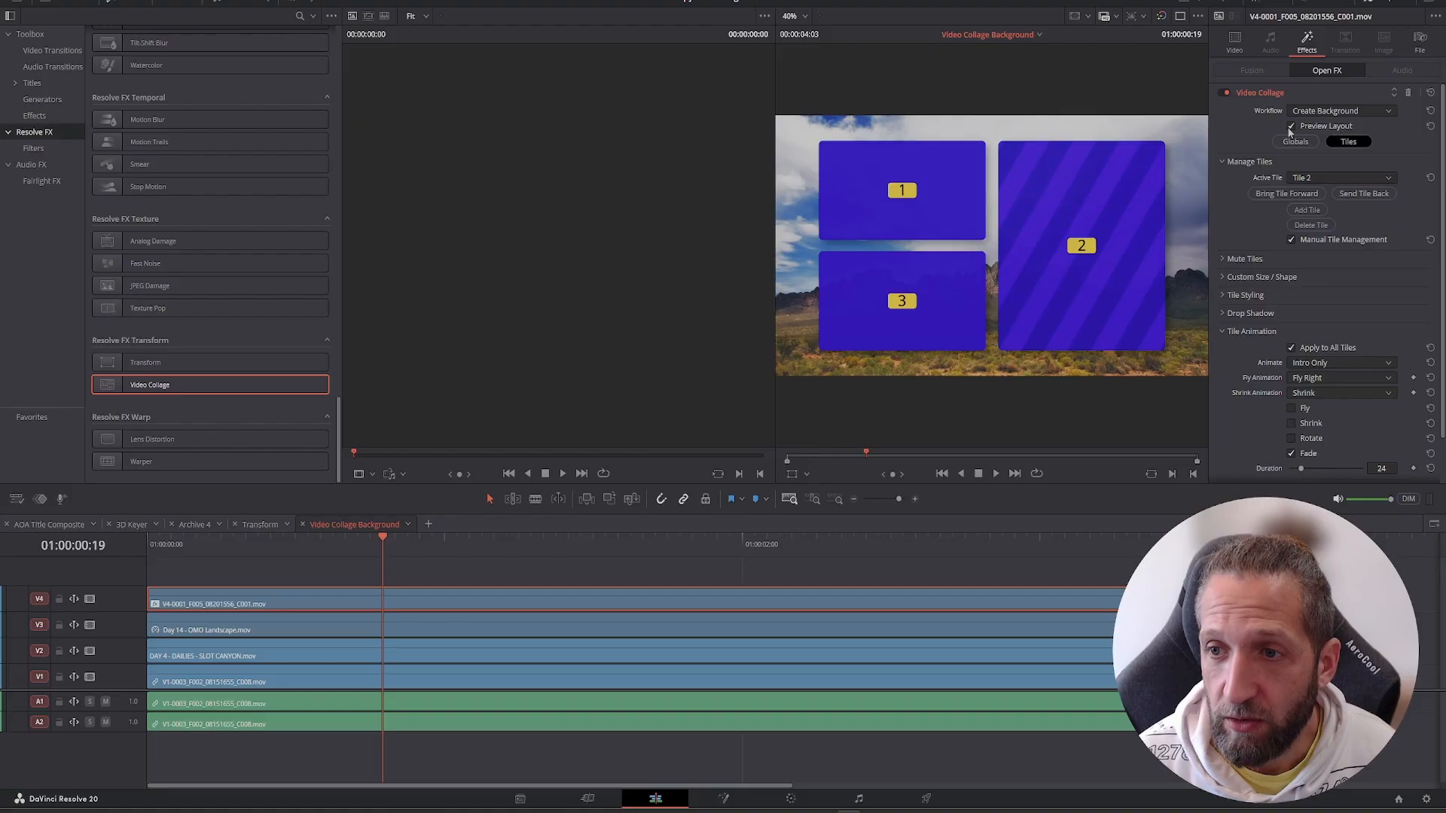
Step: Turn off the collage layout preview and scale and position the Day 14 - OMO Landscape clip to fill the upper-left tile
click(1290, 126)
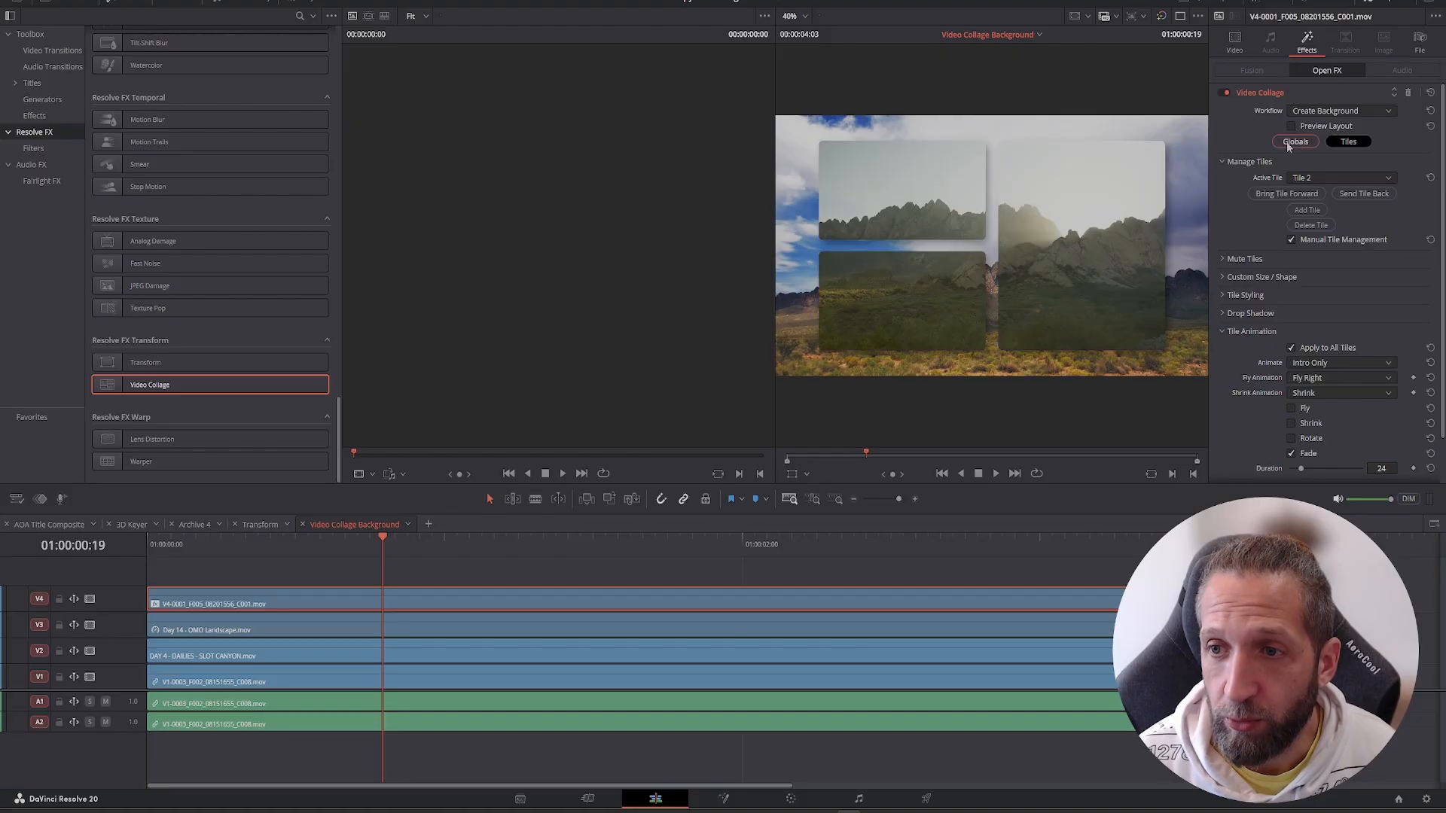
click(792, 476)
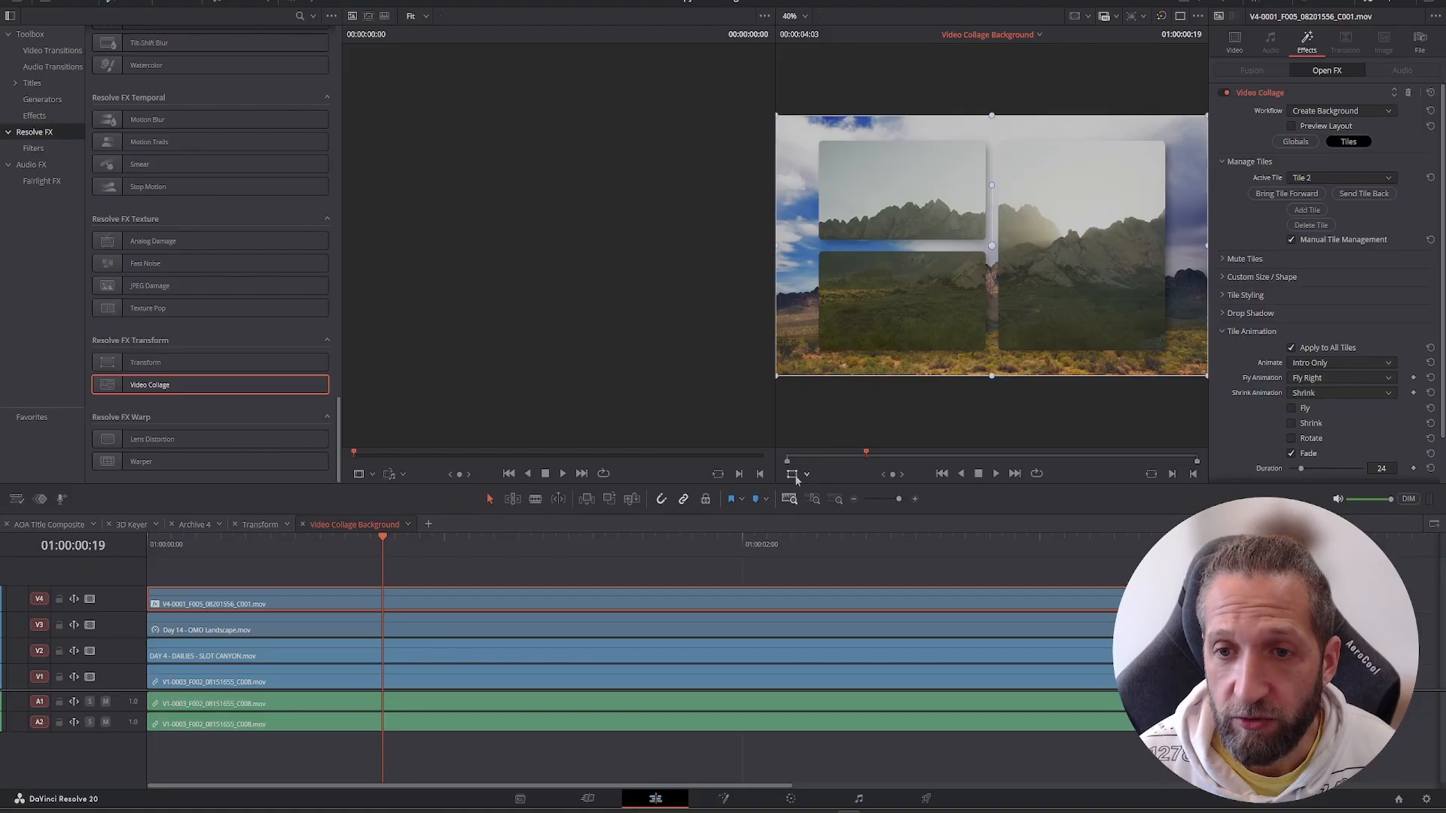
click(325, 629)
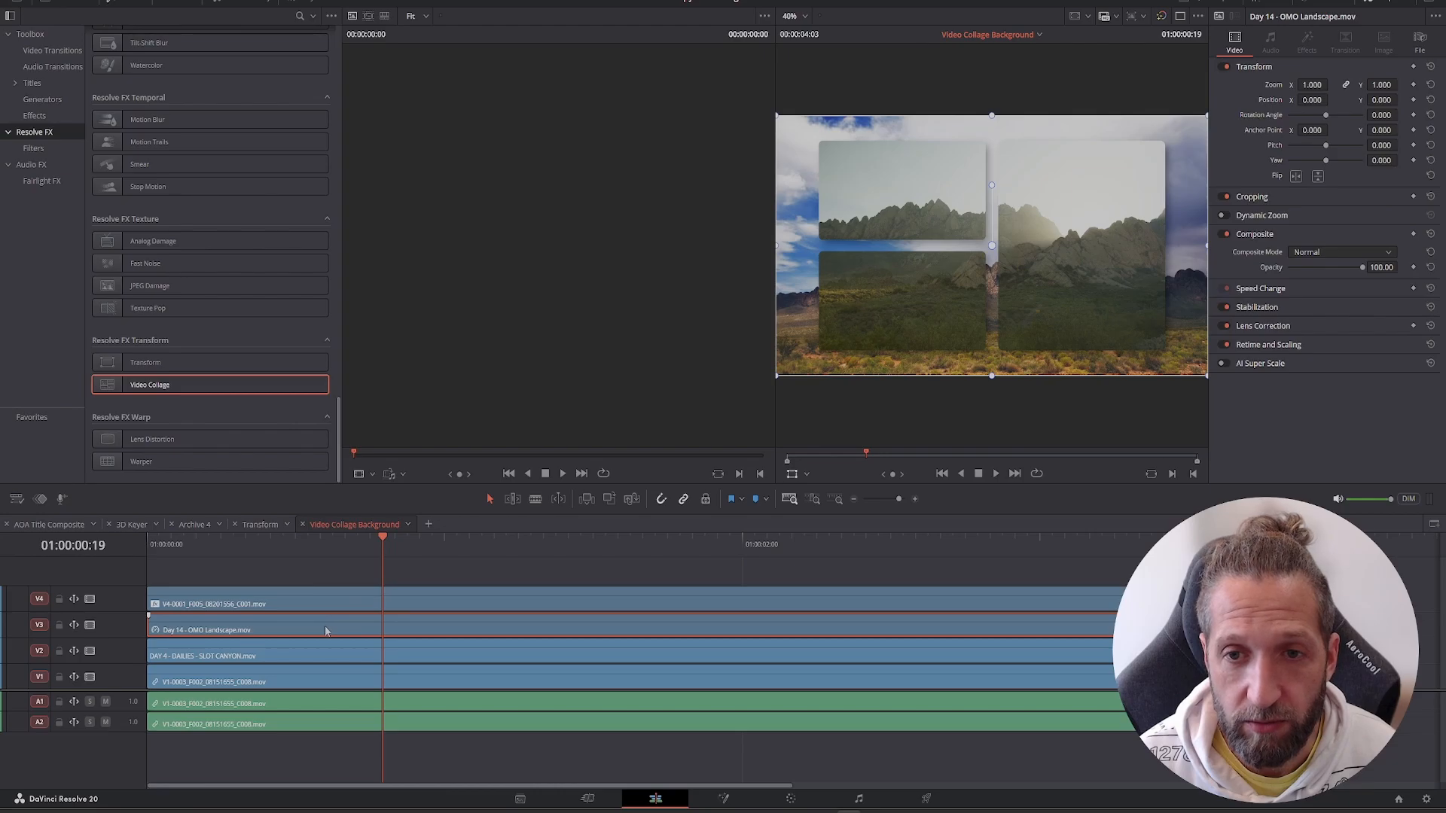
drag(779, 119, 913, 198)
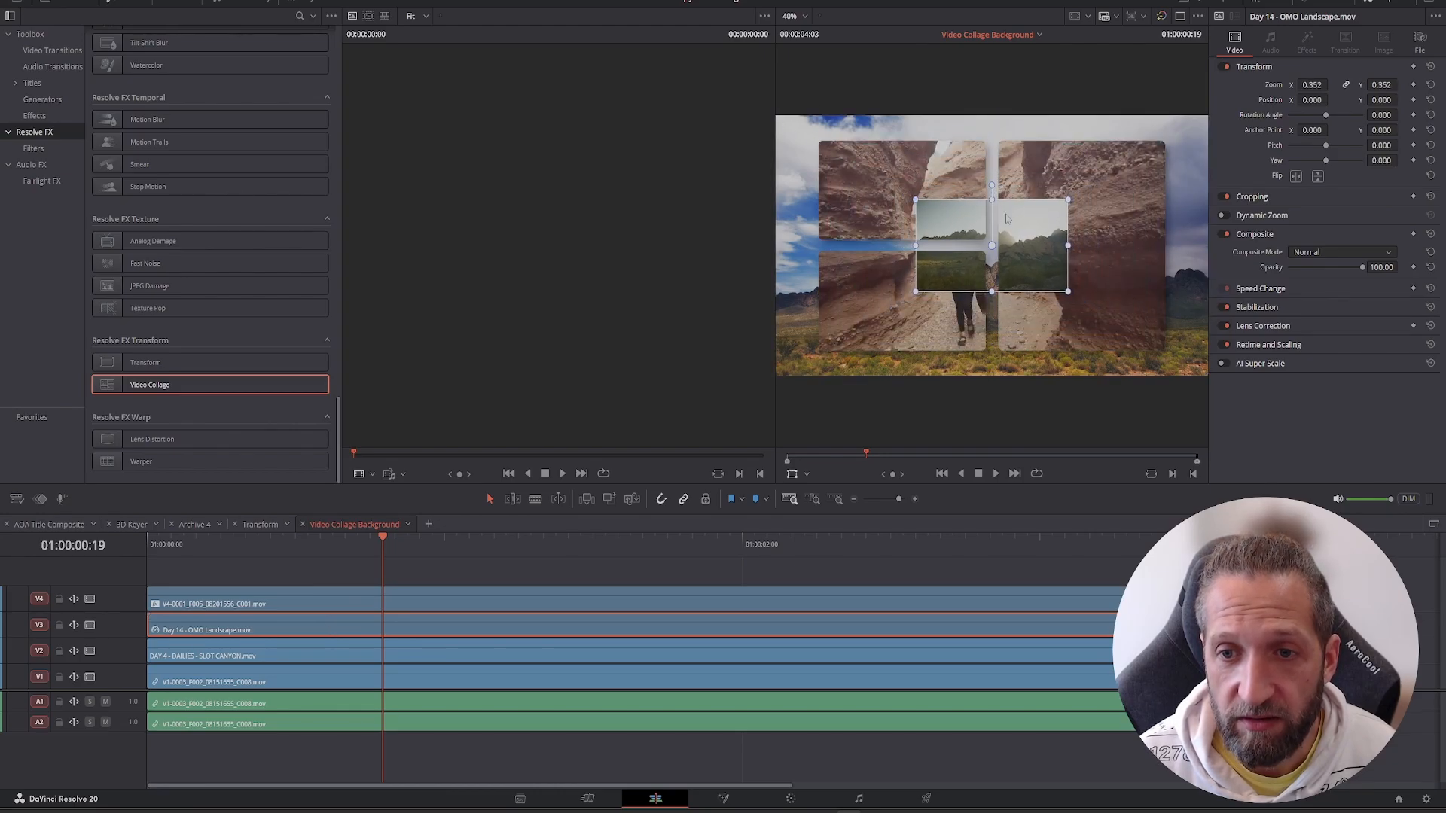
drag(1007, 215, 938, 187)
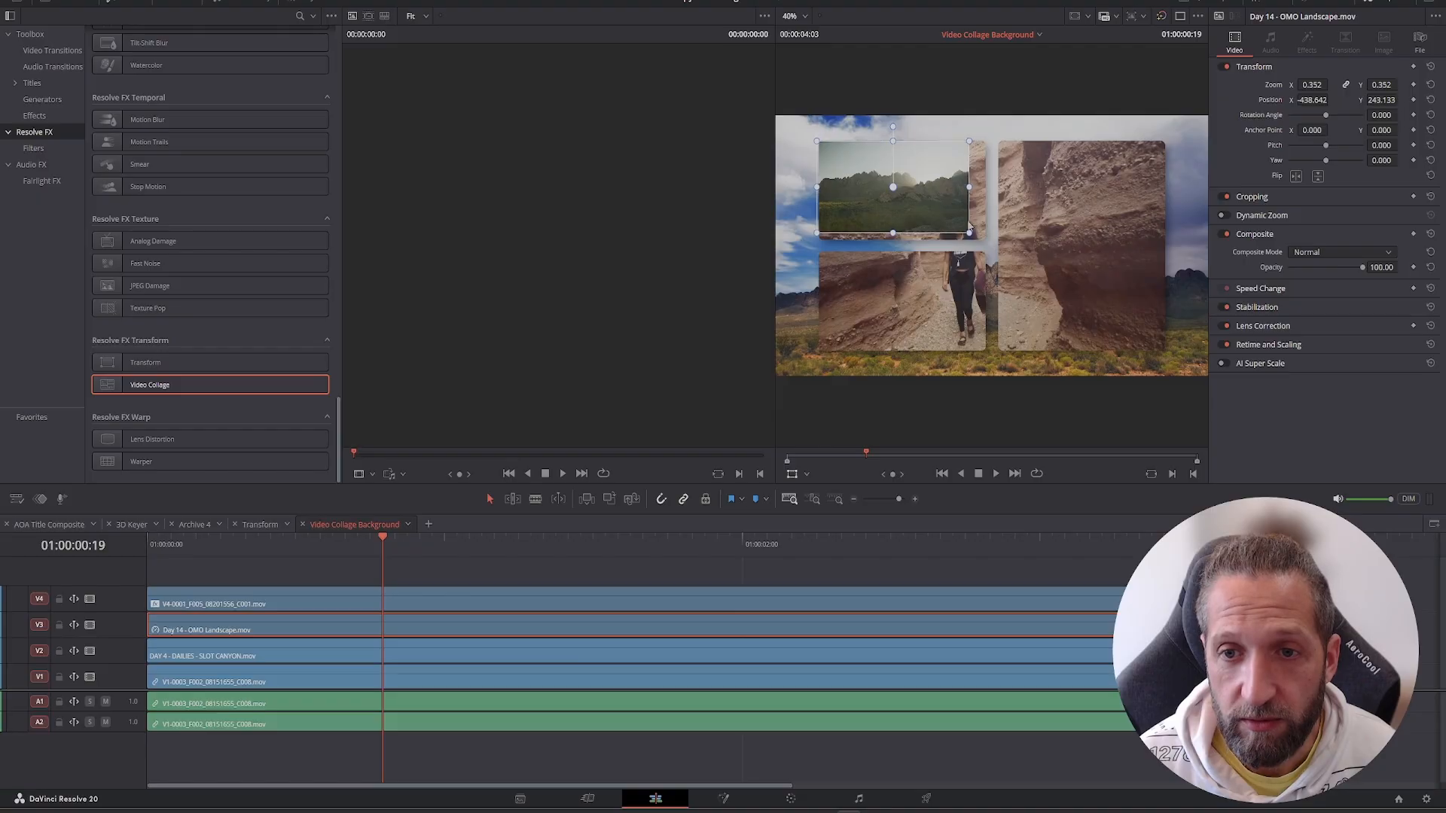
drag(970, 235, 951, 206)
Step: Scale the DAY 4 - DAILIES - SLOT CANYON clip to about 0.554 and place it behind the lower-left tile, at about -288, -196
click(505, 654)
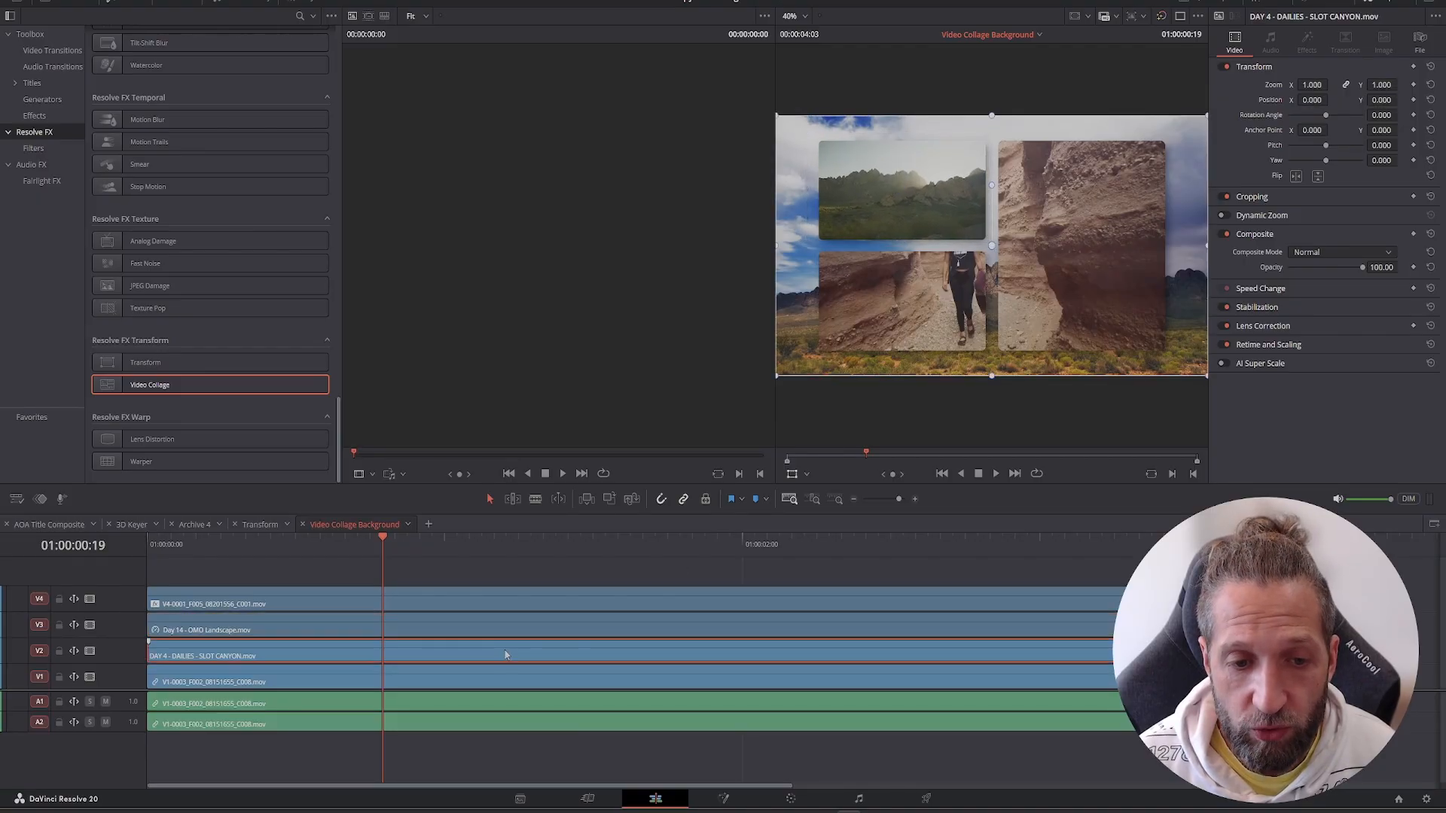
drag(778, 116, 902, 192)
drag(1043, 228, 1133, 234)
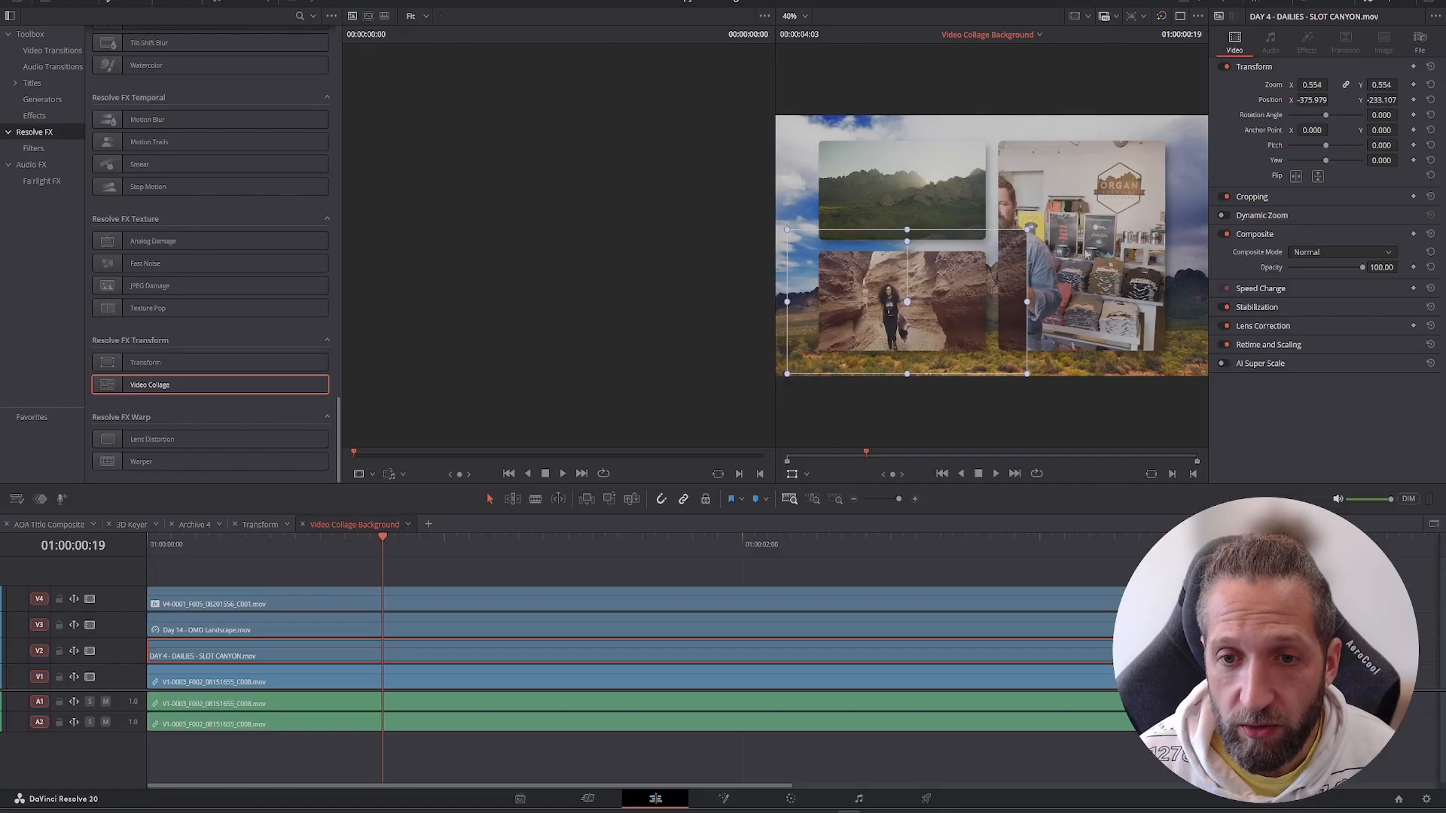
drag(927, 297, 947, 288)
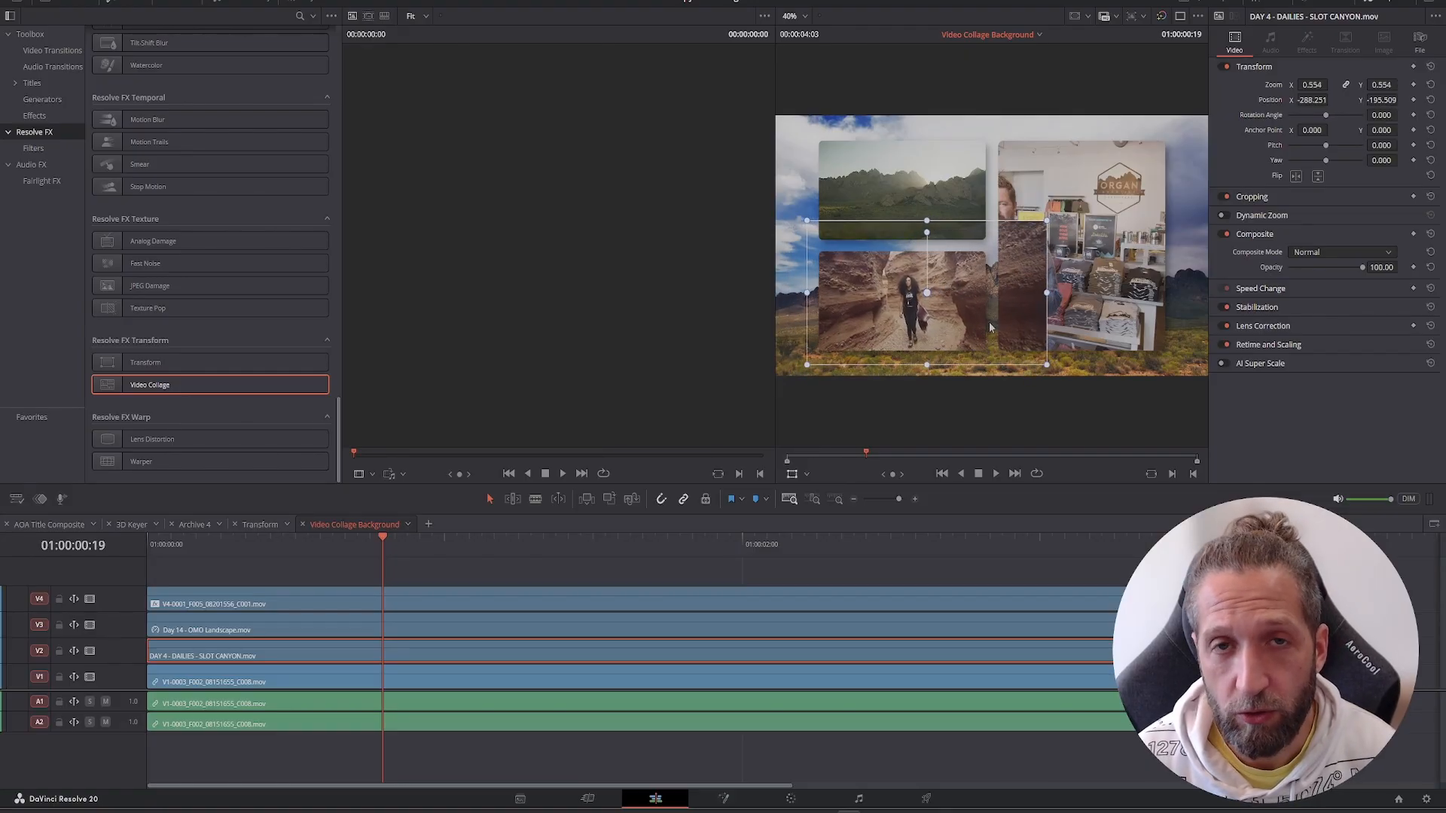
Step: Crop the slot canyon clip's edges so it no longer shows inside the tall right tile
click(791, 474)
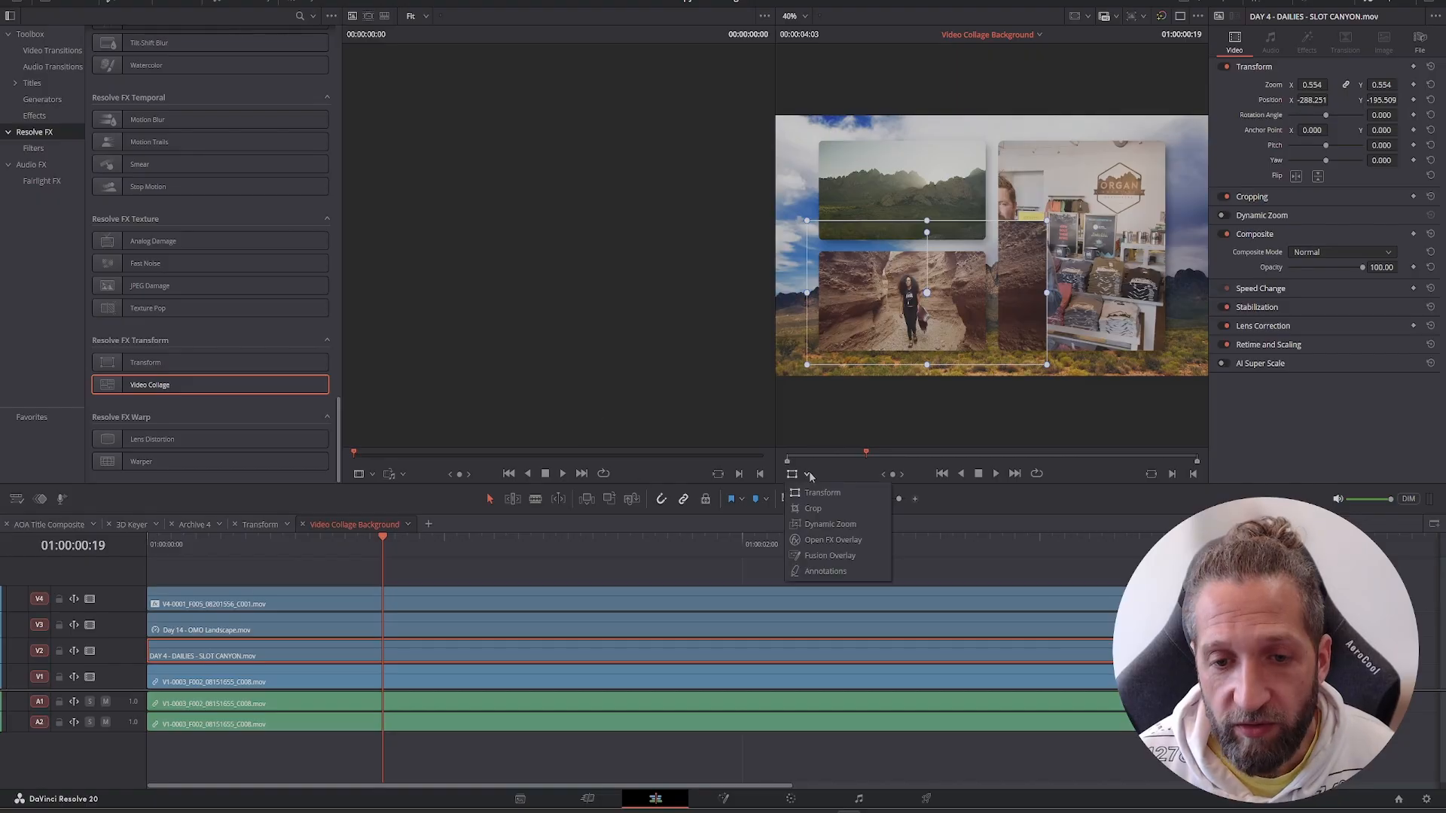
click(817, 521)
drag(1048, 220, 996, 243)
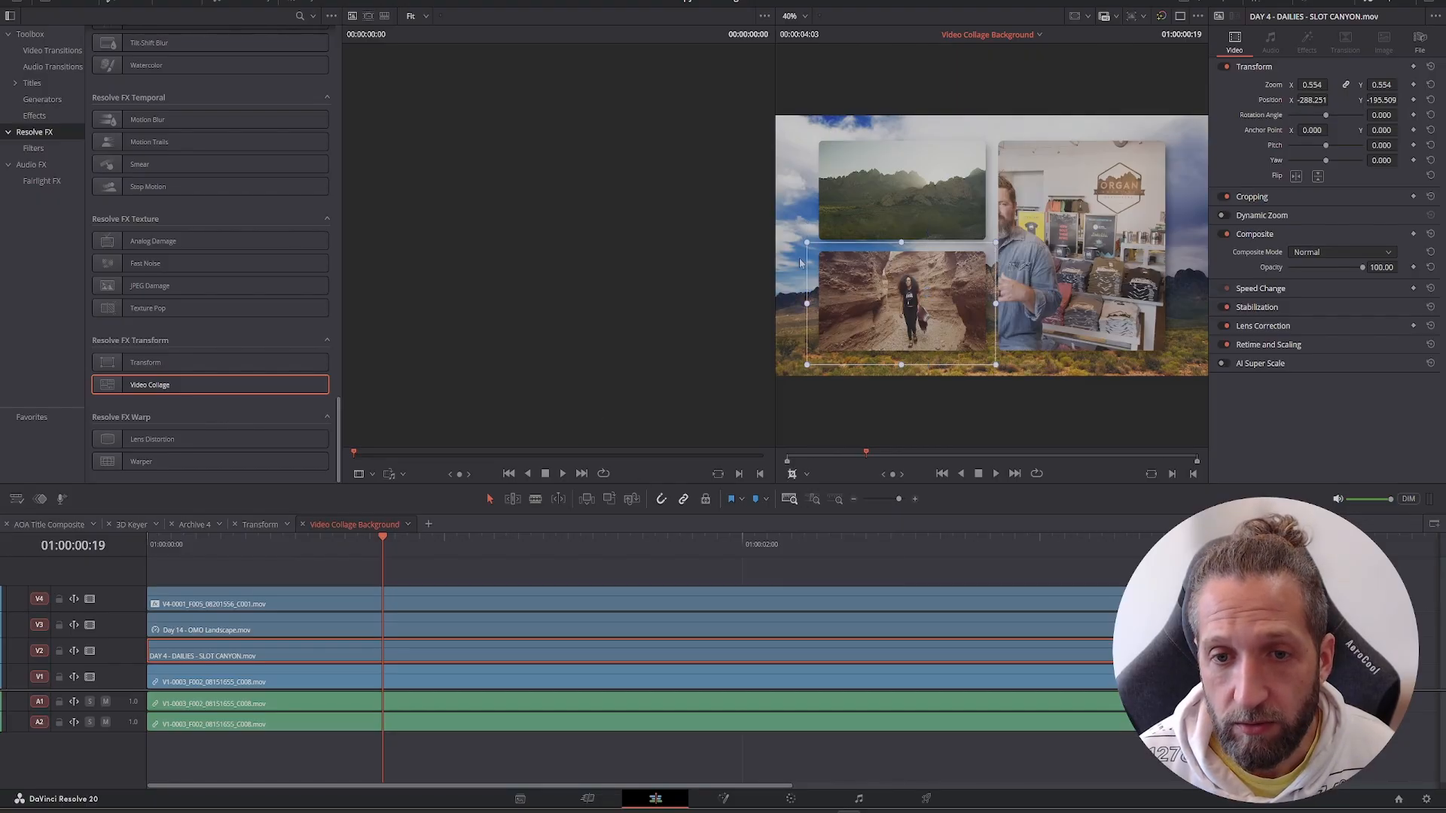
drag(805, 249, 813, 251)
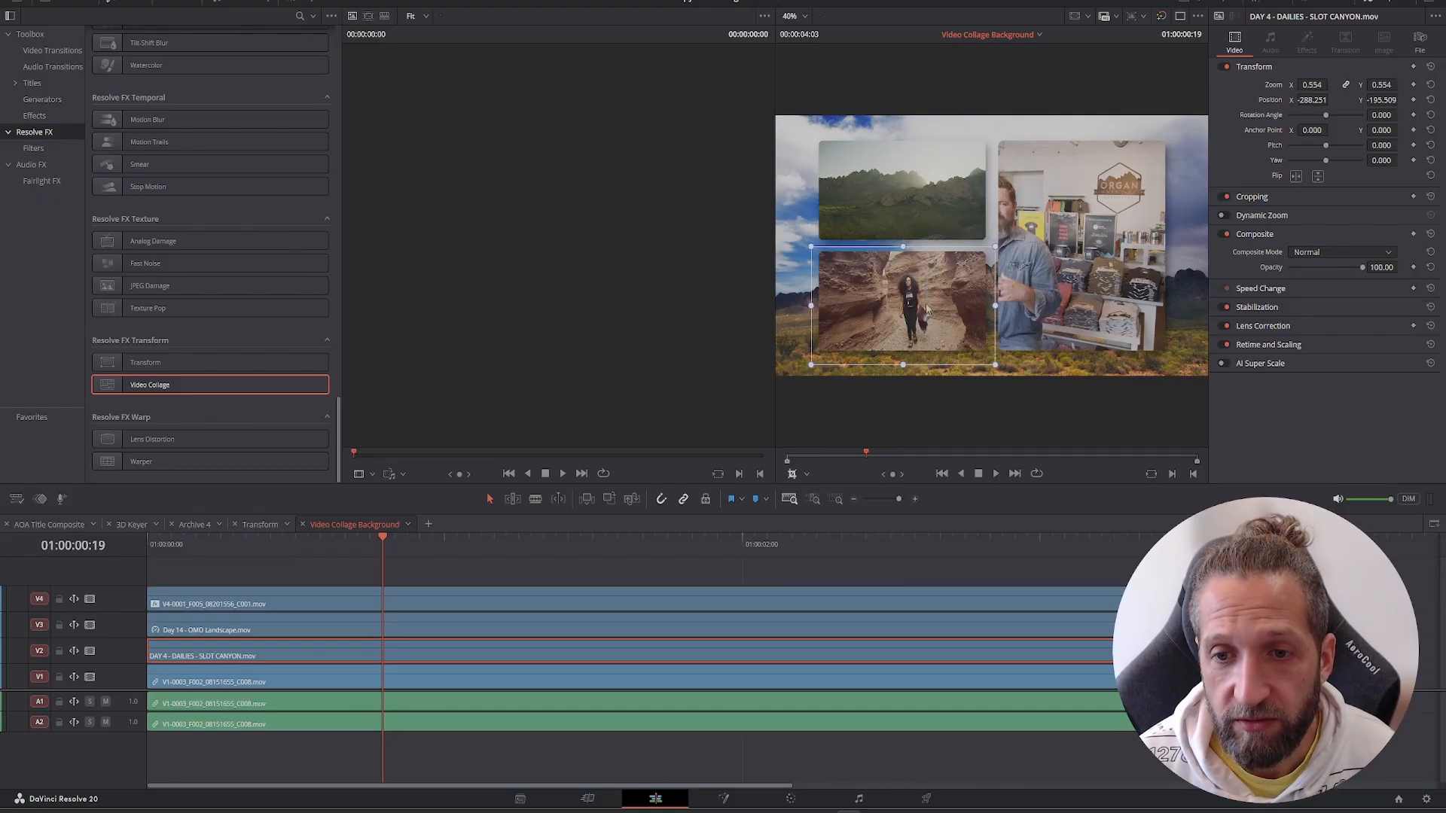
Step: Transform the V1 interview clip to fill the tall right tile, with zoom about 1.010 and position about 416, 60
click(804, 474)
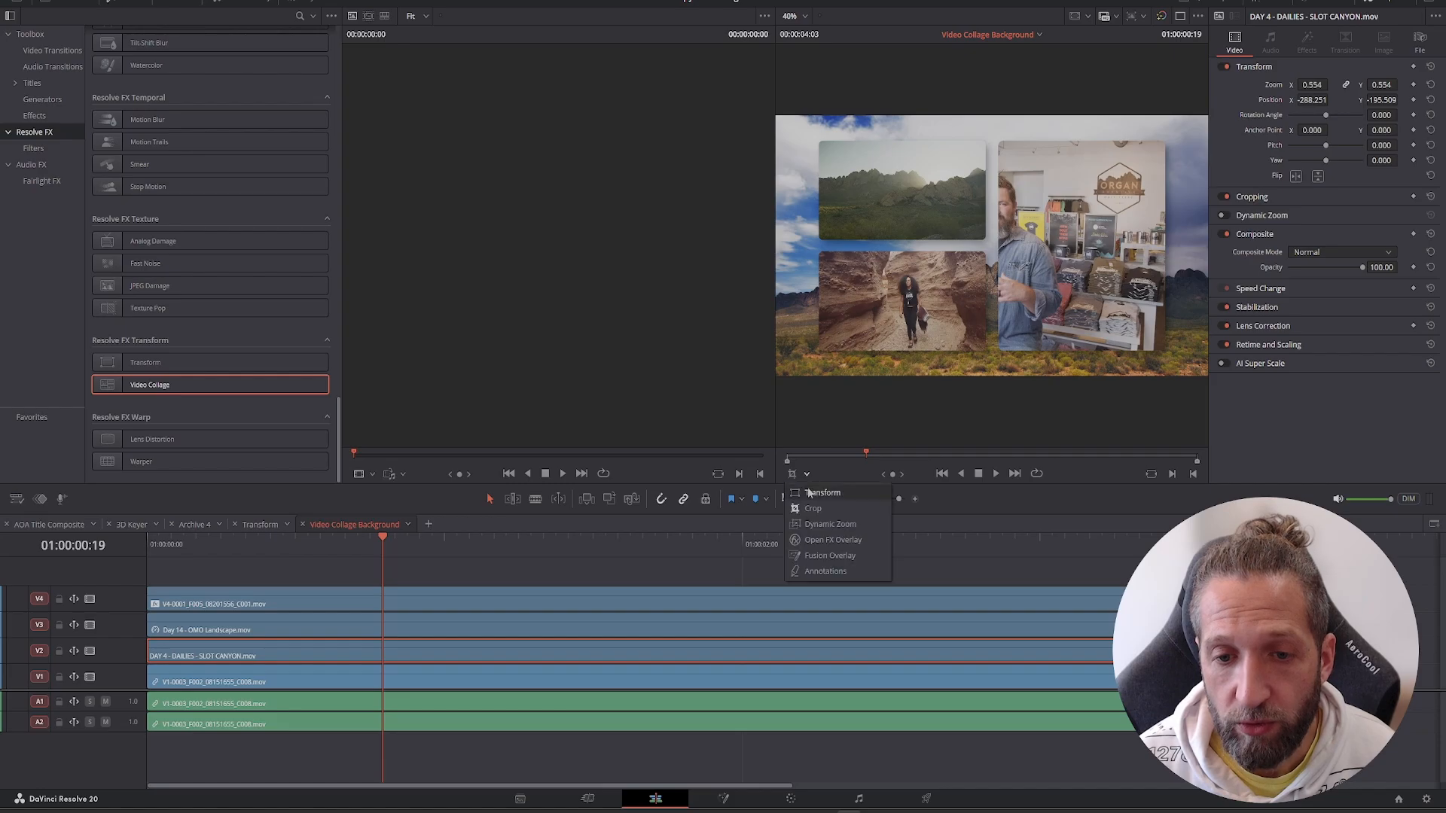
click(814, 495)
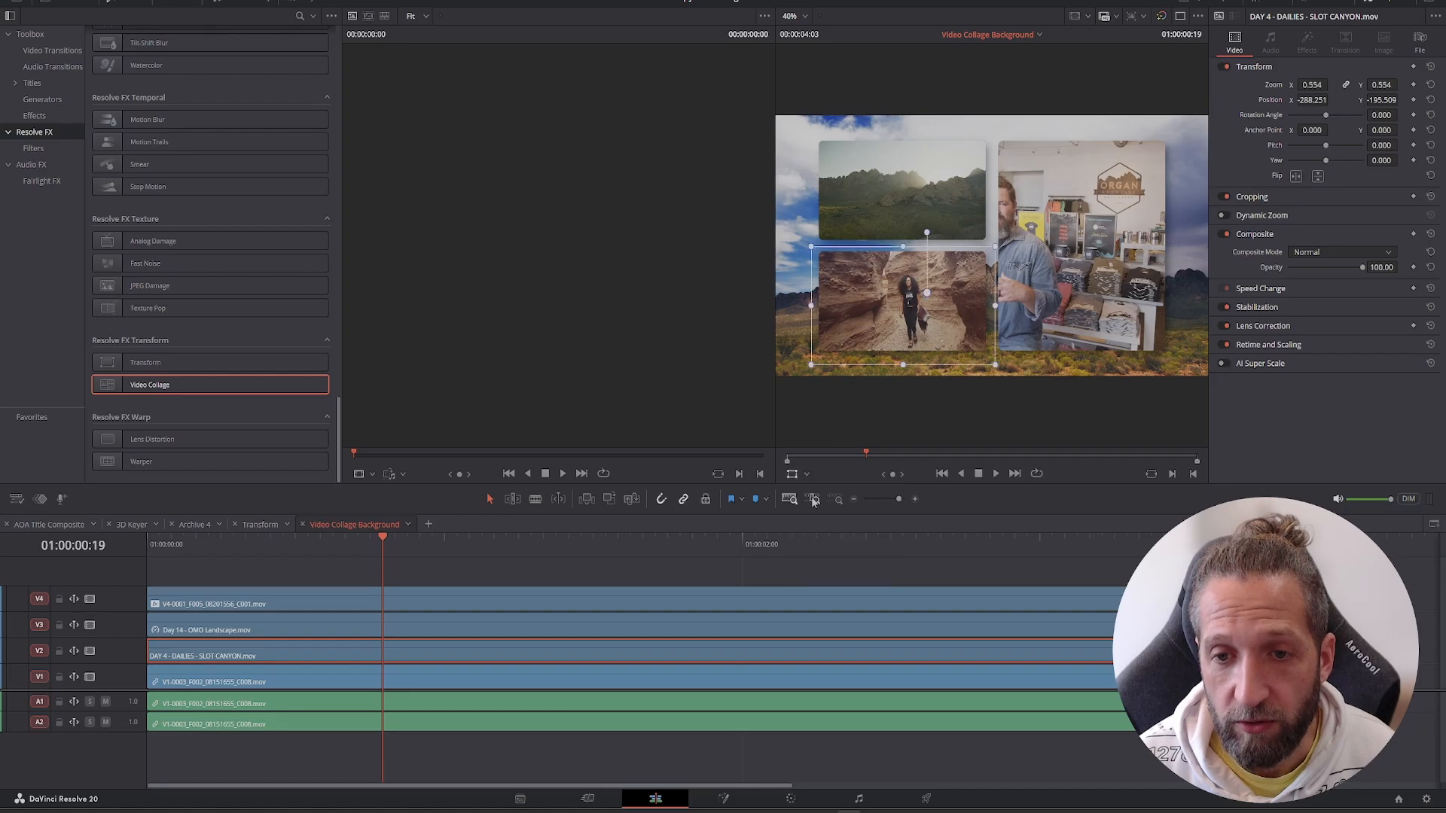
click(432, 680)
drag(1045, 257, 1129, 243)
mouse_move(861, 361)
mouse_down()
mouse_move(878, 355)
mouse_move(836, 375)
mouse_move(850, 366)
mouse_up()
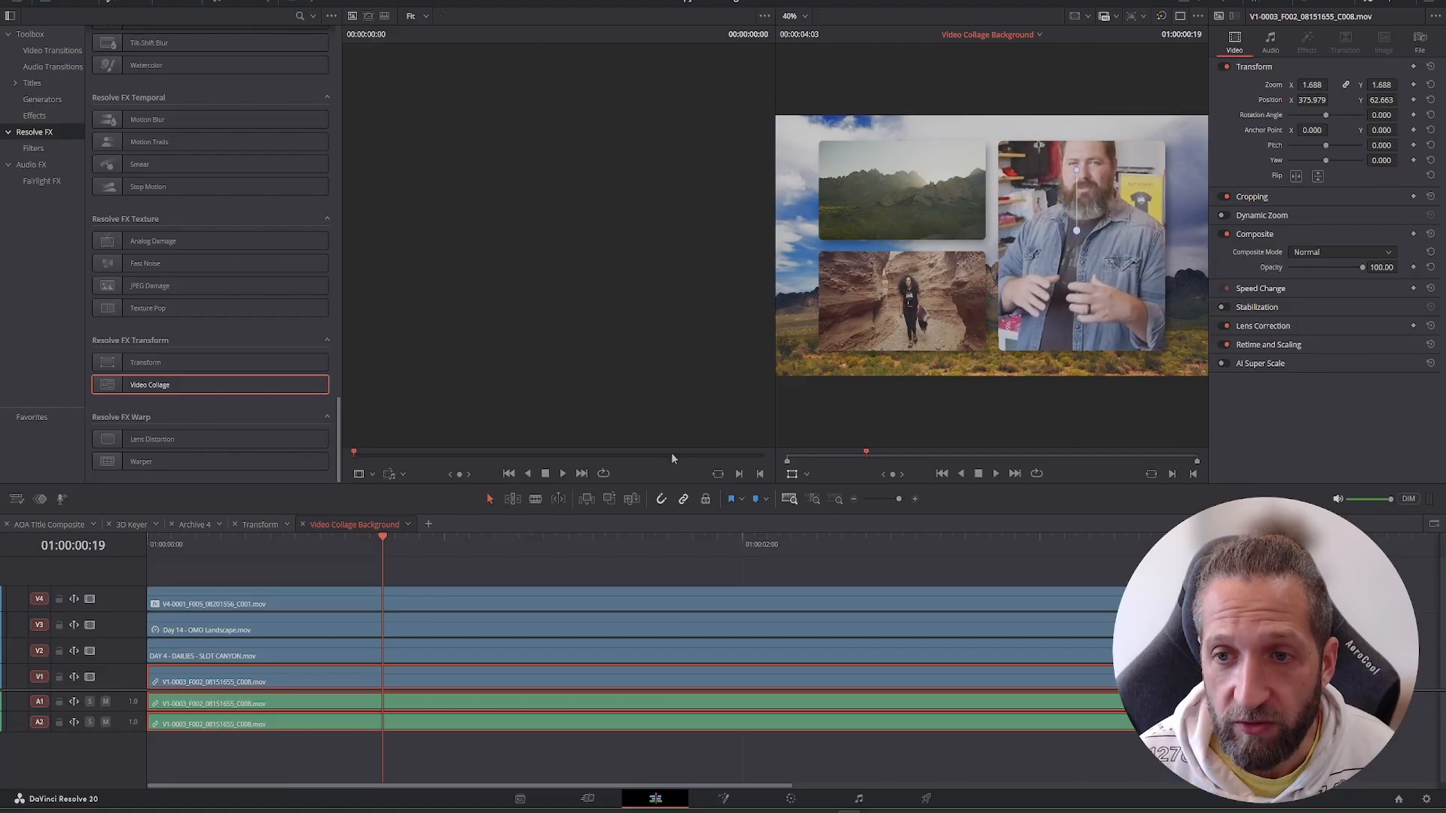
drag(851, 433, 859, 430)
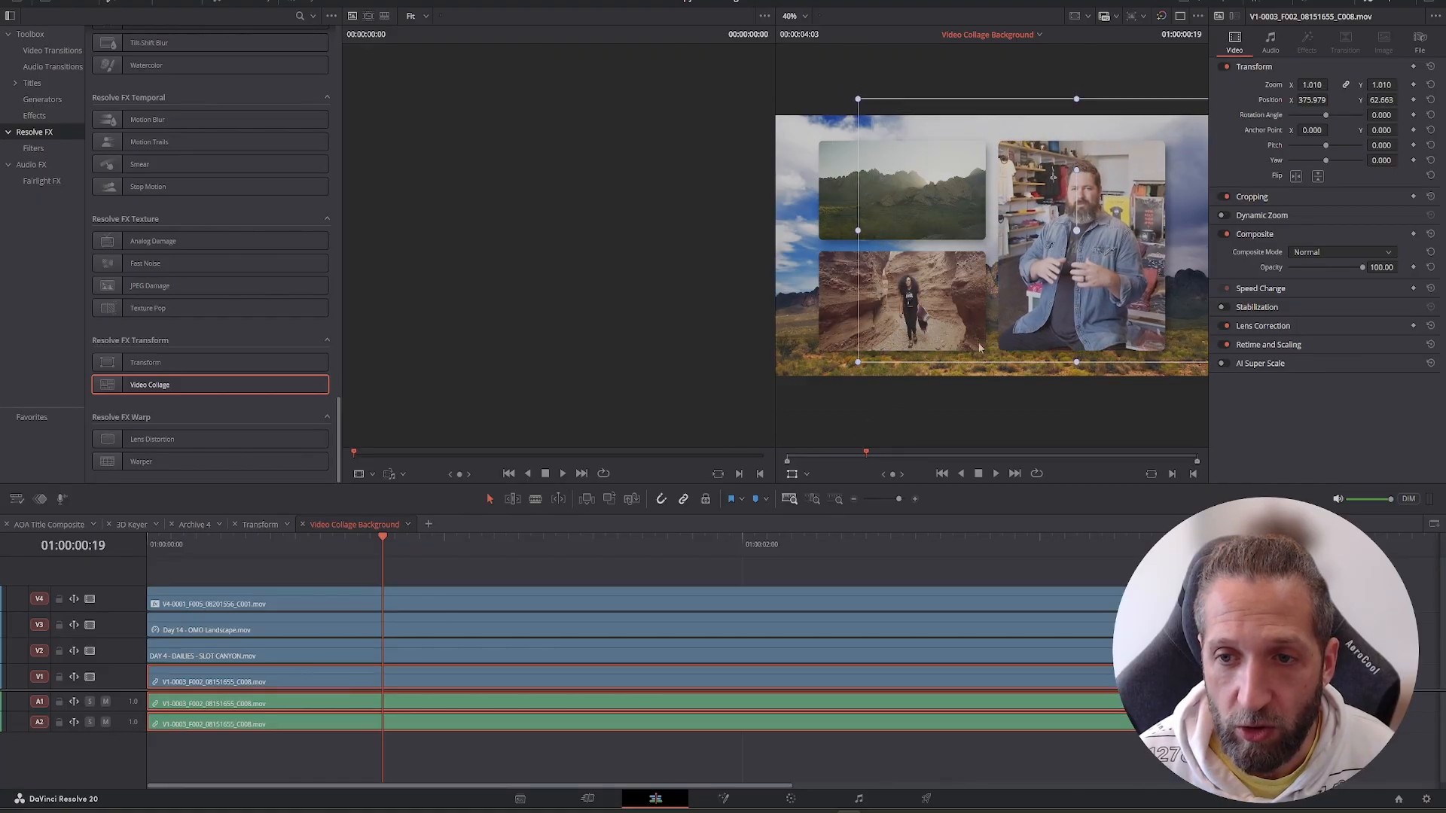
drag(1121, 236, 1130, 237)
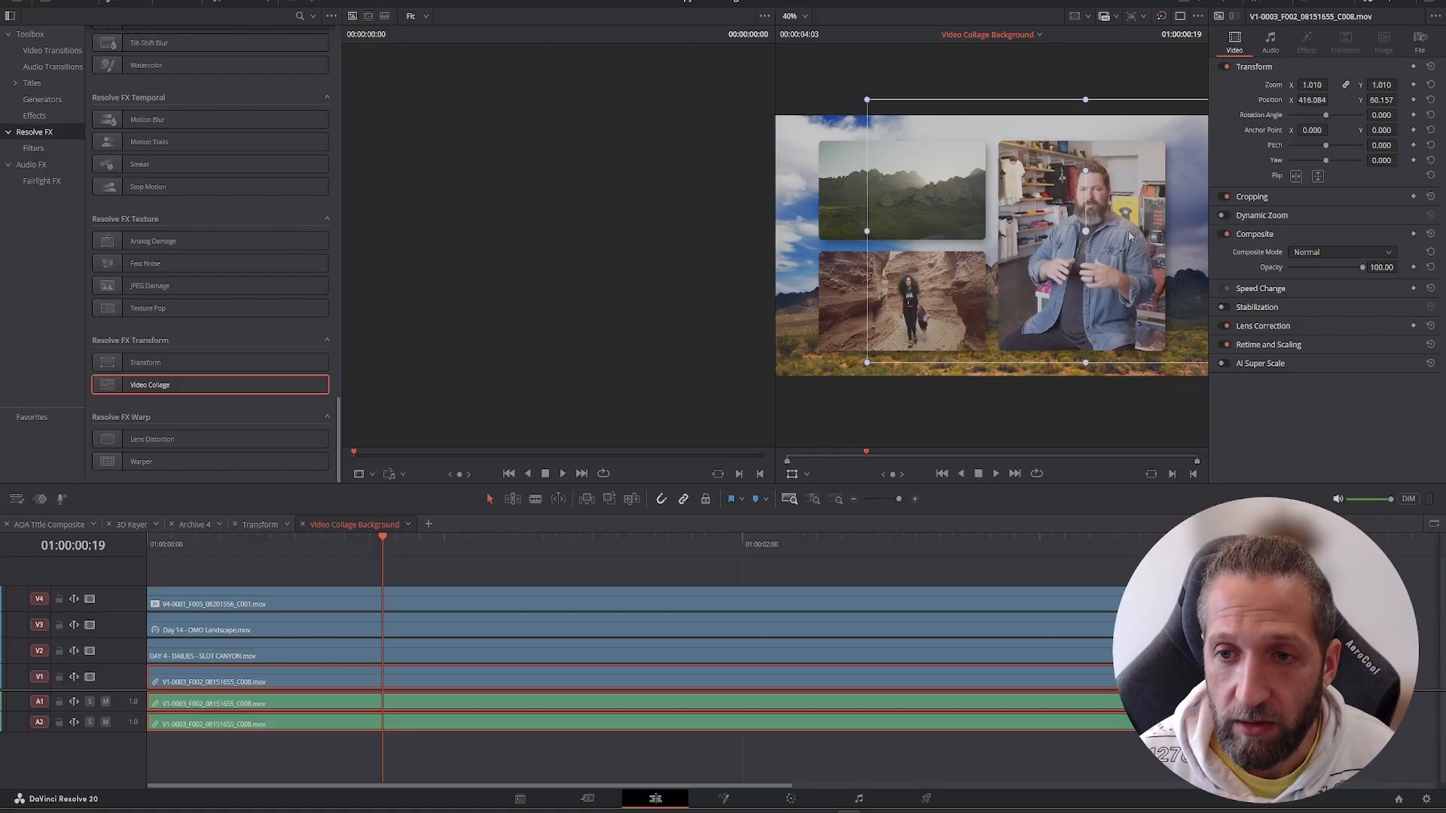
Step: Hide the on-screen transform controls and play the collage from the start of the timeline
click(790, 475)
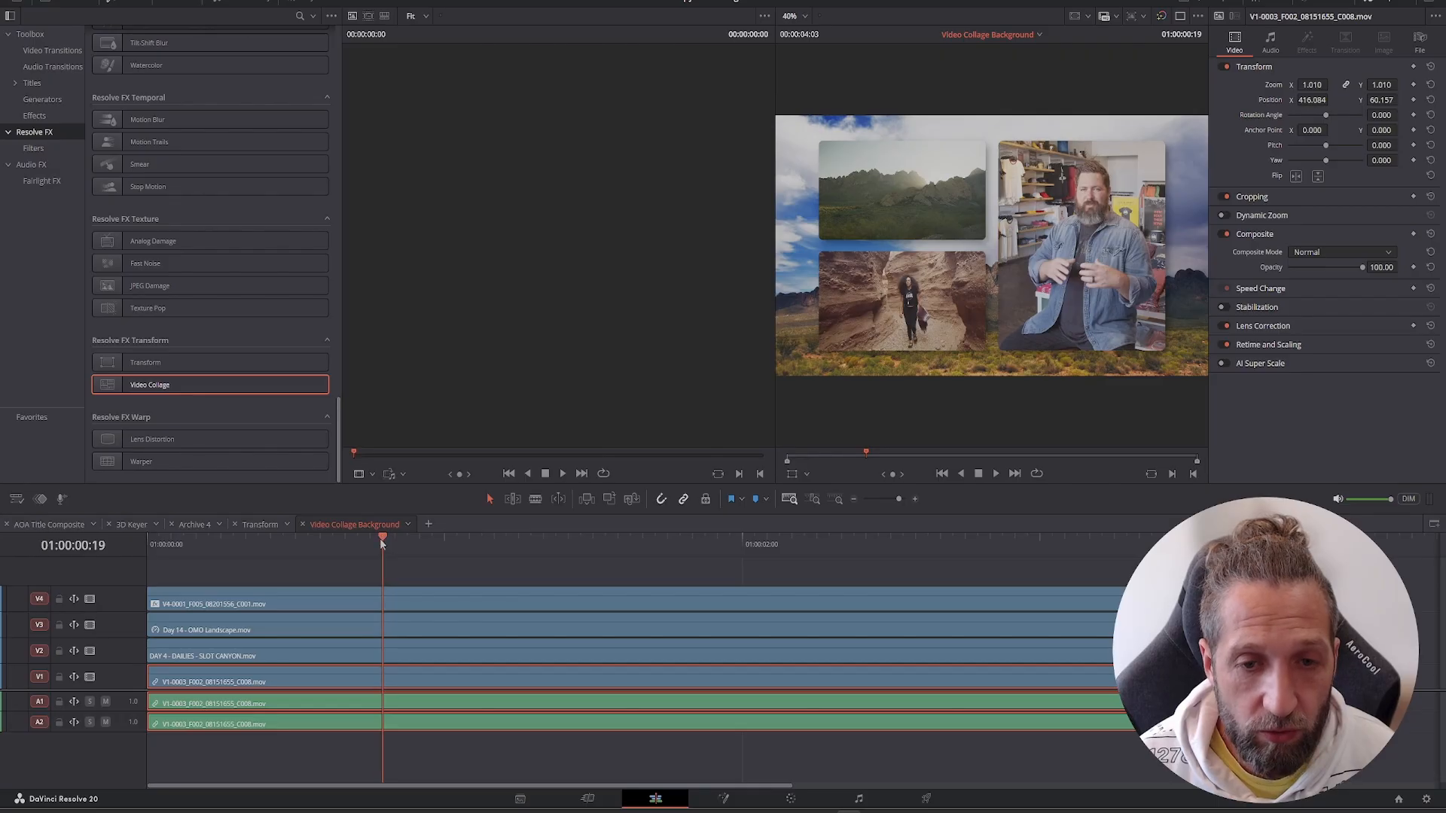
drag(379, 539, 125, 548)
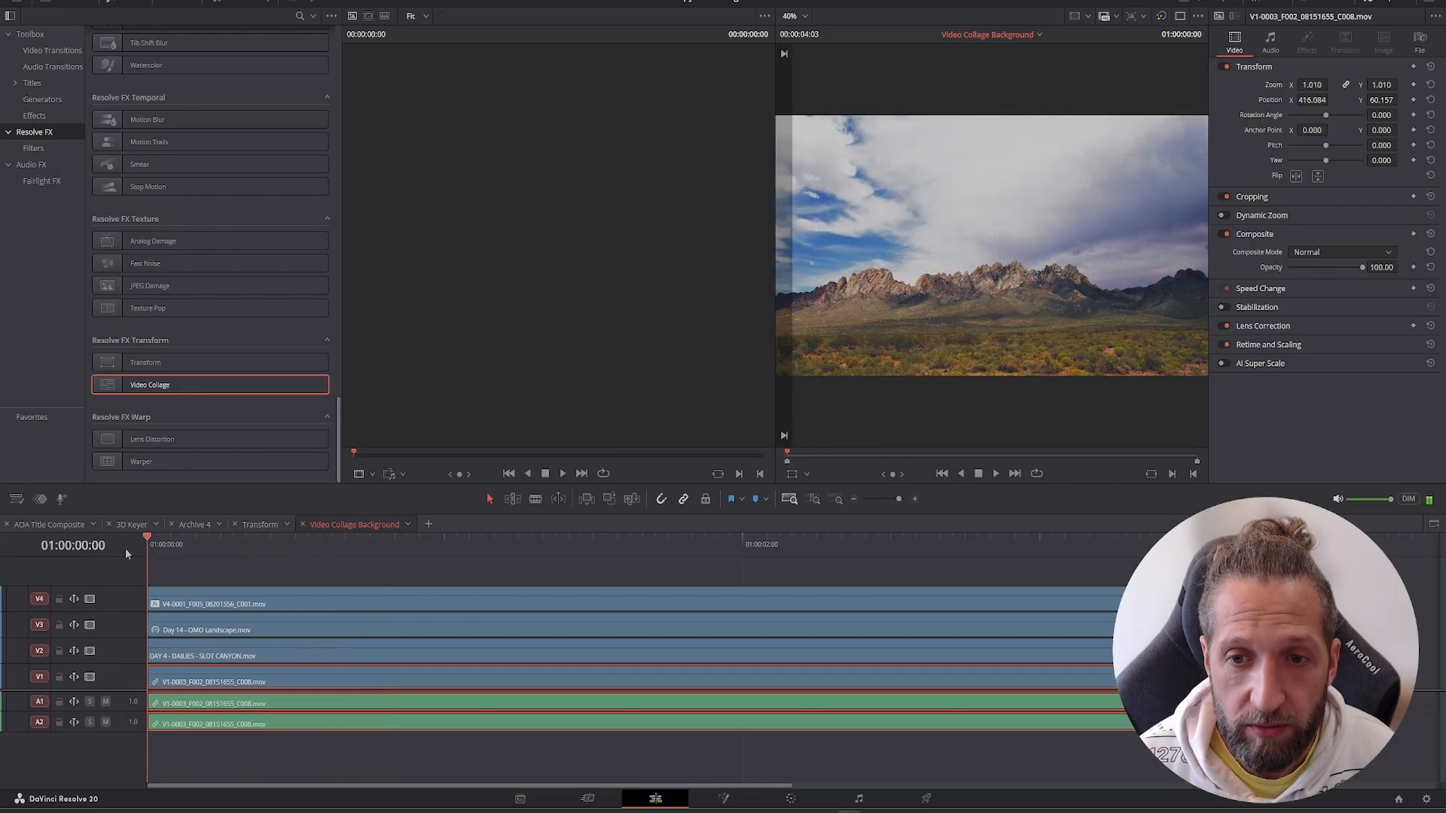
click(995, 474)
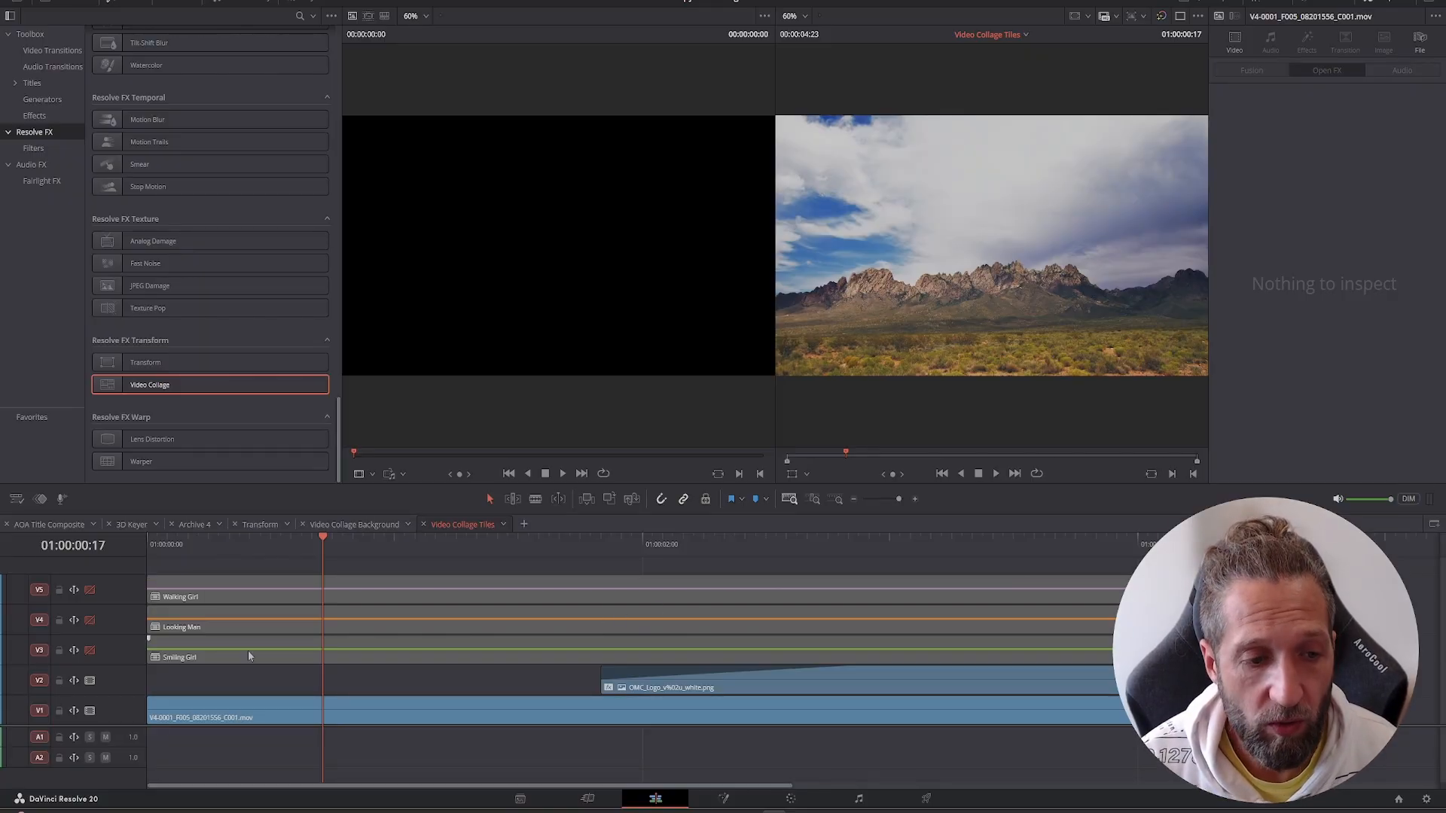
click(246, 616)
click(248, 593)
click(90, 649)
click(90, 650)
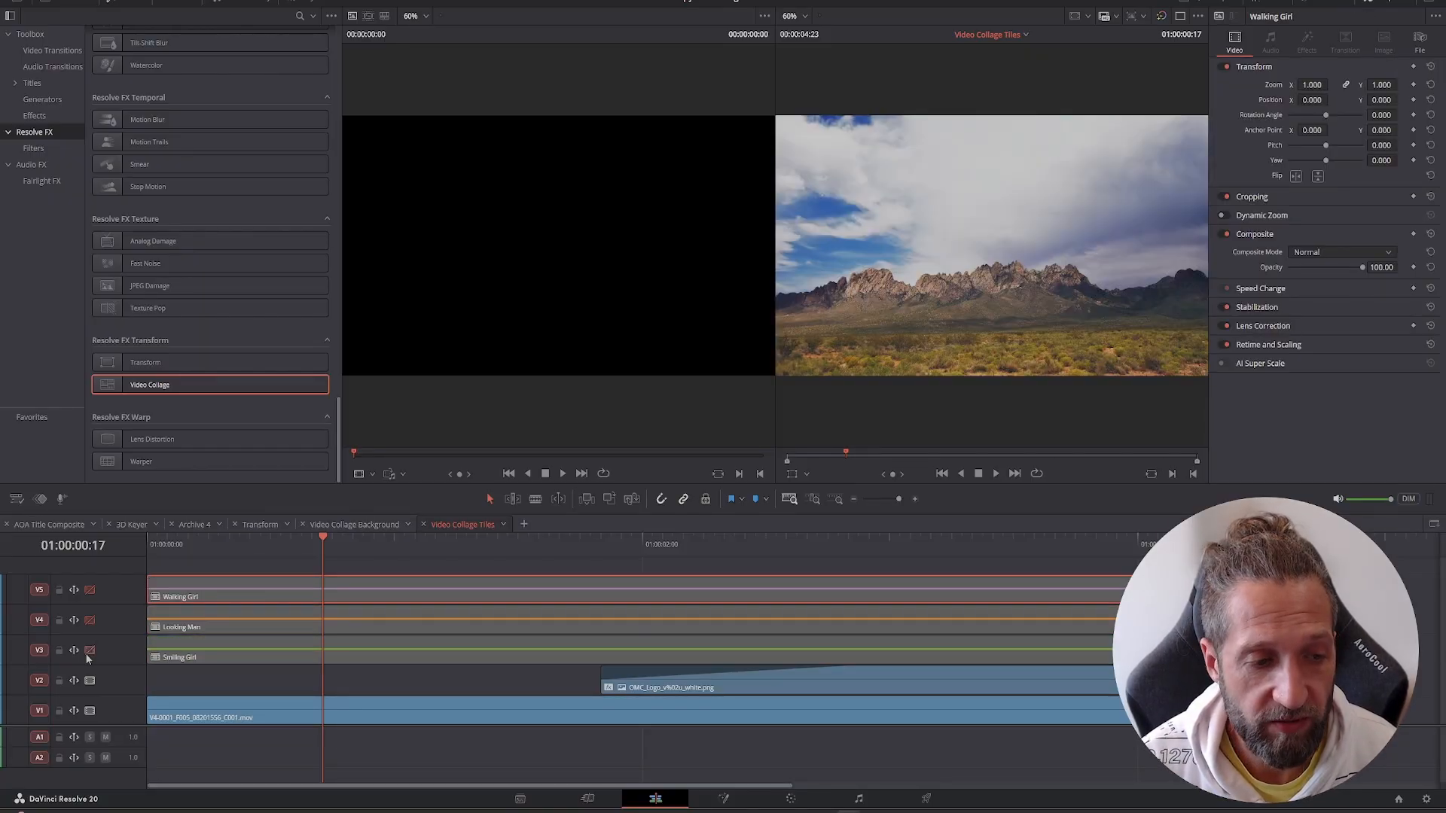
click(89, 620)
click(90, 620)
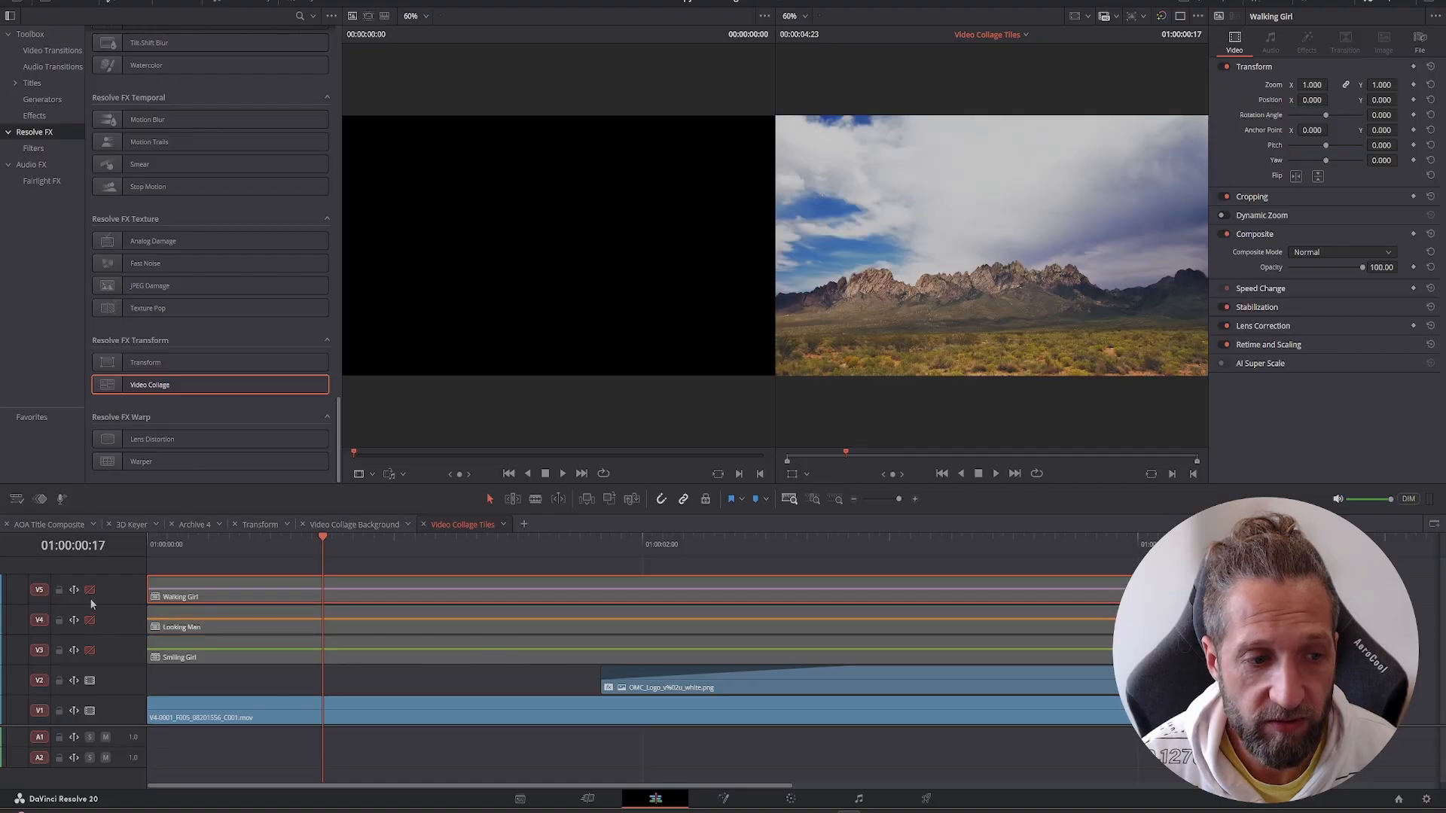
click(90, 591)
click(90, 591)
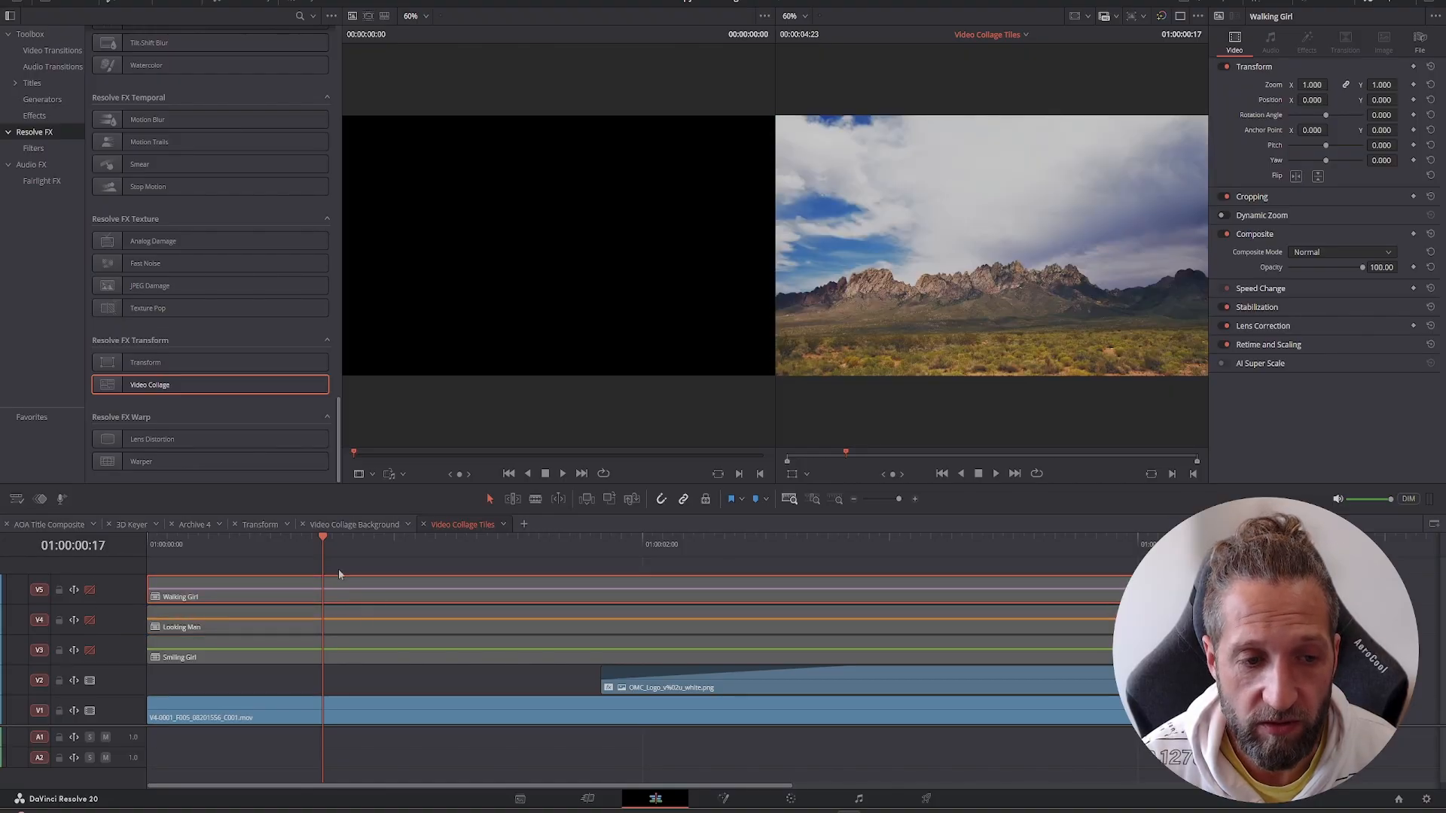
Step: Enable video track V3 with the Smiling Girl clip selected and park the playhead at 01:00:01:12
drag(339, 575, 551, 602)
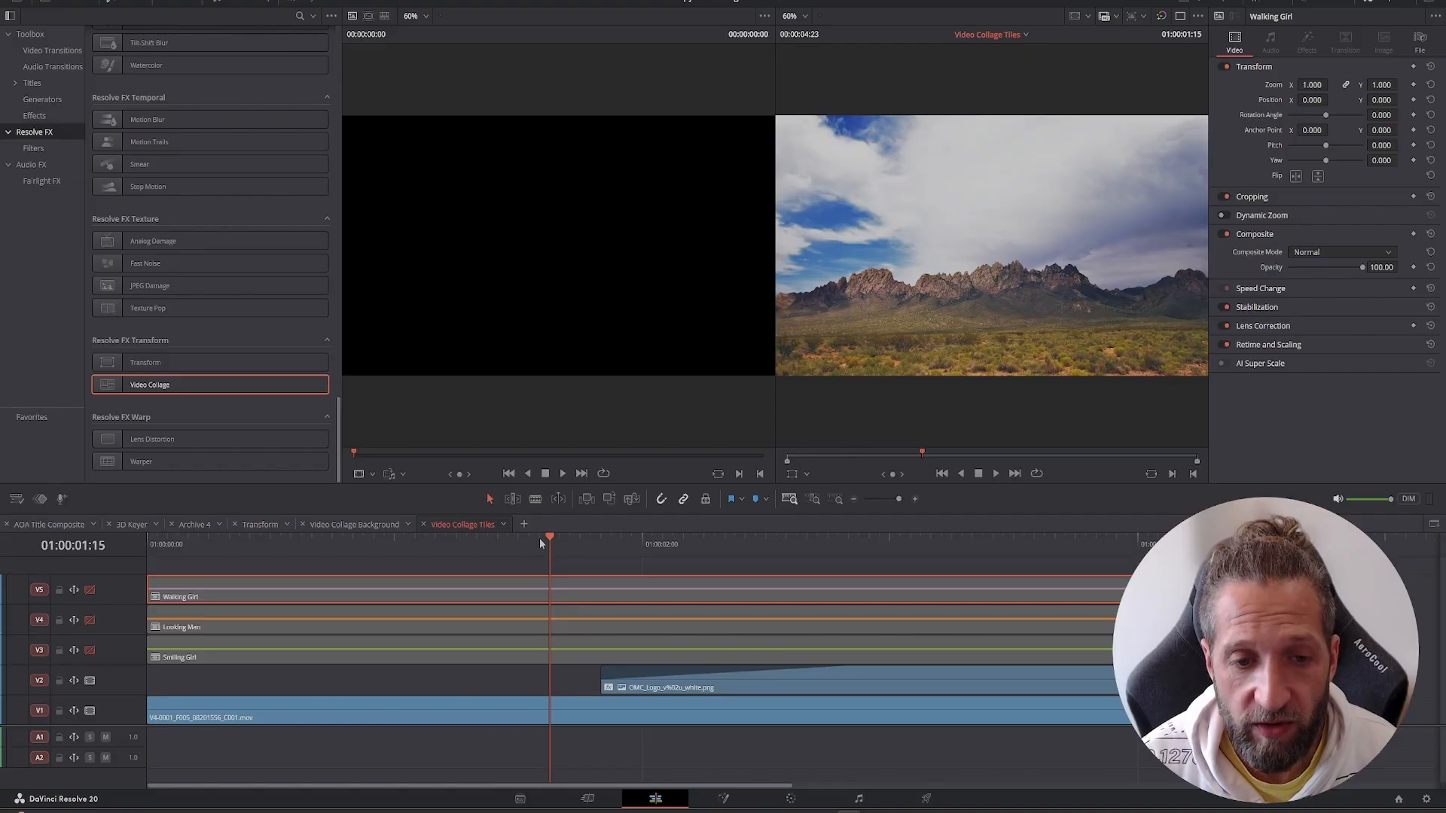
click(449, 656)
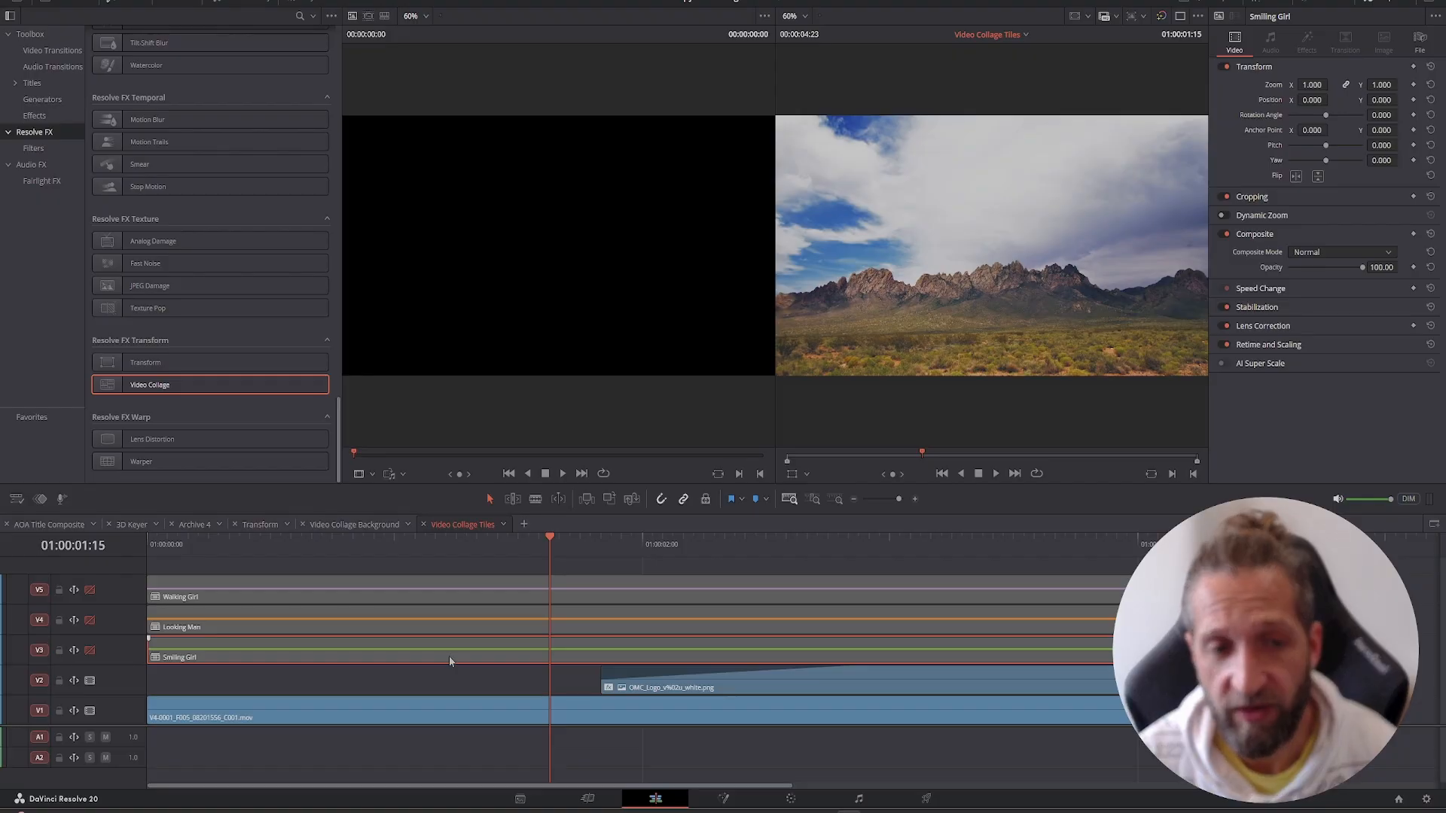
key(ctrl+shift+3)
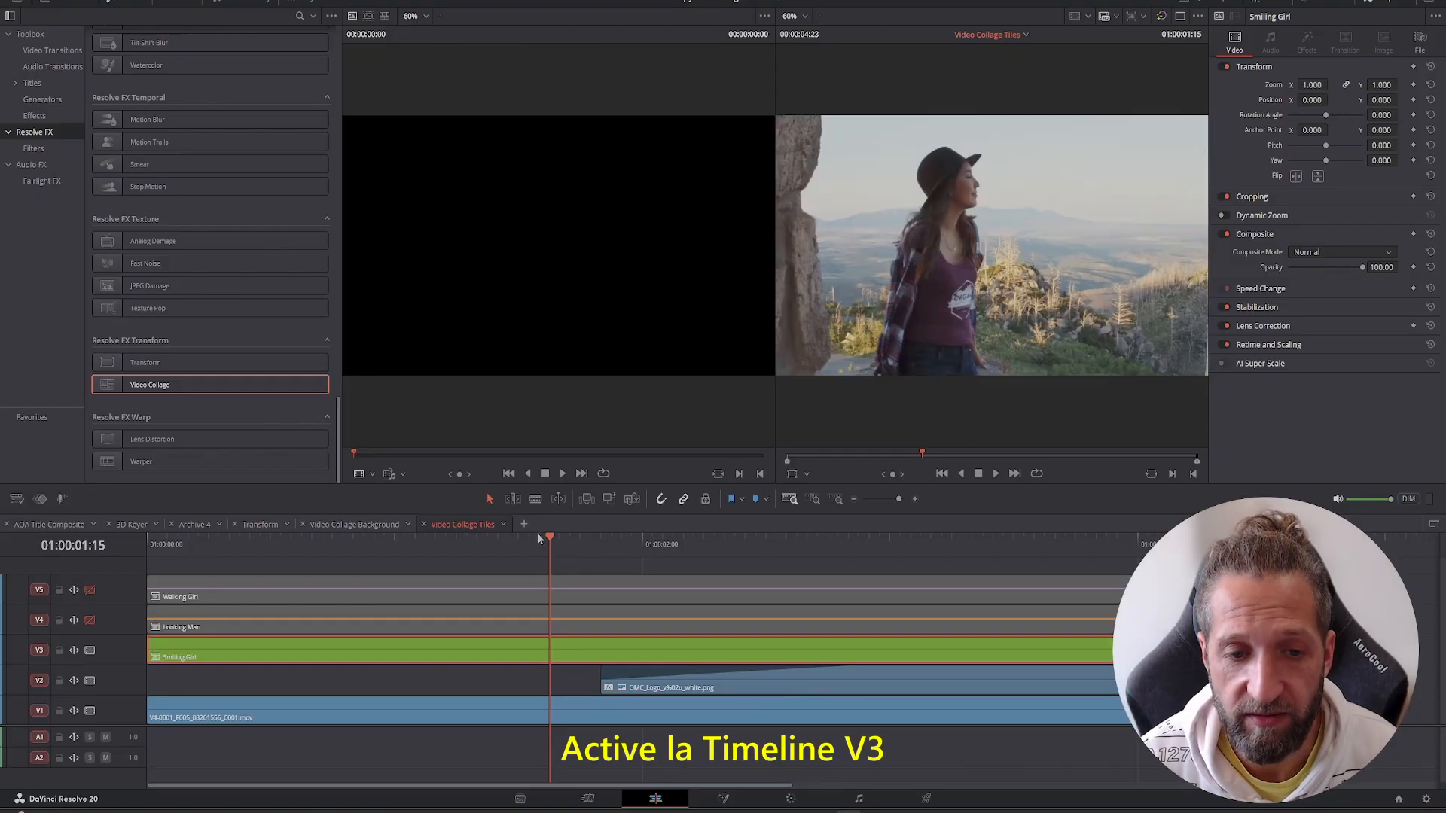
drag(549, 537, 521, 563)
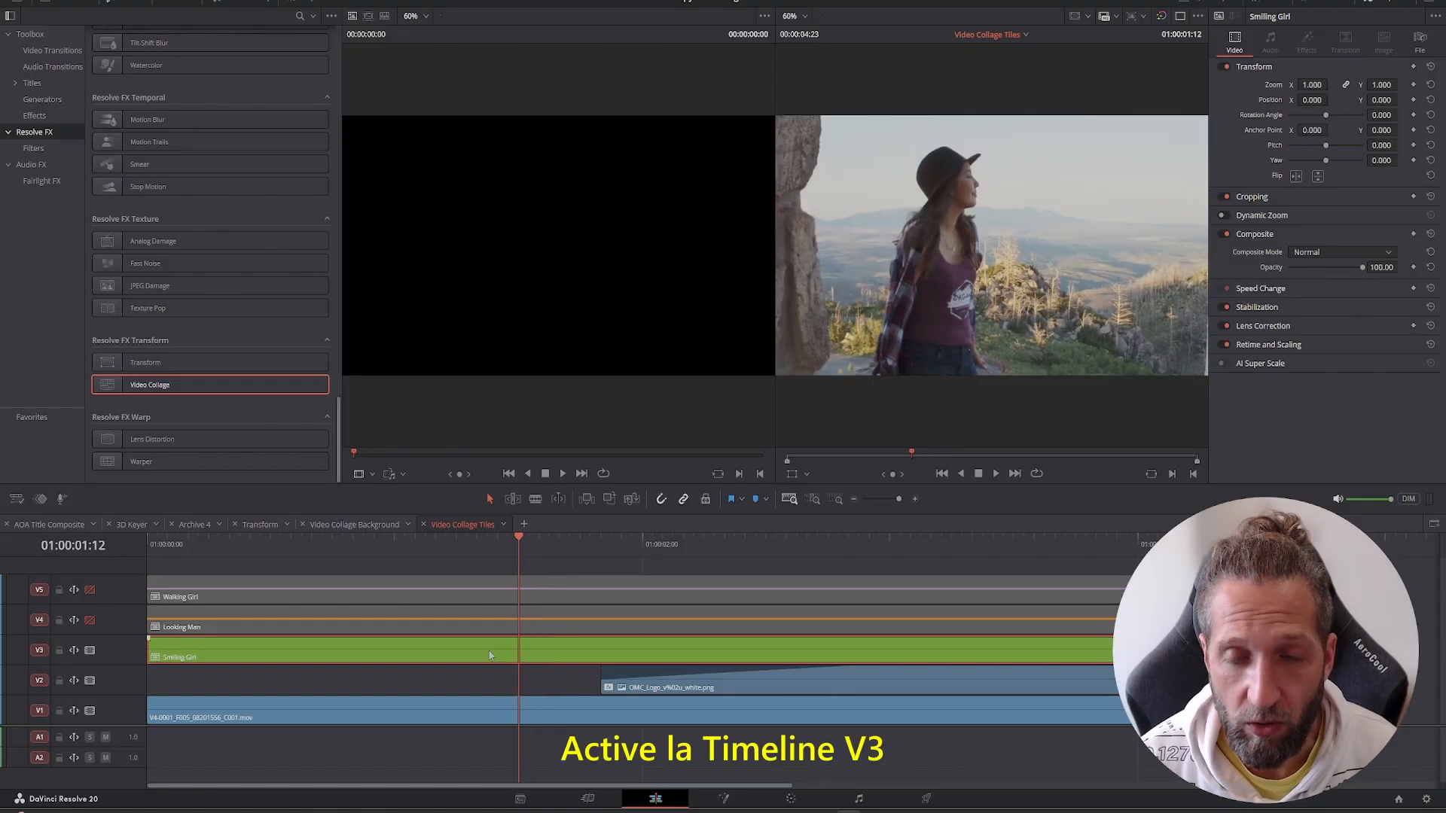
Step: Apply the Video Collage effect to the Smiling Girl clip, set its workflow to Create Tile and enable the layout preview
double_click(140, 386)
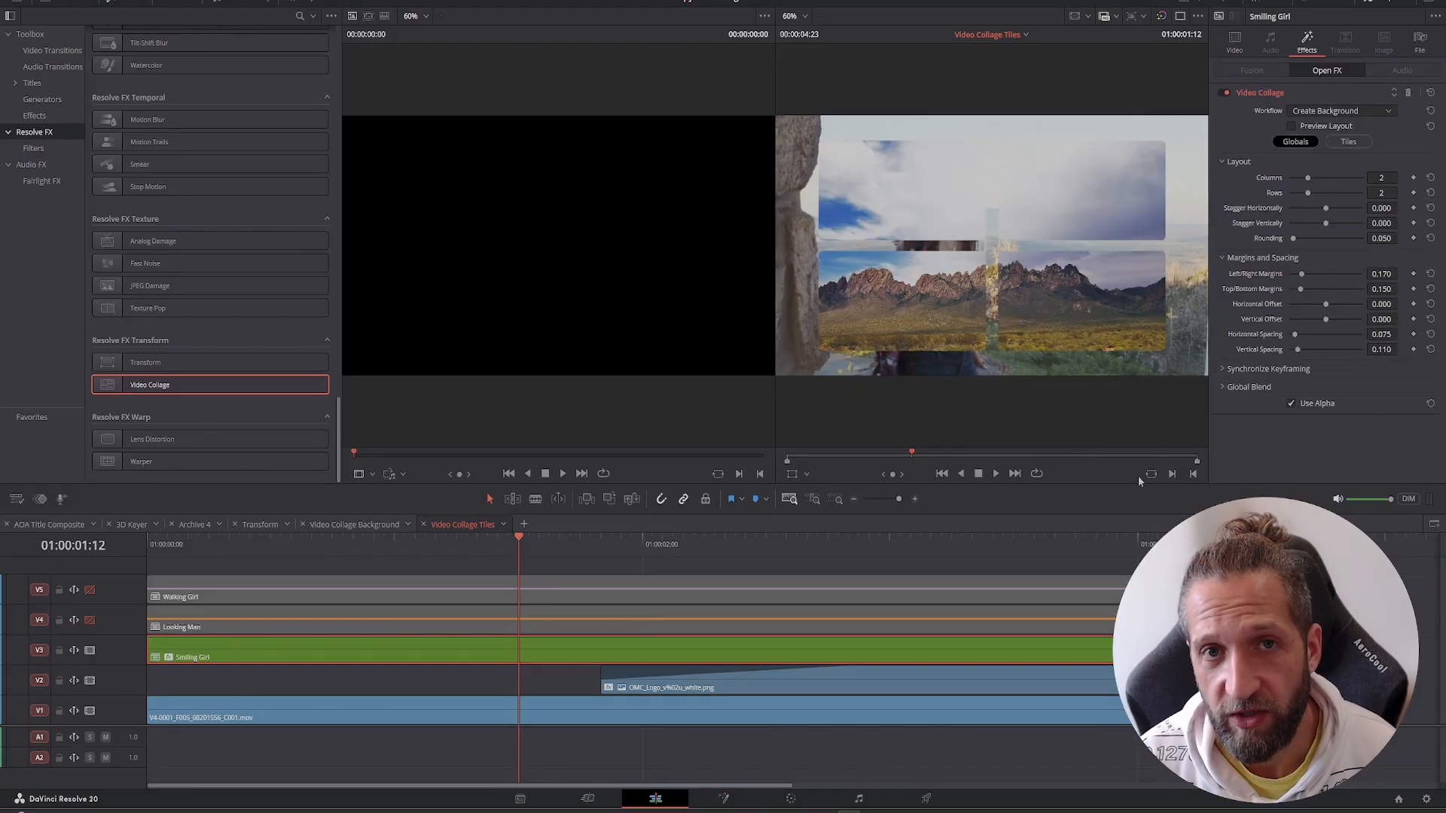
click(1385, 112)
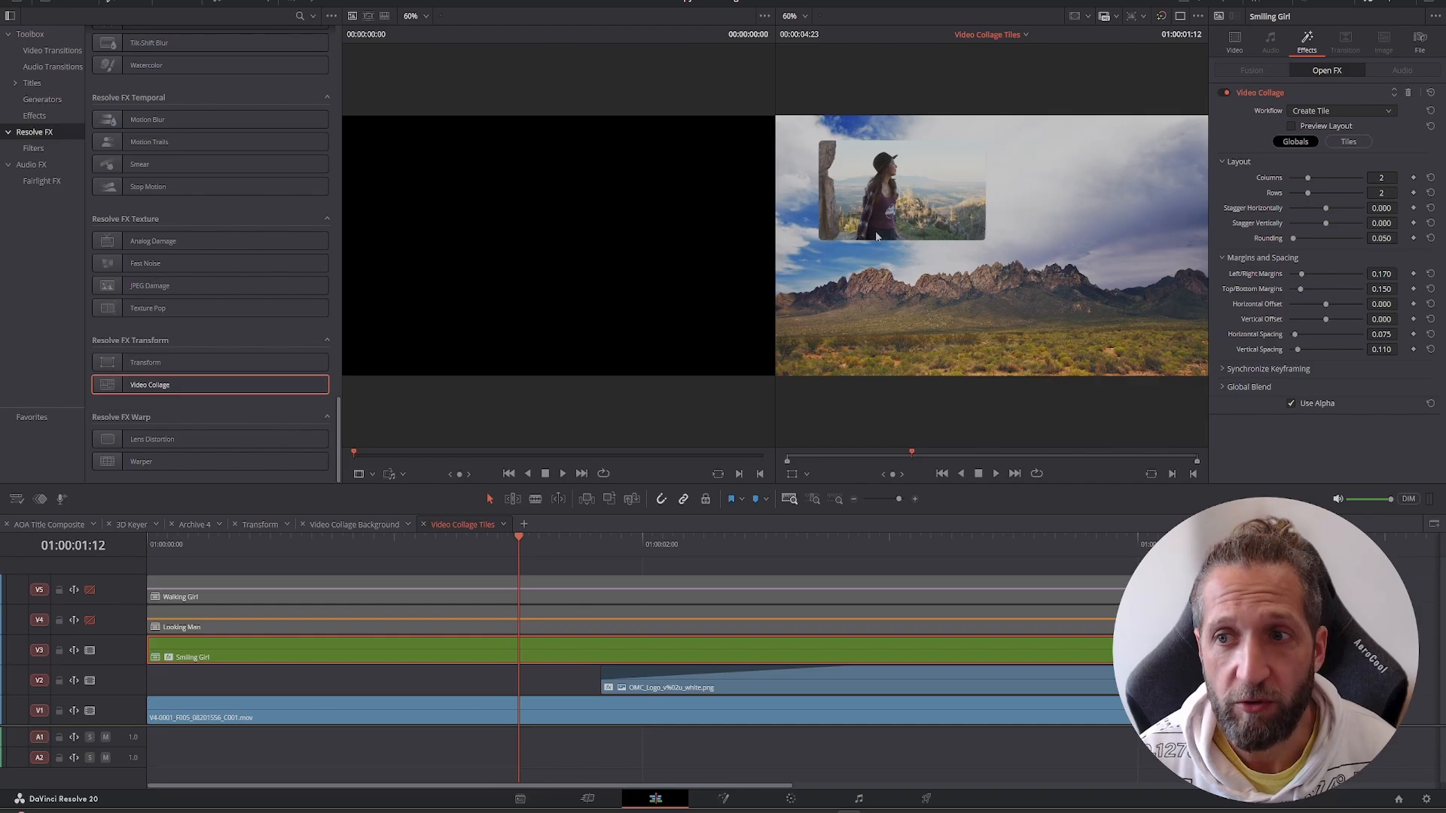
click(1291, 125)
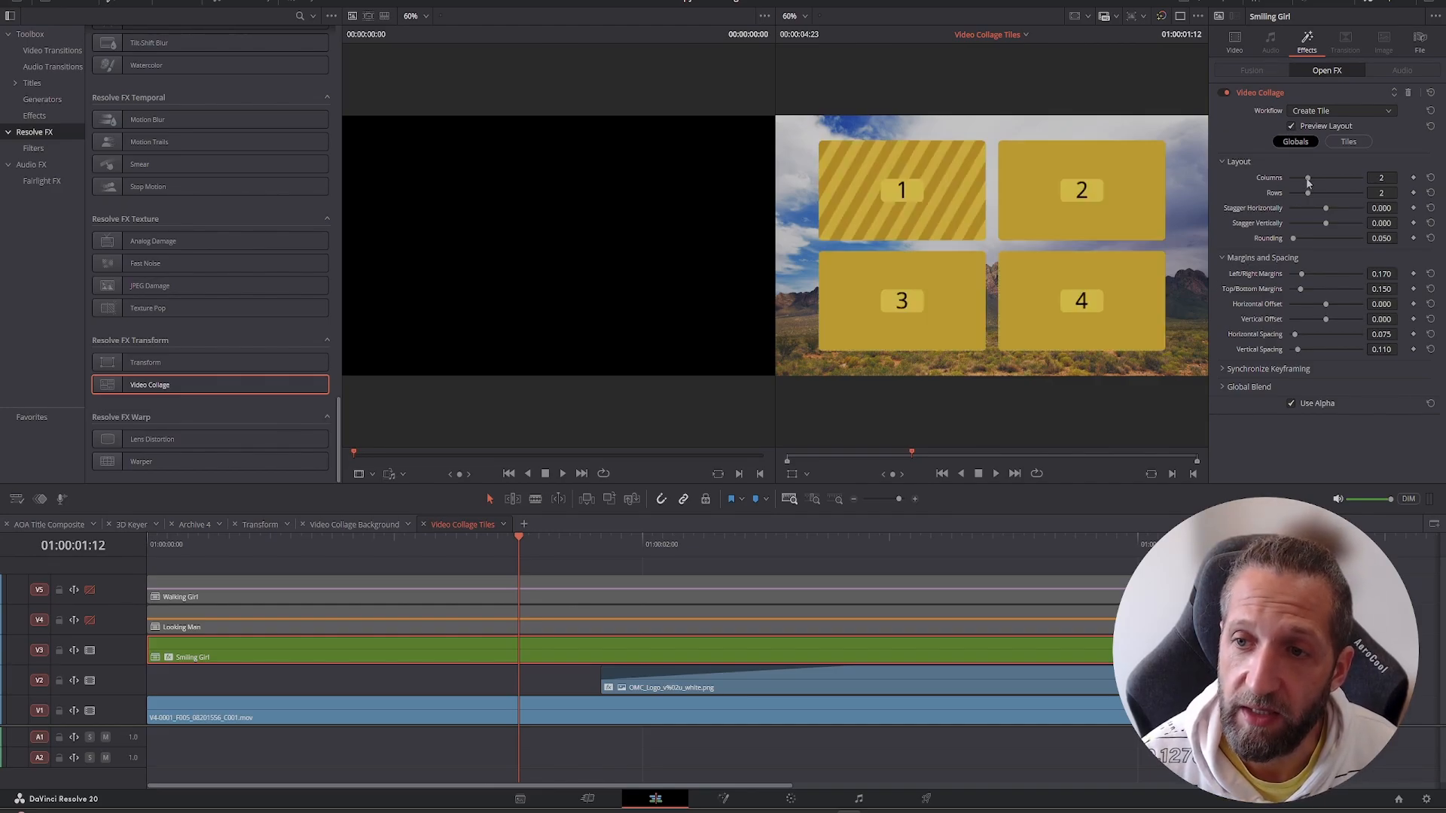
Step: Lay out the collage as 3 columns by 1 row of circular tiles with Rounding 1.000 and Vertical Offset 0.244
drag(1307, 179, 1286, 194)
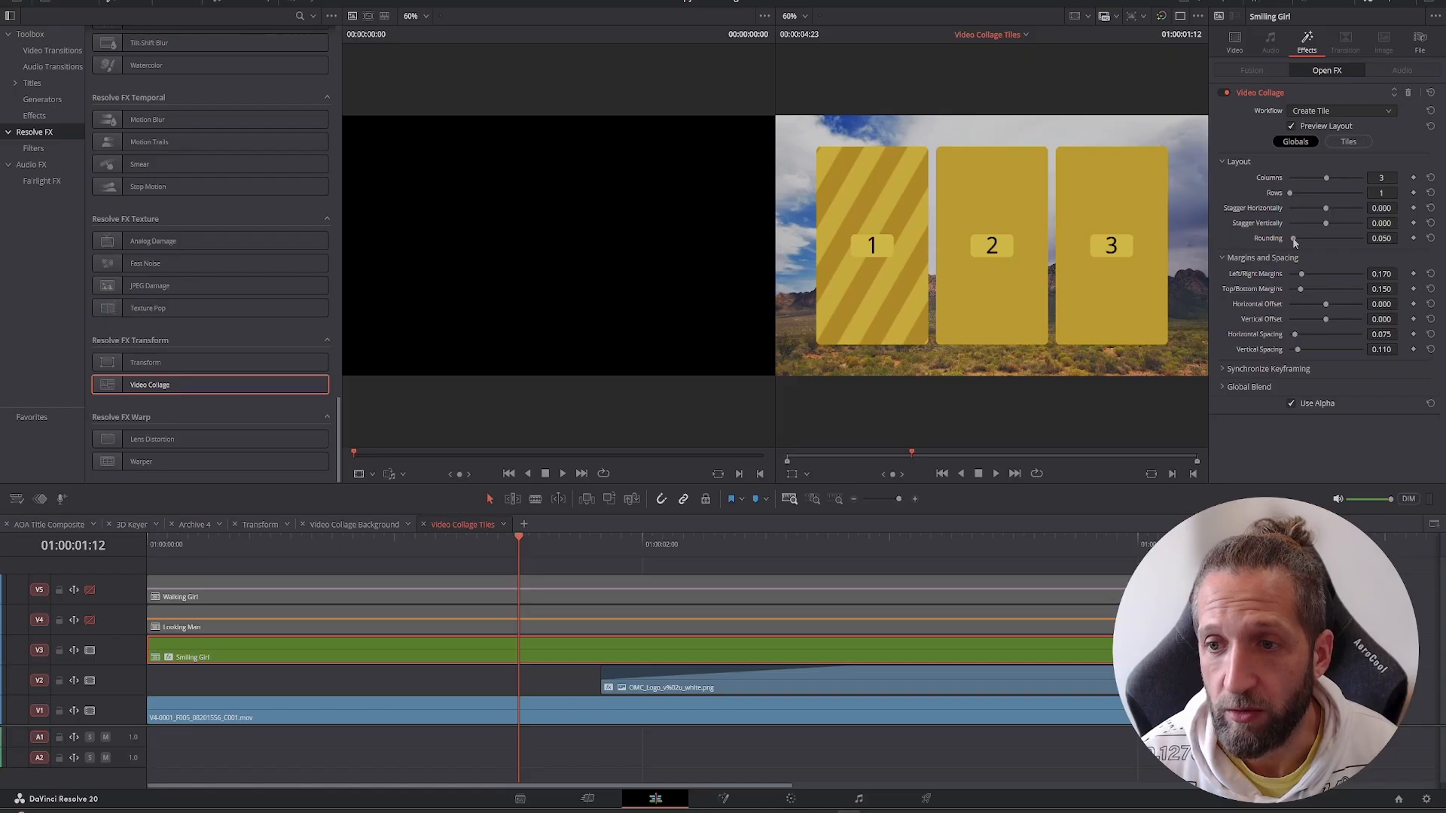
drag(1292, 238, 1412, 242)
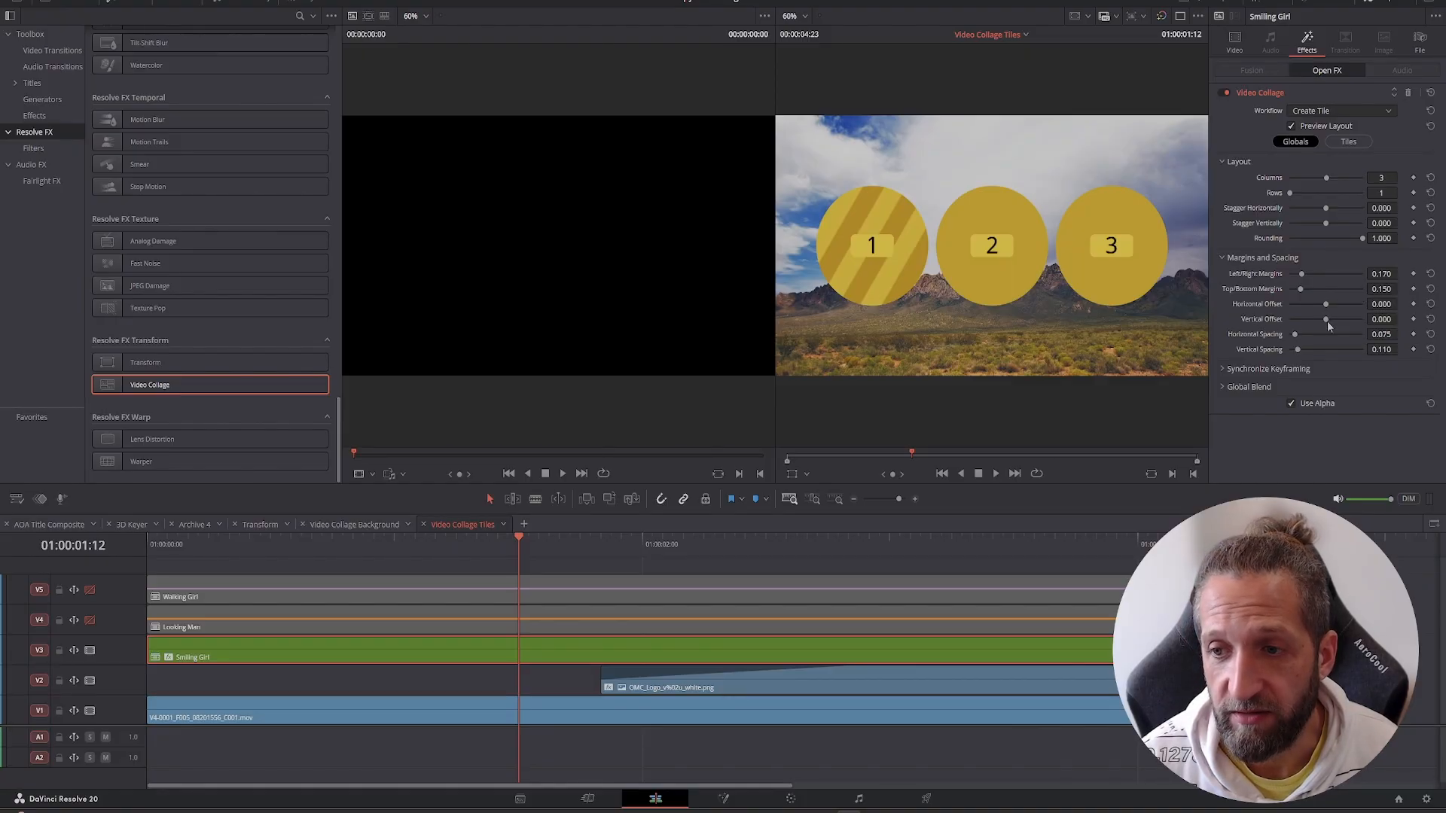
drag(1325, 320, 1335, 324)
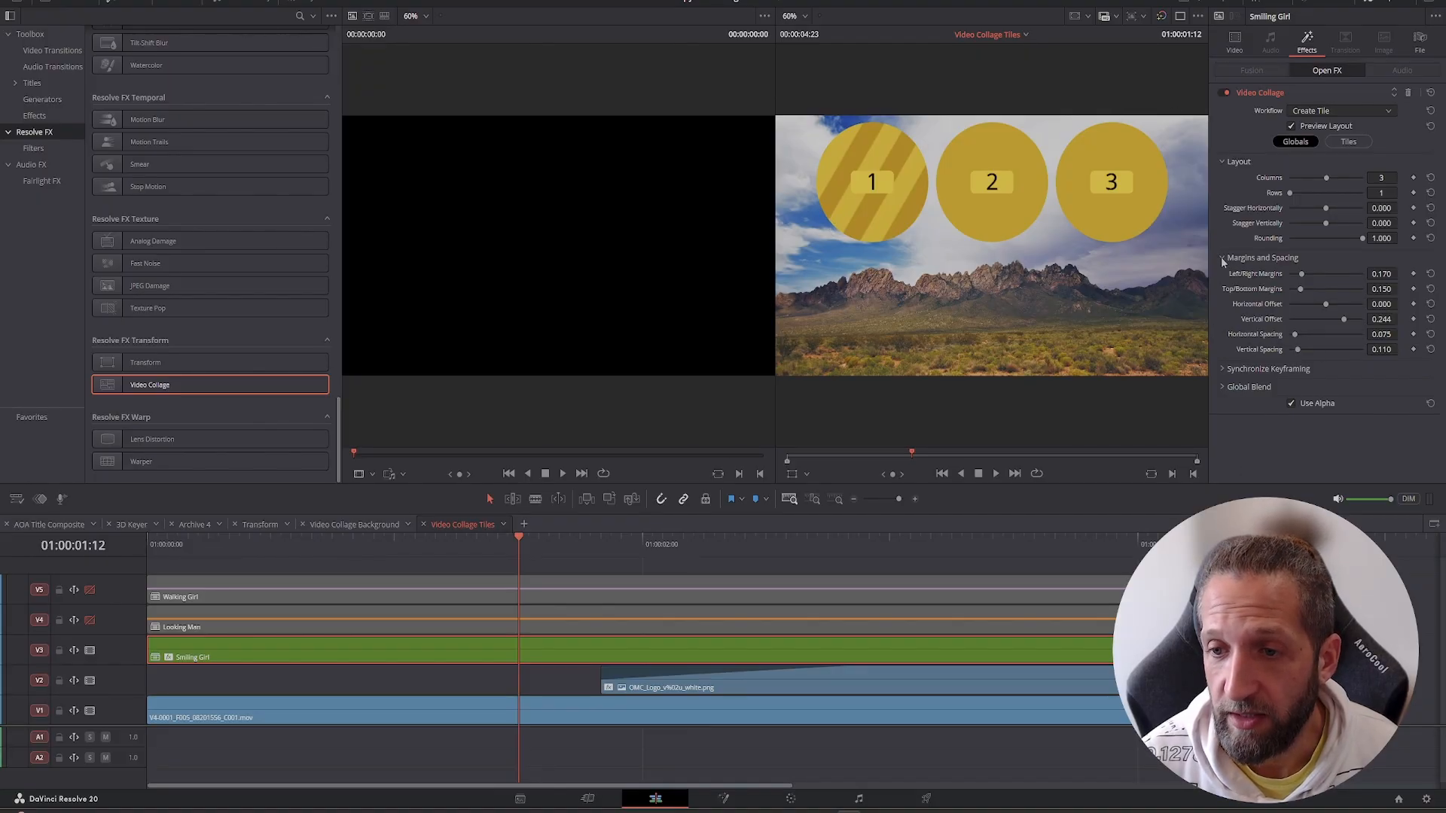
Step: Style all collage tiles with a Tile Border of 0.021 and an off-white Tile Color, #fffbf3
click(1348, 141)
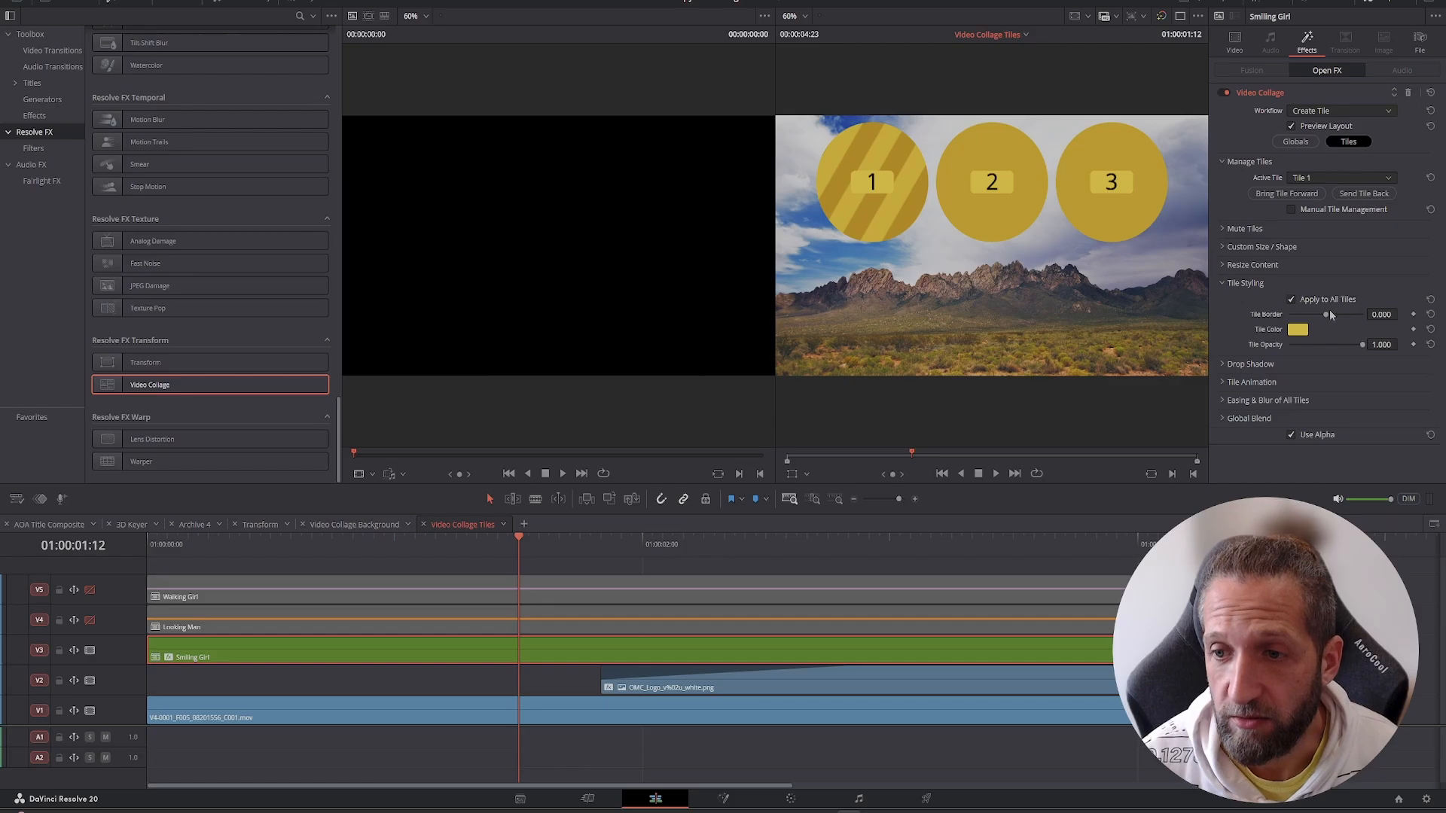
drag(1326, 315, 1329, 320)
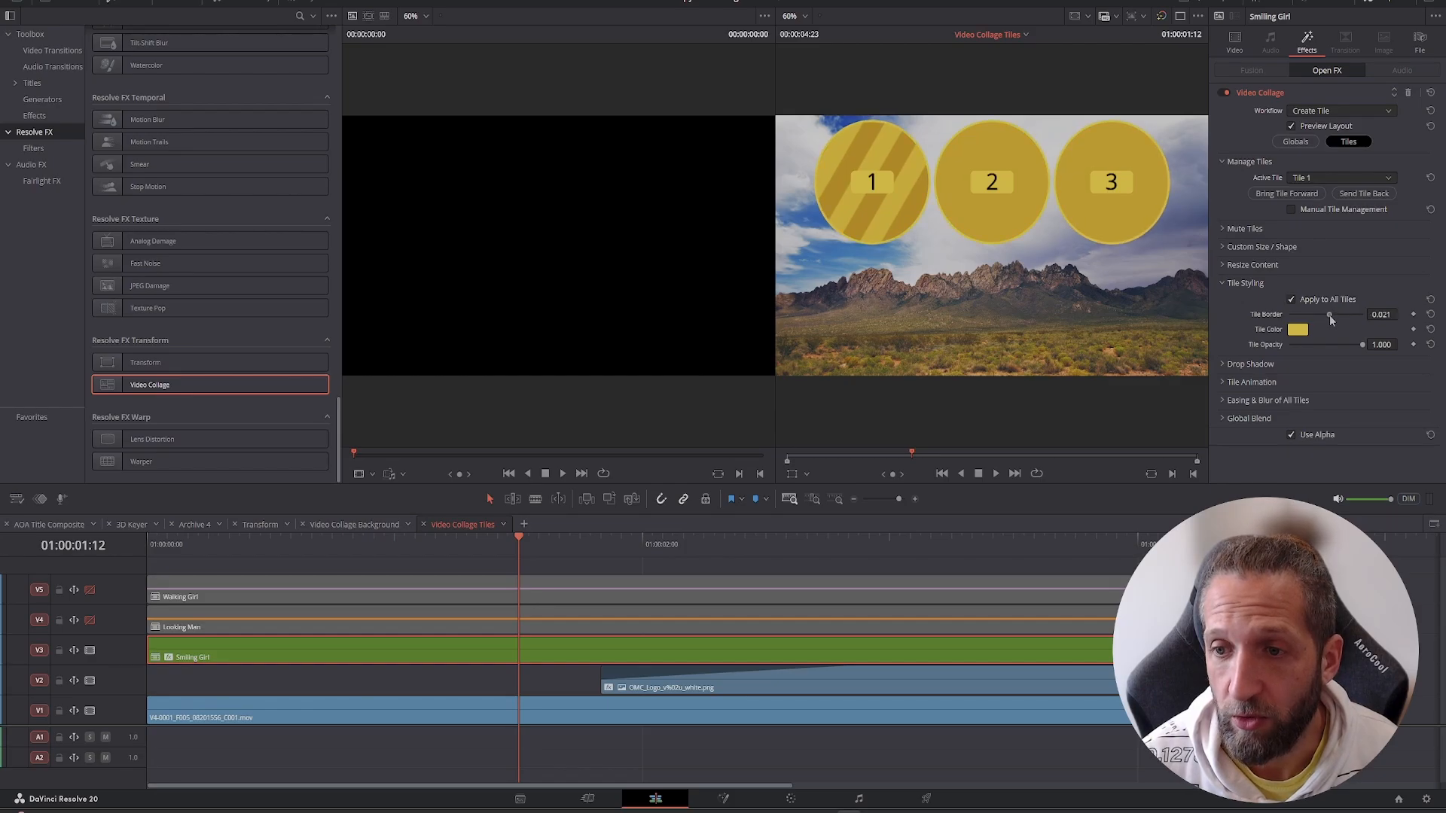
click(1298, 330)
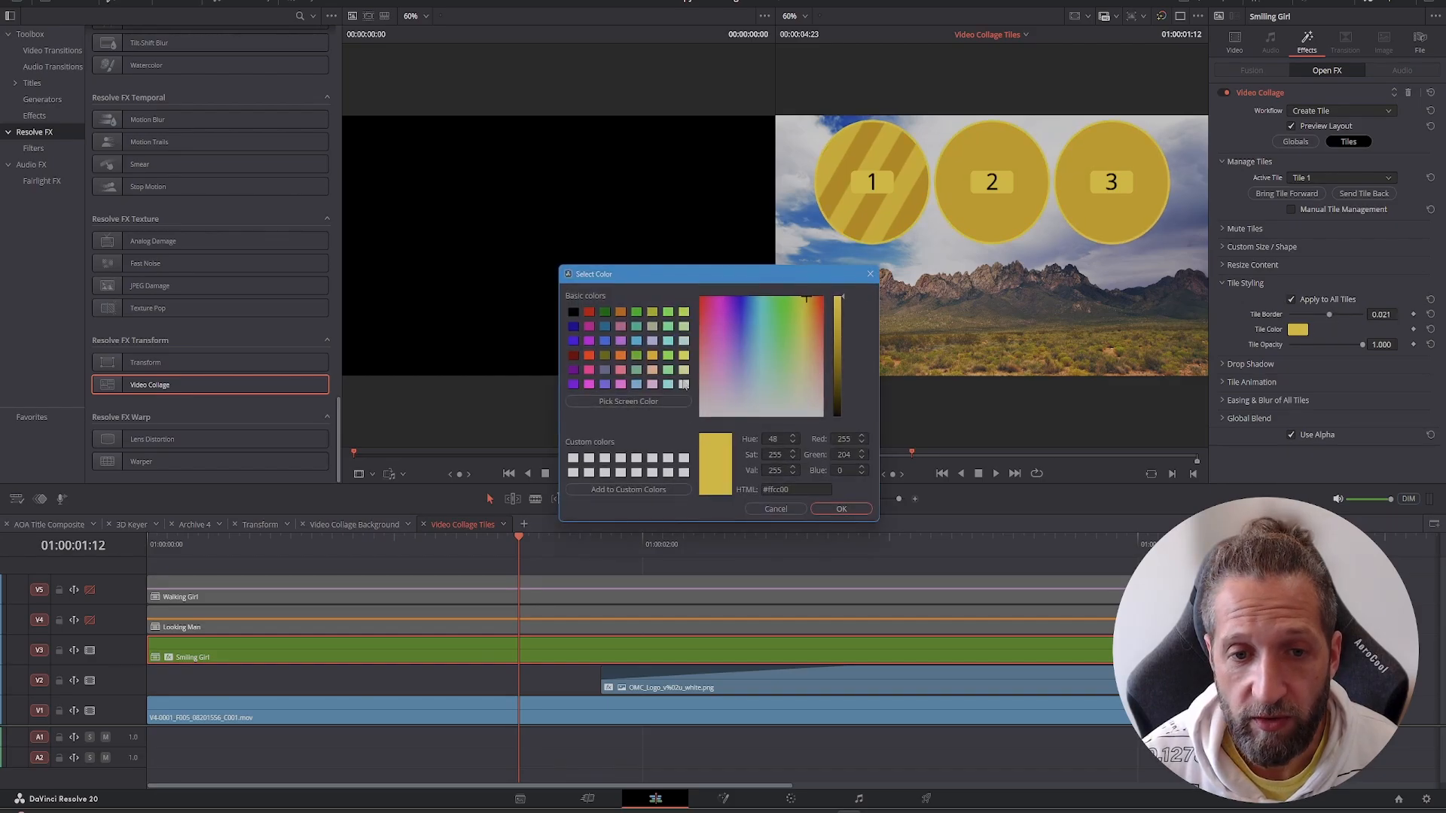
drag(788, 400, 807, 412)
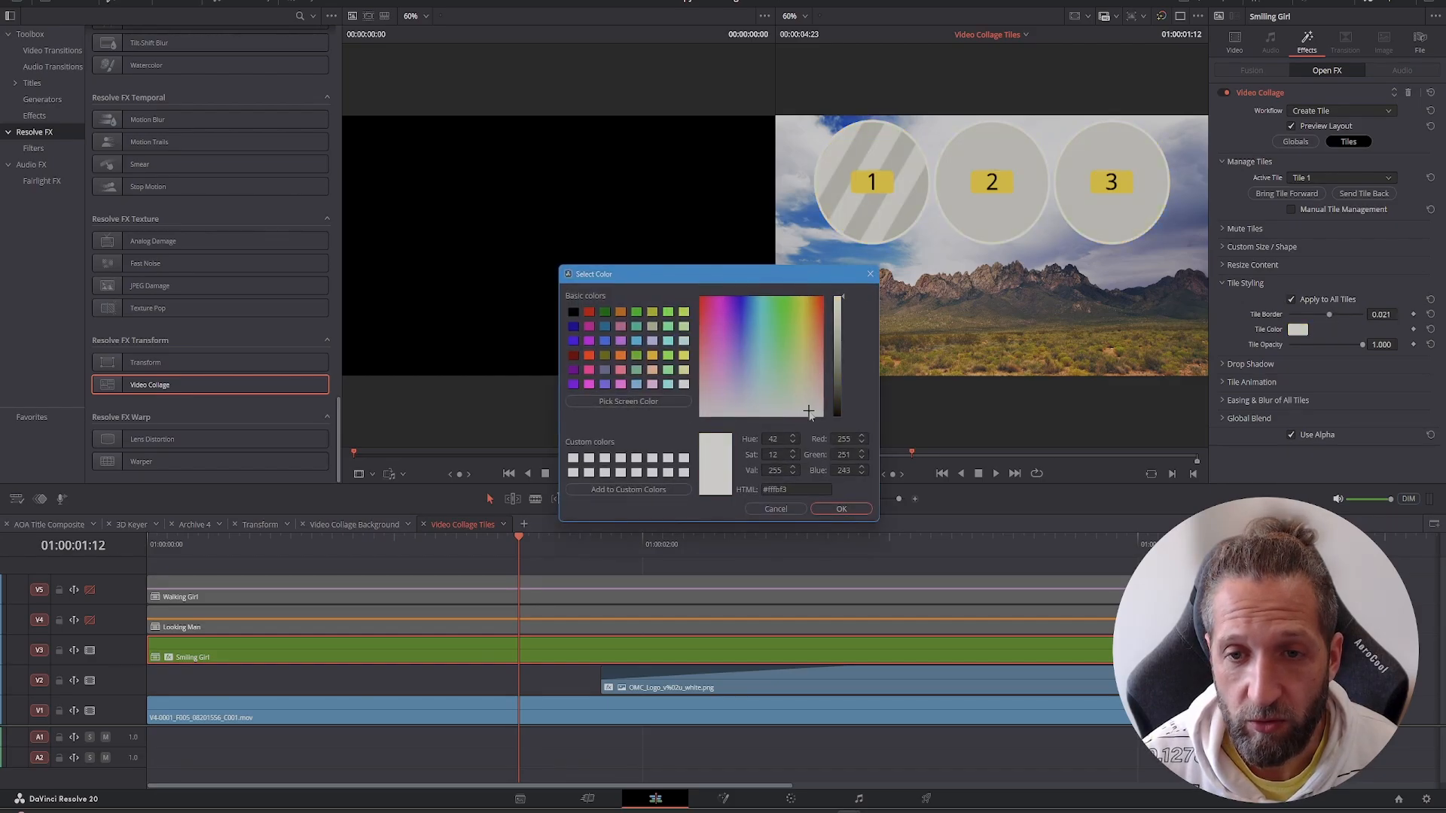
click(839, 508)
Step: Give all tiles a drop shadow with Strength 0.736 and an increased Drop Distance
click(1223, 365)
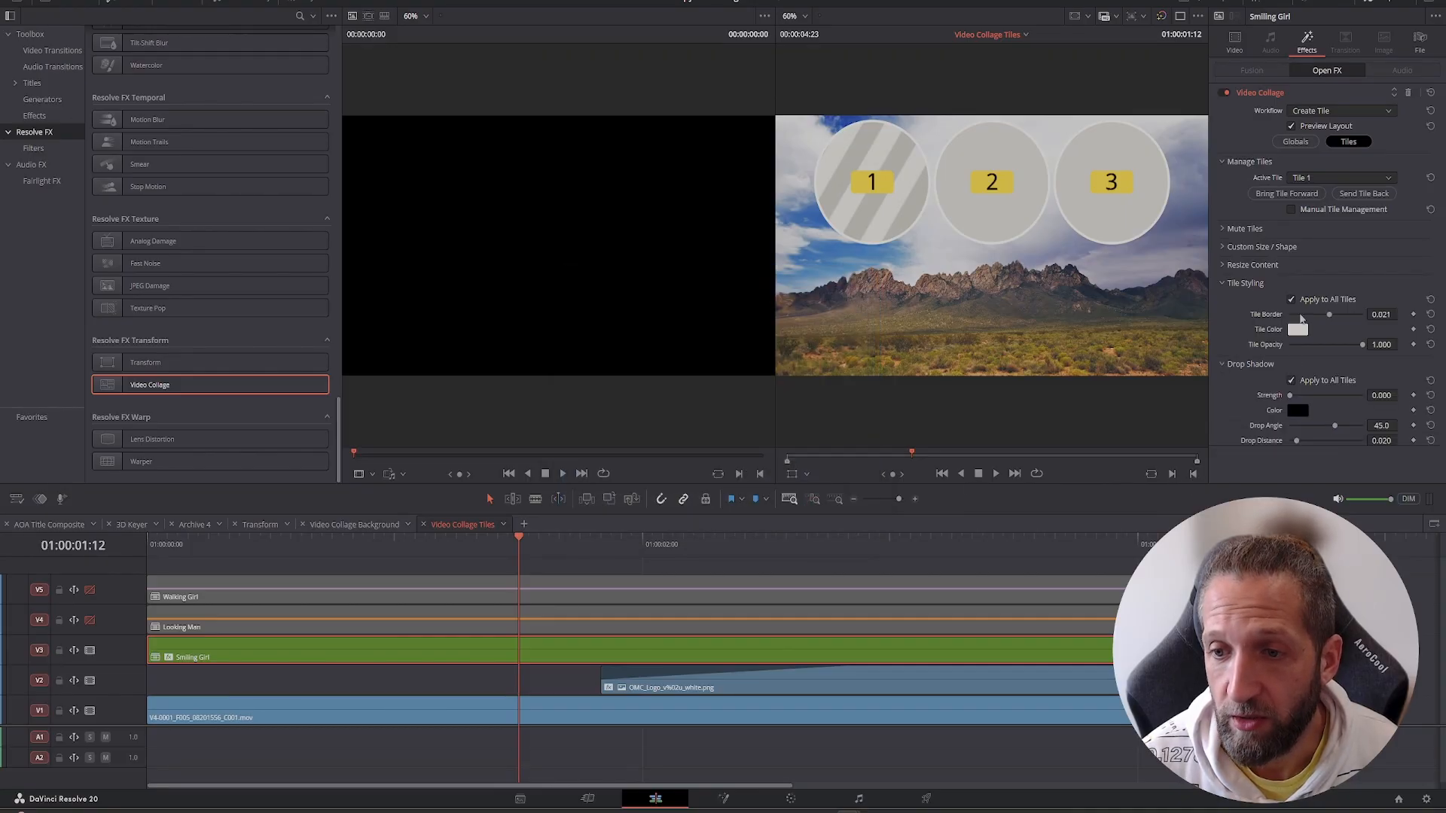
scroll(1300, 312, down, 2)
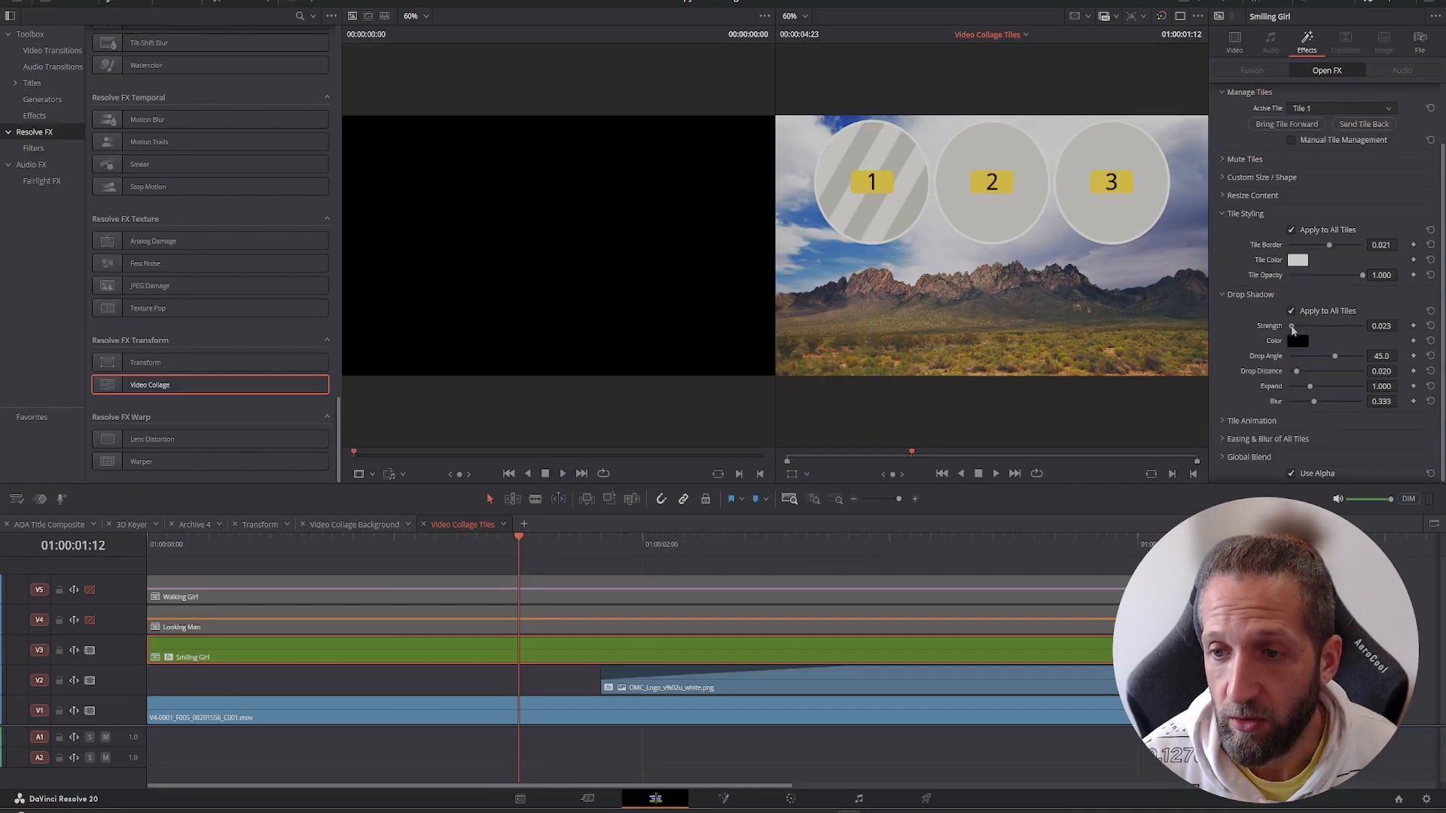
drag(1290, 327, 1345, 330)
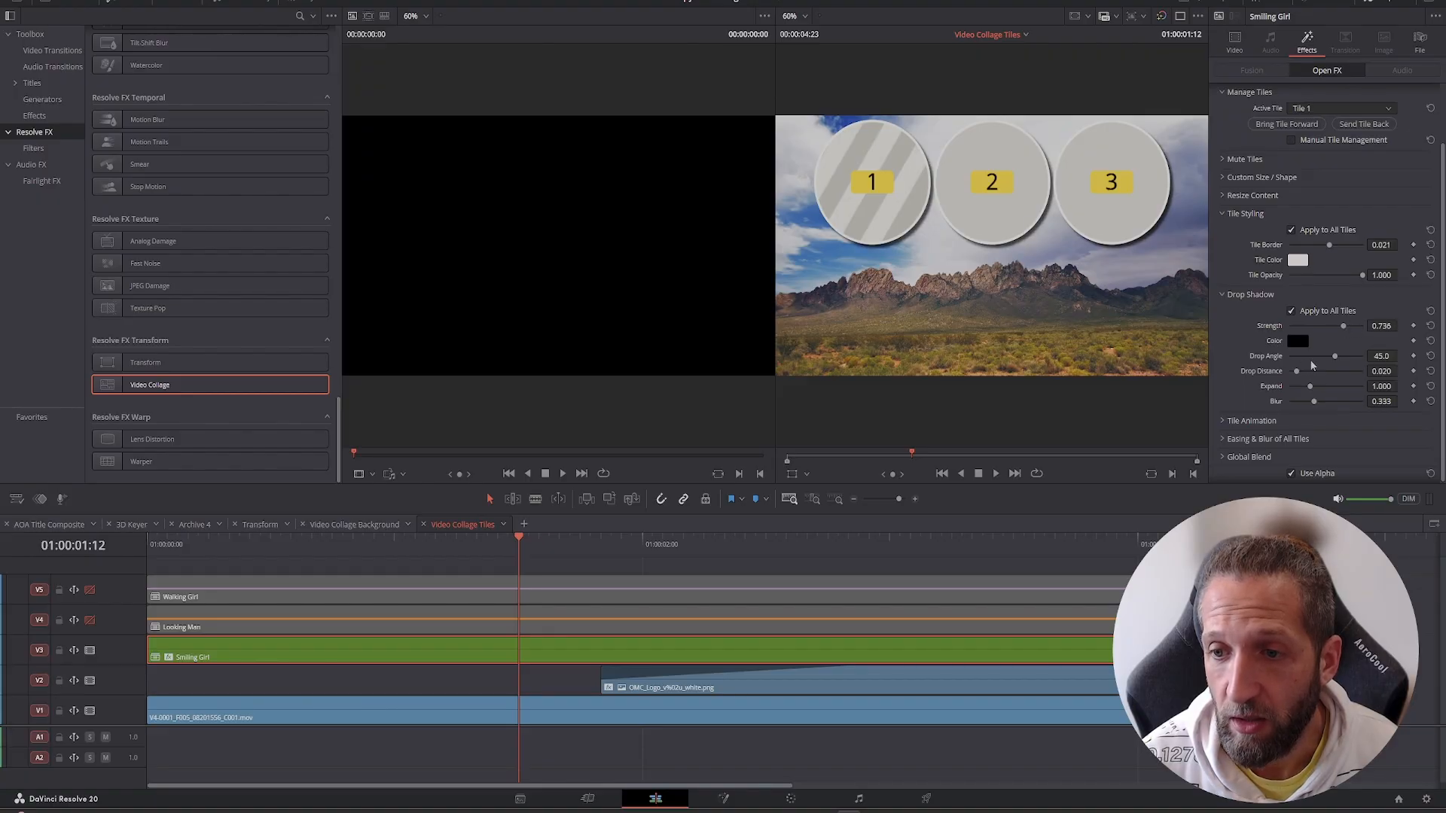
drag(1296, 371, 1345, 364)
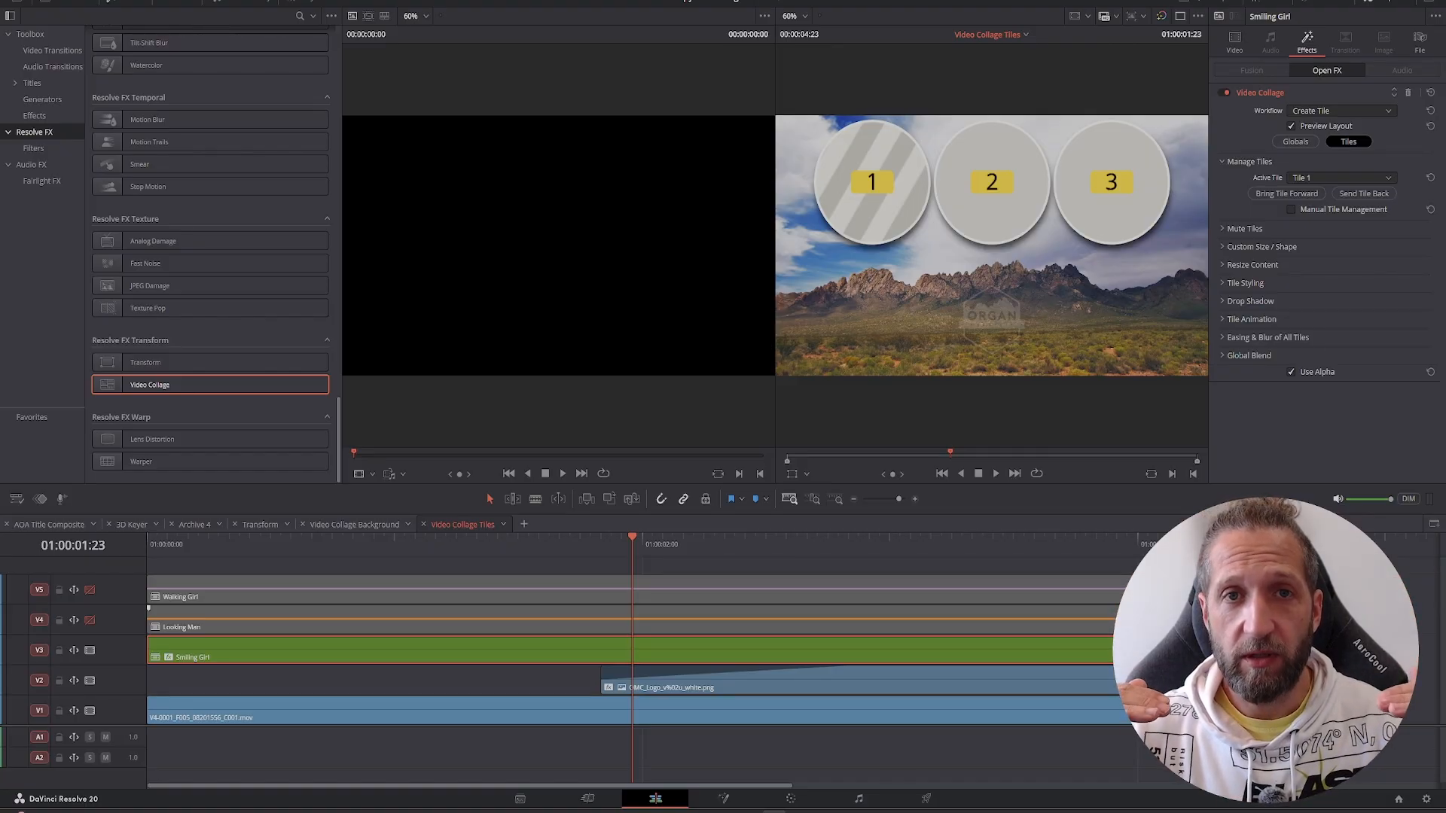
Step: Set the tile animation's fly direction to Fly Up for all tiles
click(1222, 321)
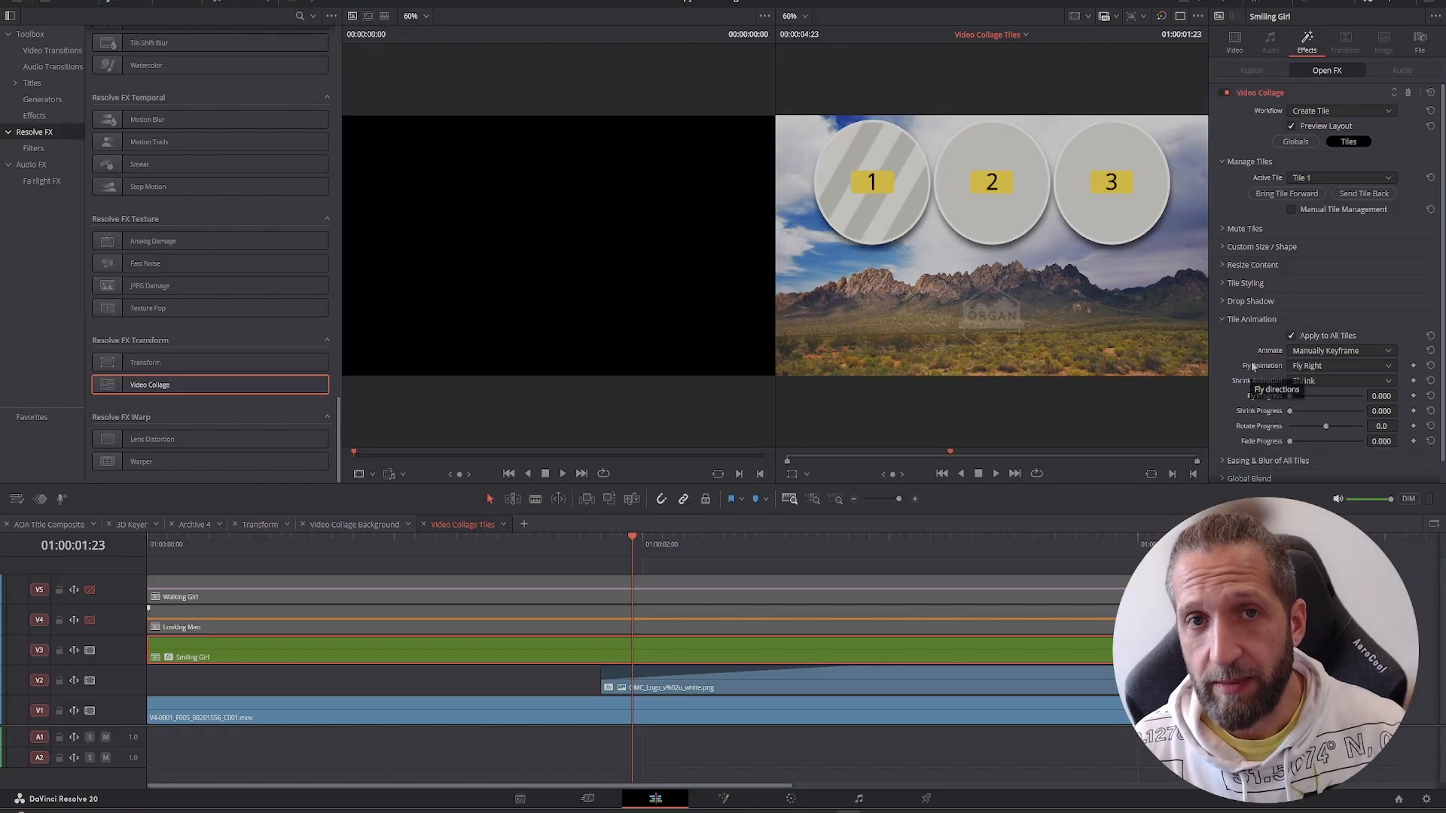
click(1348, 363)
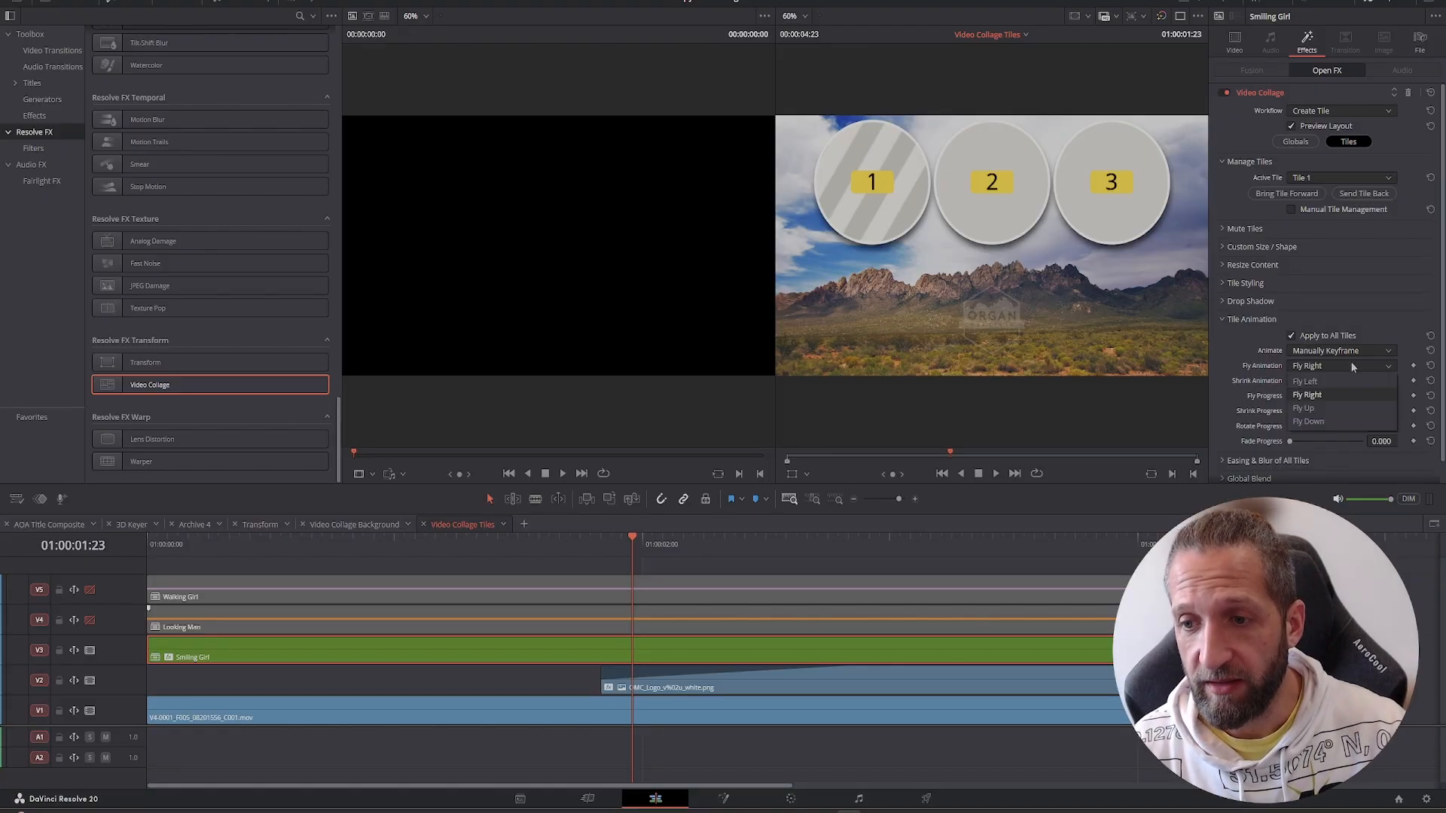
click(1318, 408)
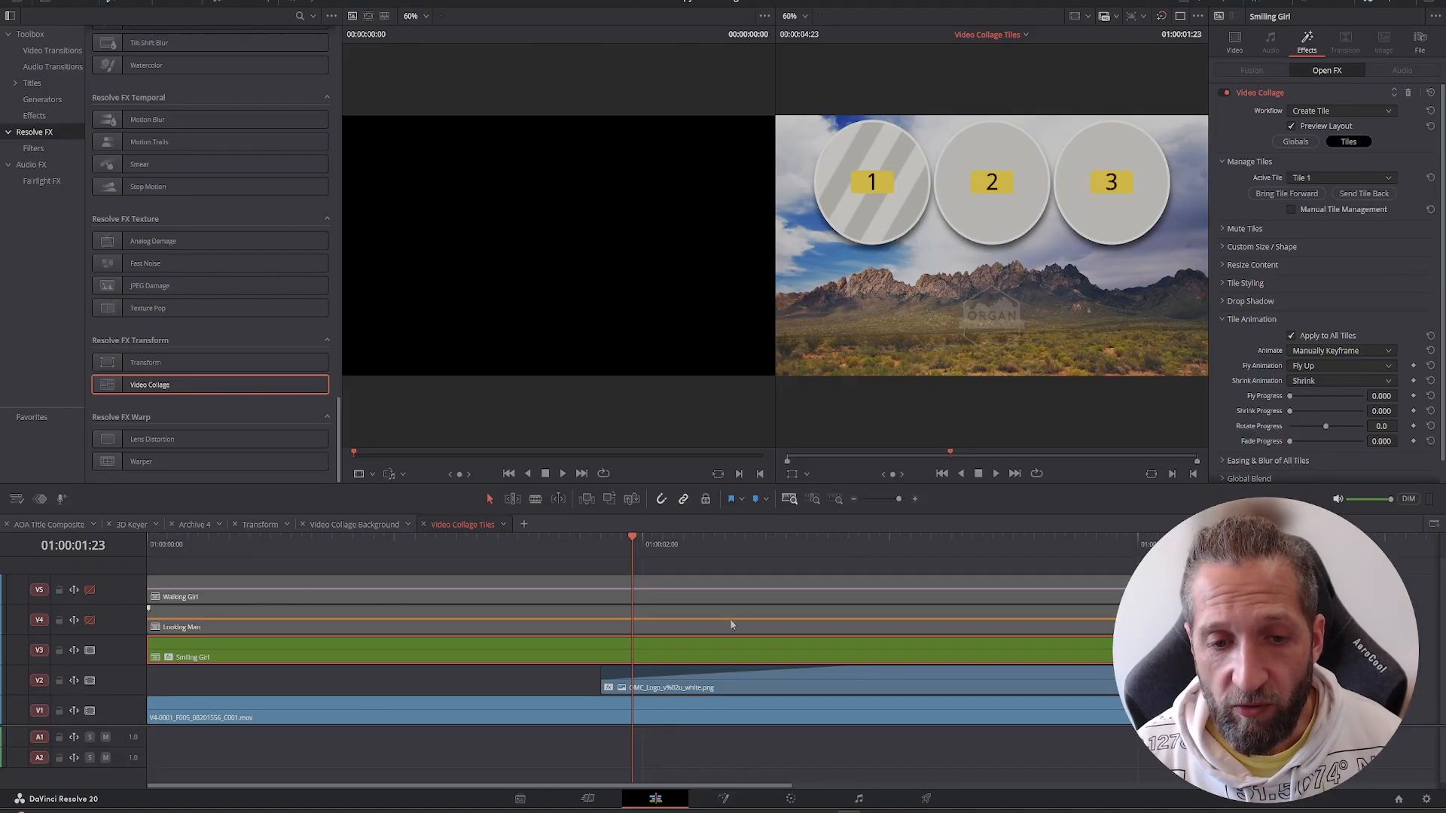
Step: Keyframe Fly Progress at 0.000 on 01:00:01:23 and 0.566 at the timeline start, and play the animation
drag(631, 540, 633, 541)
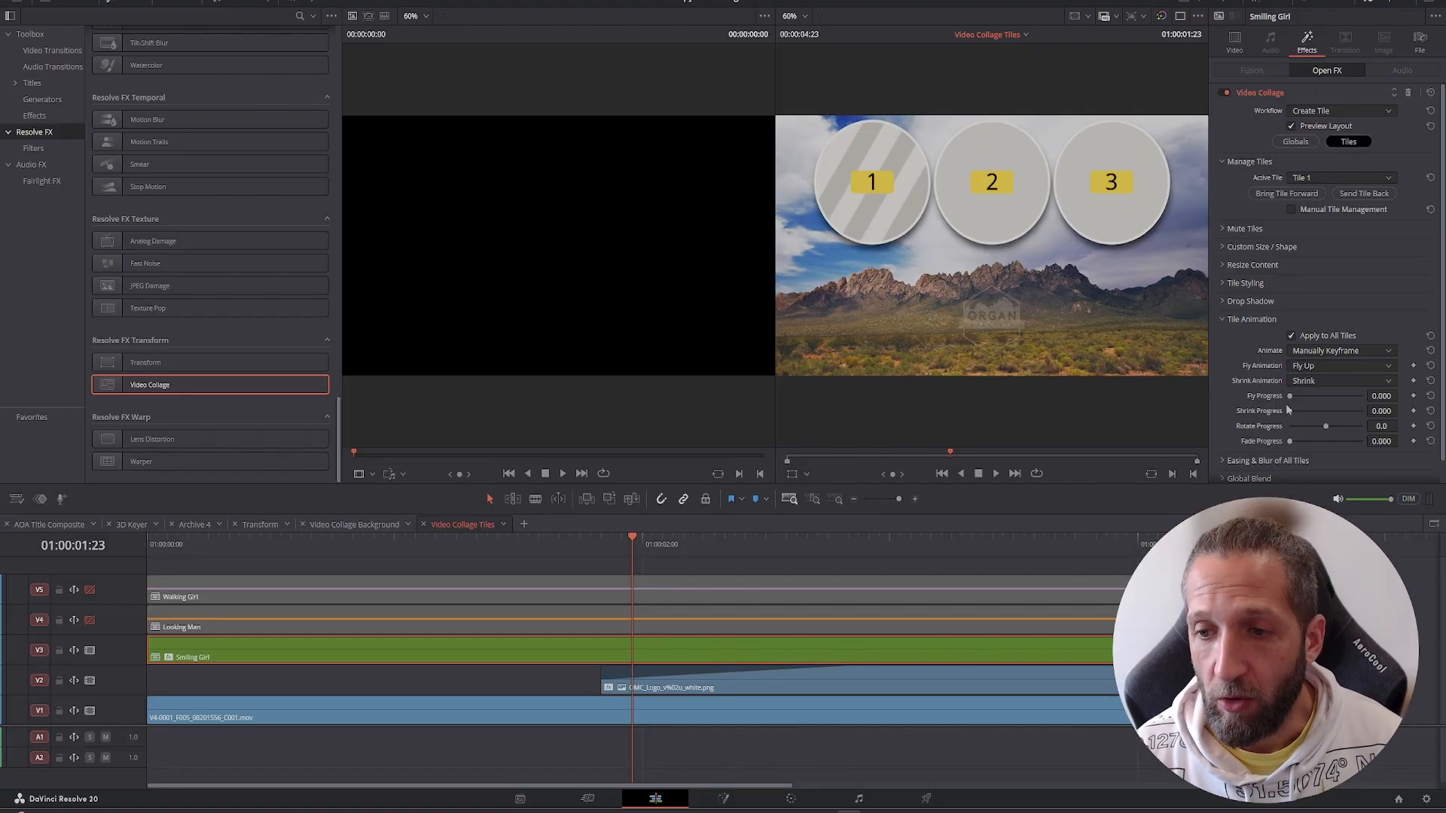
click(1414, 396)
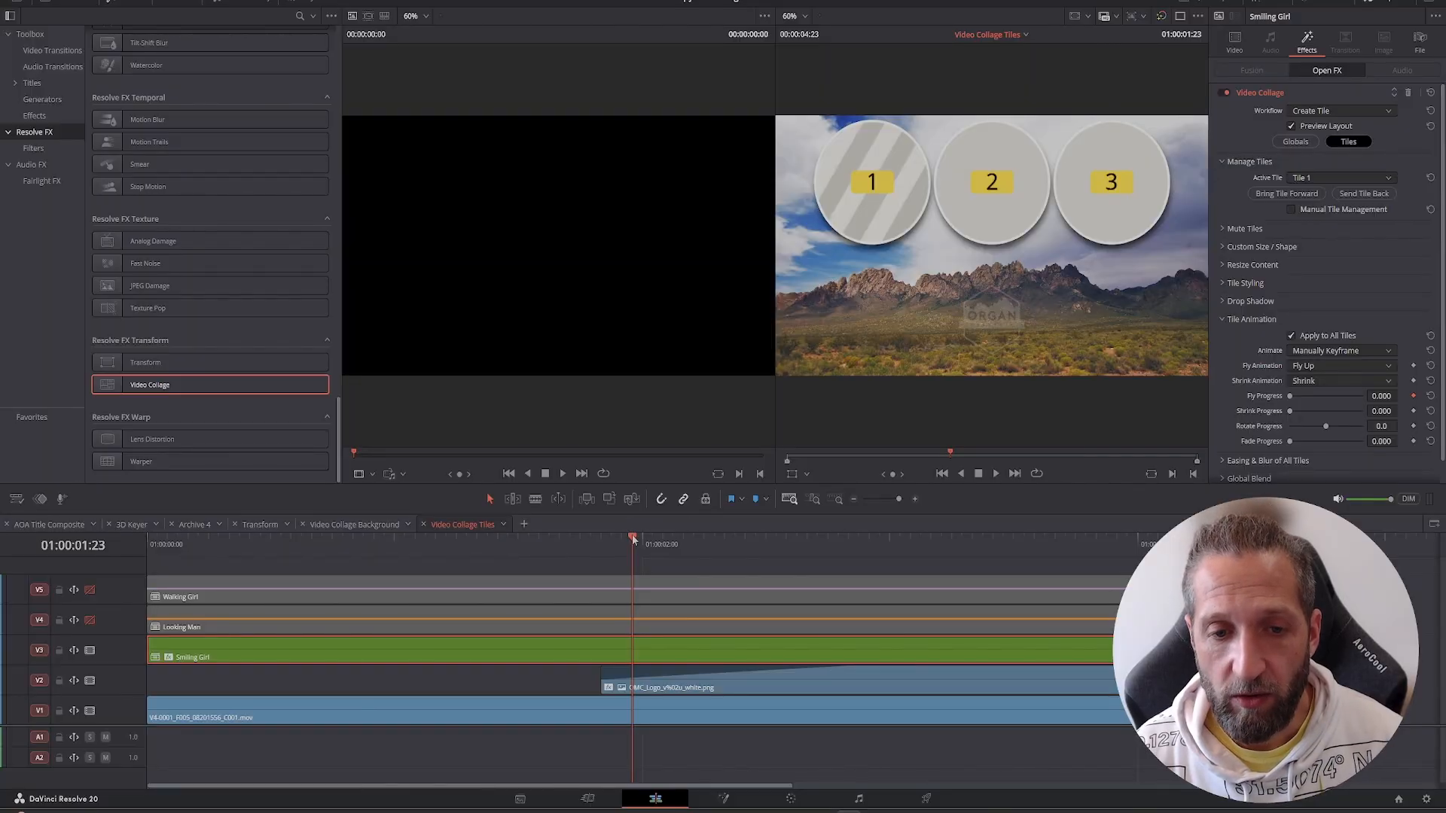
click(512, 559)
key(Home)
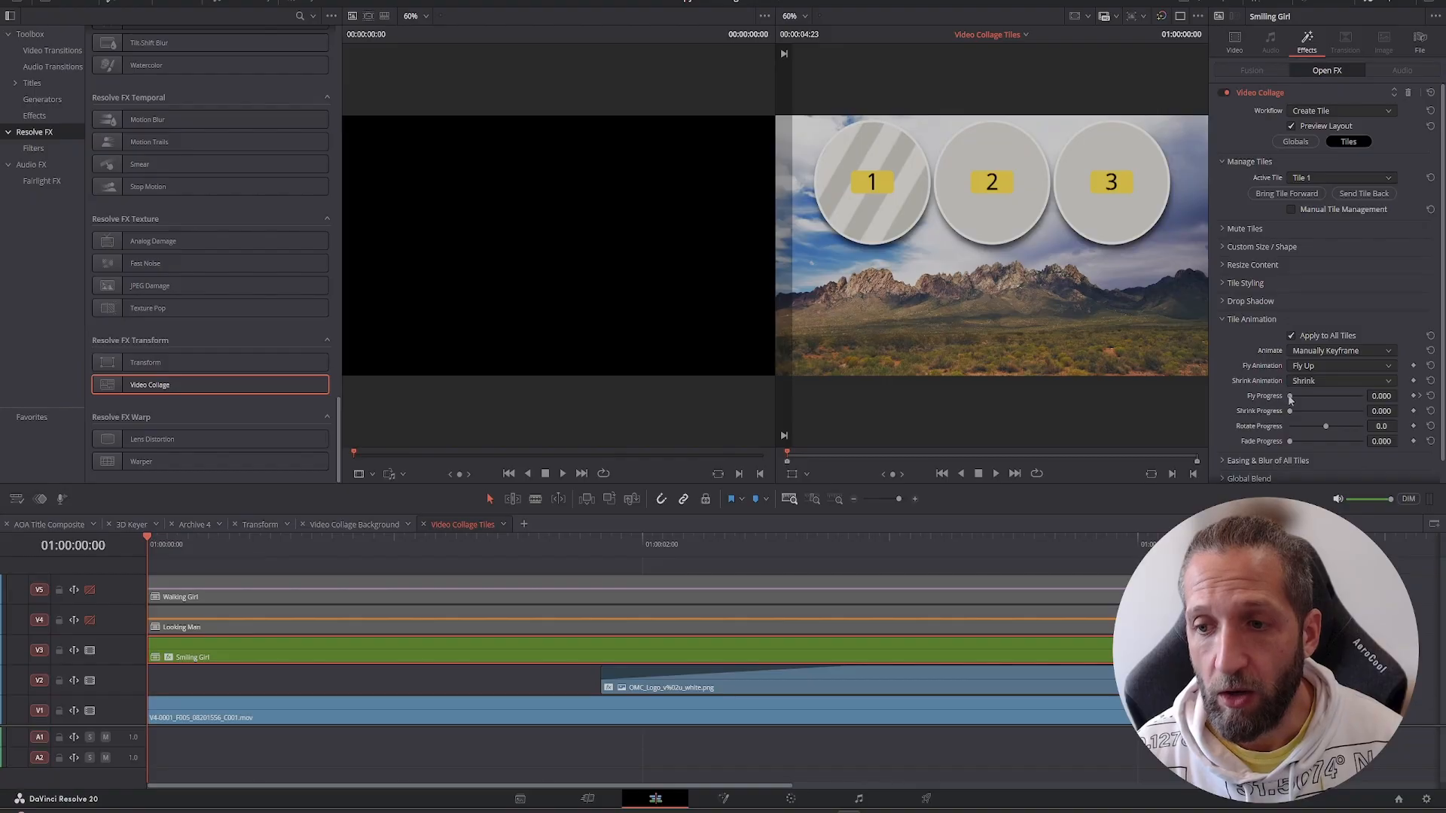
drag(1290, 399, 1329, 398)
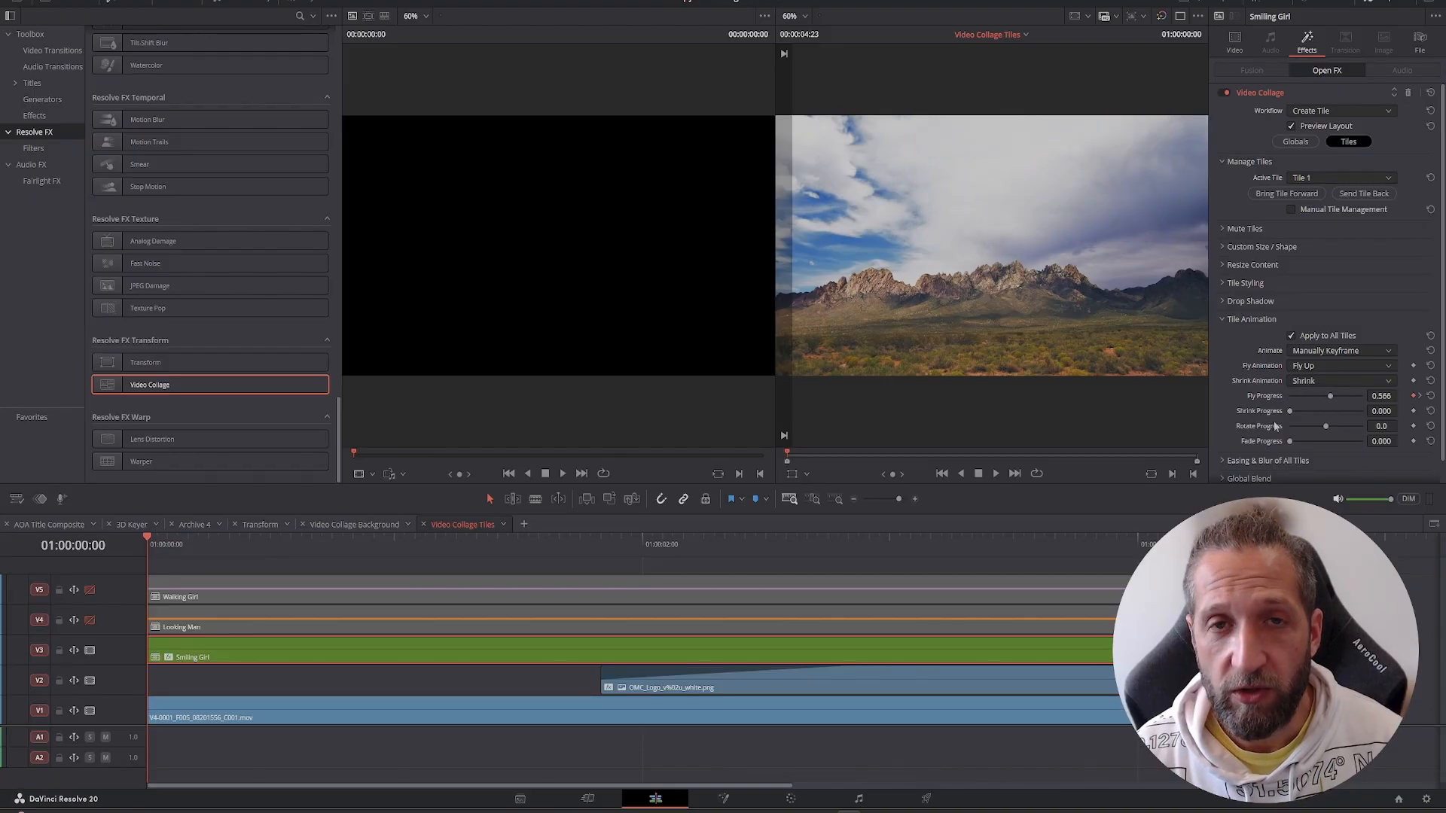
click(993, 474)
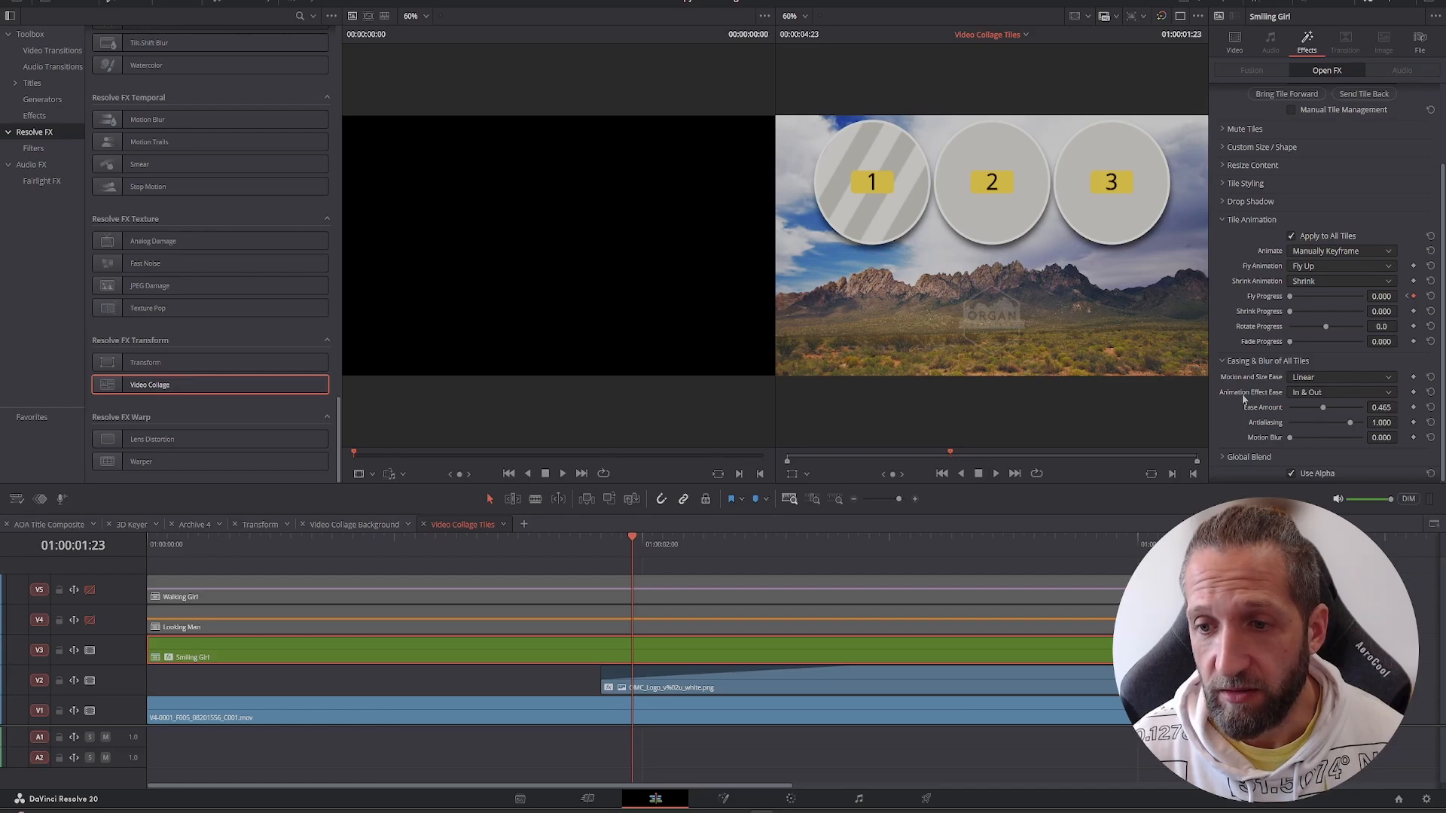
Step: Set the Animation Effect Ease to Out with an Ease Amount of about 0.55 and play the animation from the start
click(1335, 393)
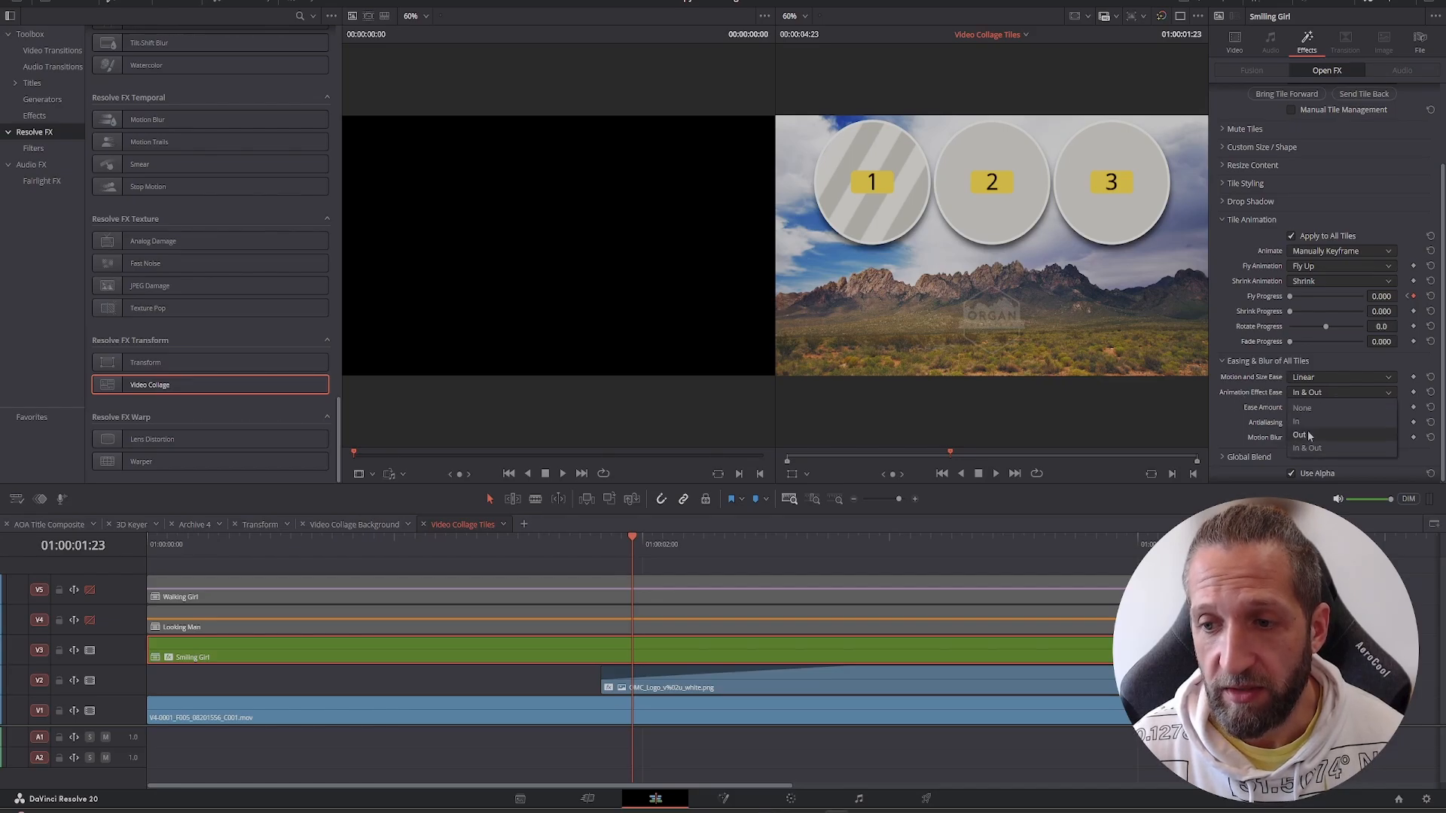
click(1305, 432)
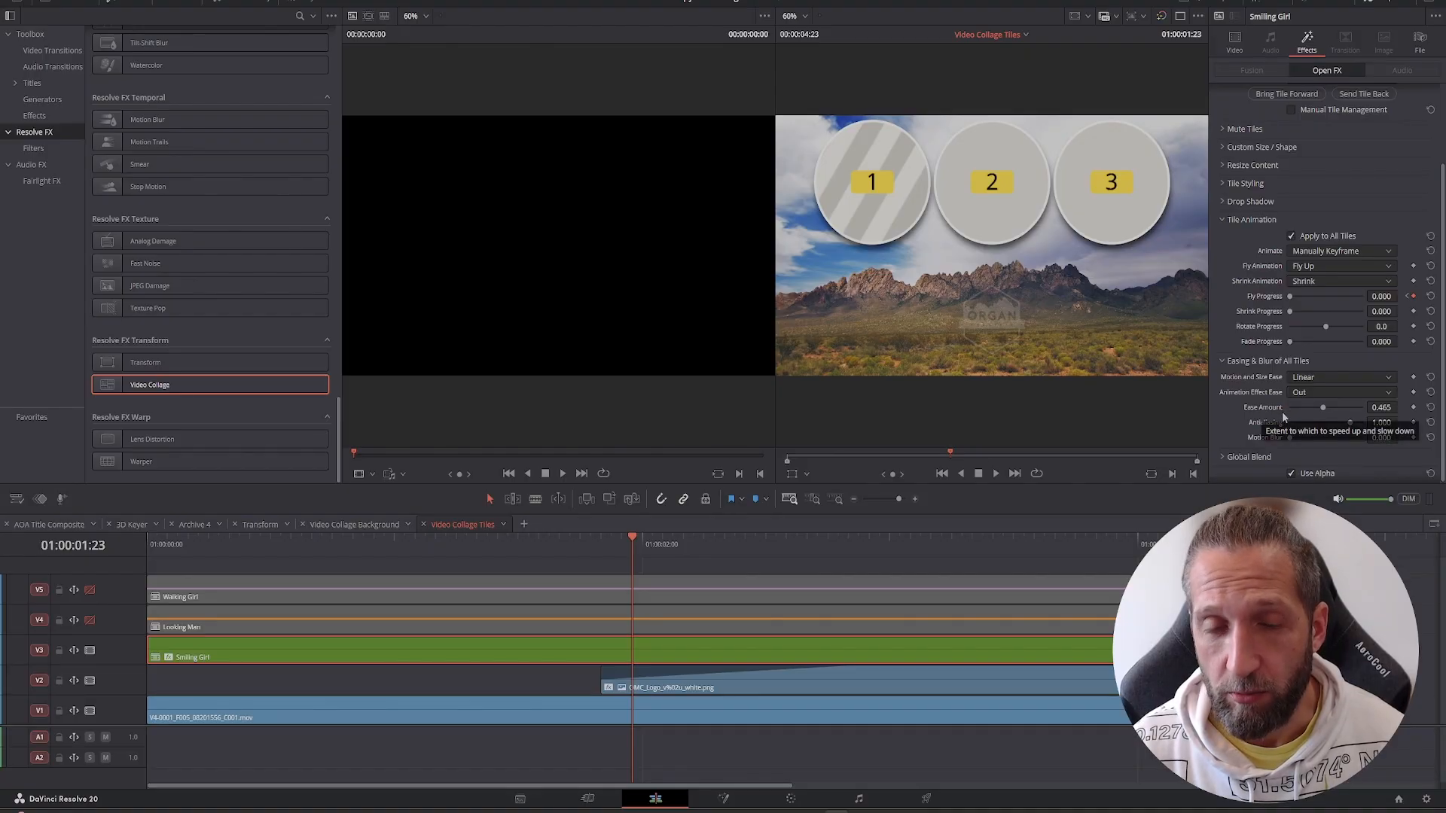
drag(1323, 407, 1327, 407)
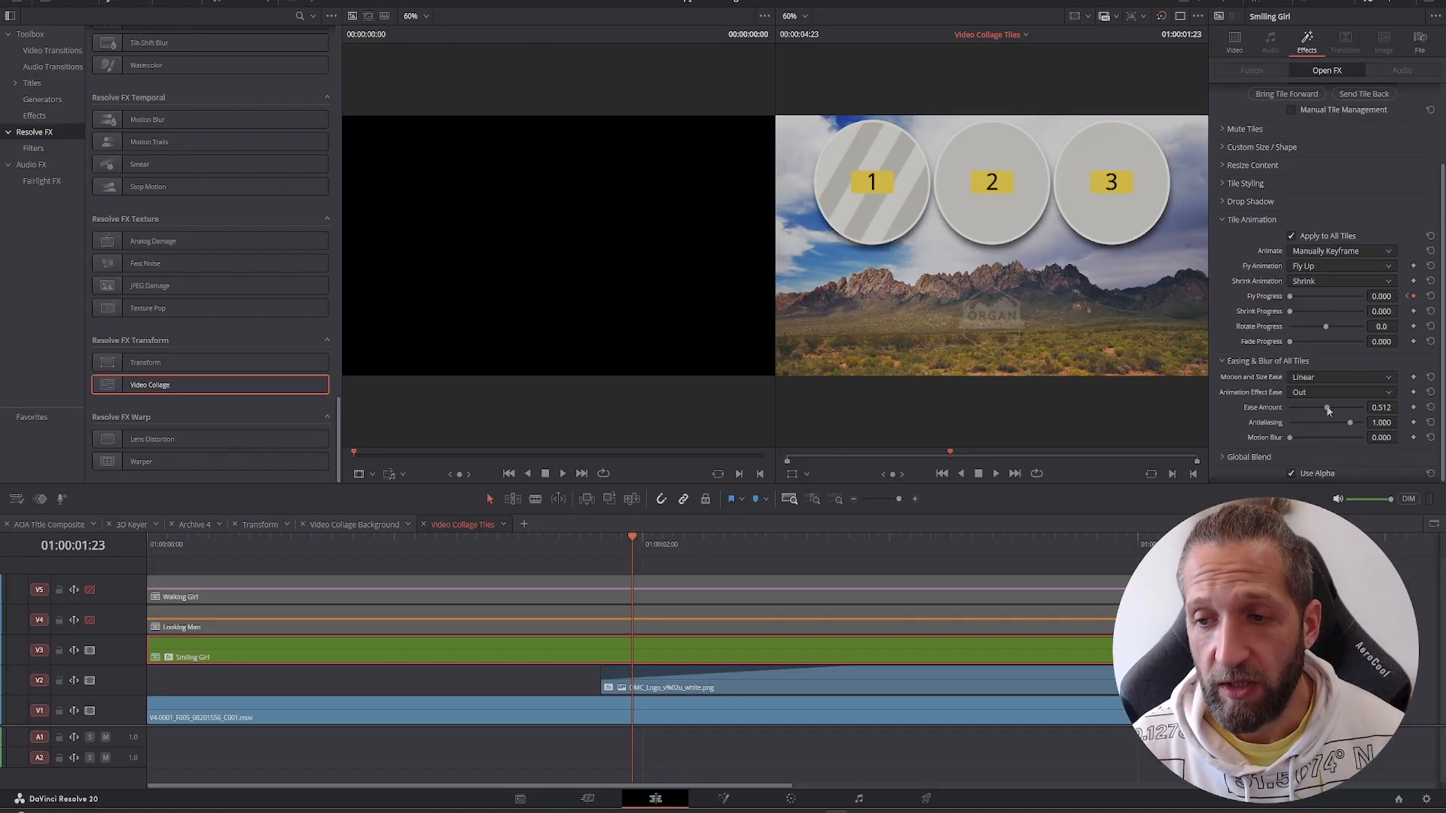
drag(1326, 408, 1329, 408)
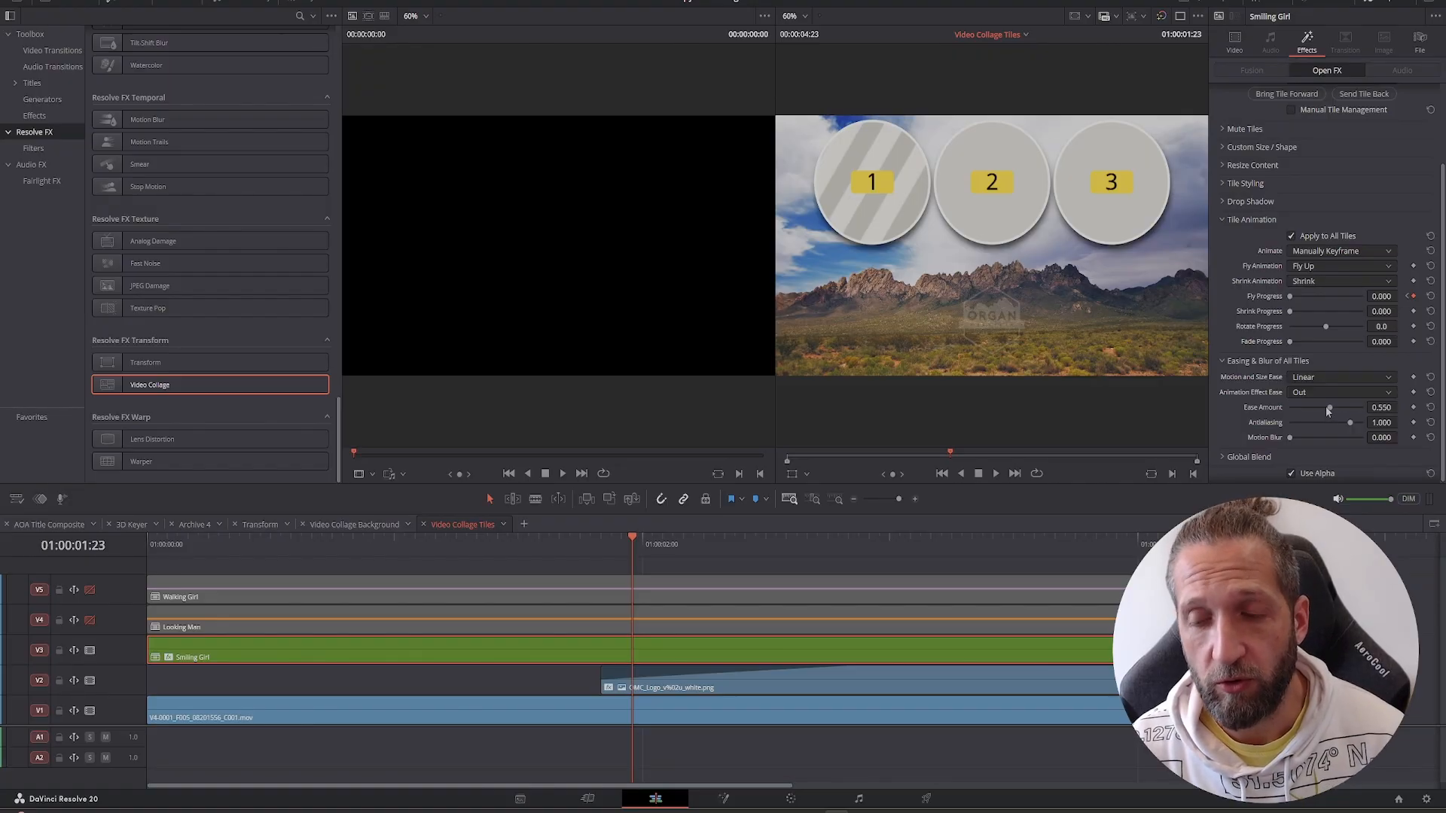
drag(1330, 409, 1332, 410)
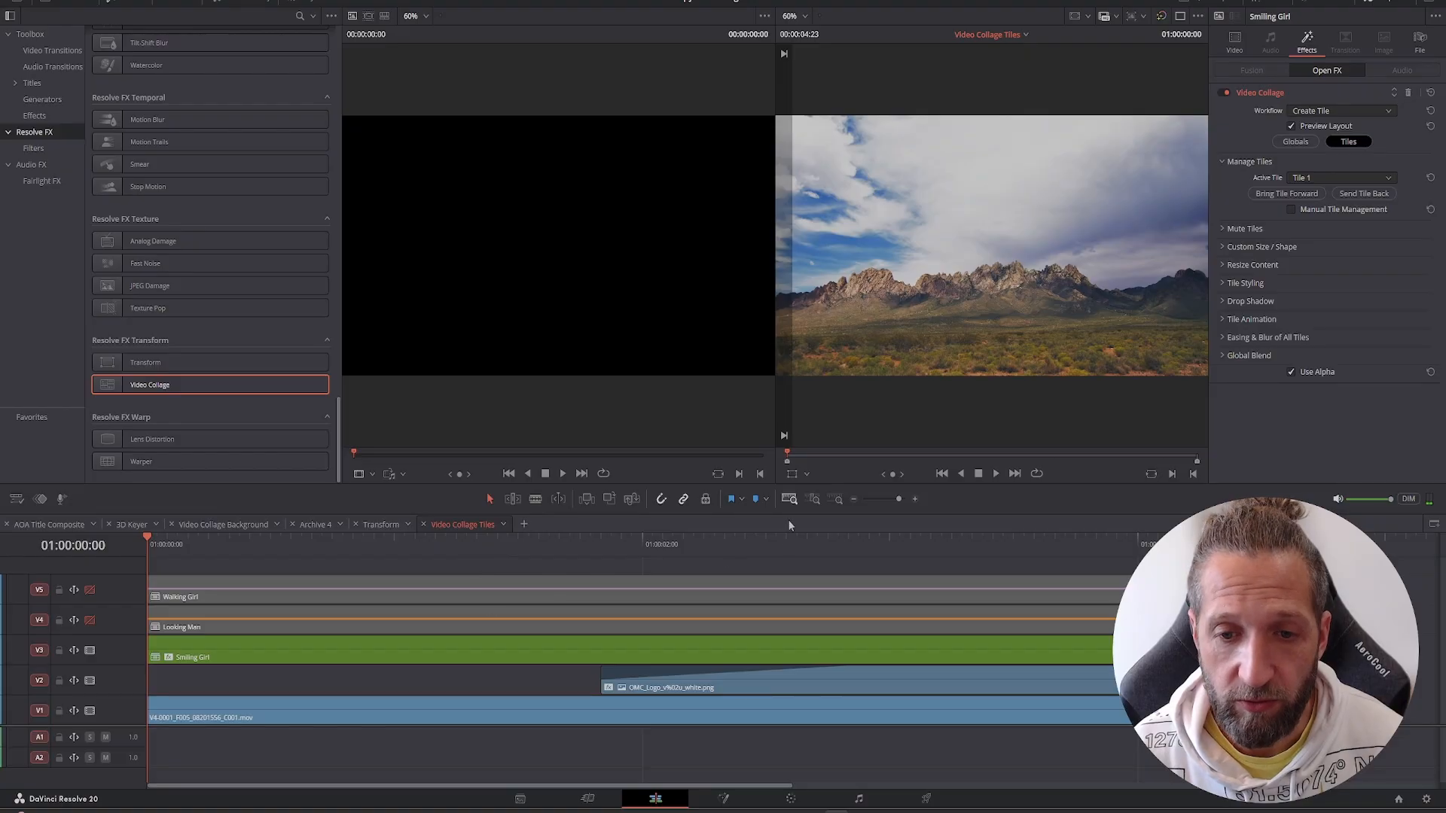
click(995, 473)
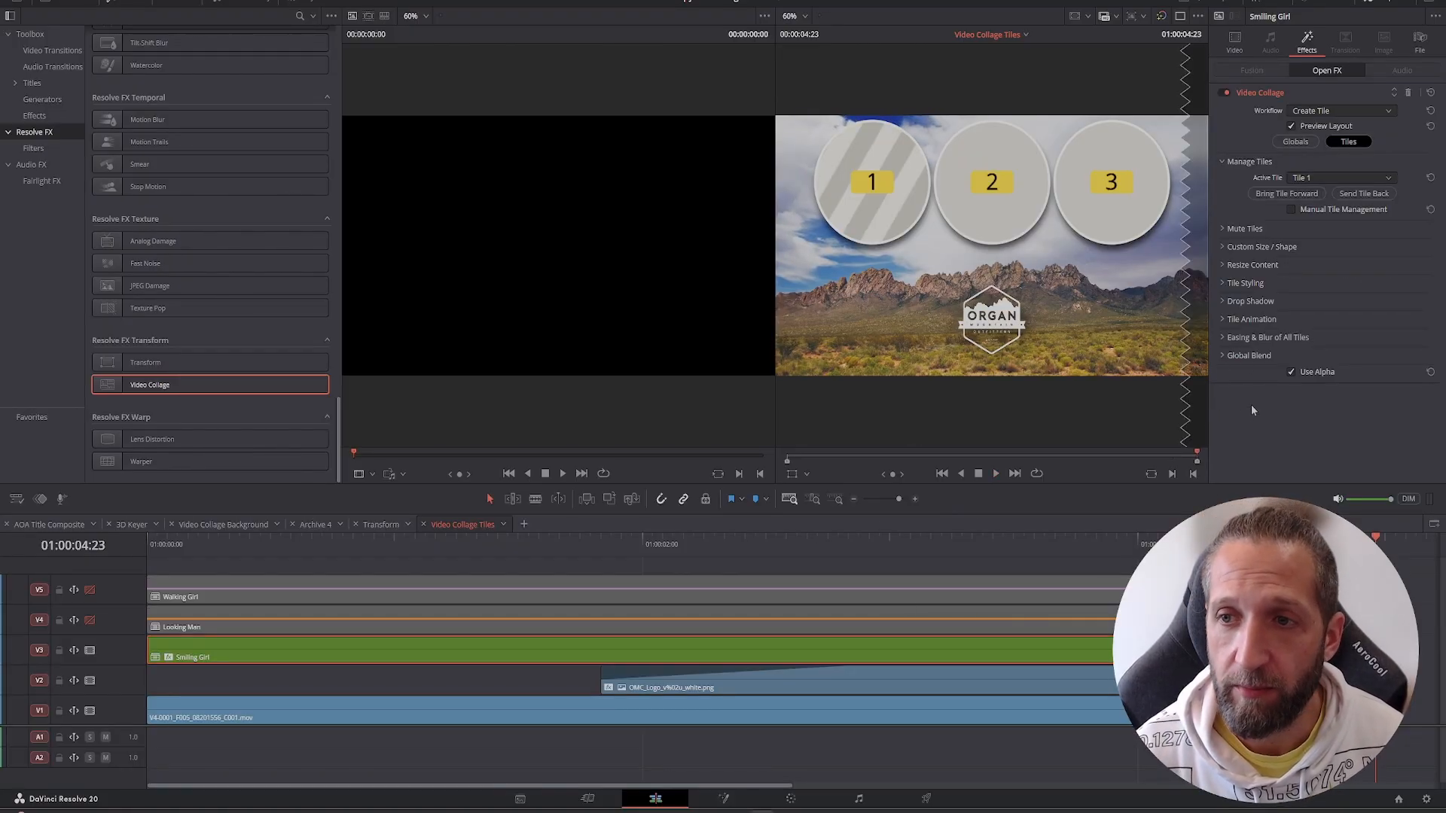
Step: Turn off the layout preview and reframe the Smiling Girl tile content with Pan 0.101 and Tilt 0.101
click(1292, 128)
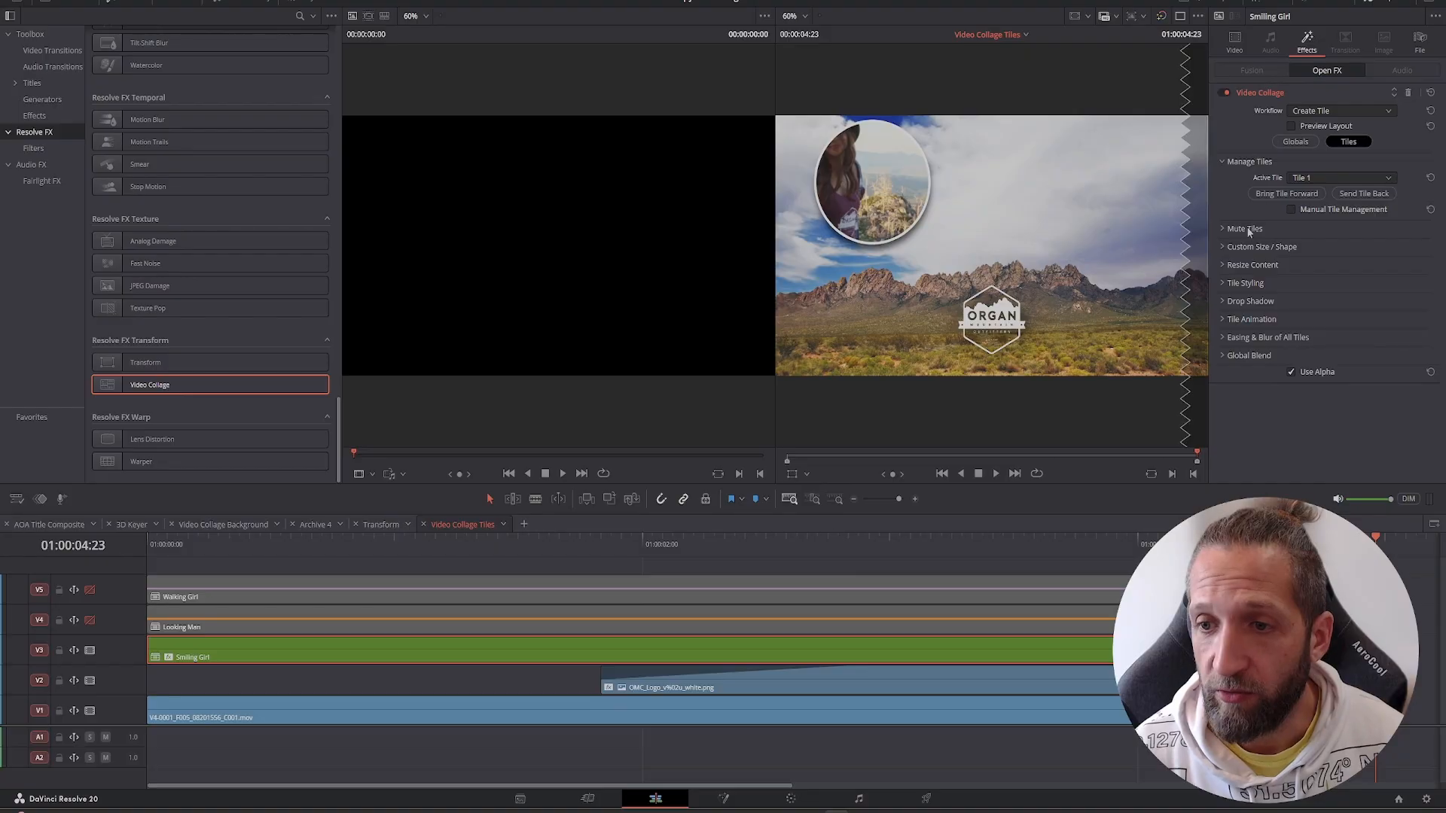
click(1222, 266)
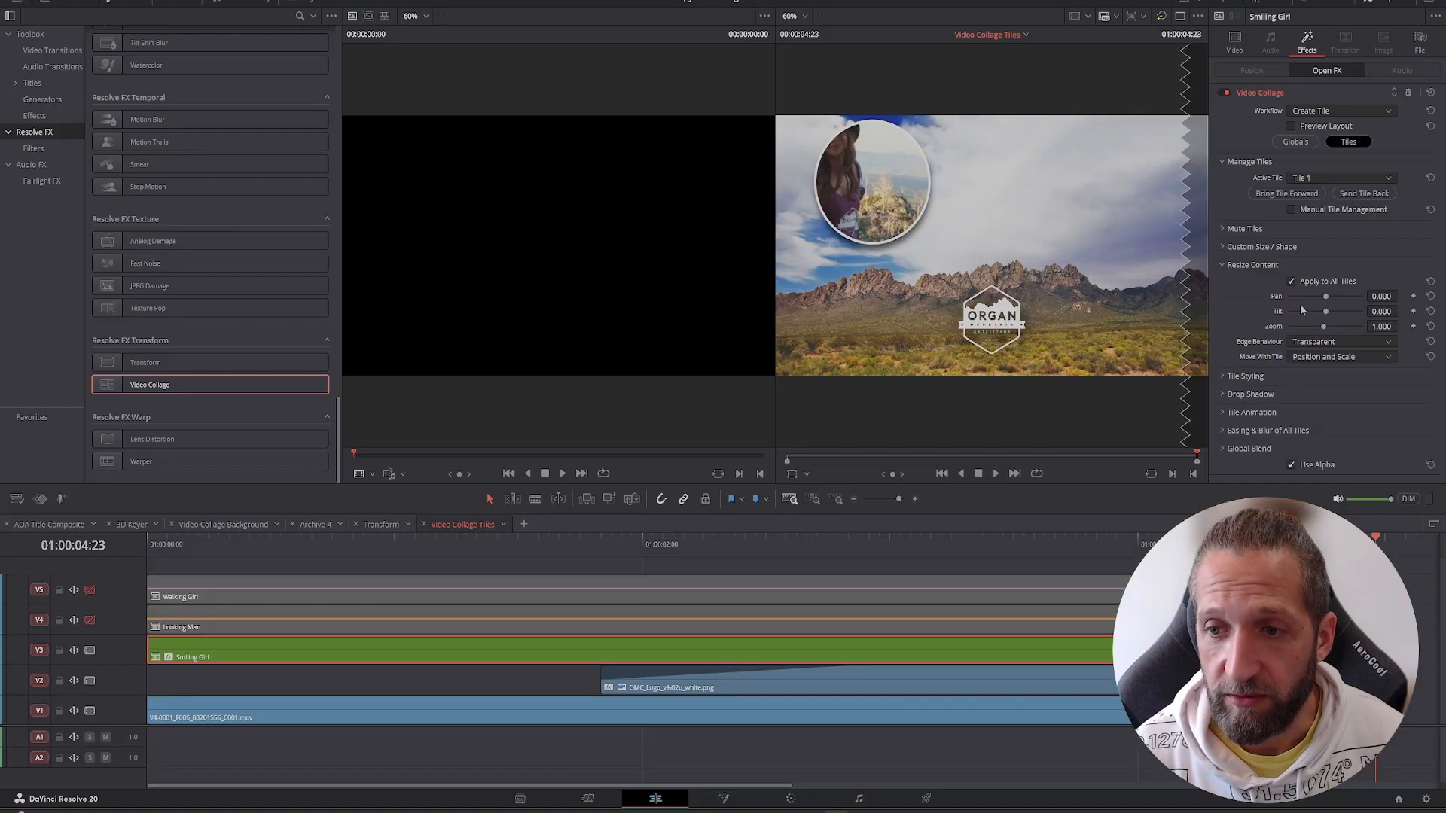
drag(1327, 302, 1331, 316)
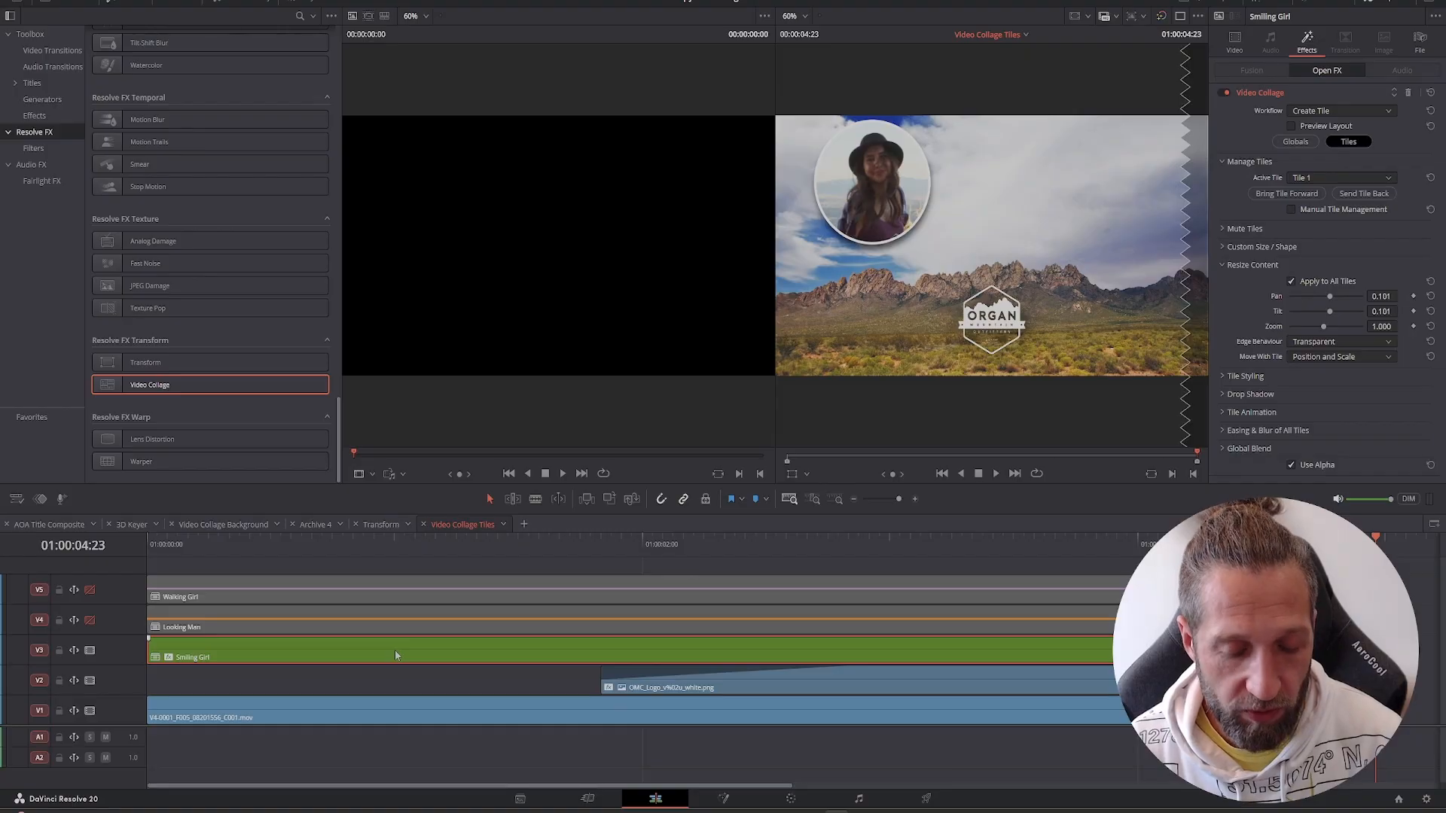
Step: Enable video track V4 and paste the Smiling Girl clip's Plugins attributes onto the Looking Man clip
click(89, 619)
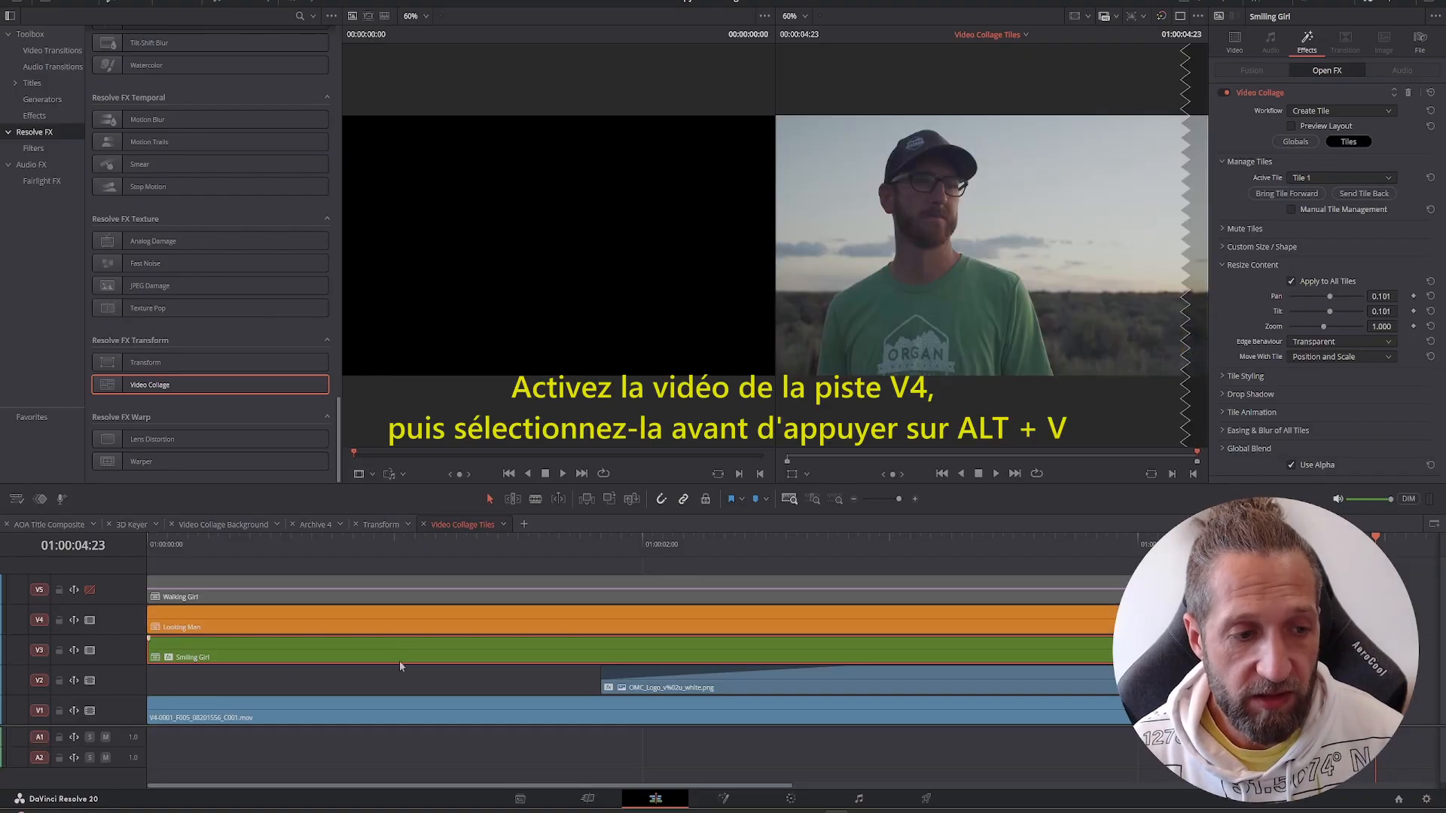
click(342, 621)
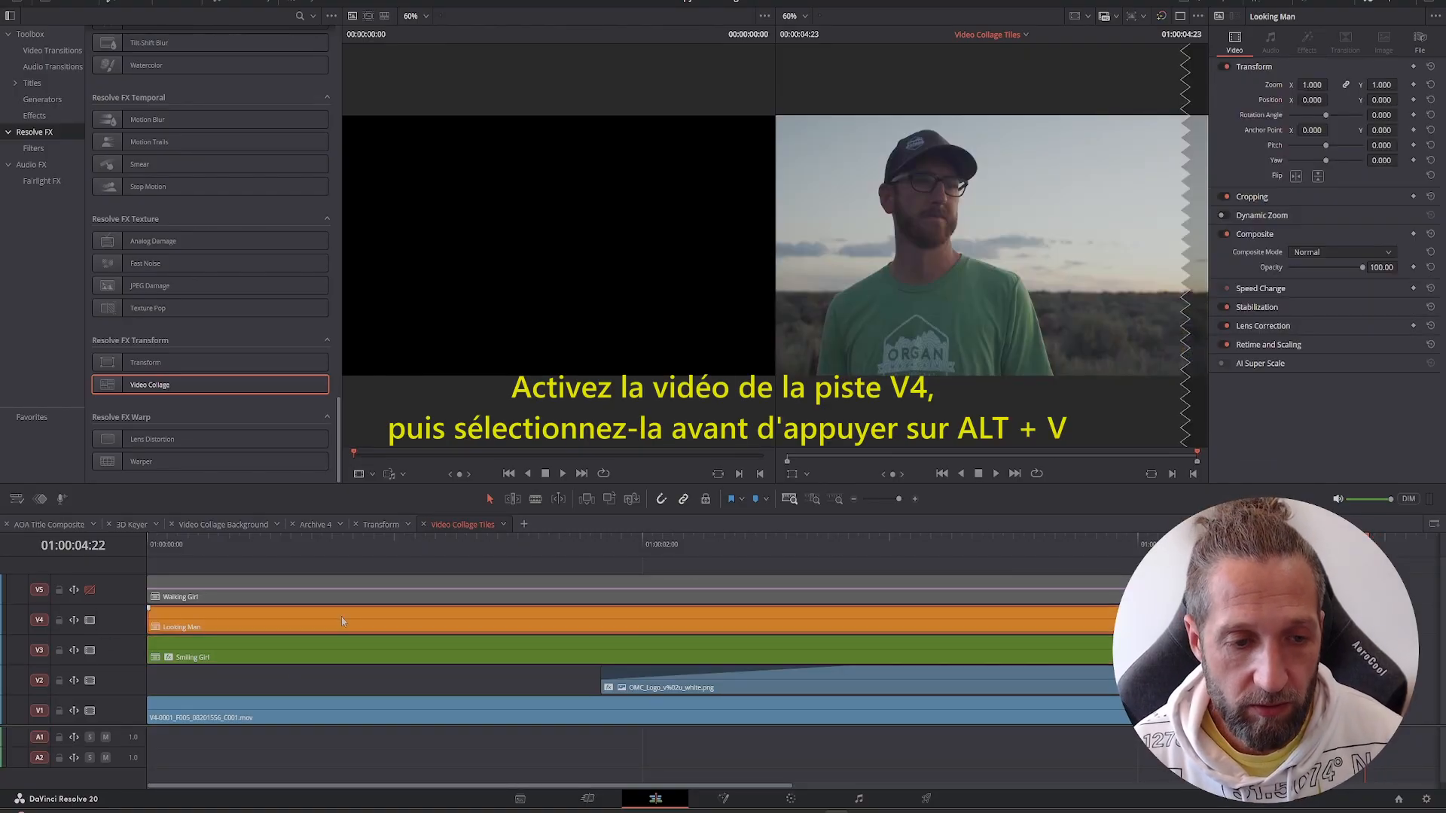
key(alt+v)
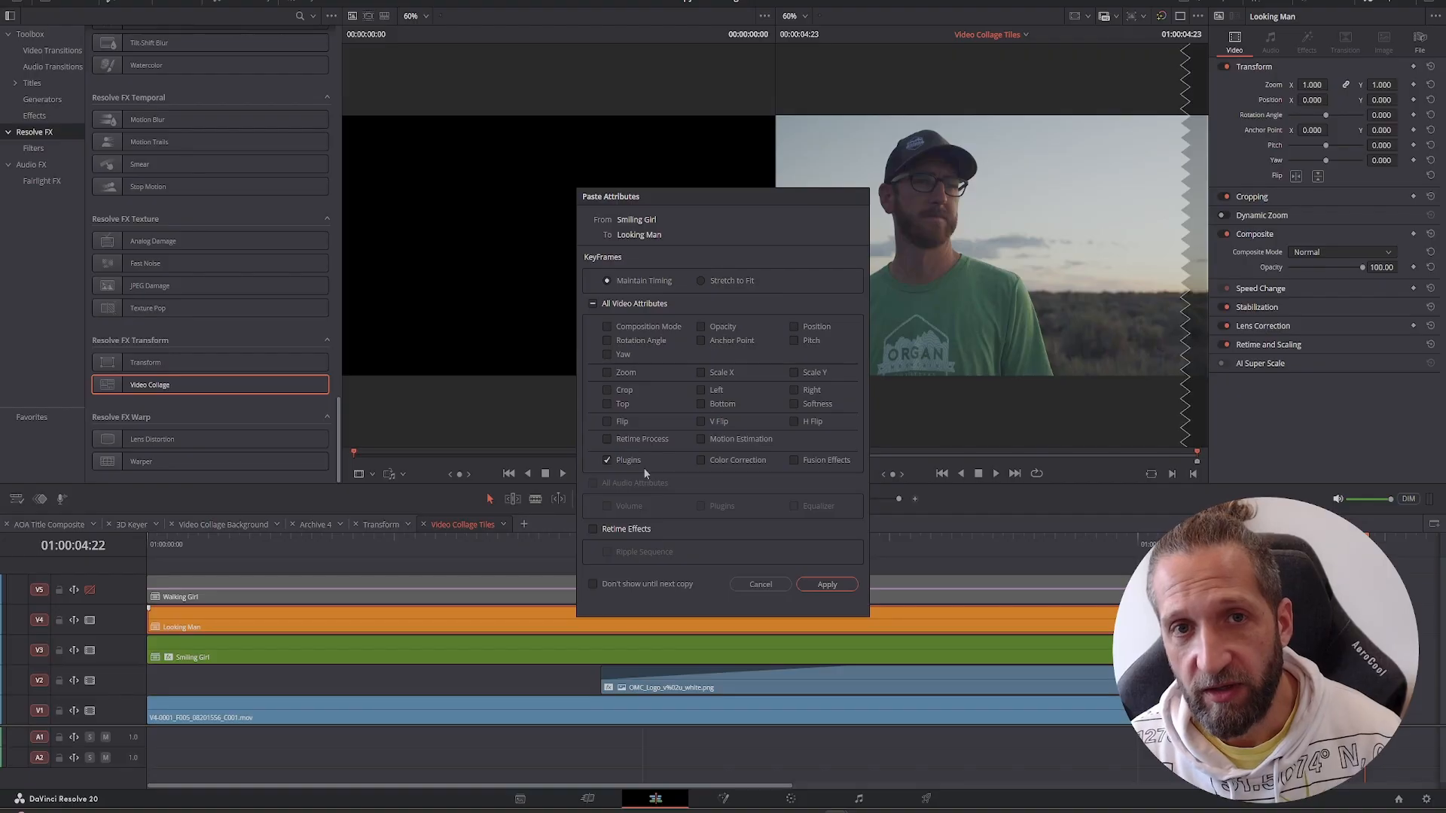
click(826, 584)
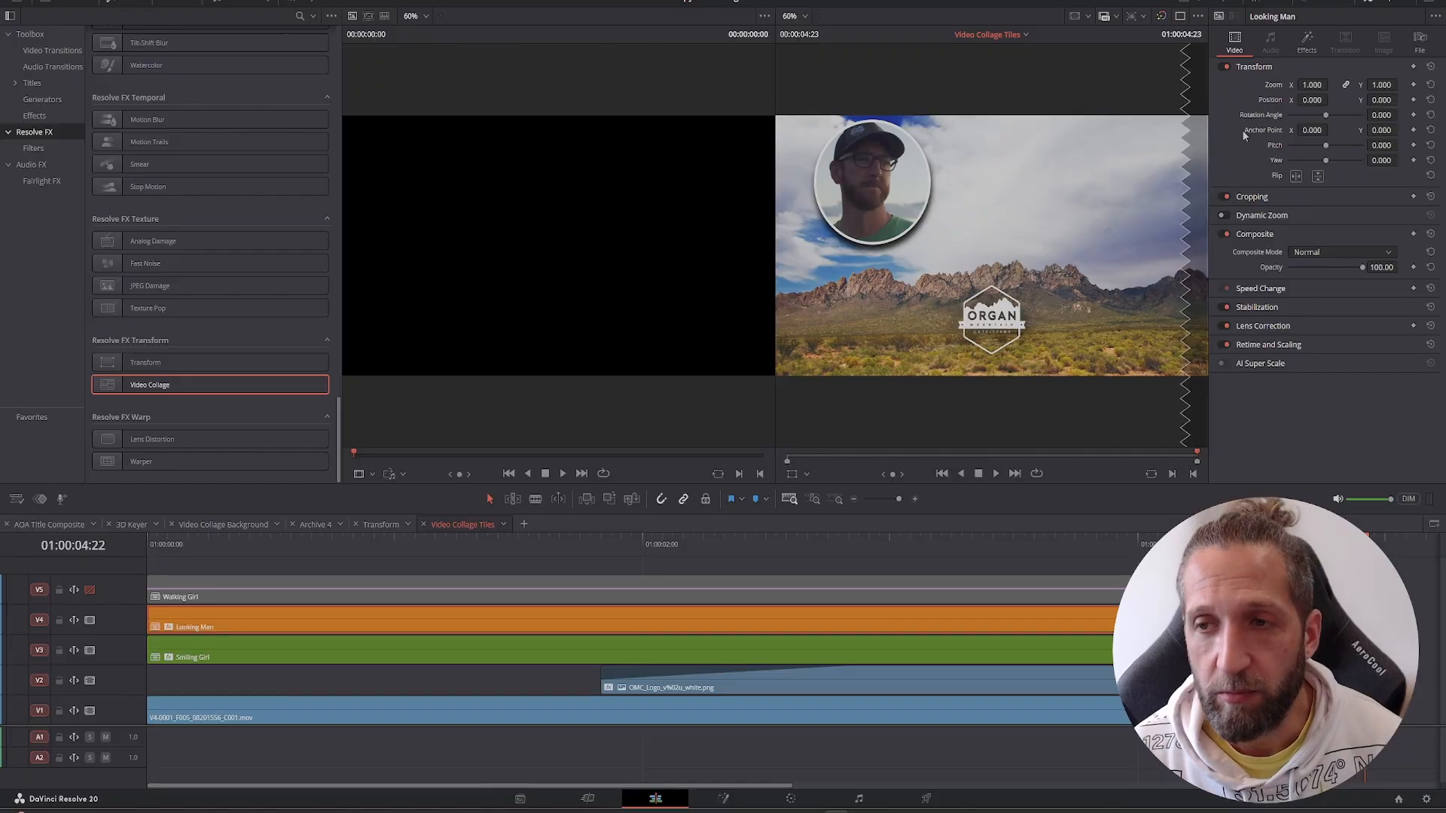
Step: Assign the Looking Man clip to Tile 2 and reframe its content with Pan 0.116 and Tilt 0.147
click(1307, 42)
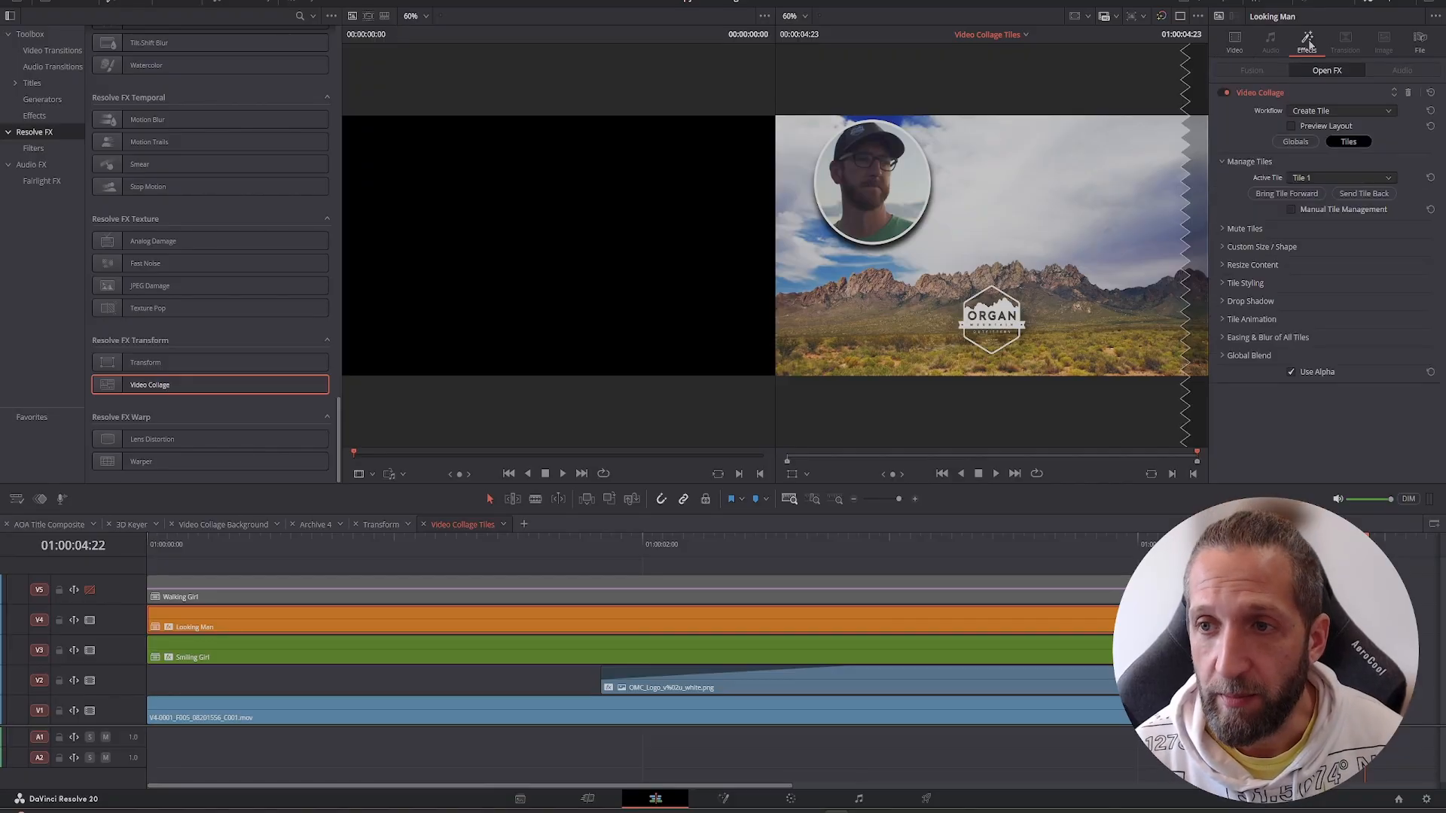
click(1364, 180)
click(1322, 207)
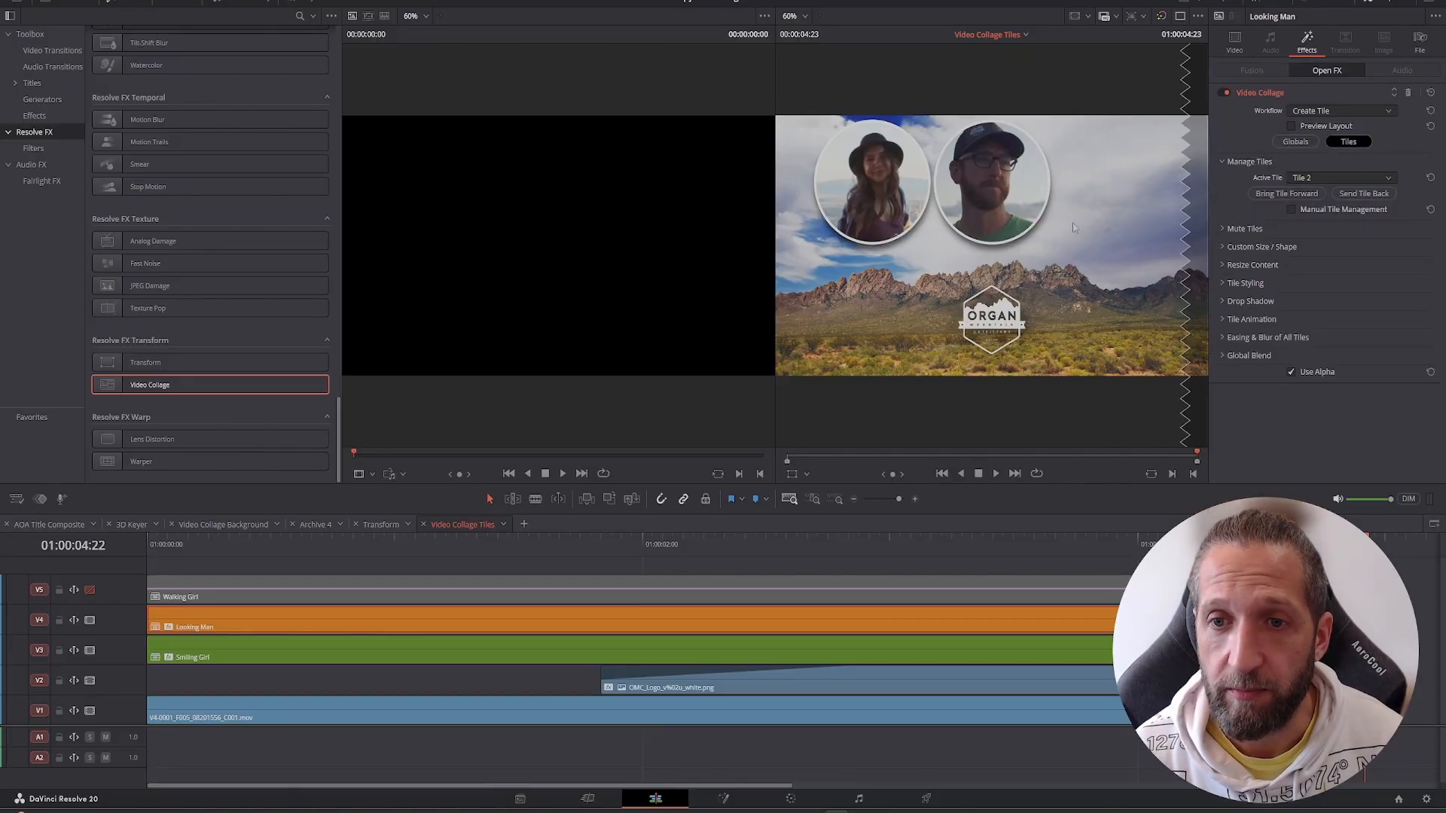
click(1221, 266)
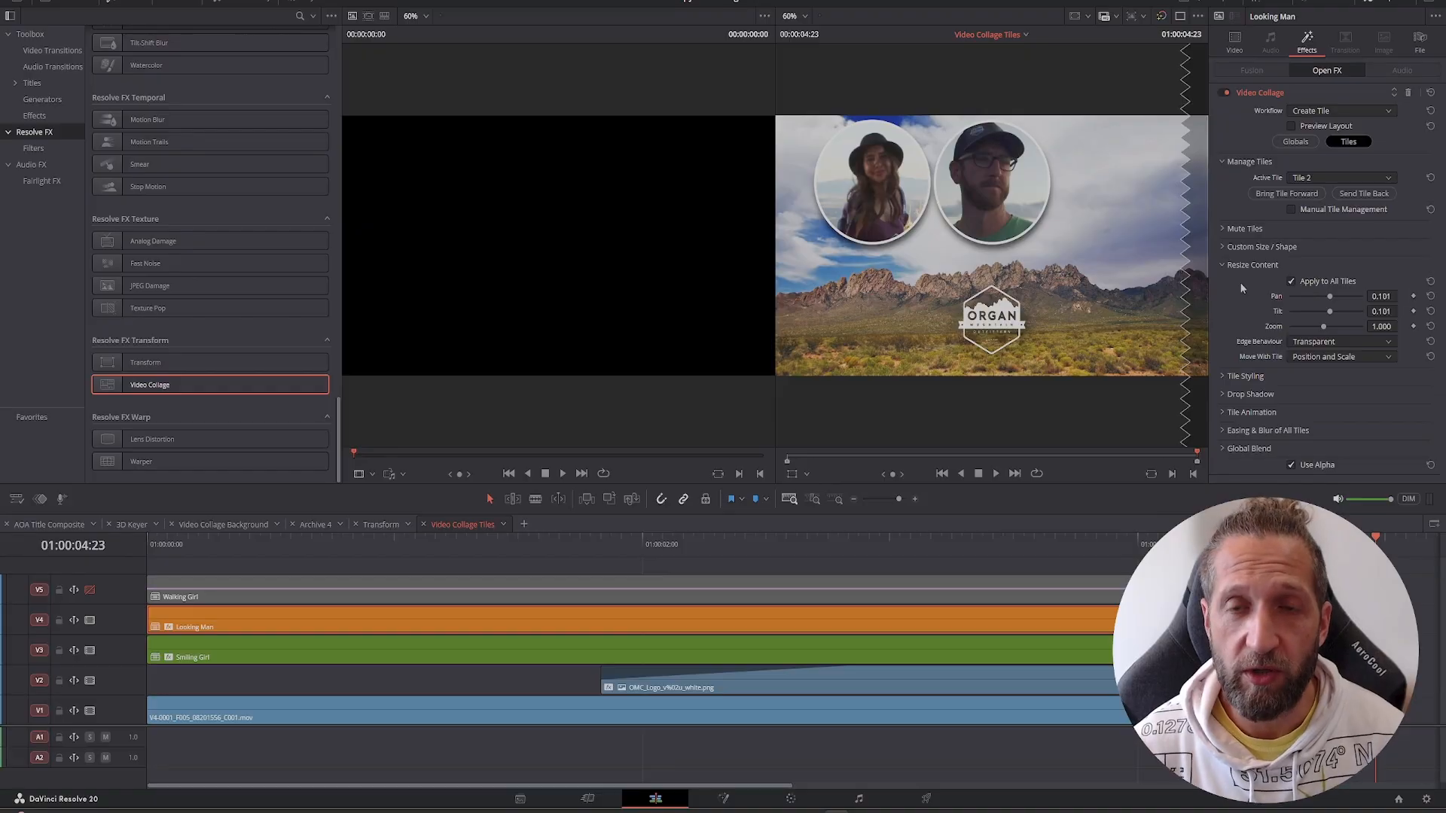
drag(1329, 296, 1331, 311)
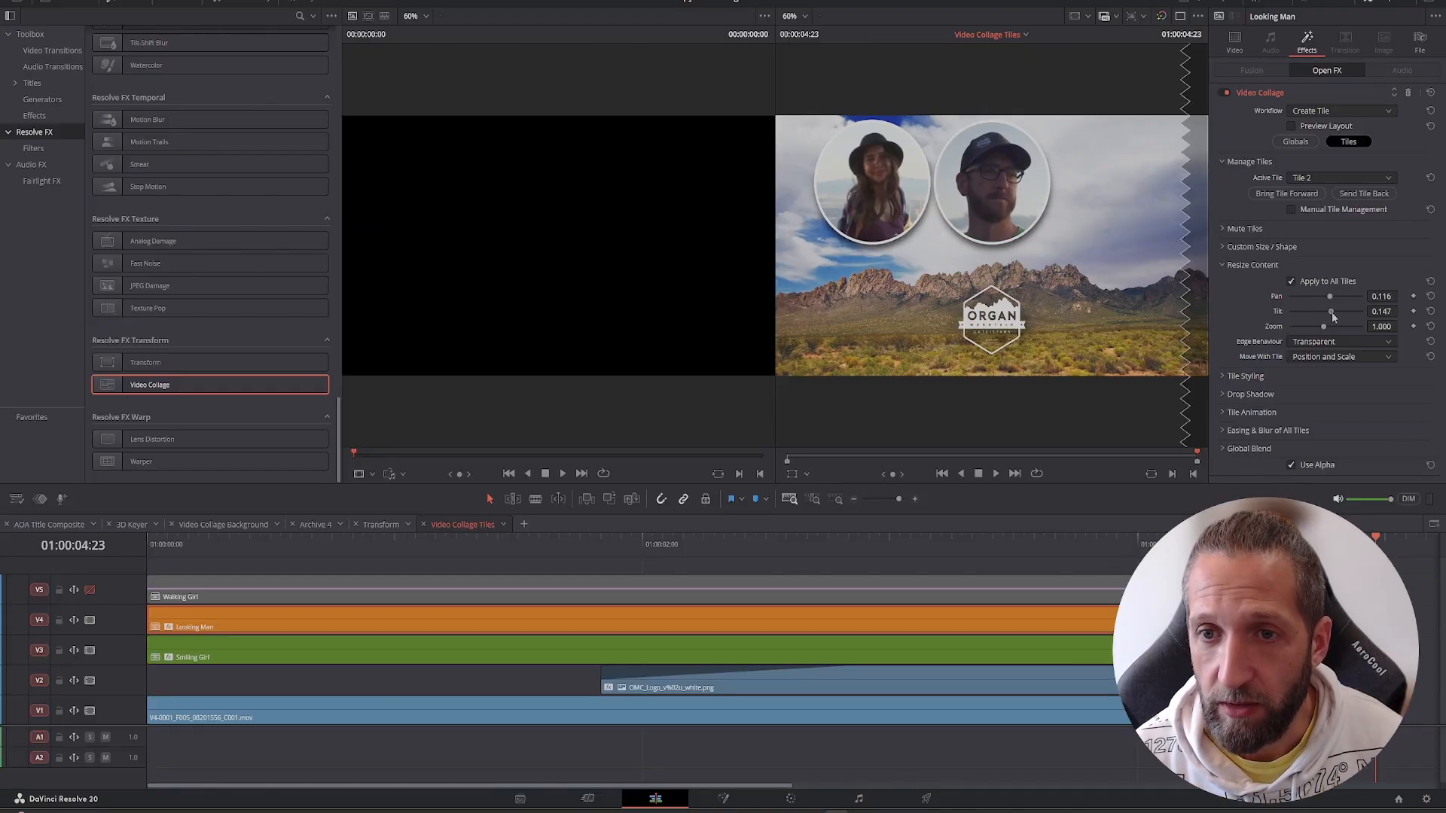
Step: Enable video track V5 and paste the Smiling Girl clip's Plugins attributes onto the Walking Girl clip
click(339, 649)
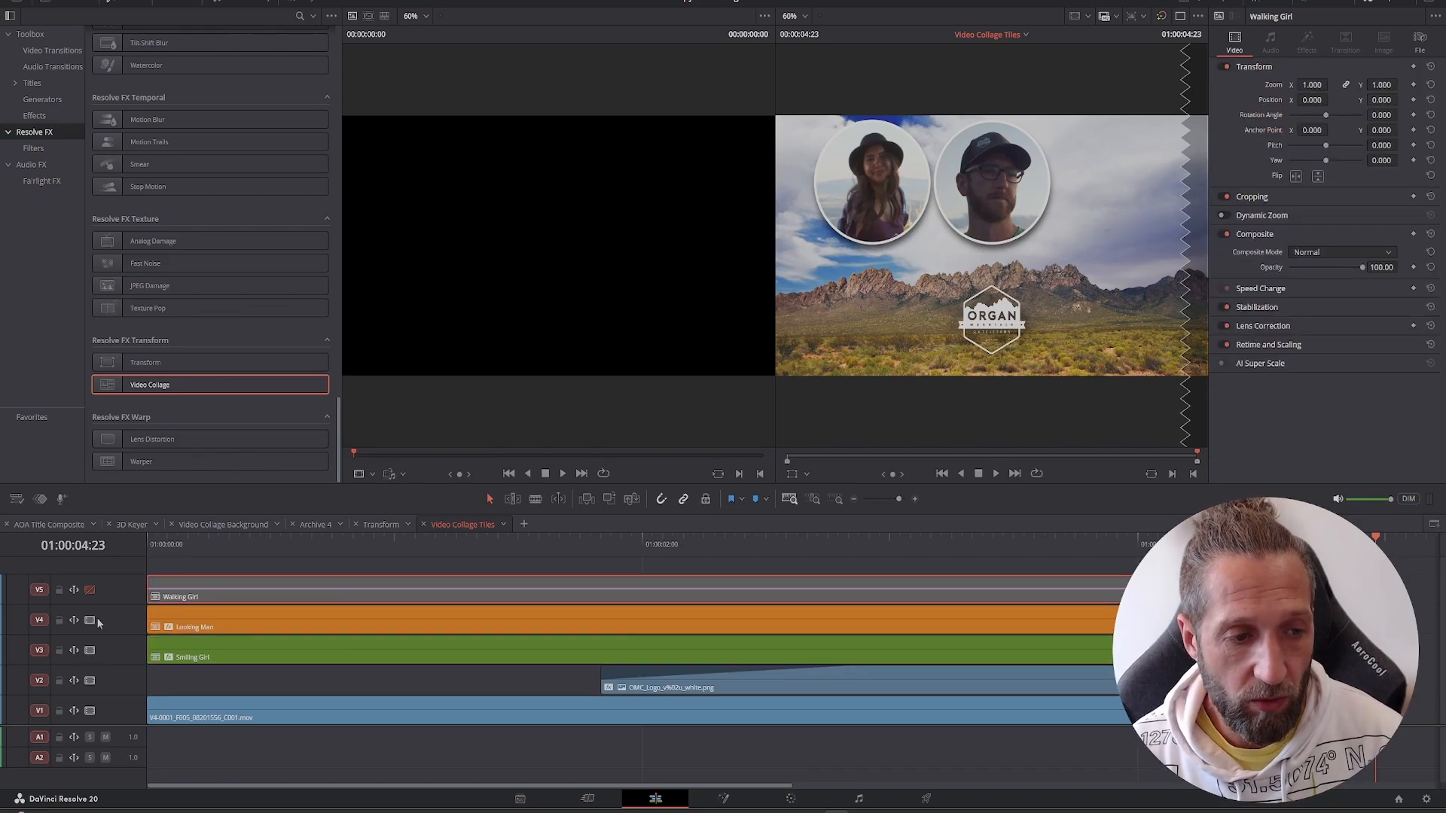
click(164, 597)
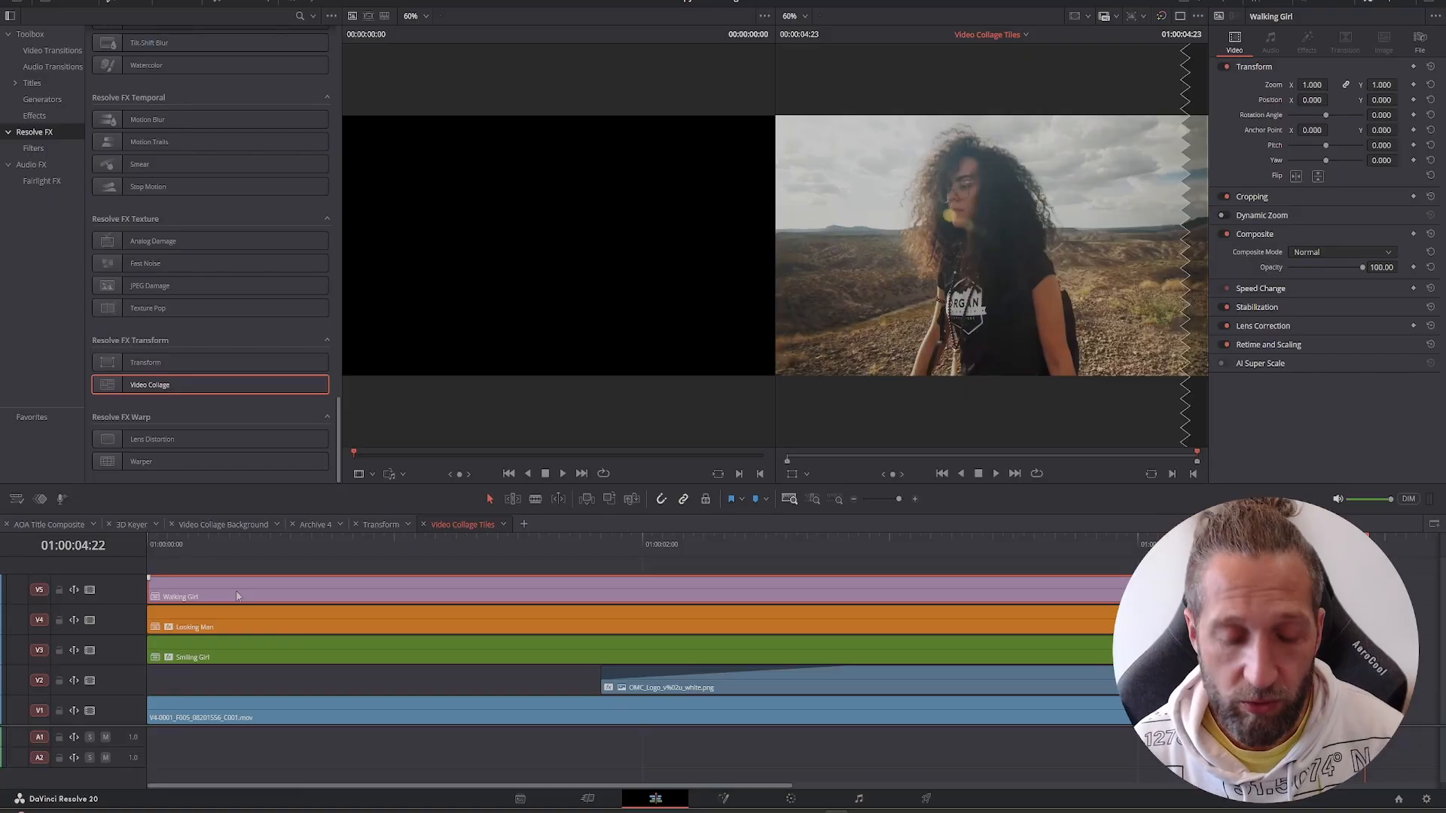
key(alt+v)
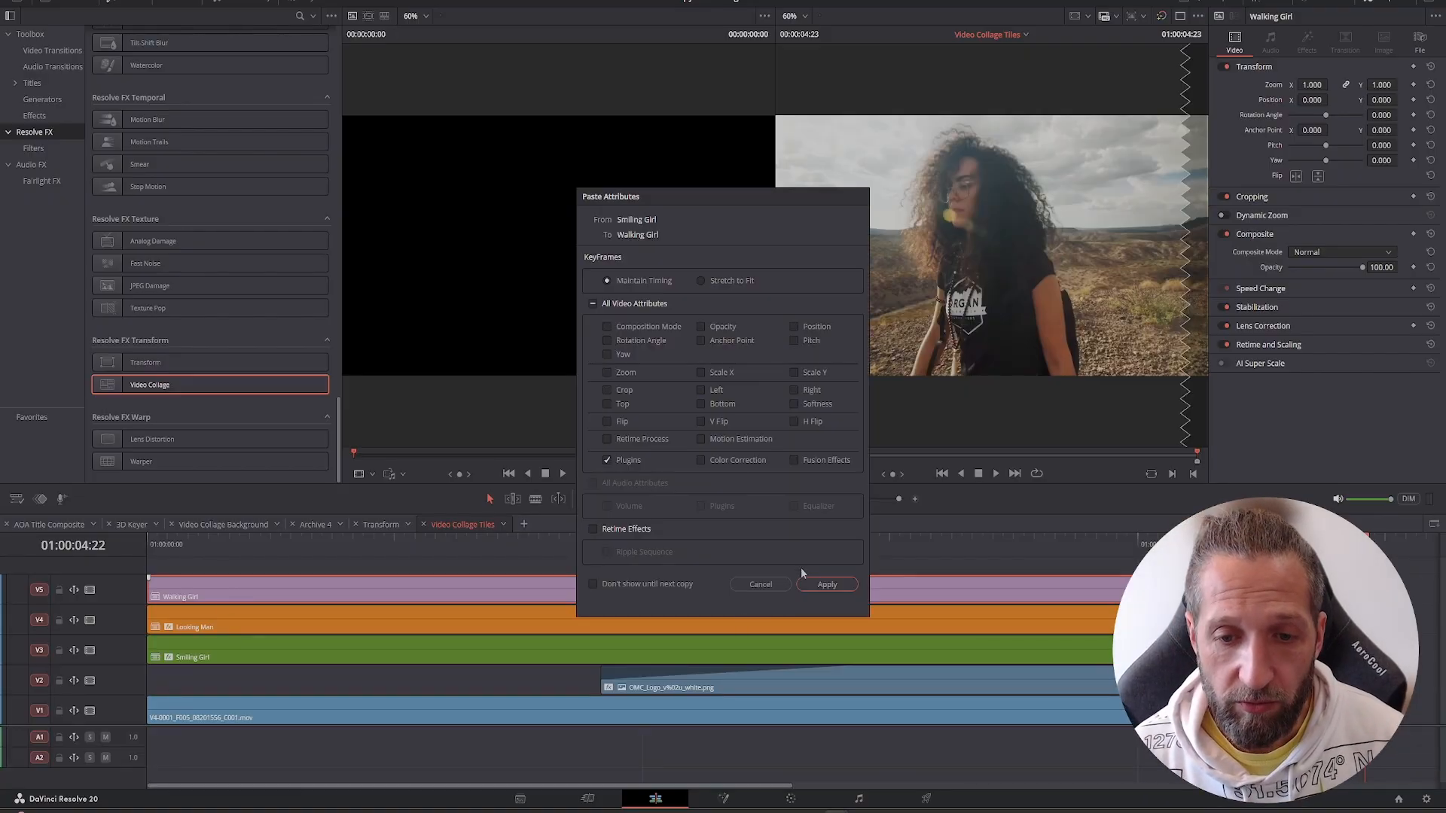
click(827, 585)
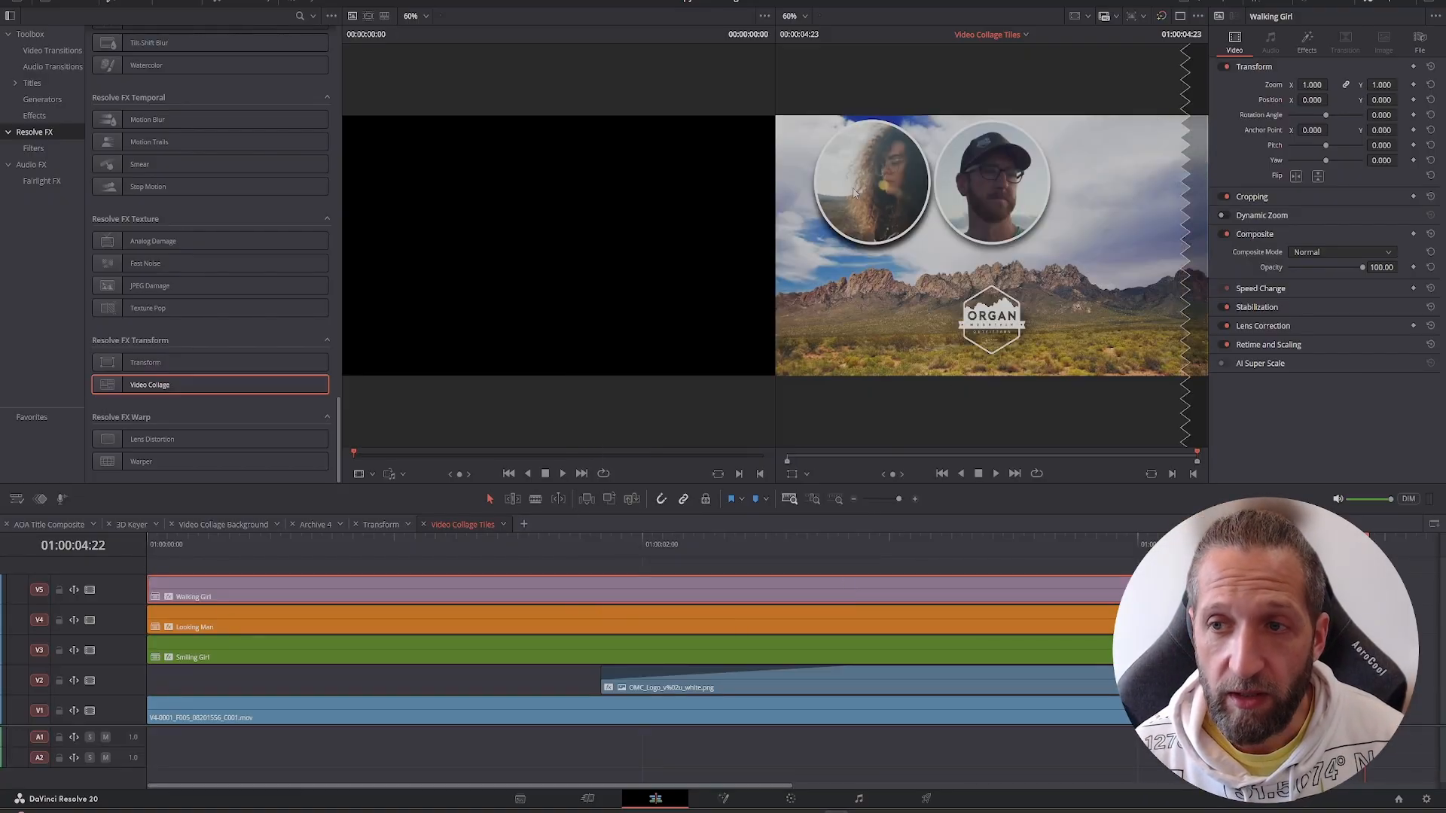
Step: Set the active tile of the Walking Girl clip's Video Collage effect to Tile 3
click(1307, 42)
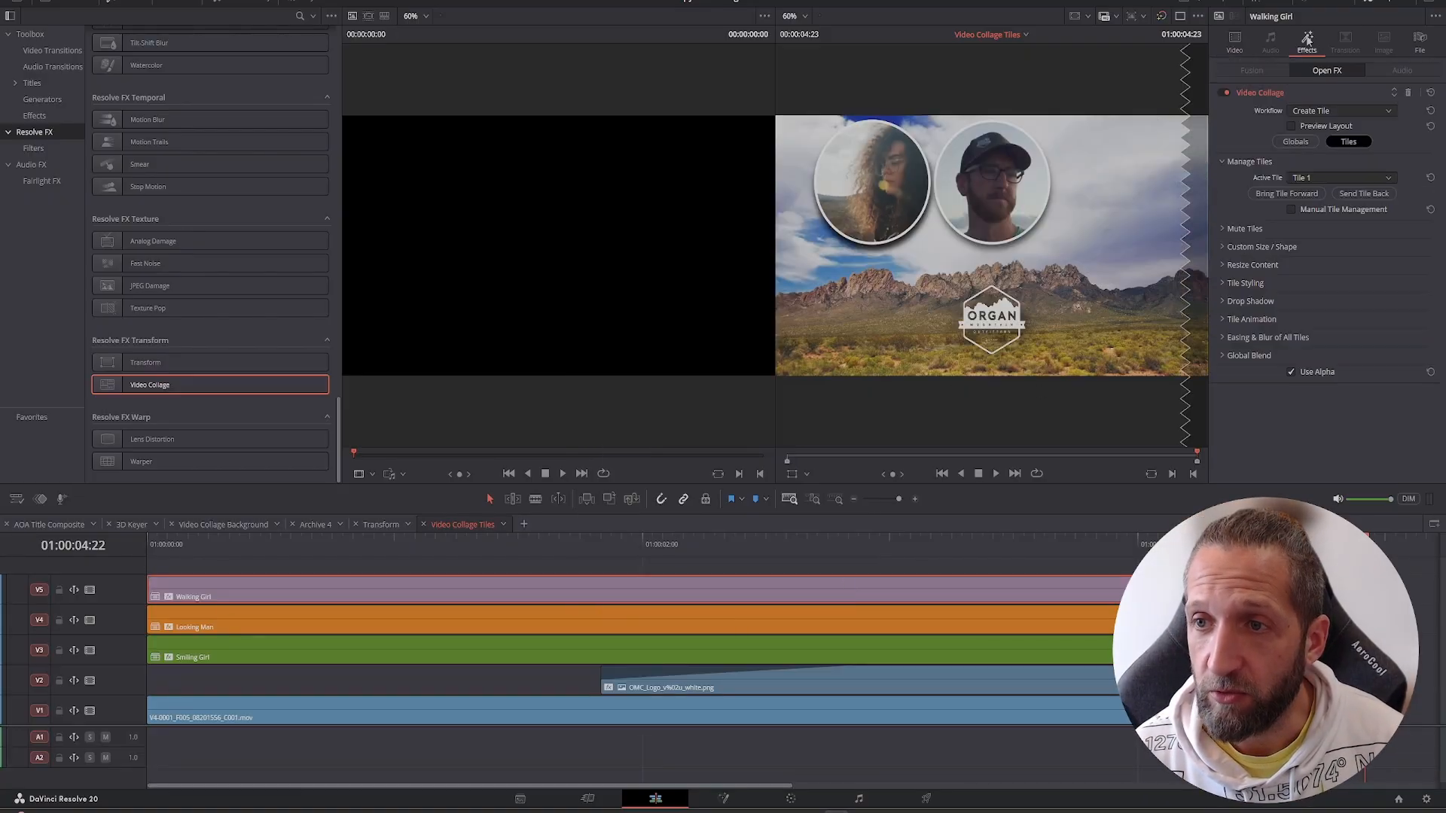
click(1370, 176)
click(1319, 220)
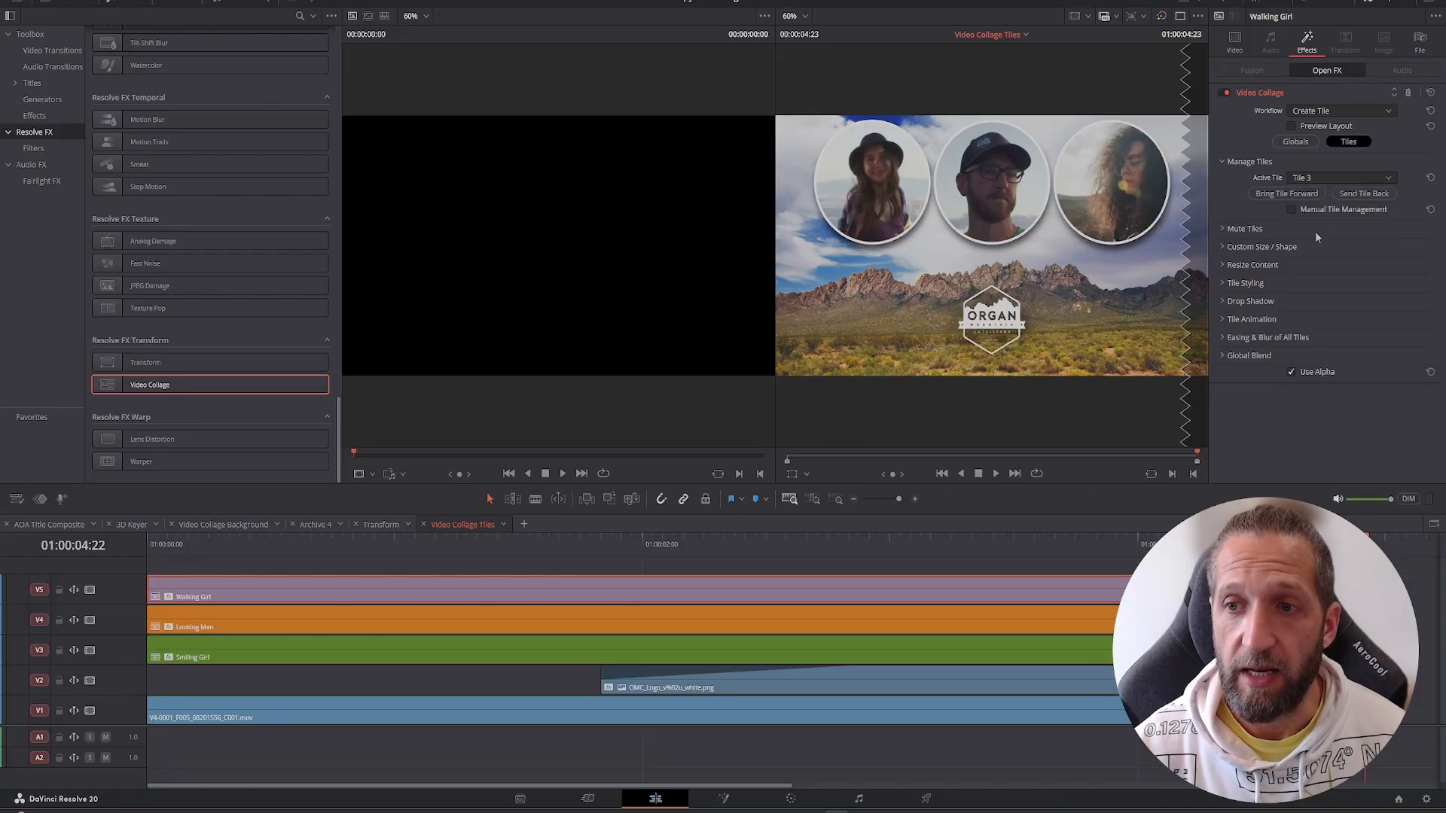
Step: Reframe the Walking Girl tile content with Pan 0.039, Tilt 0.023 and Zoom 0.674, and play the timeline from the start
click(1224, 265)
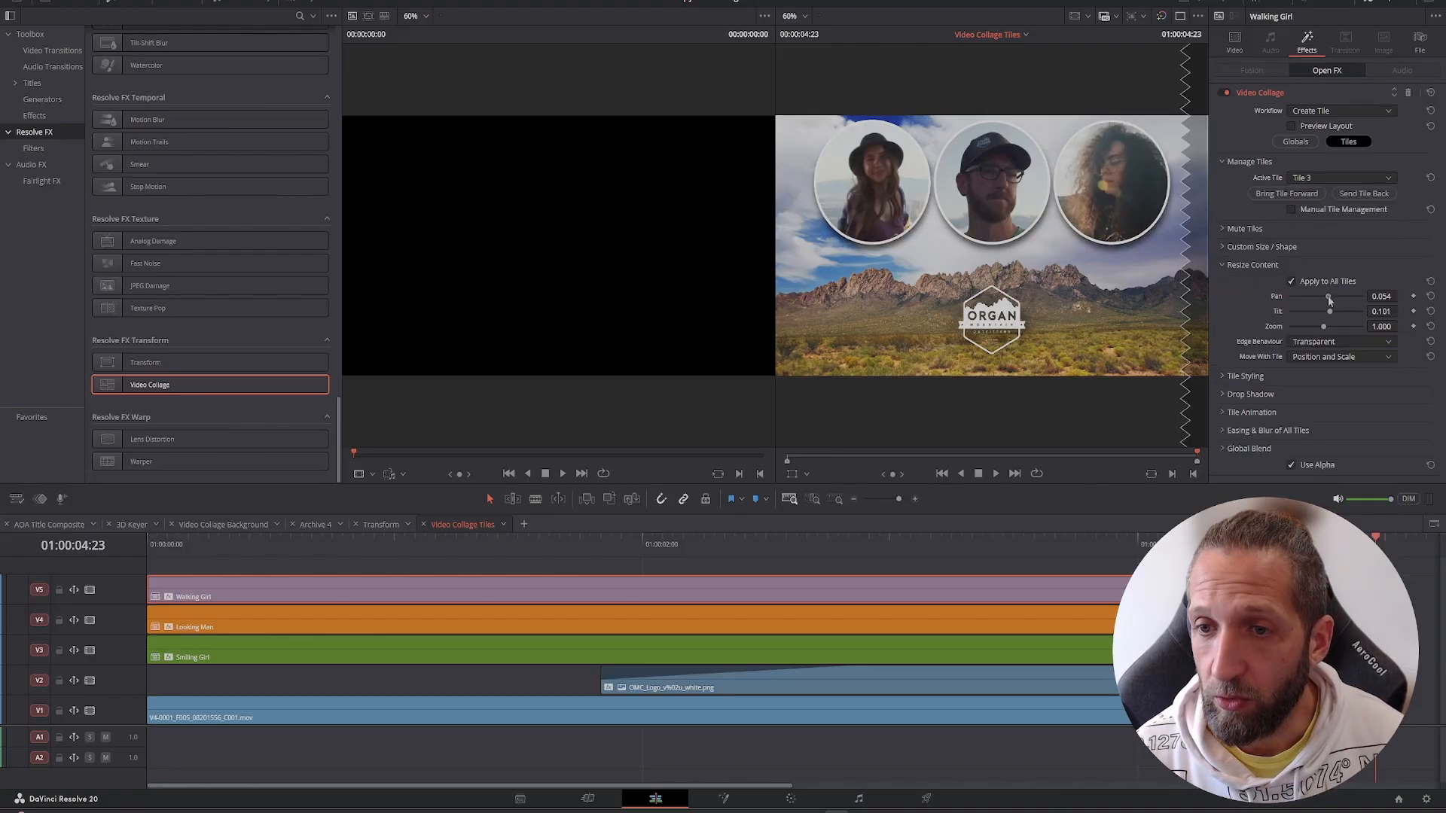
drag(1328, 298, 1305, 332)
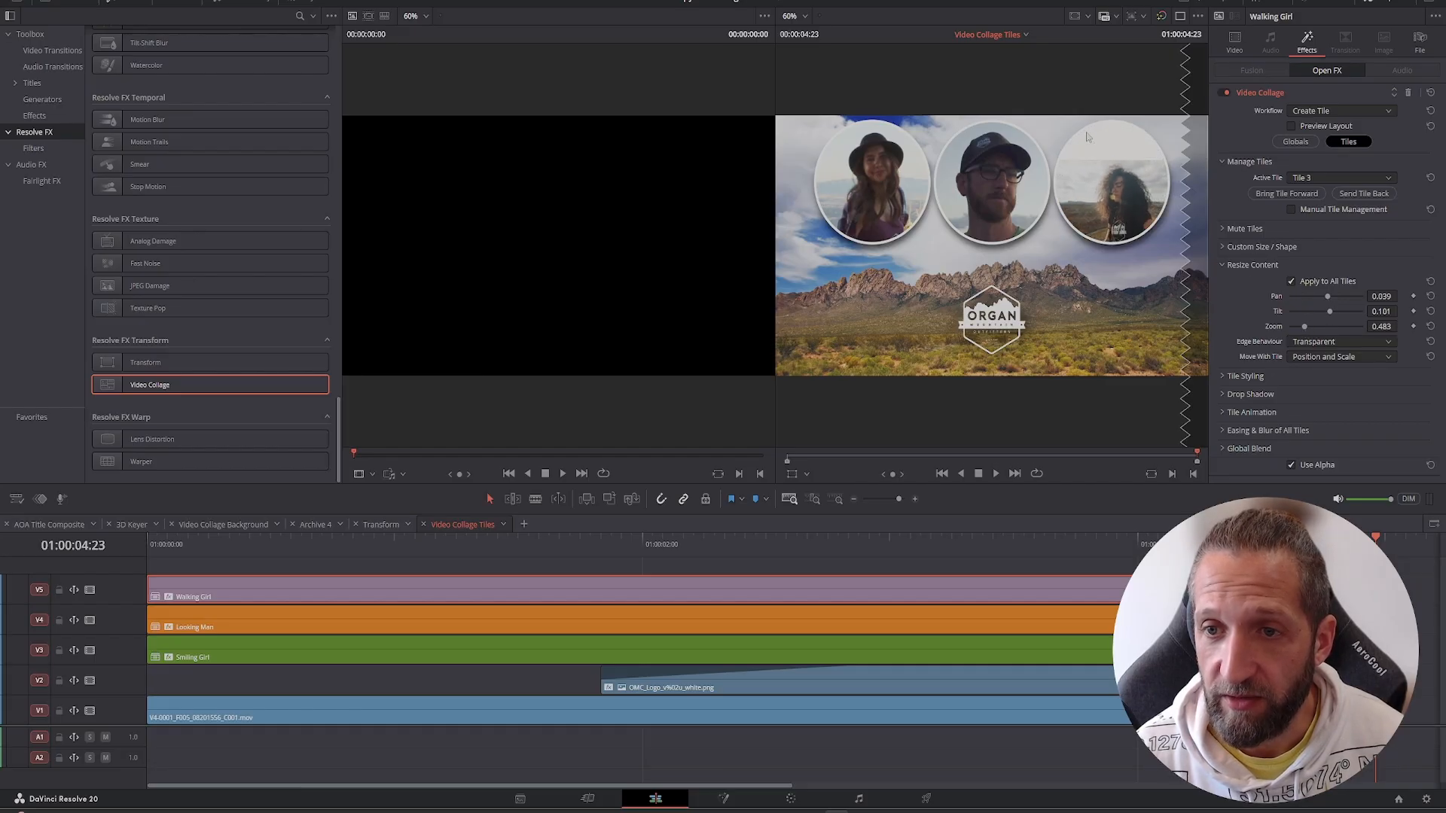
drag(1334, 312, 1312, 327)
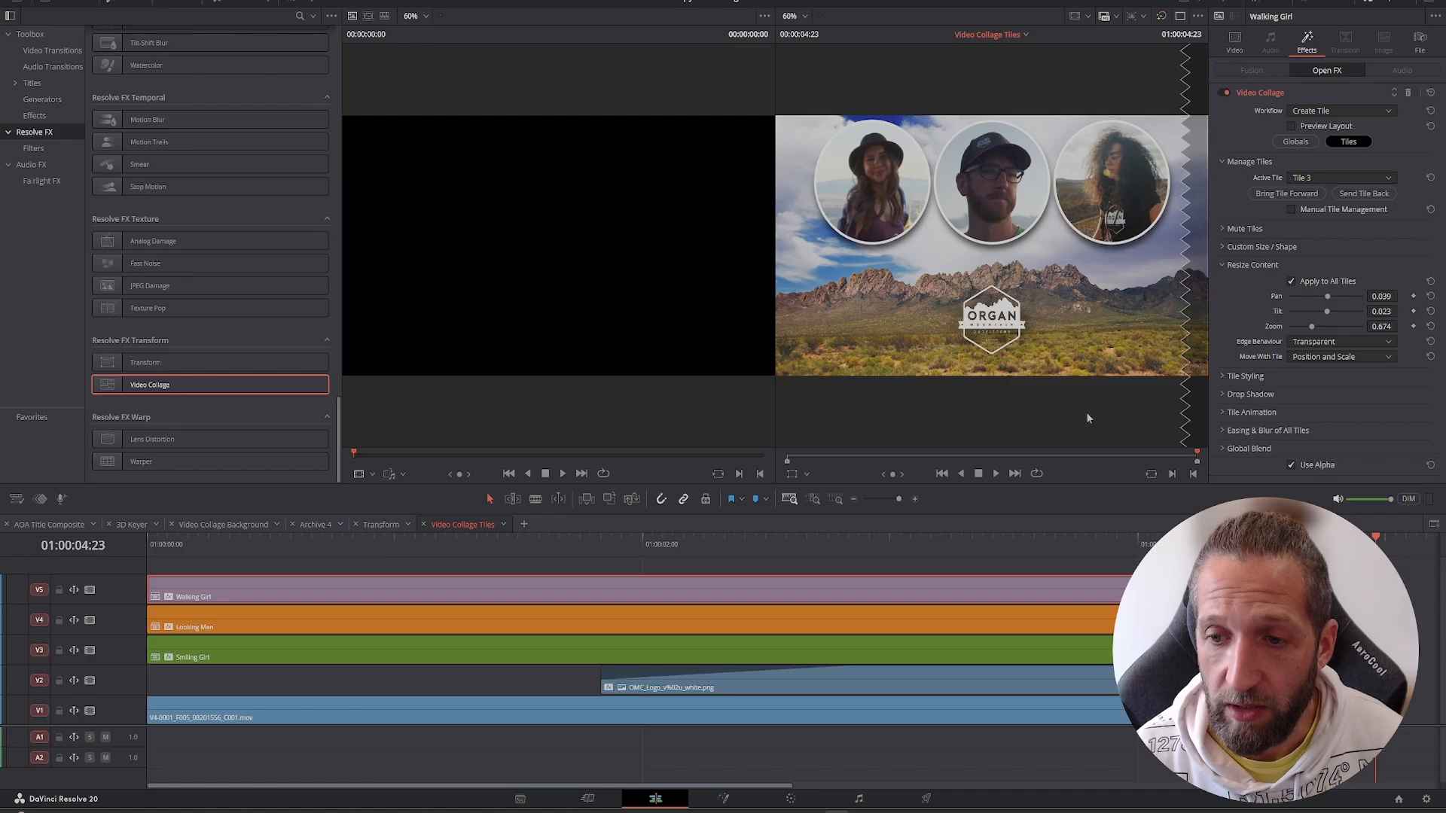
drag(1375, 540, 144, 640)
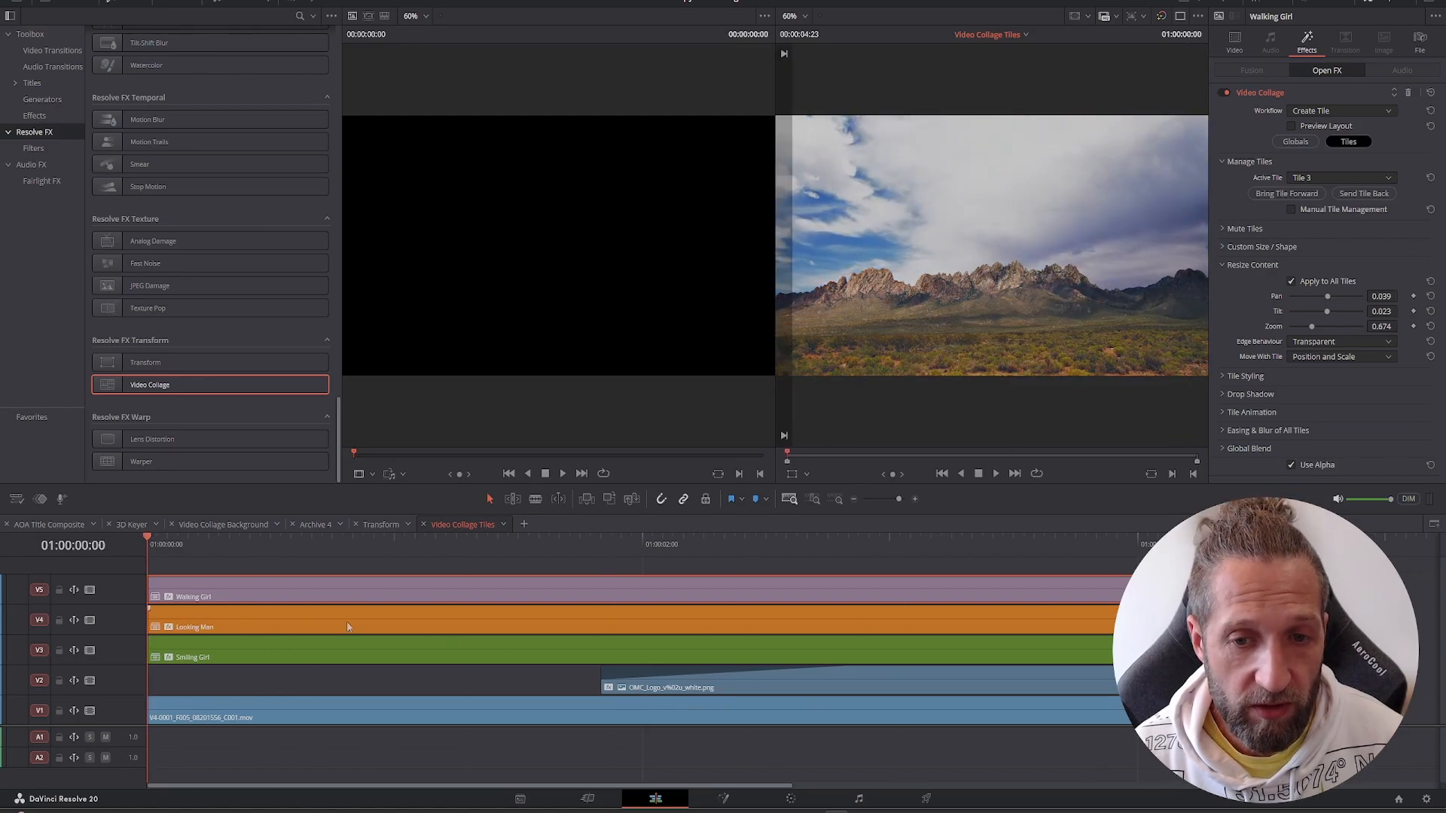
click(995, 474)
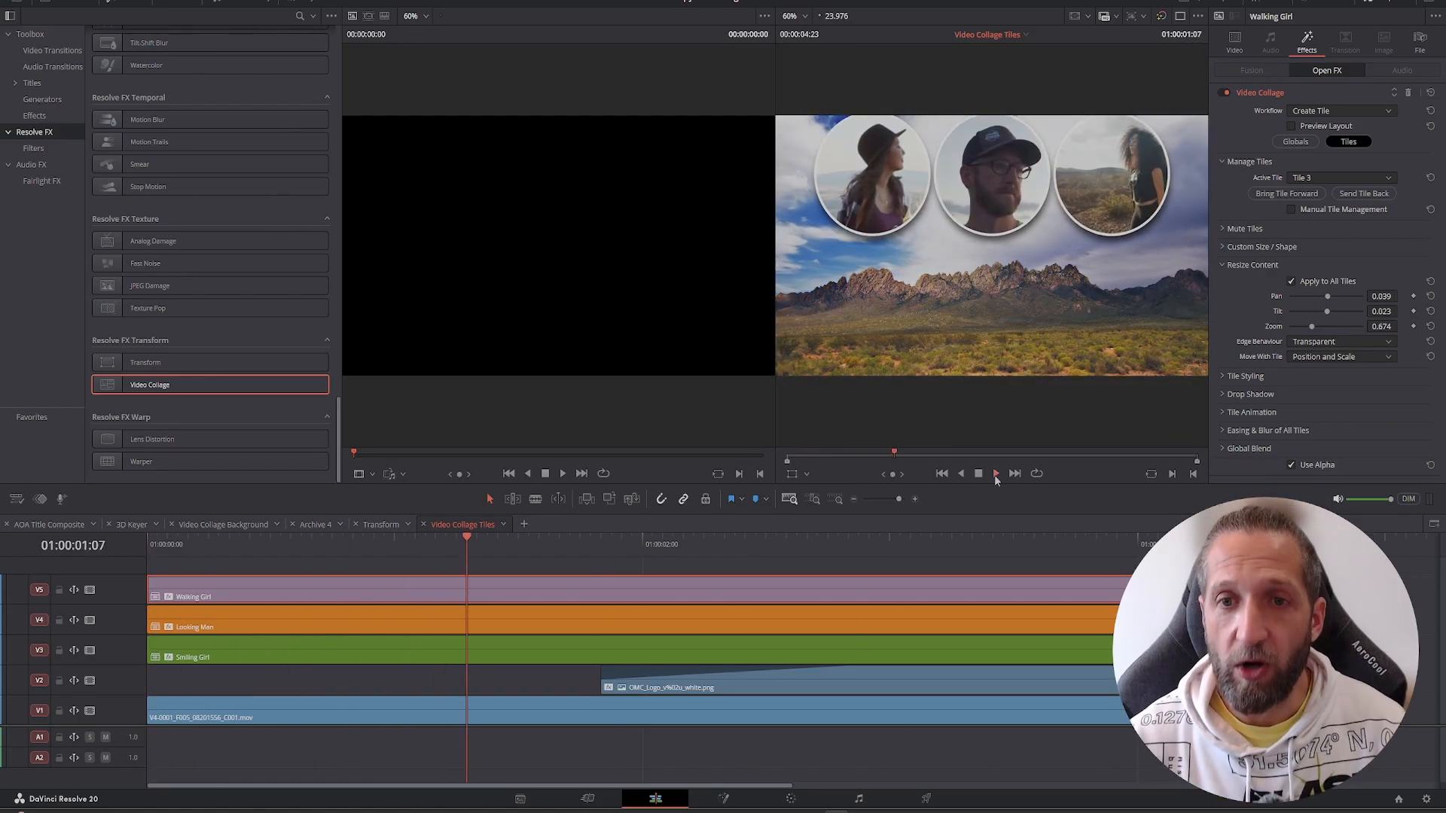